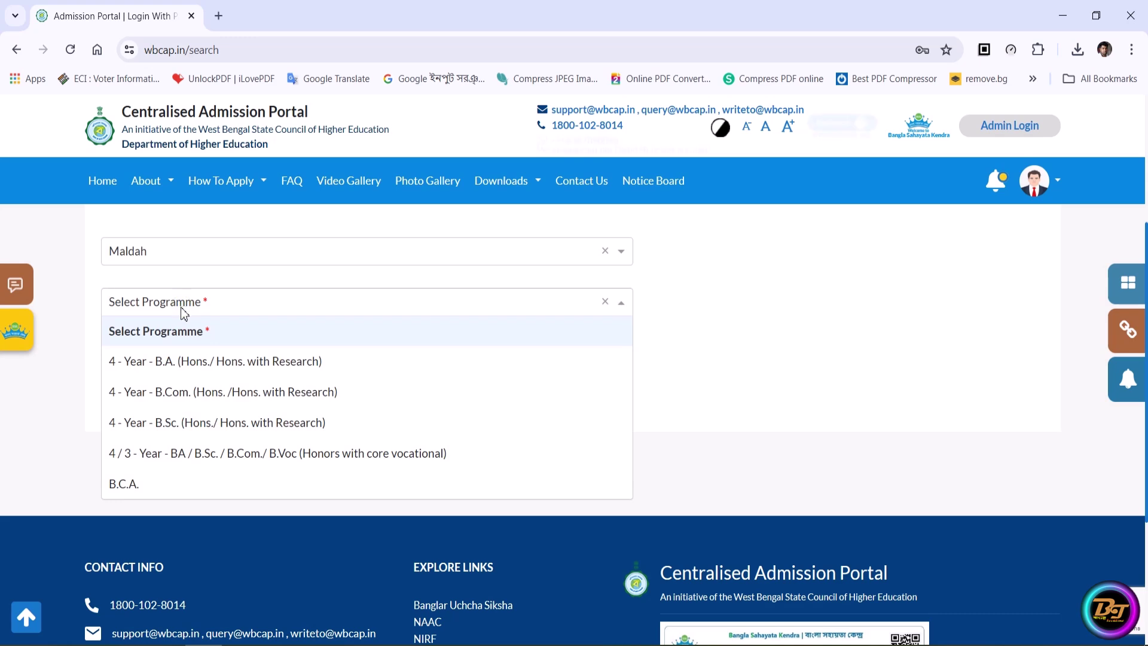
Step: Scroll the wbcap.in home page down and back up to view the Important Messages notice
scroll(231, 484, "down", 1)
scroll(231, 487, "up", 1)
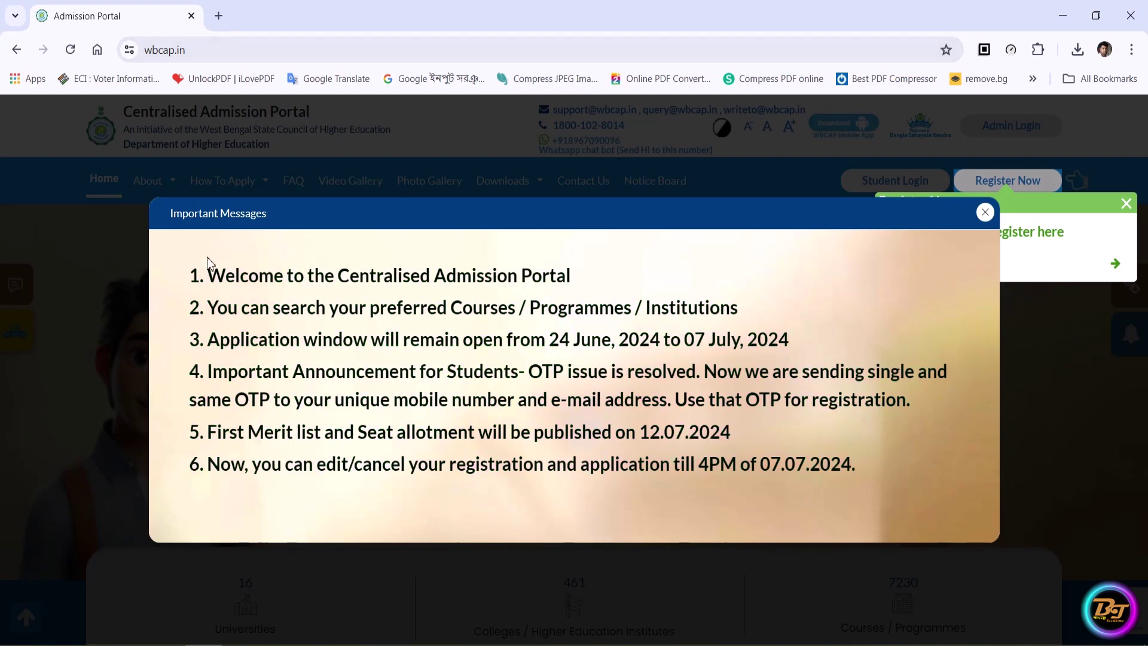
left_click_drag(207, 269, 605, 287)
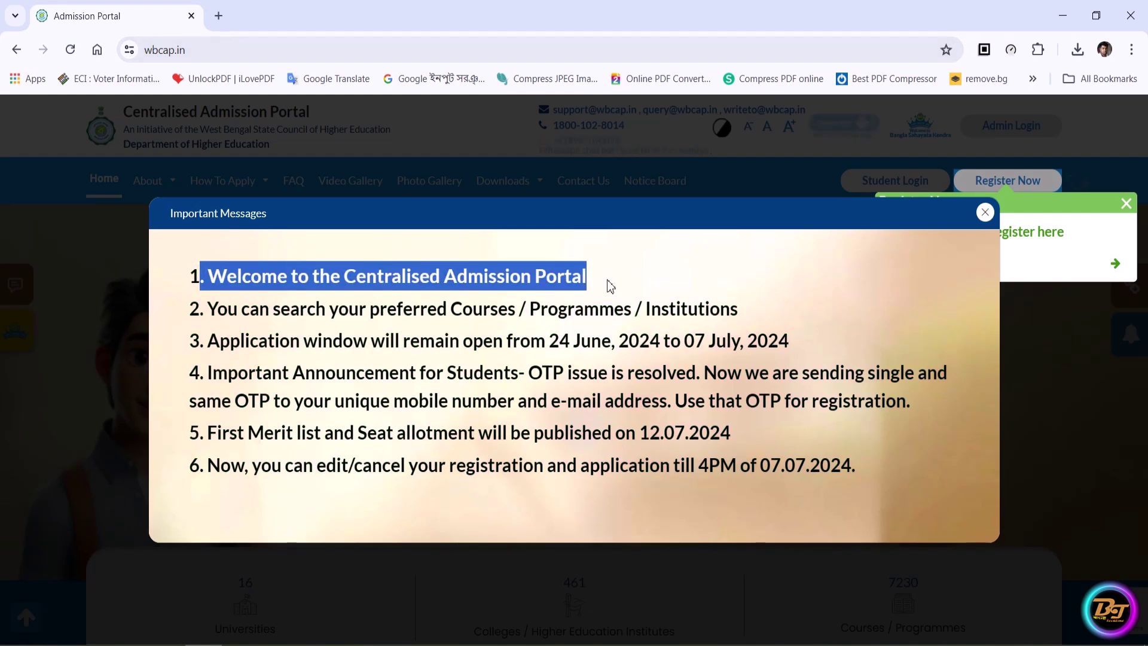
left_click(606, 280)
left_click_drag(211, 309, 531, 311)
left_click(530, 341)
left_click_drag(511, 371, 811, 333)
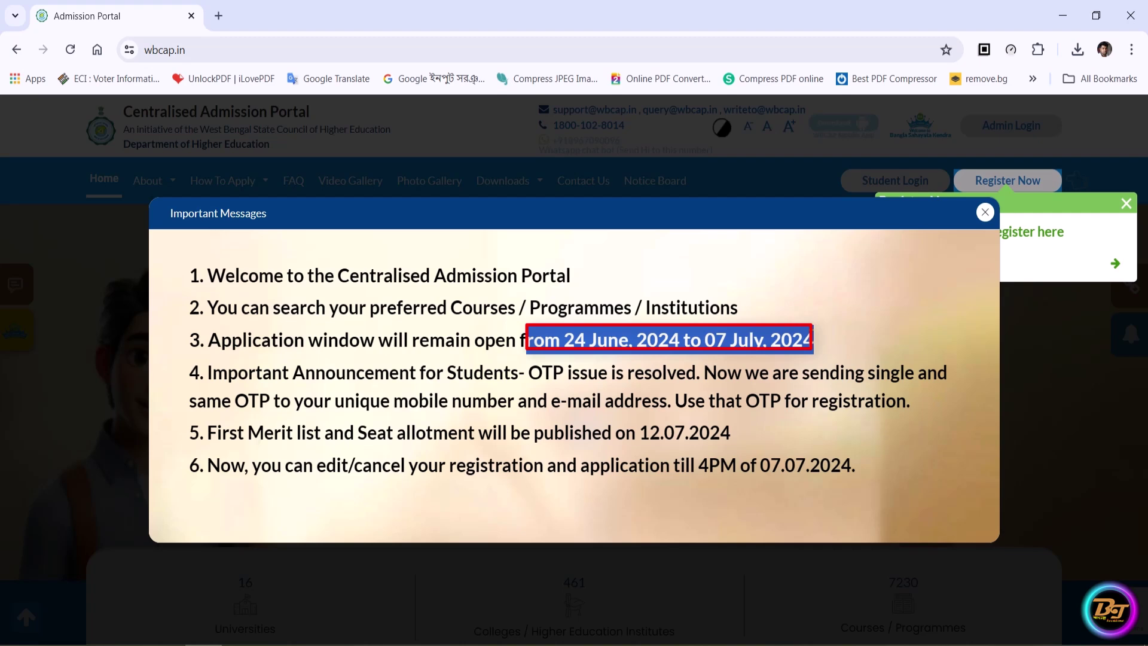
left_click_drag(505, 372, 799, 393)
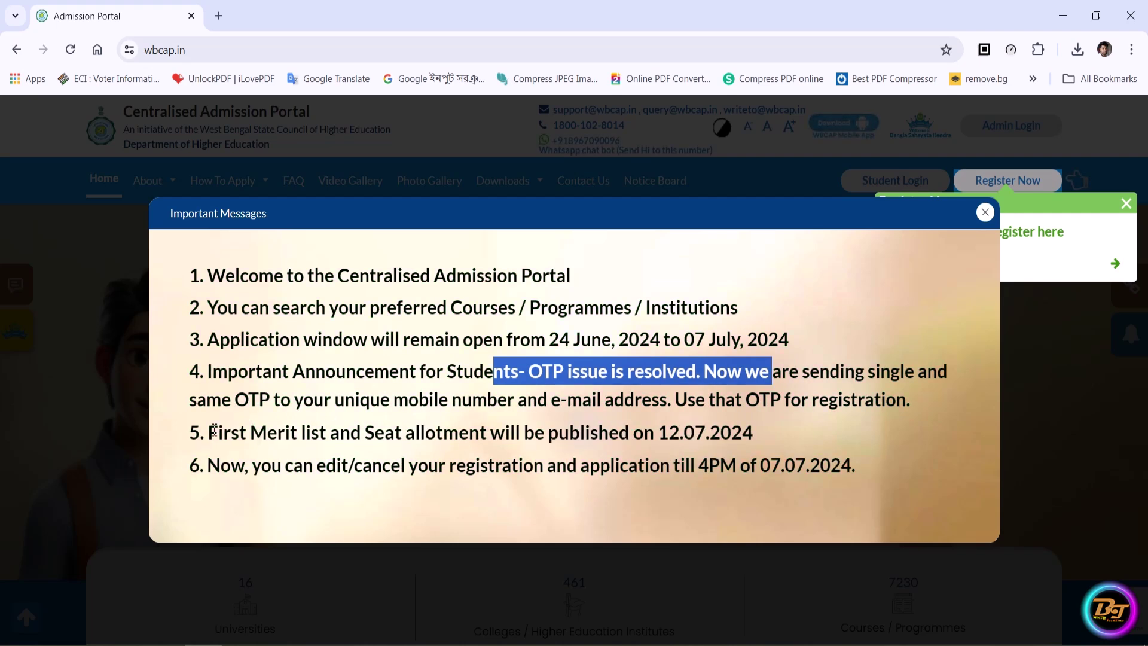
left_click_drag(210, 432, 747, 442)
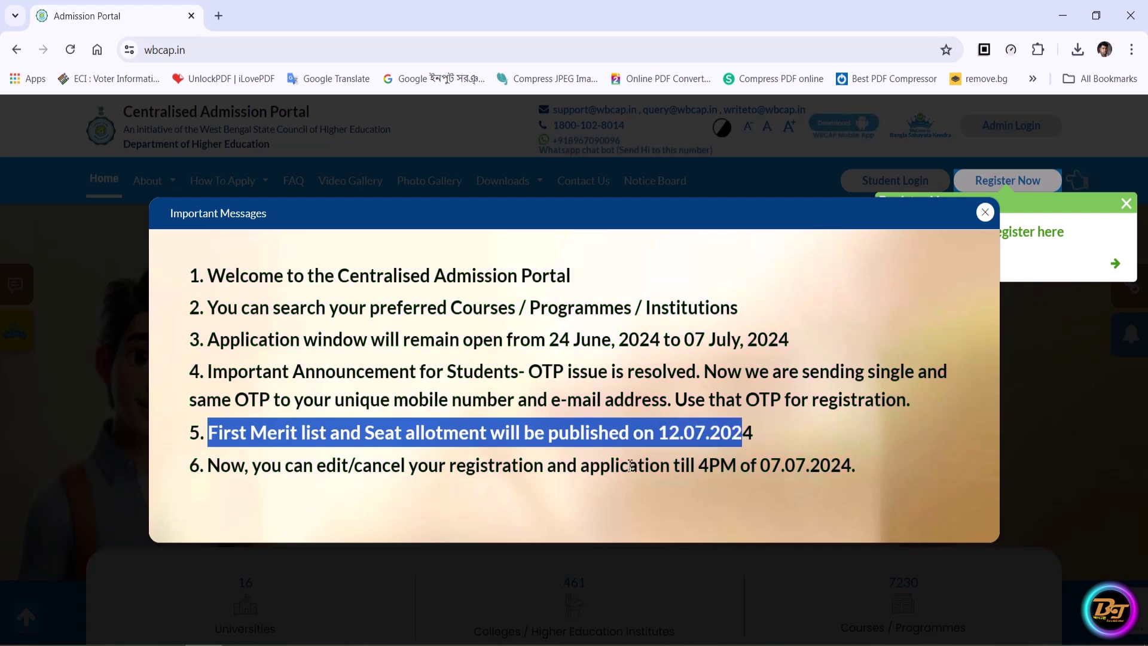
left_click_drag(218, 464, 876, 489)
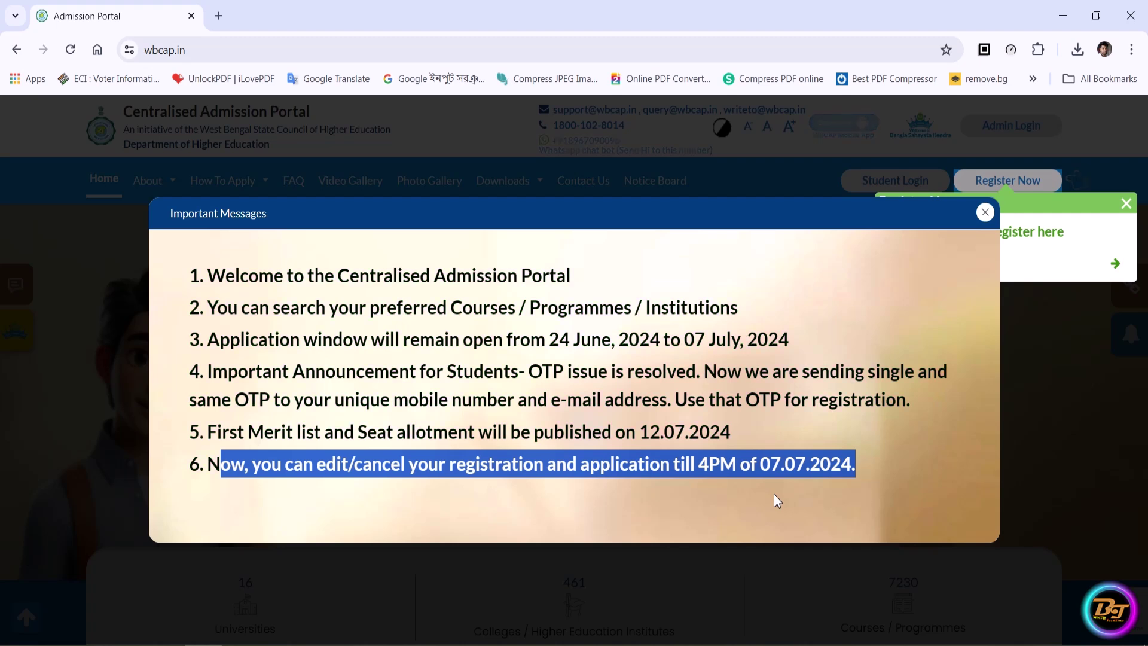
left_click(172, 221)
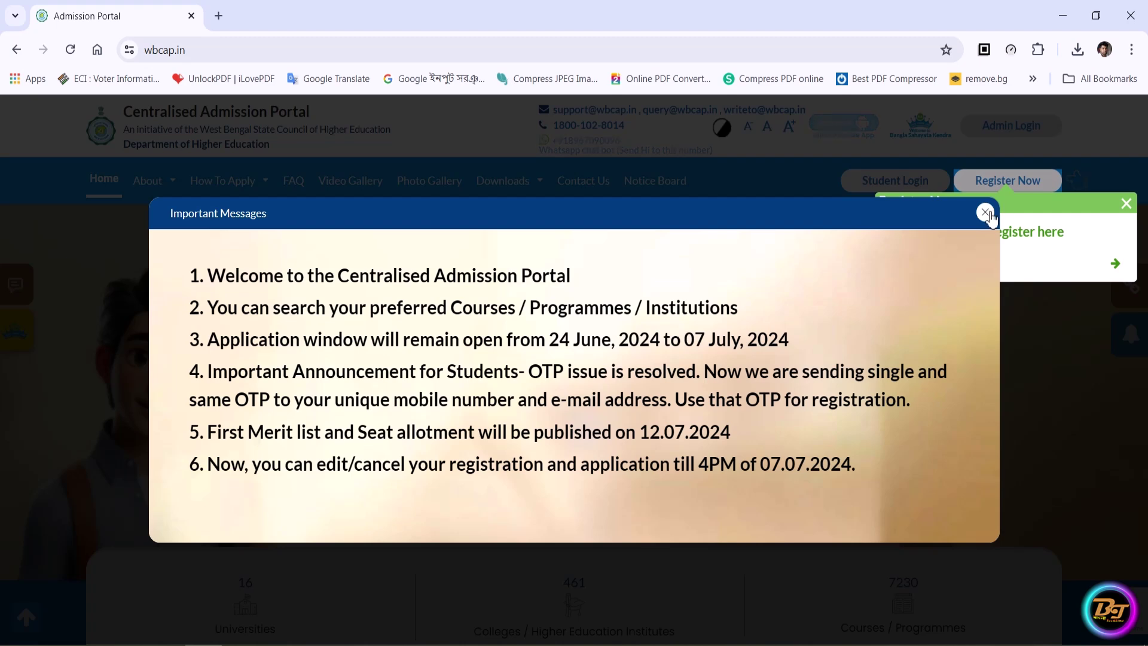
Step: Close the Important Messages notice, exit the home-page guided tour, and go to Register Now
left_click(985, 213)
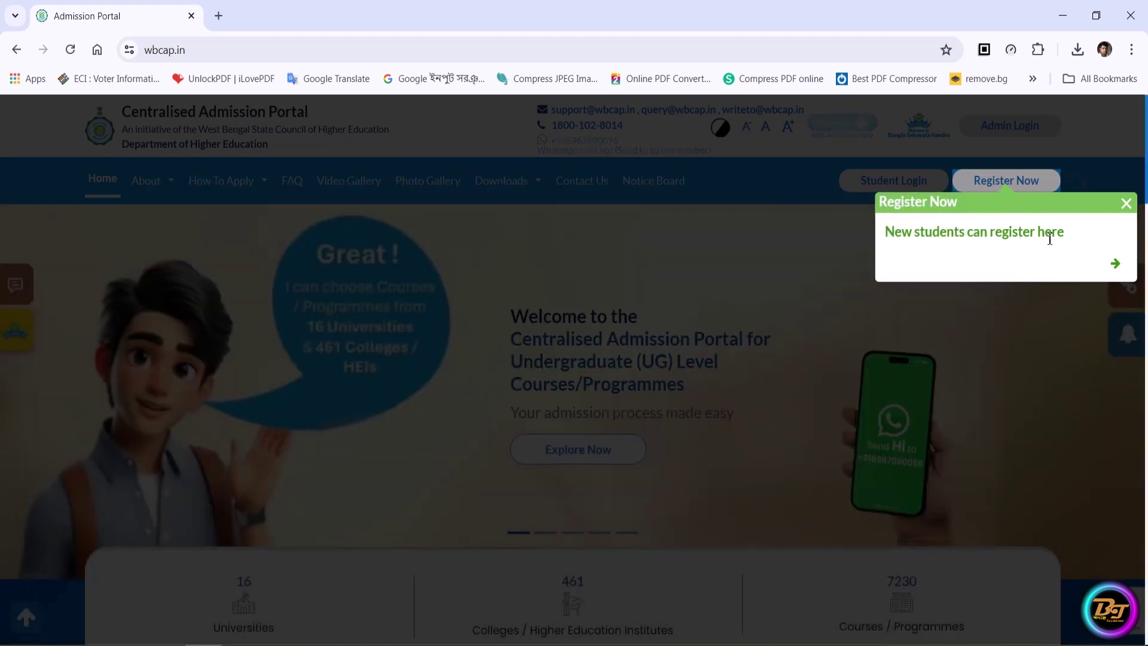
left_click(1116, 264)
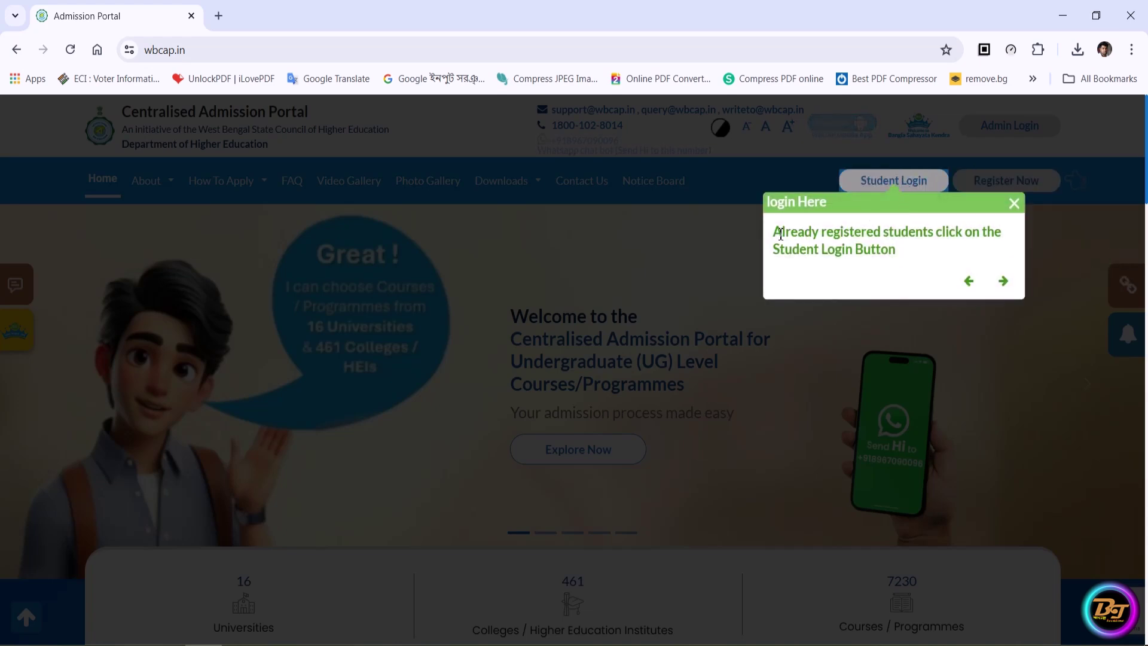
left_click_drag(773, 232, 897, 264)
left_click(1004, 281)
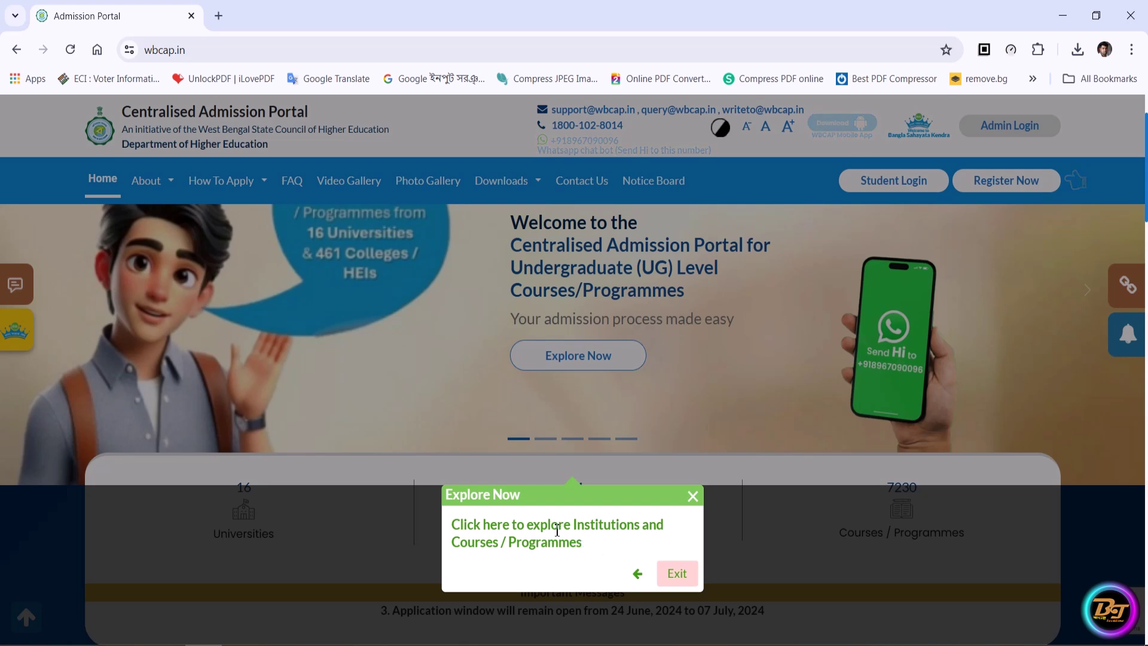
left_click(667, 573)
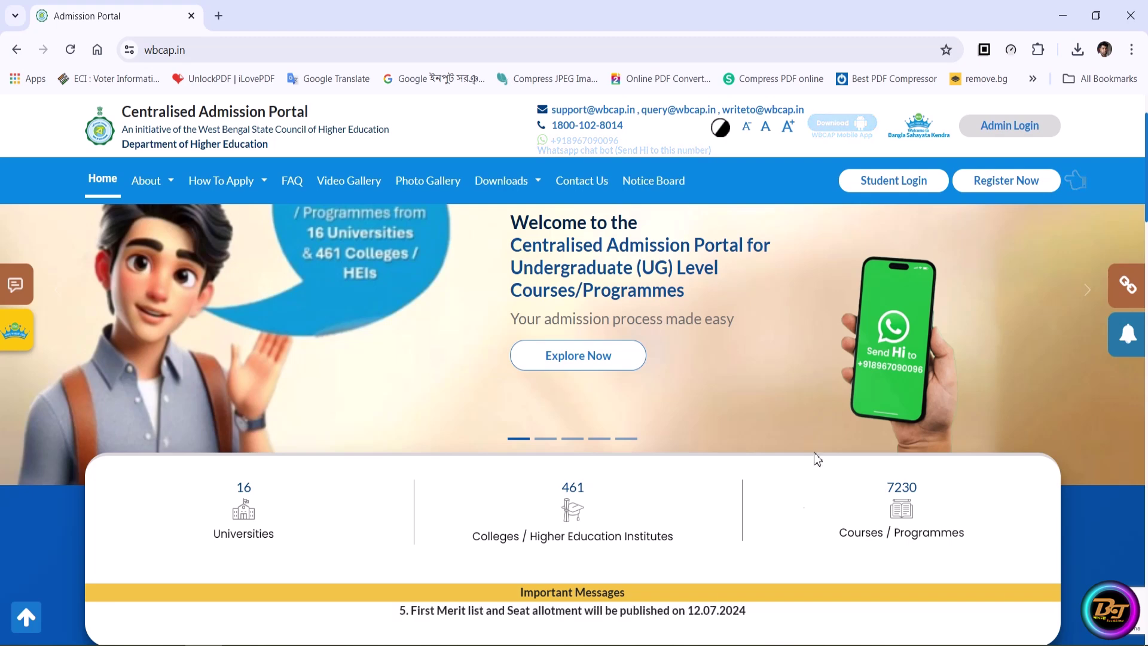
left_click(1002, 190)
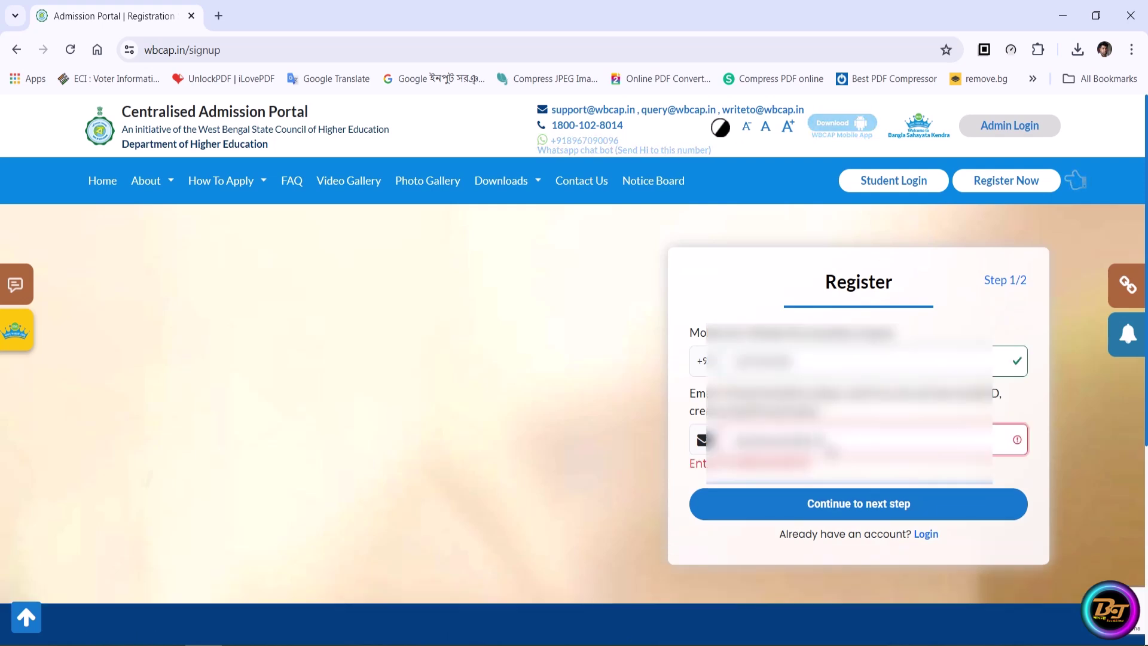
Step: Finish the e-mail address ending in '.com' and continue to registration step 2
type(".com")
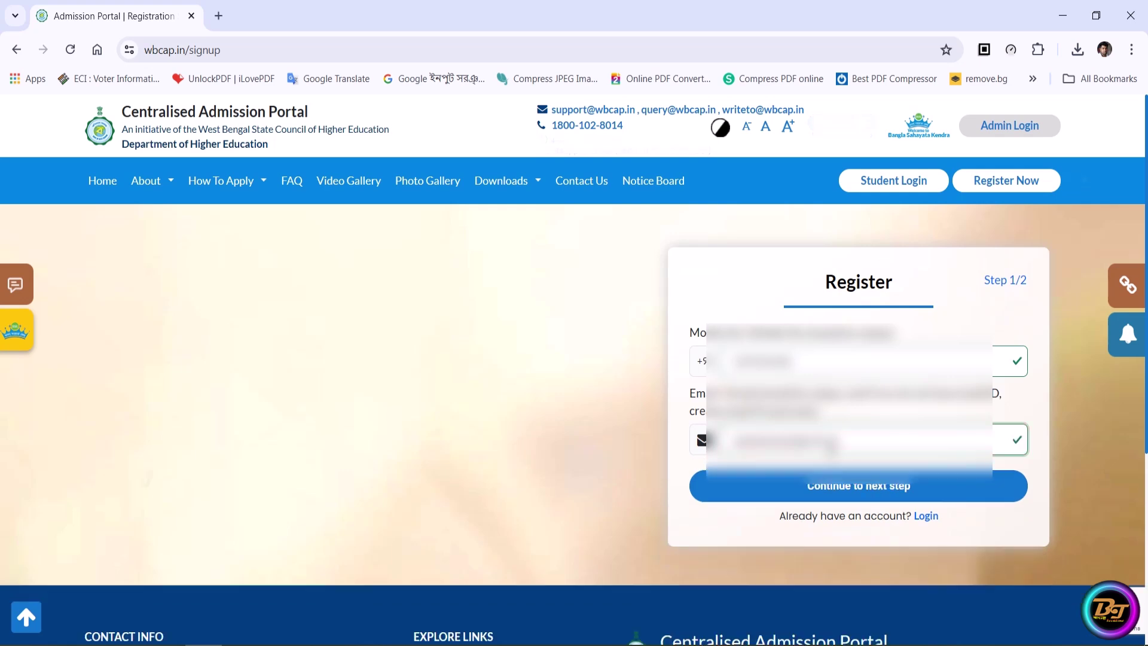
left_click(814, 501)
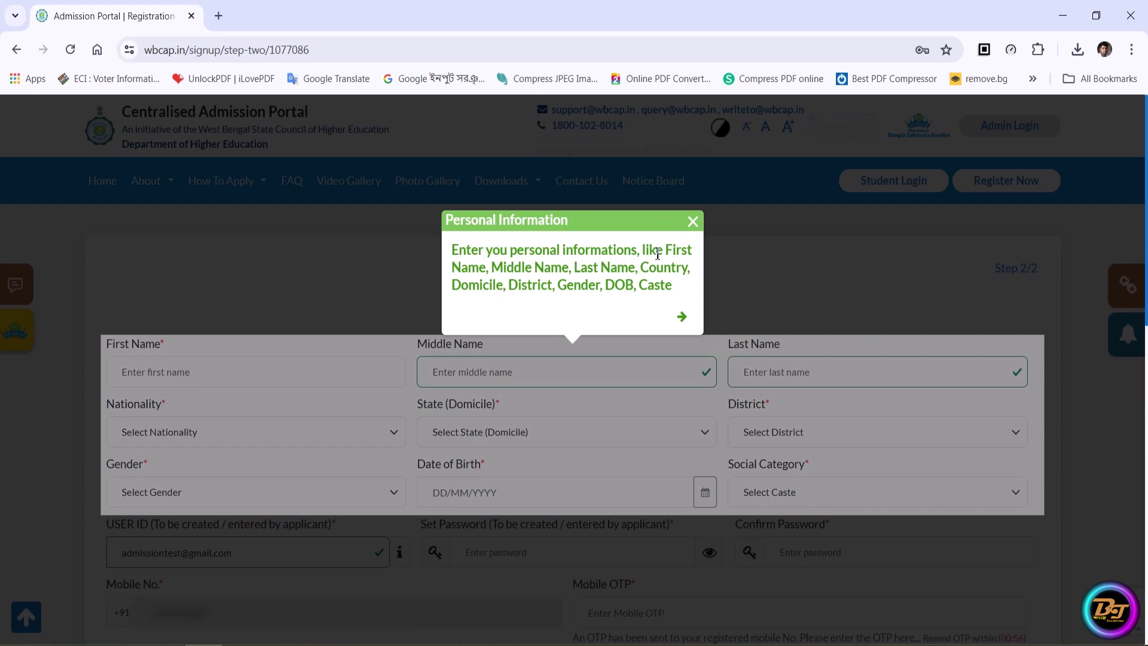
Step: Go through the User ID, OTP and 10+2 tour hints, exit the tour, and scroll back to Personal Information
left_click_drag(453, 250, 684, 281)
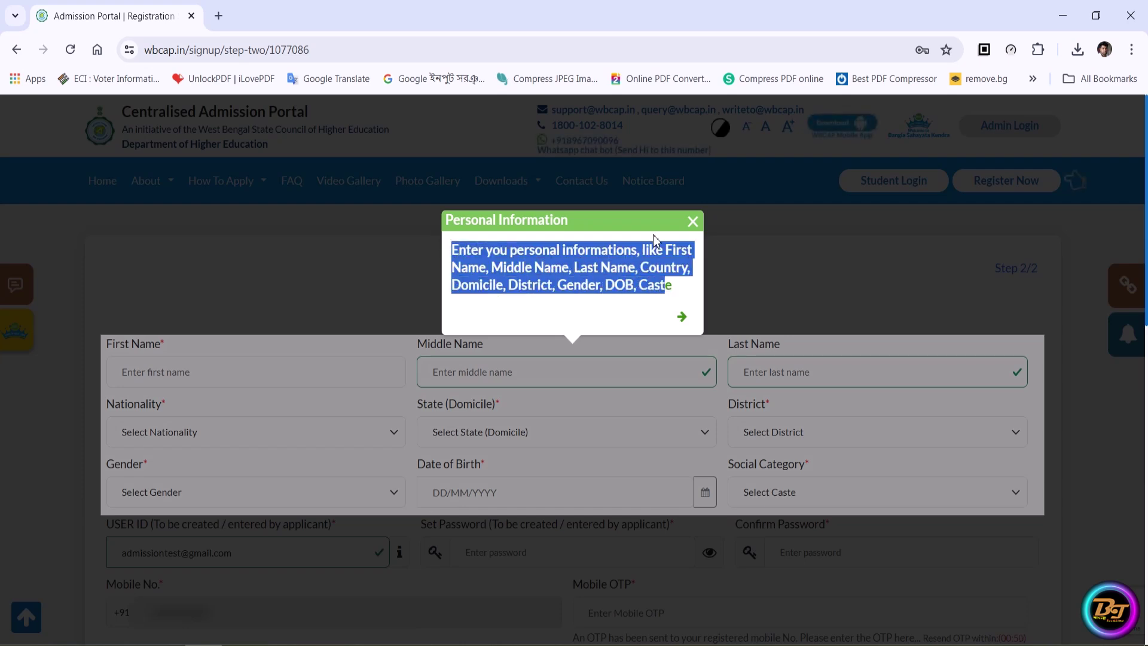
left_click(661, 272)
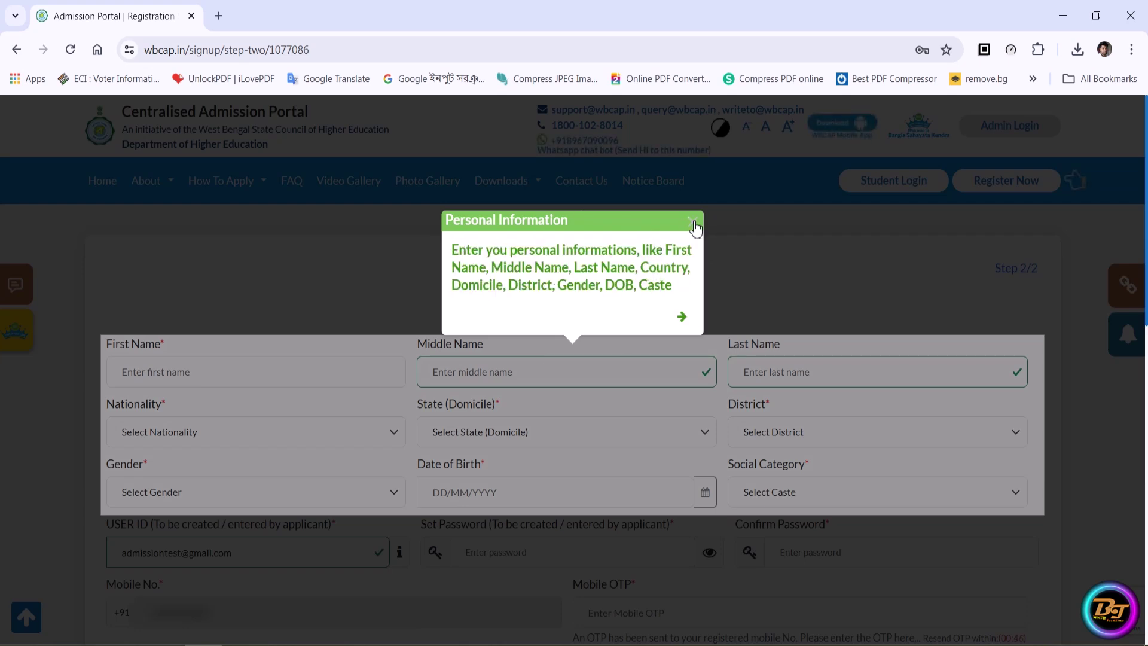
left_click(682, 317)
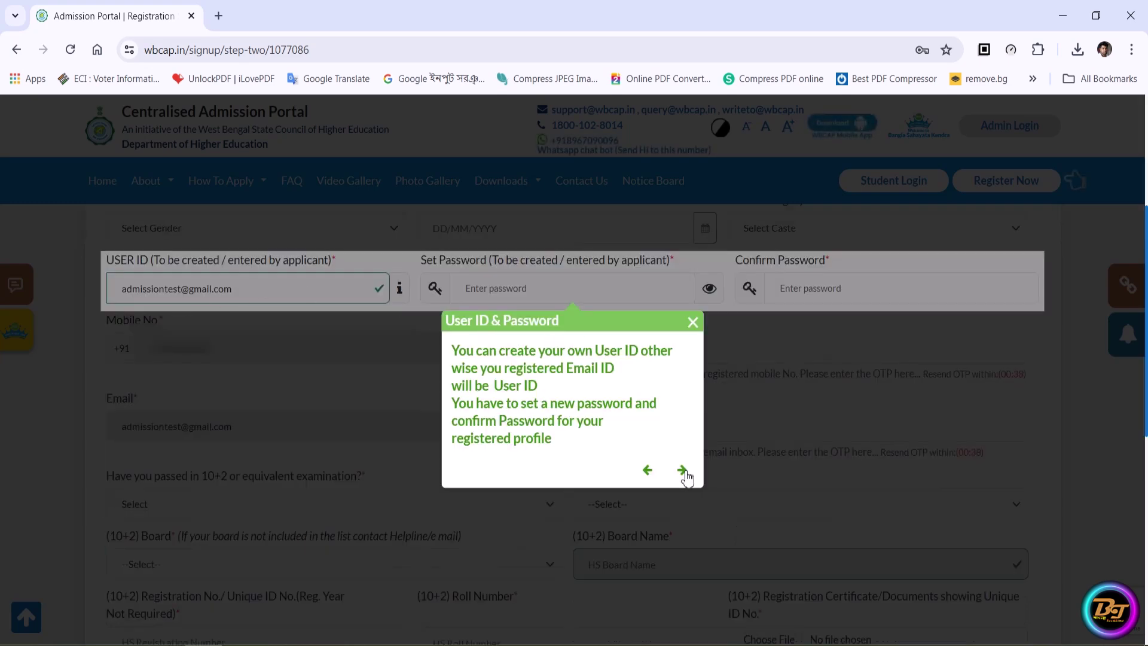
left_click(682, 470)
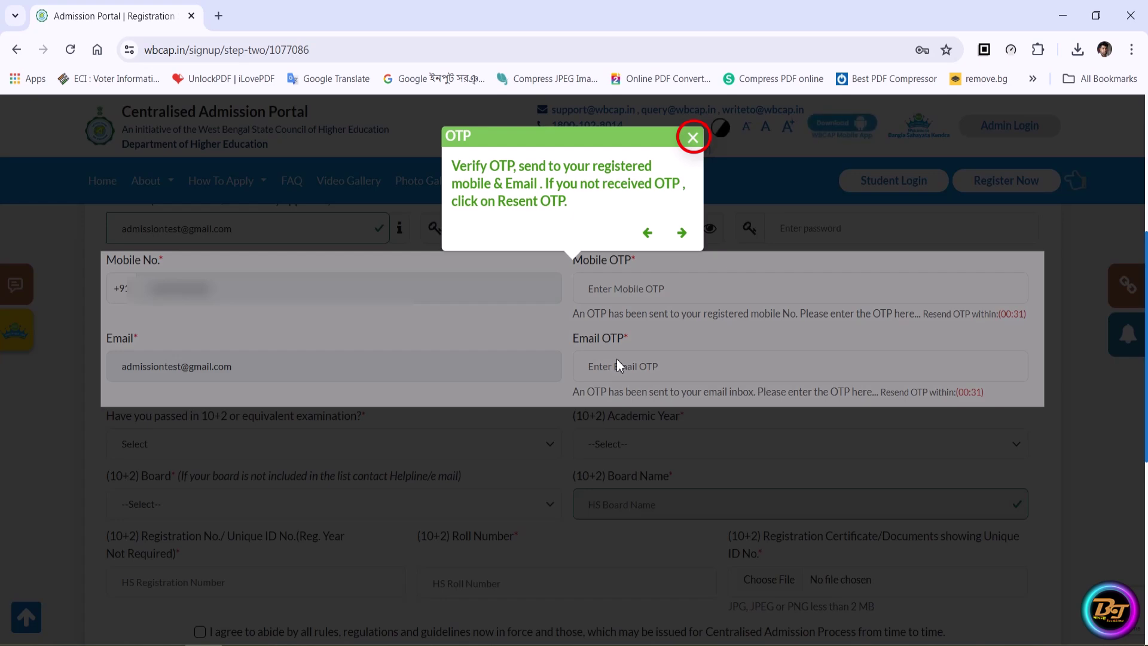
left_click(681, 232)
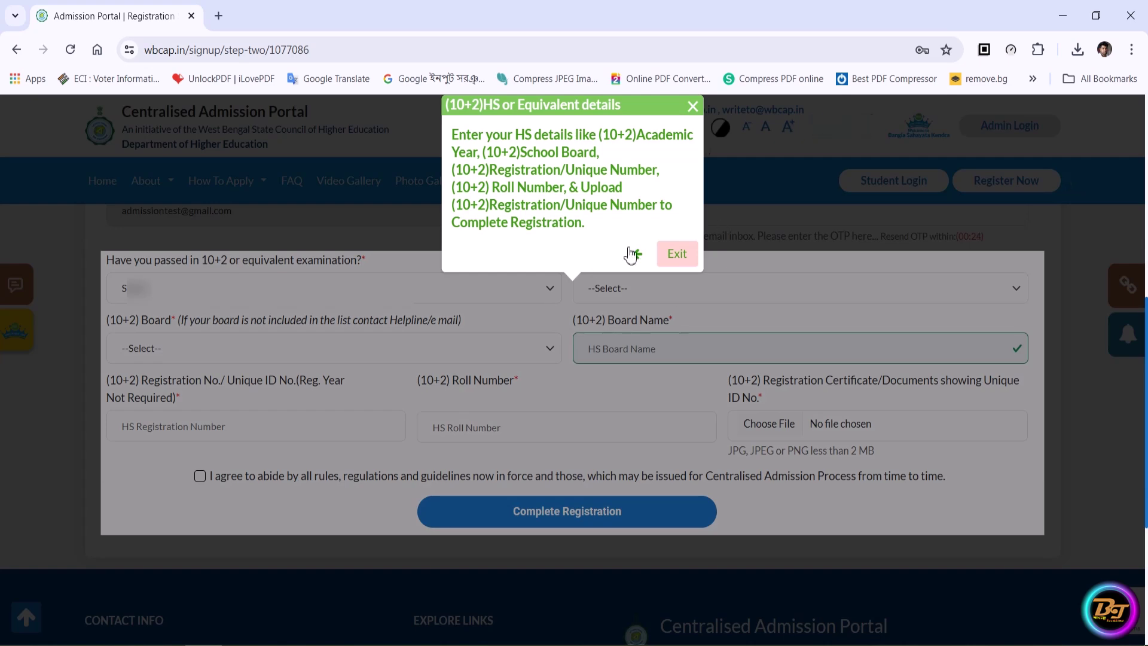
left_click(689, 259)
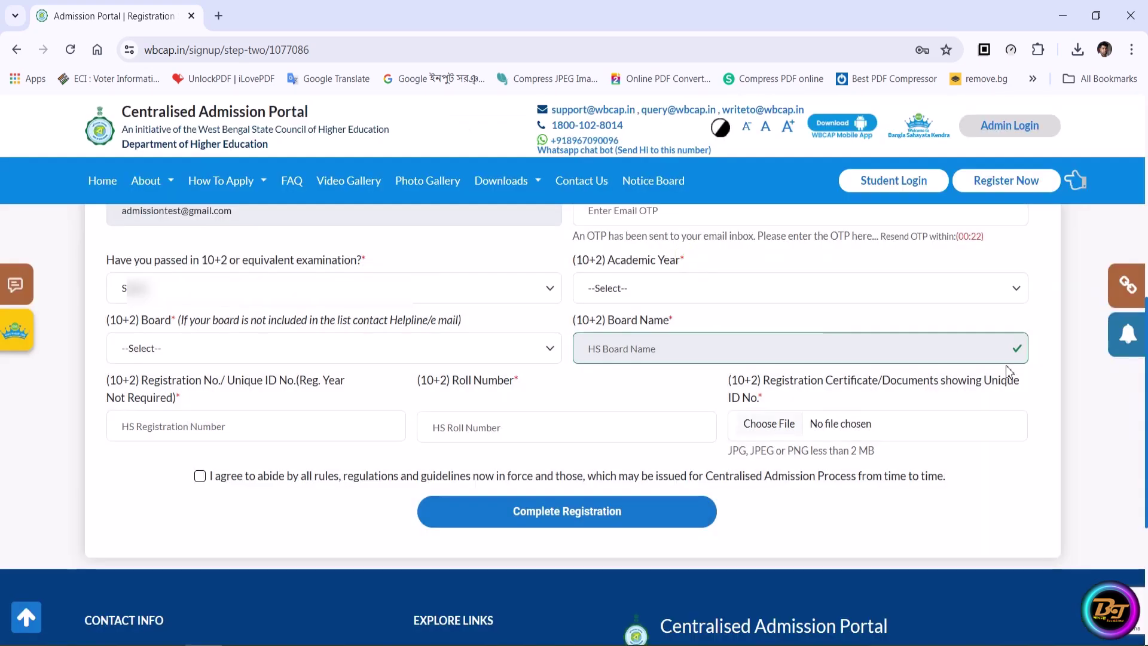
scroll(829, 321, "up", 2)
scroll(252, 363, "up", 5)
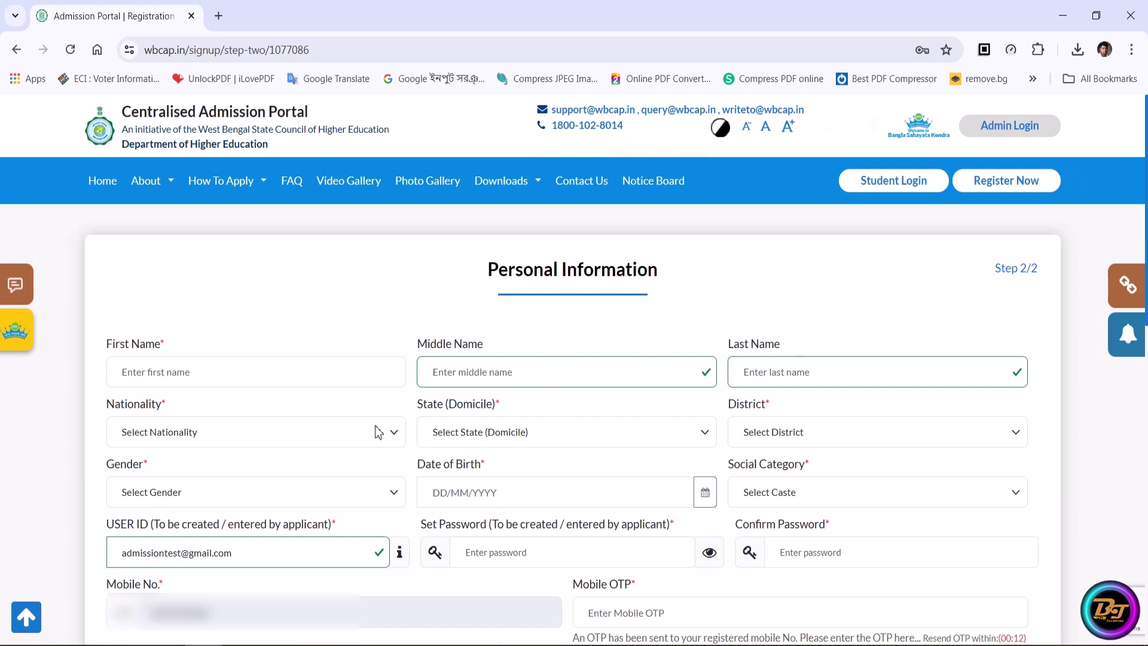
Step: Look through the Nationality, State of Domicile and District dropdown choices without selecting any
left_click(145, 438)
left_click(551, 456)
left_click(558, 435)
left_click(558, 435)
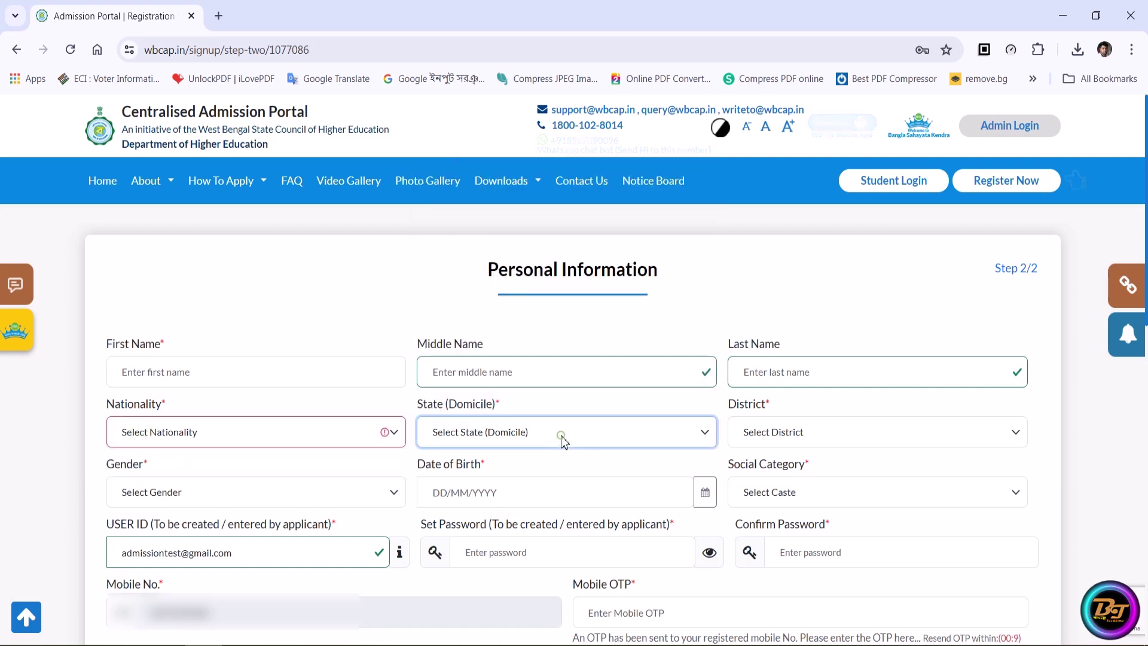
left_click(808, 427)
left_click(808, 427)
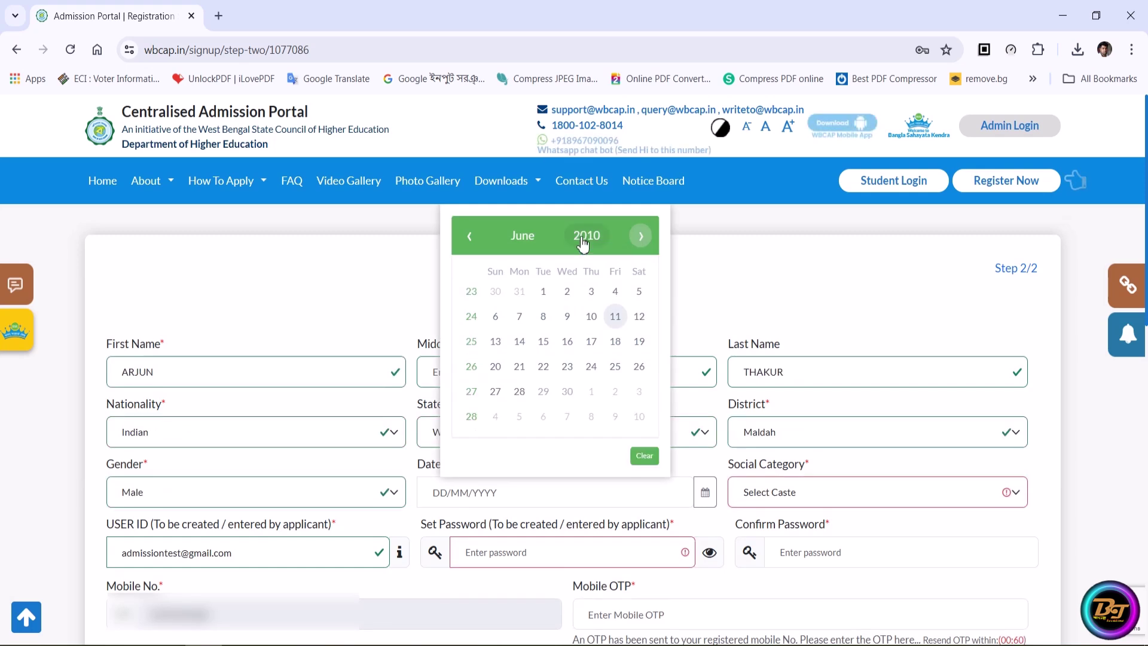
Step: Set the date of birth to 01/01/2005 using the picker's year and month views
left_click(585, 237)
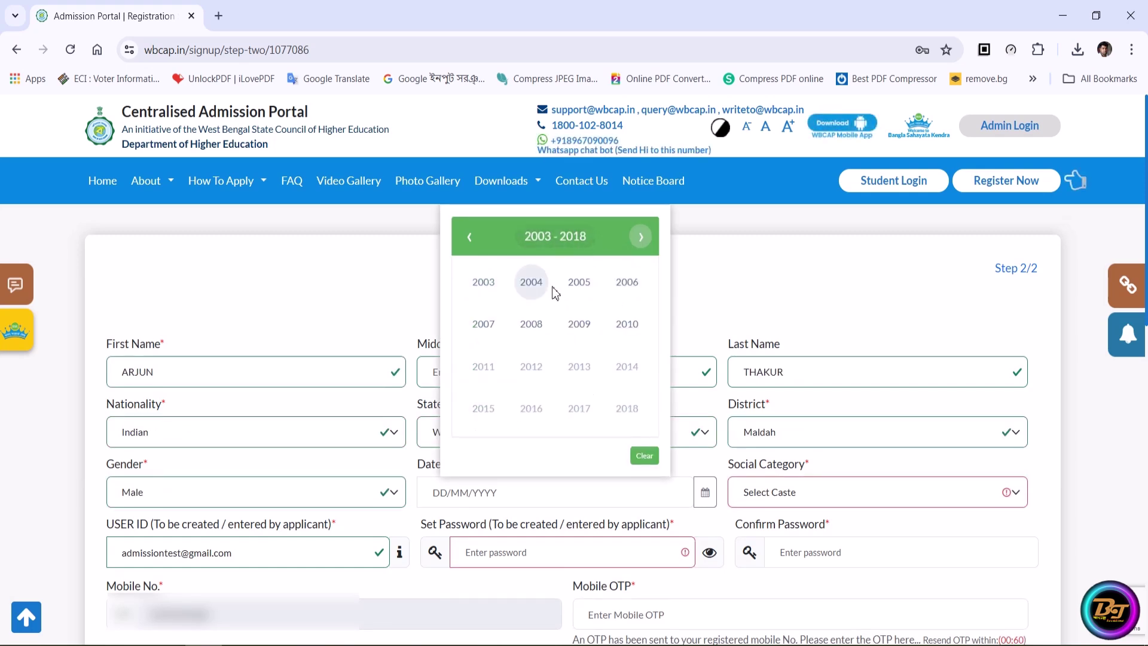
left_click(578, 282)
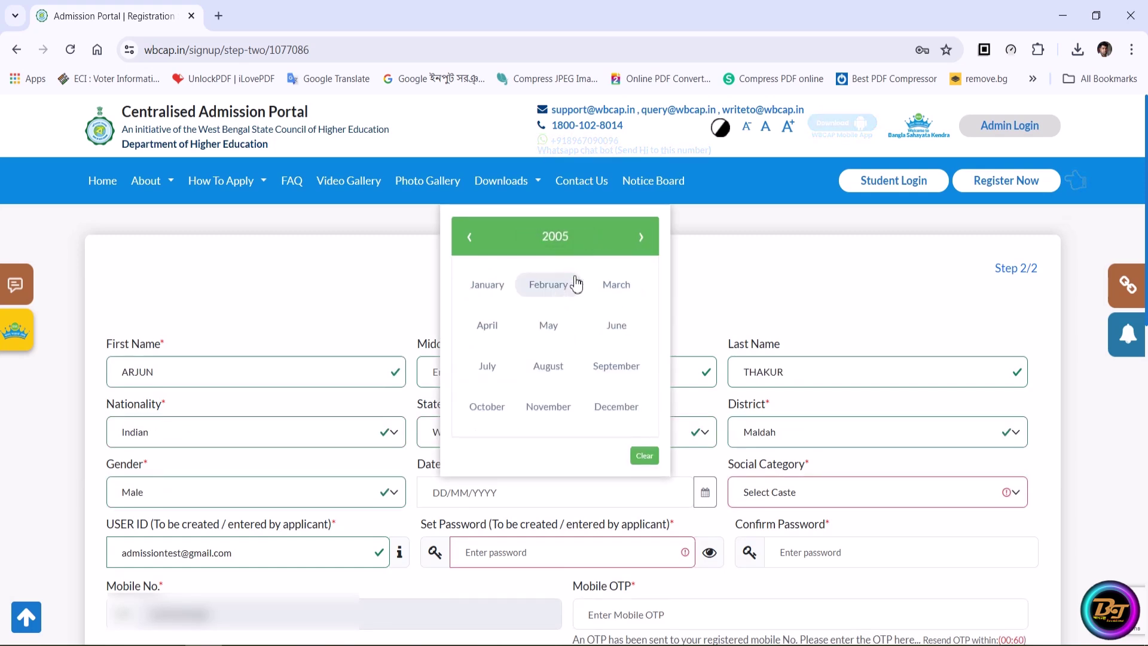
left_click(501, 281)
left_click(639, 291)
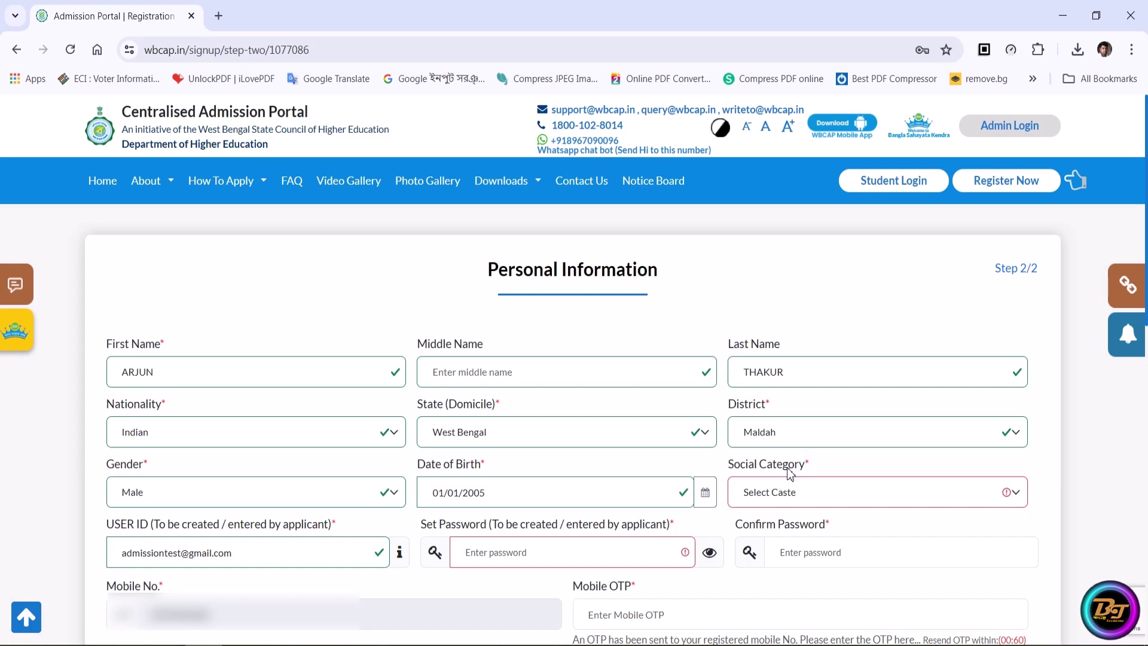
left_click(784, 483)
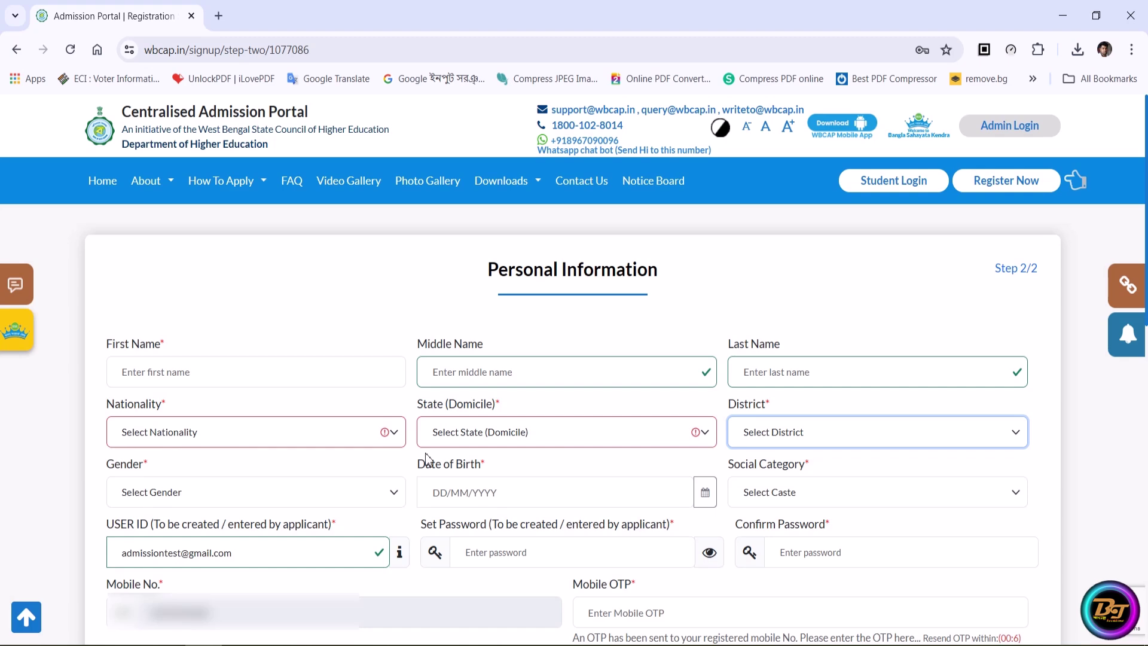
Step: Enter the new account password and complete the mobile and e-mail OTP codes
scroll(425, 460, "down", 1)
left_click(616, 553)
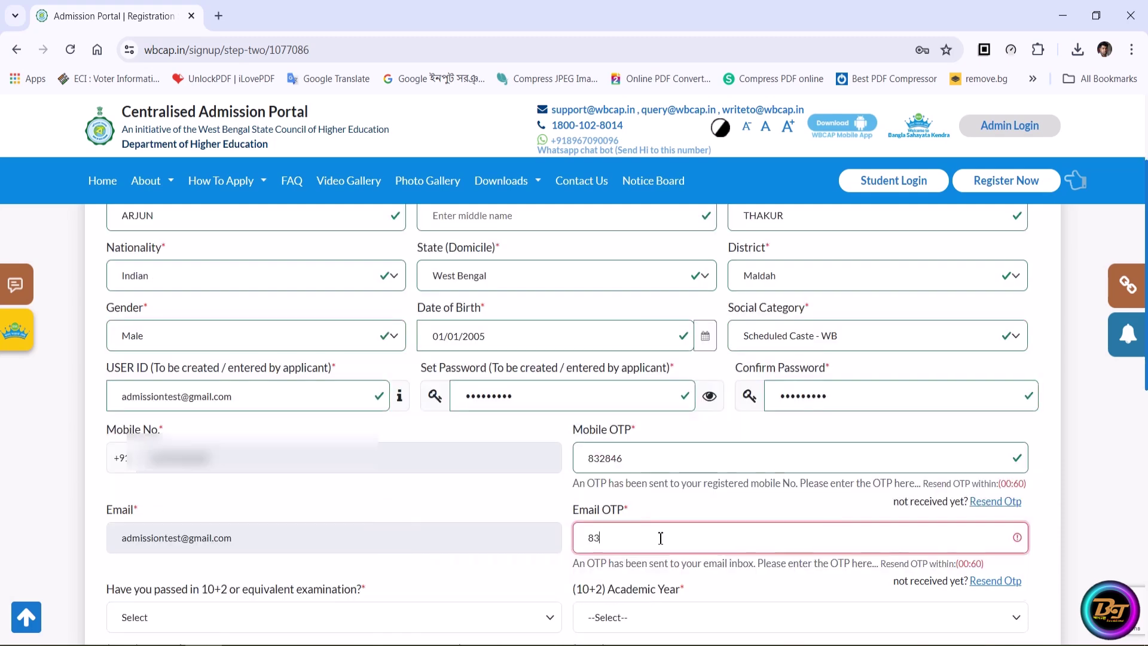
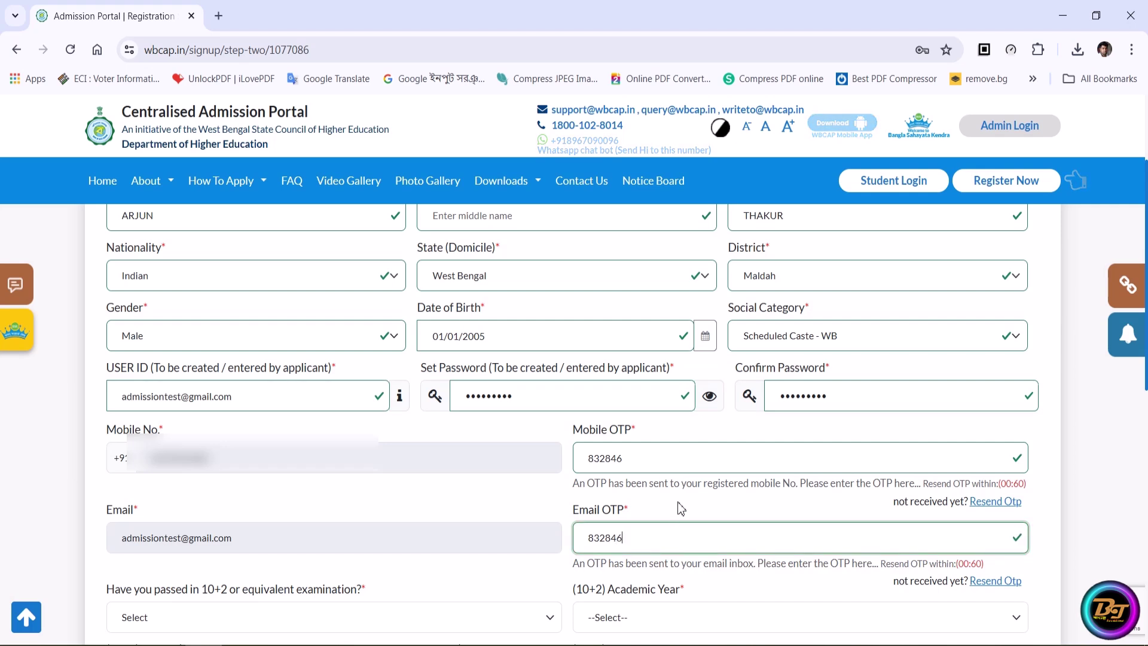
left_click(680, 502)
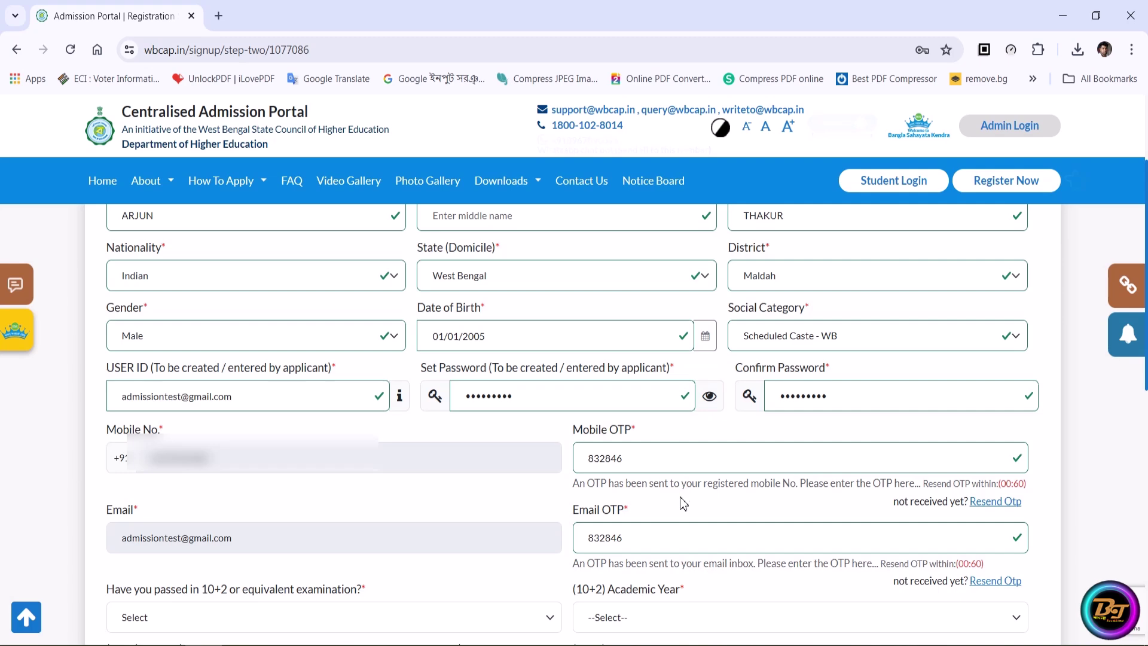
Step: Mark 10+2 as passed (YES) in academic year 2024 from the West Bengal Council of Higher Secondary Education
scroll(683, 503, "down", 5)
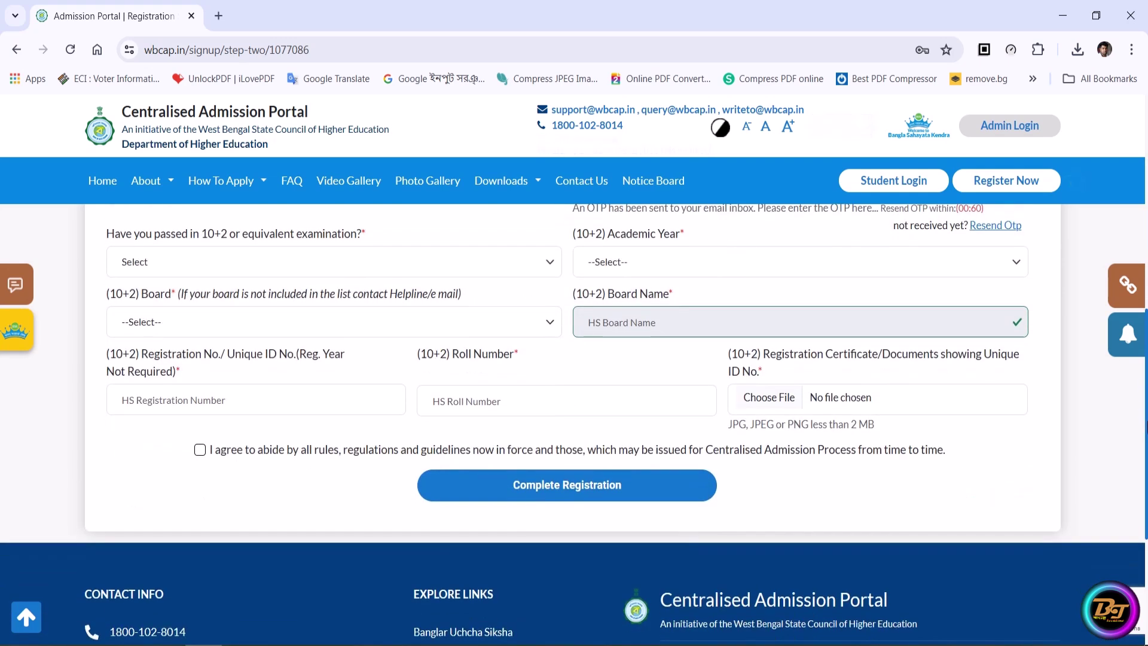
left_click(225, 263)
left_click(198, 309)
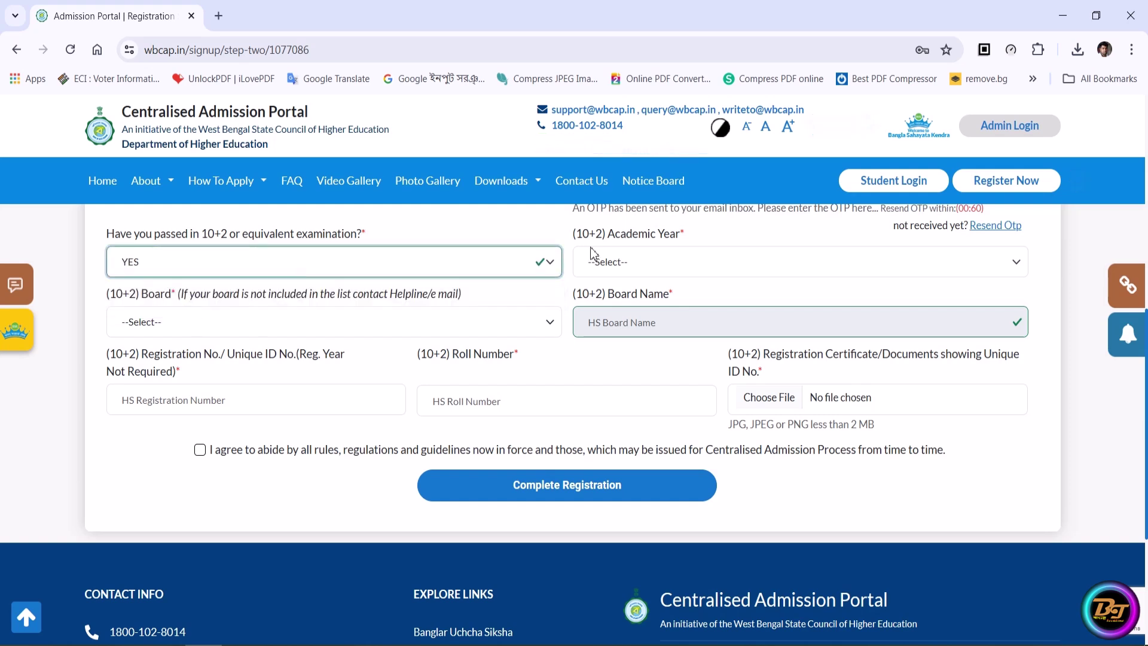
left_click(610, 268)
left_click(607, 297)
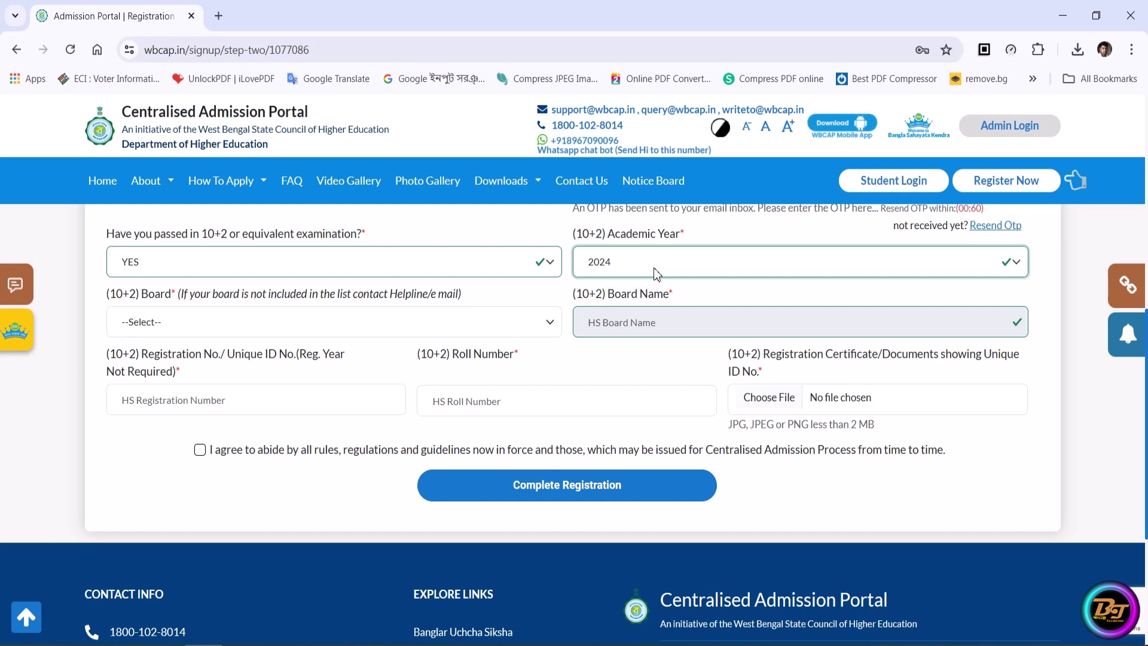
left_click(206, 323)
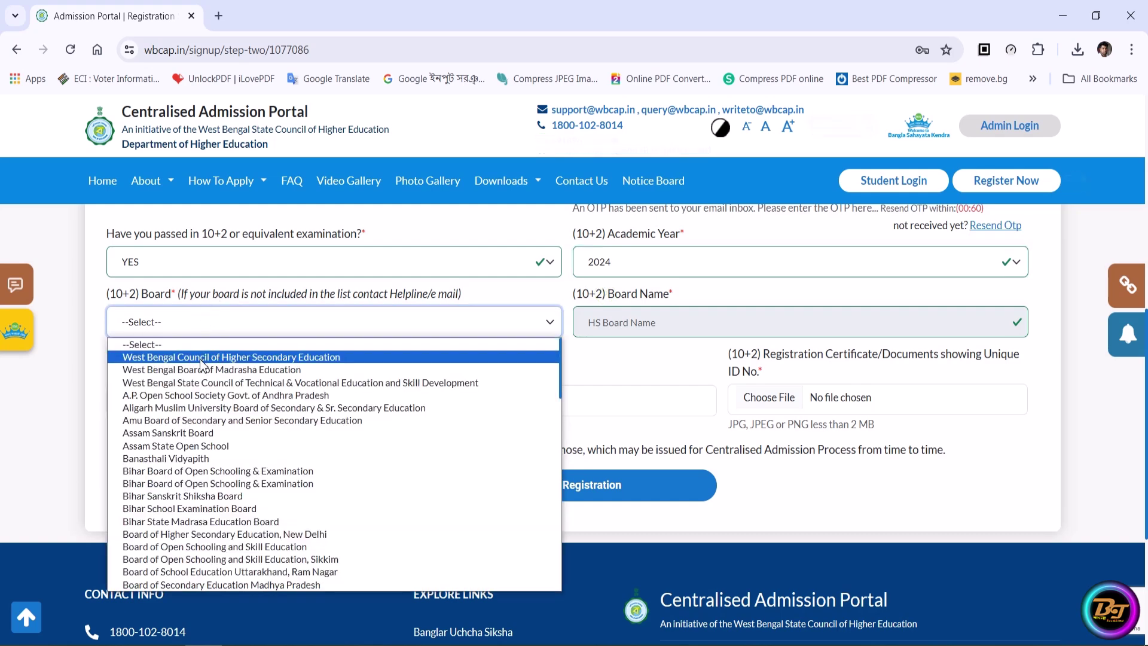
scroll(180, 454, "down", 10)
scroll(171, 480, "up", 15)
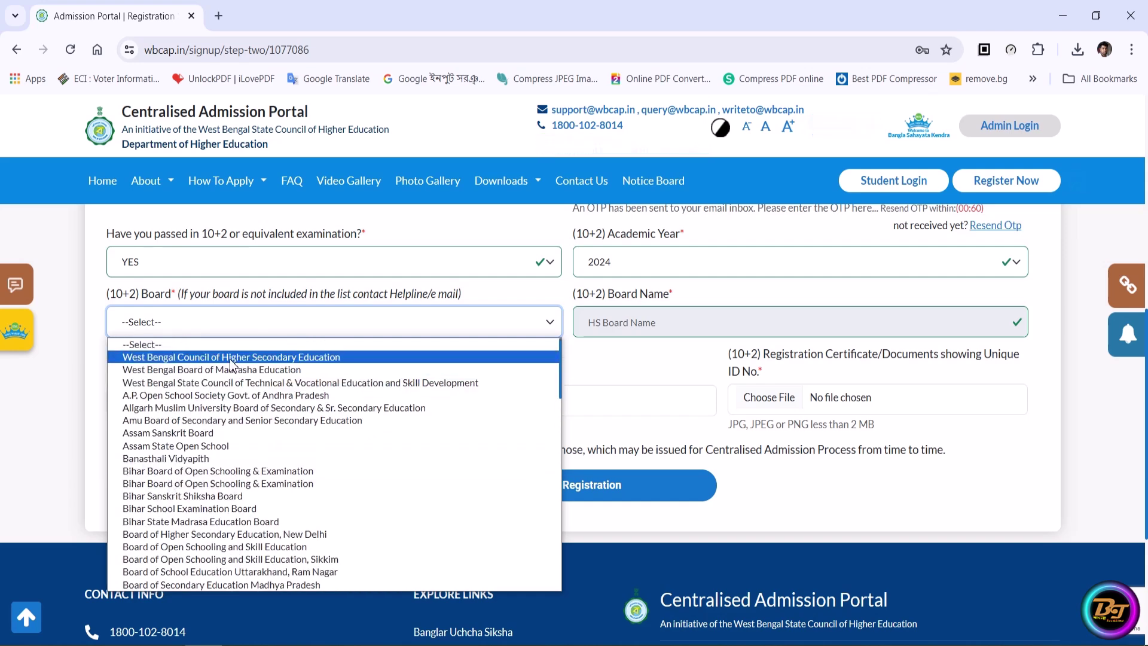
left_click(227, 355)
Step: Enter the HS registration and roll numbers, then start uploading the registration certificate
left_click(320, 394)
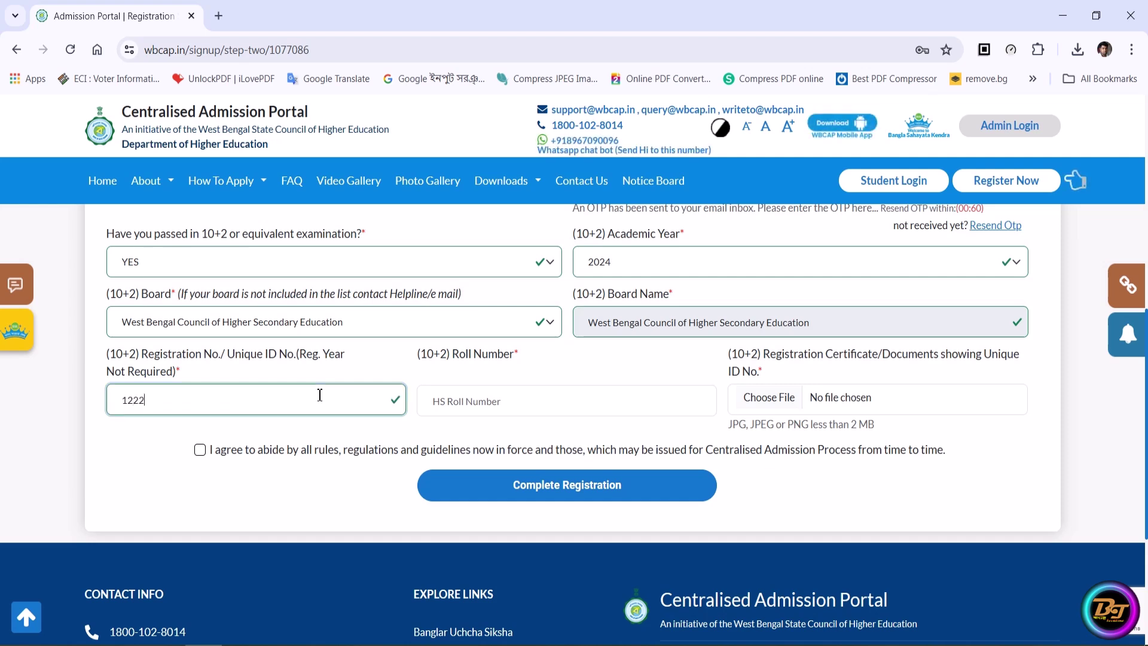
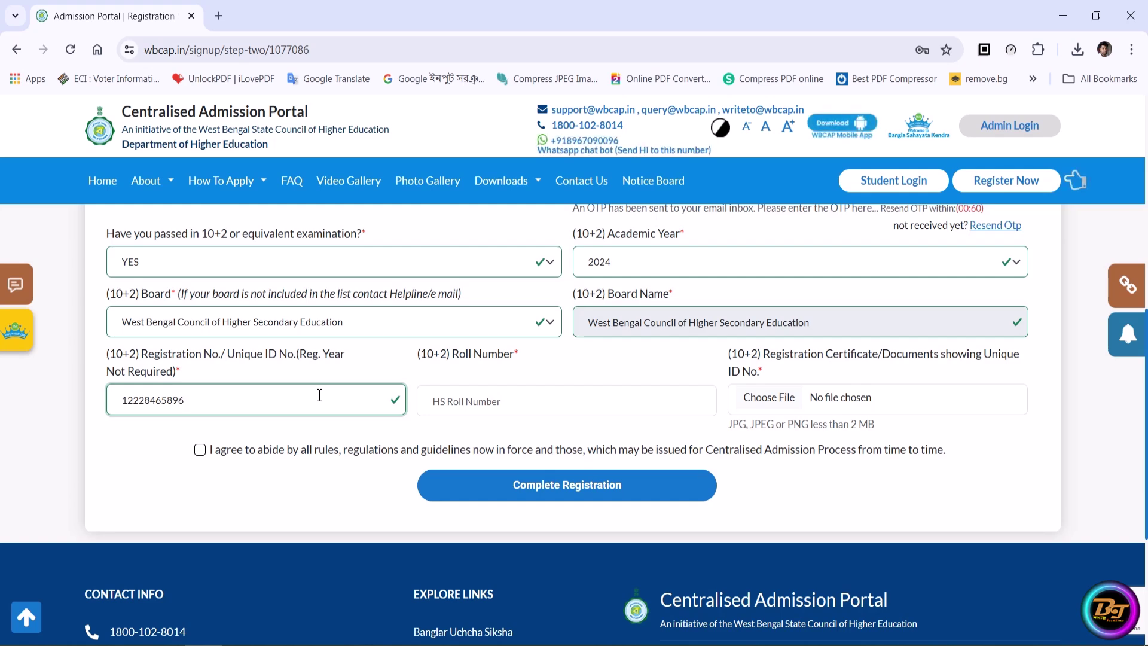
left_click(584, 410)
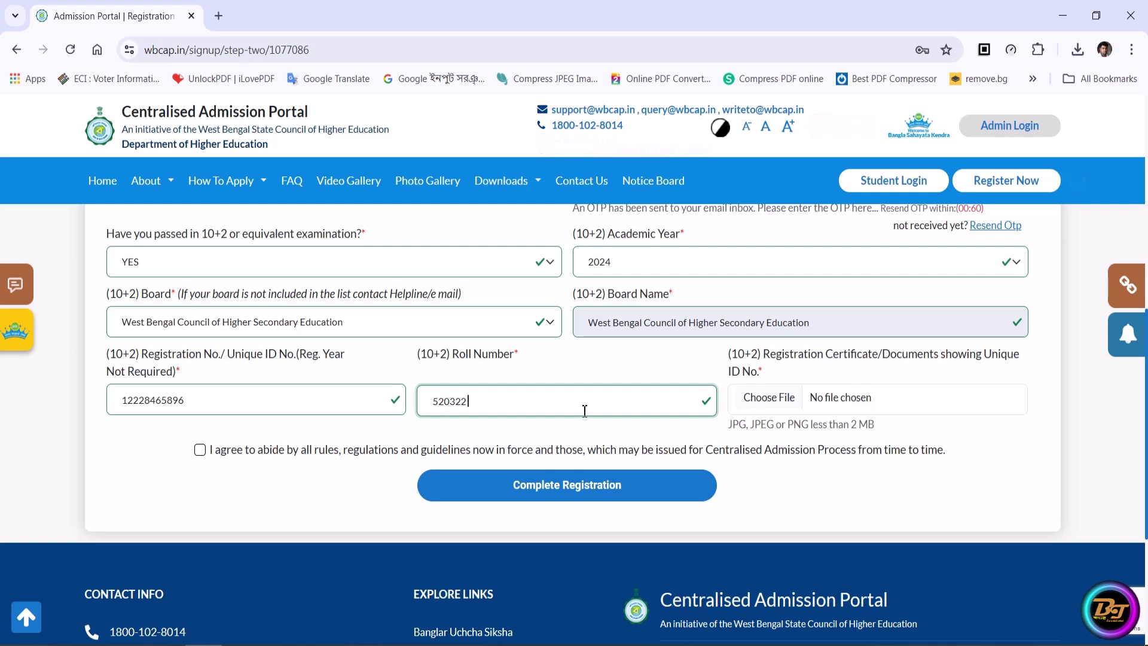
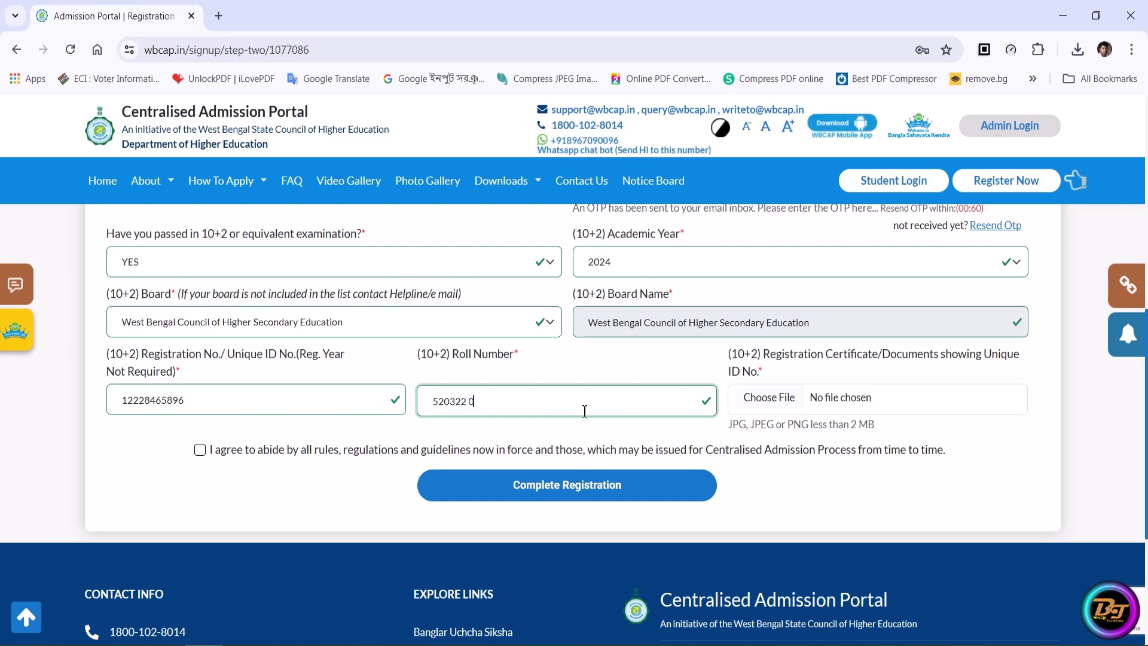
left_click_drag(733, 425, 804, 425)
left_click_drag(737, 354, 922, 369)
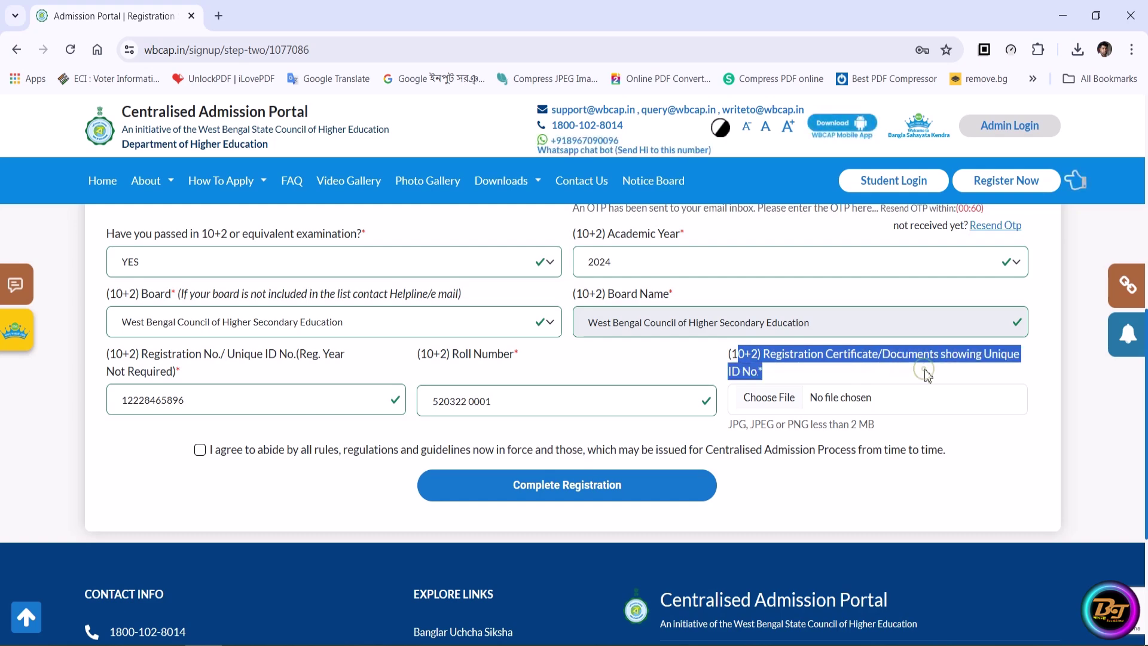
left_click(894, 354)
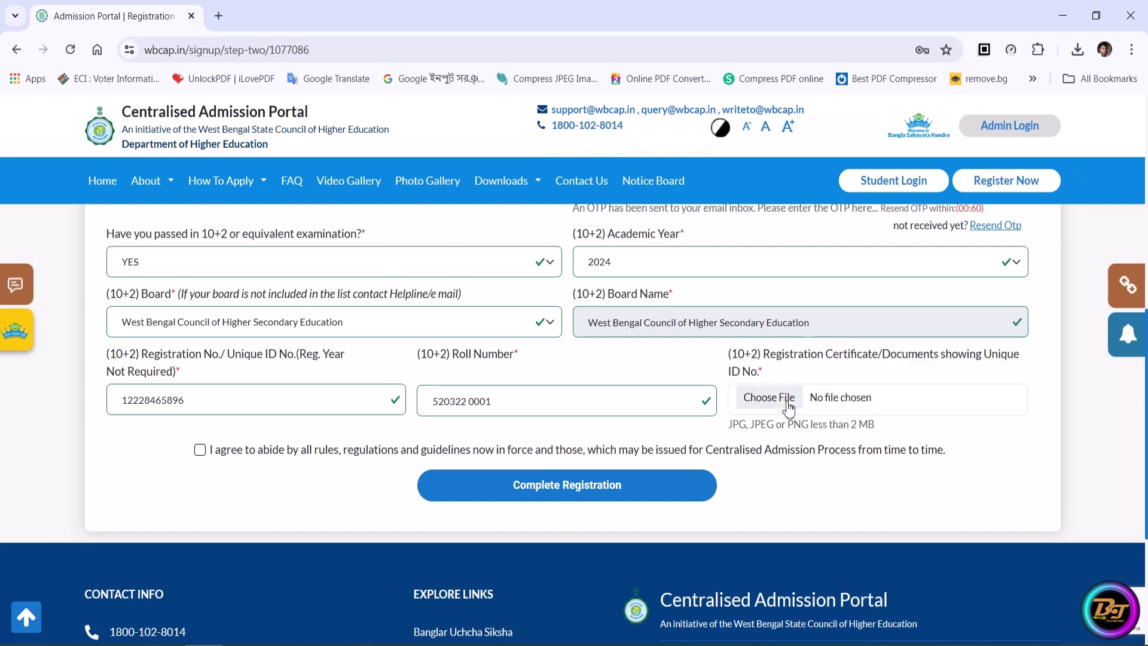
left_click(791, 399)
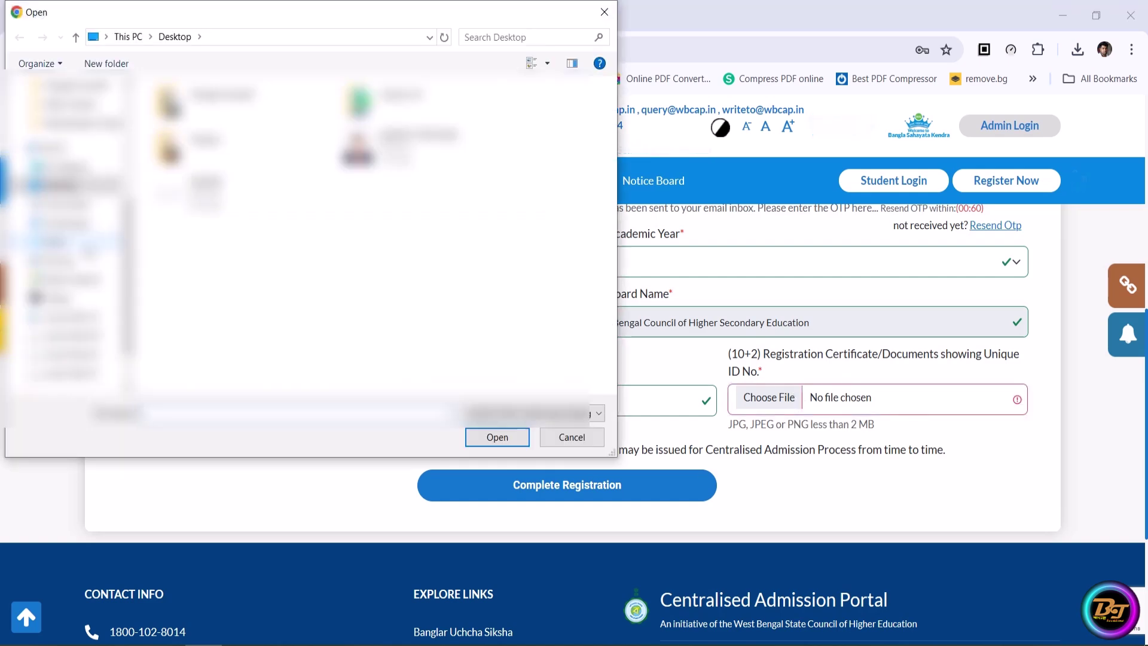
Step: Attach Documents_1_page-0001.jpg from Downloads, tick the rules and guidelines agreement, and submit the registration
left_click(82, 225)
double_click(239, 122)
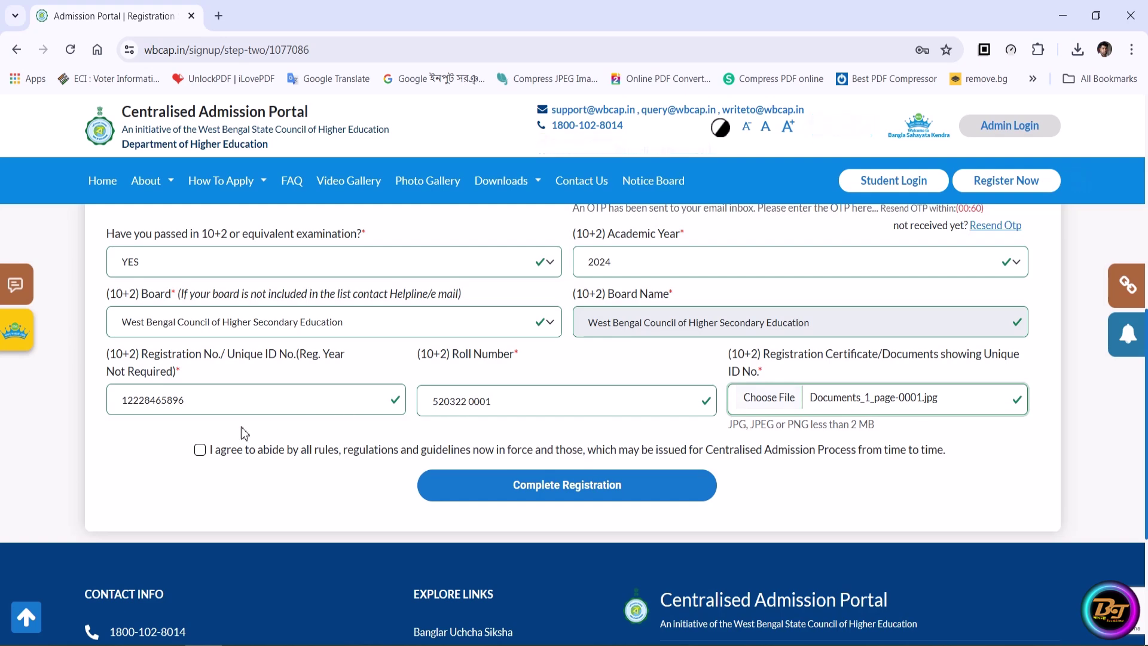
left_click(199, 449)
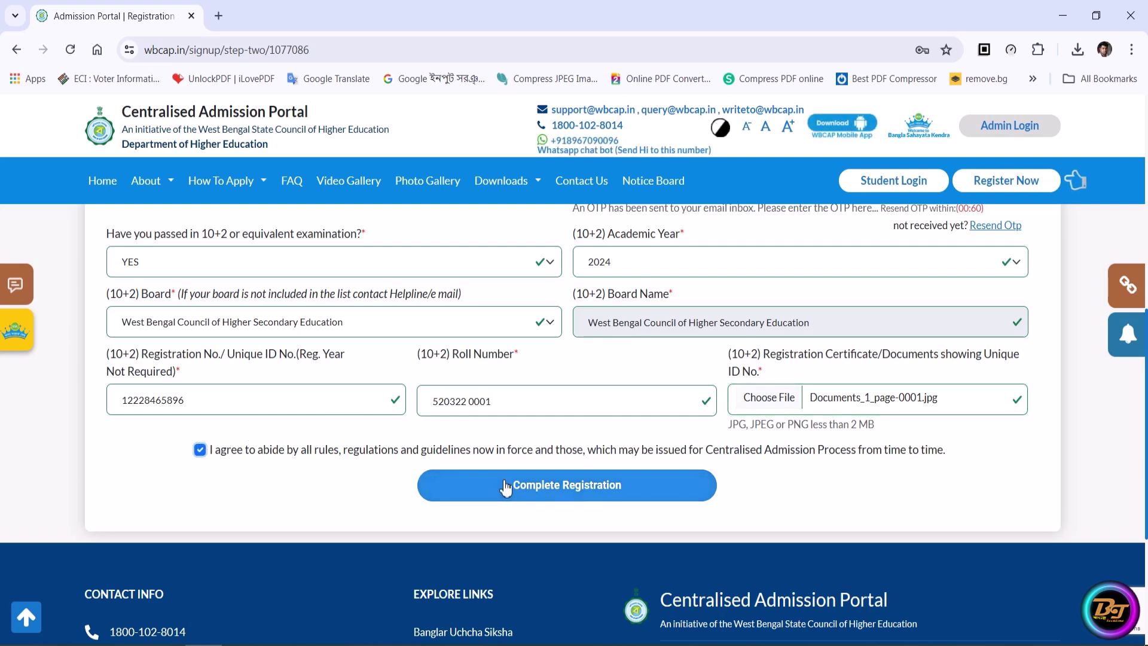
left_click(503, 487)
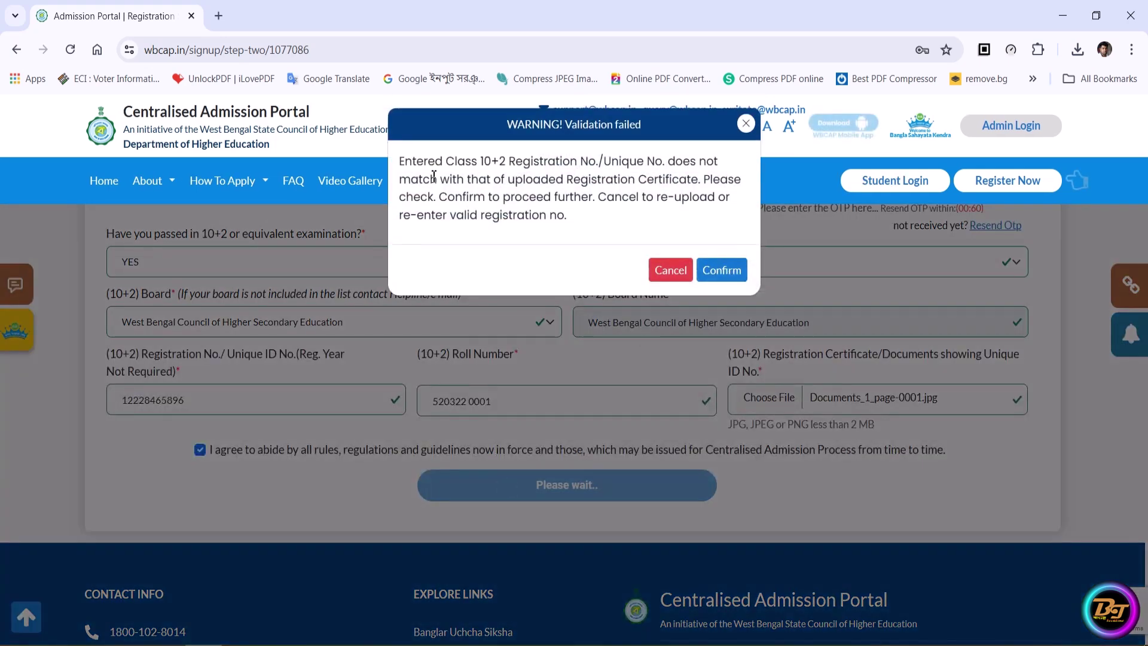
Step: Read the registration-number mismatch warning and confirm to complete registration anyway
left_click_drag(430, 168, 404, 158)
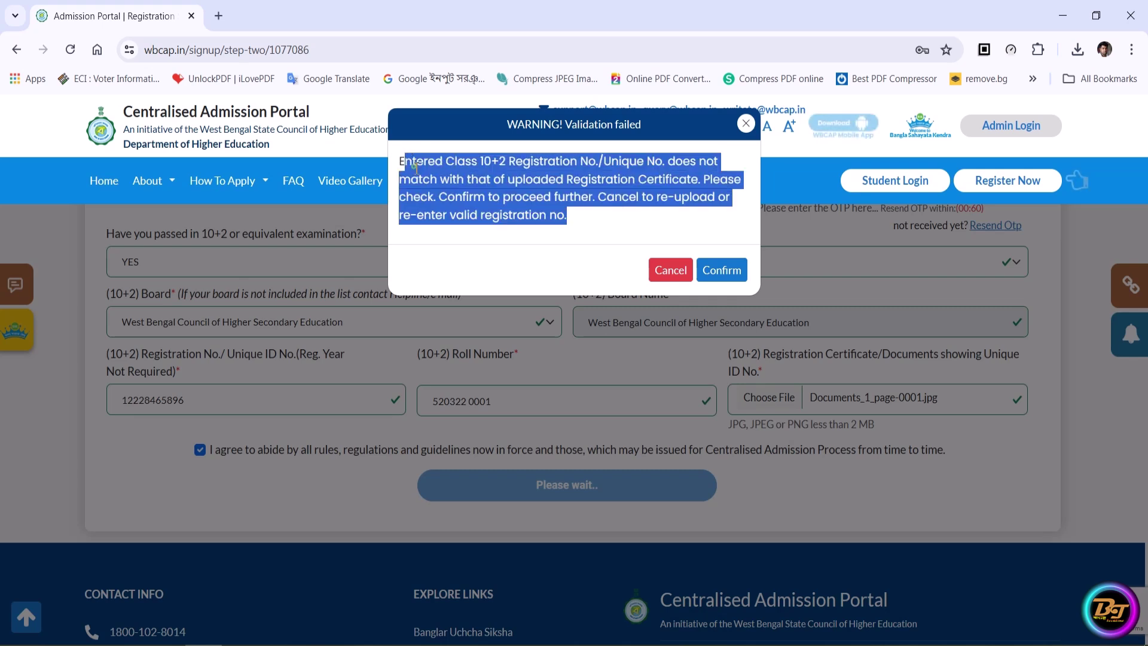
left_click(409, 162)
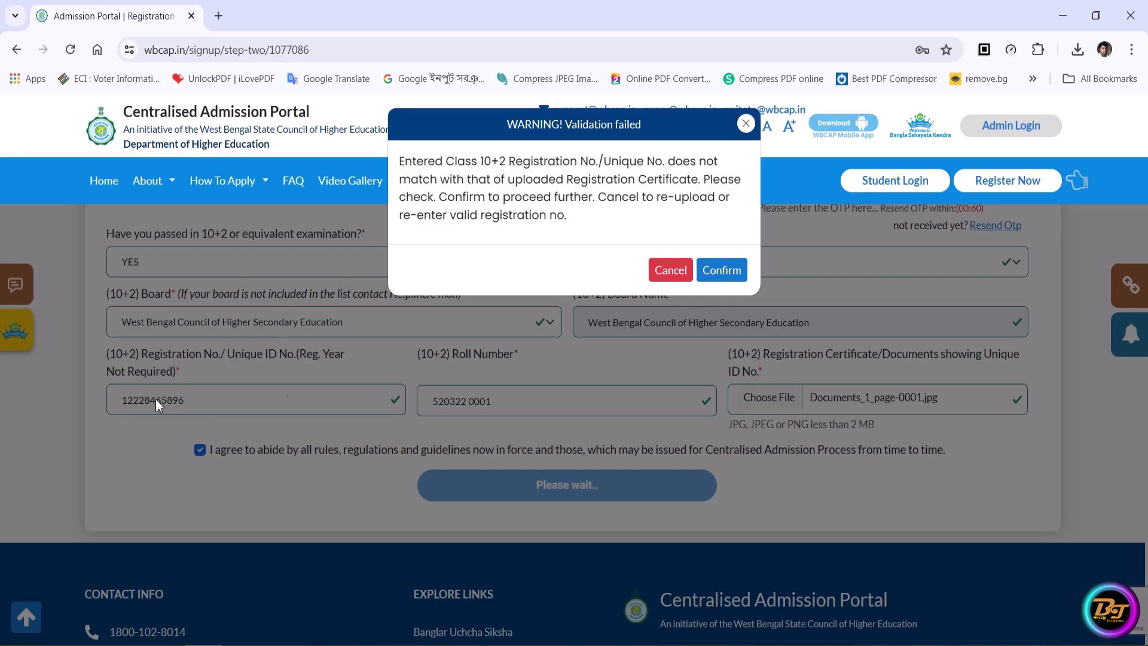
left_click_drag(398, 162, 639, 228)
left_click(638, 226)
left_click_drag(398, 160, 642, 230)
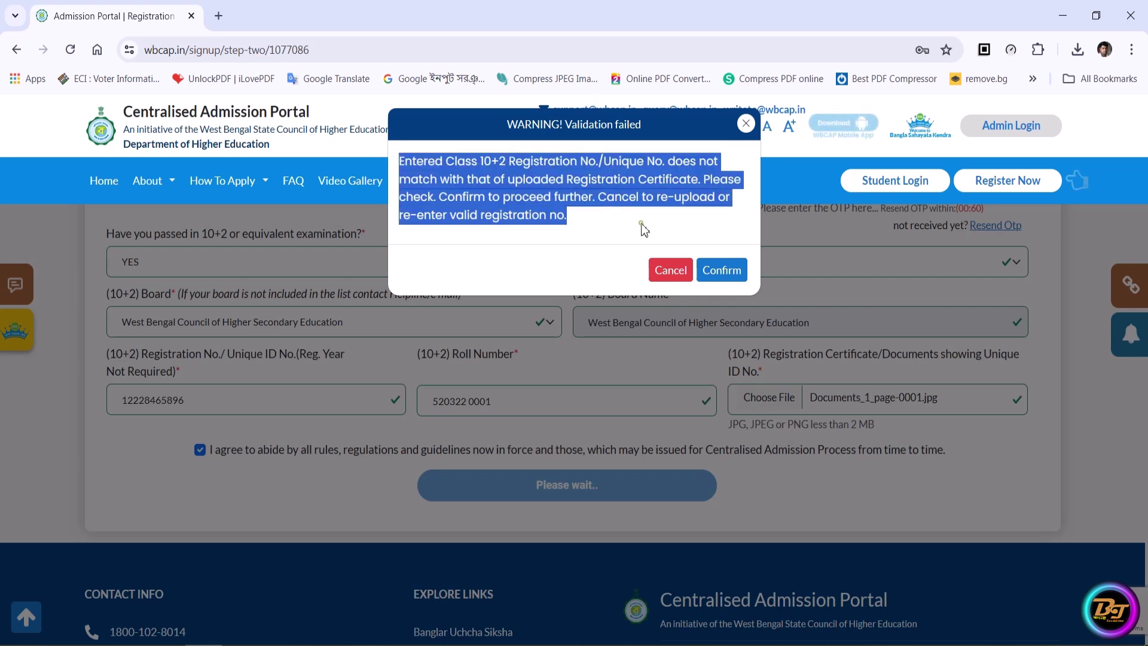
left_click(643, 230)
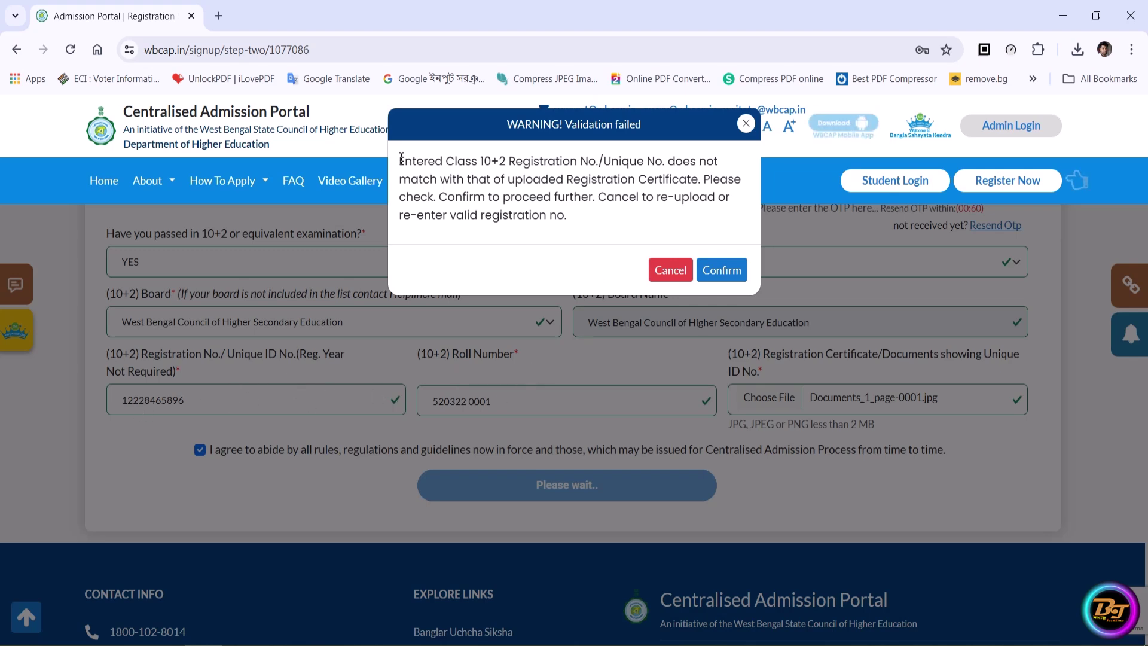
left_click_drag(397, 161, 612, 209)
left_click(717, 267)
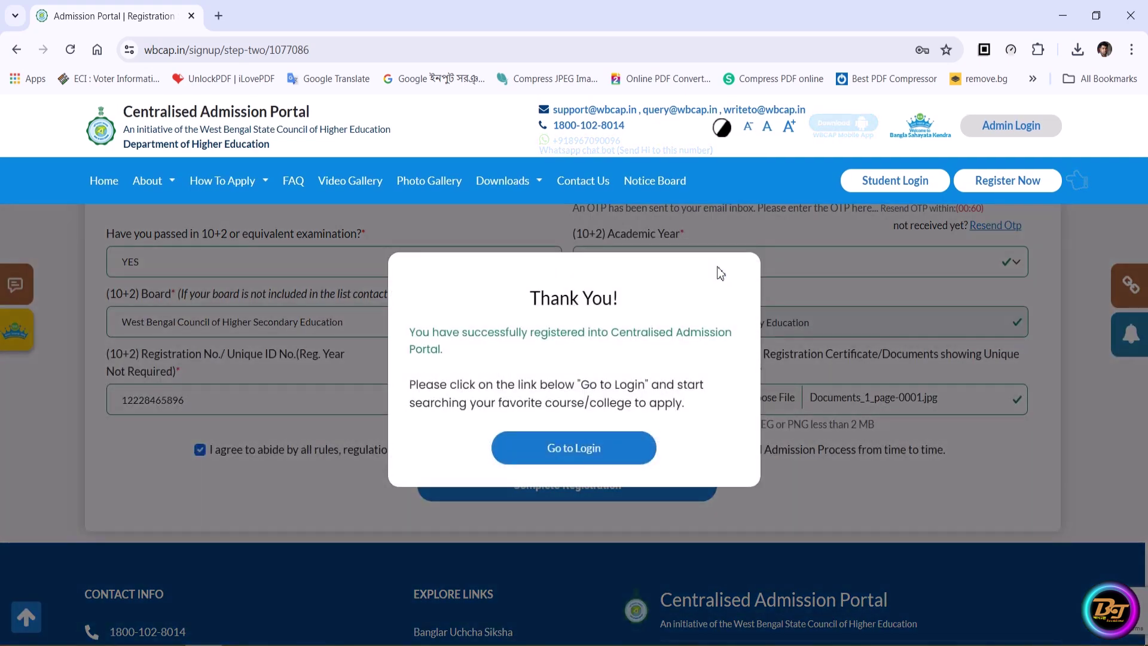
Step: Read the Thank You message confirming successful registration into the portal
left_click_drag(399, 367, 693, 416)
left_click(696, 447)
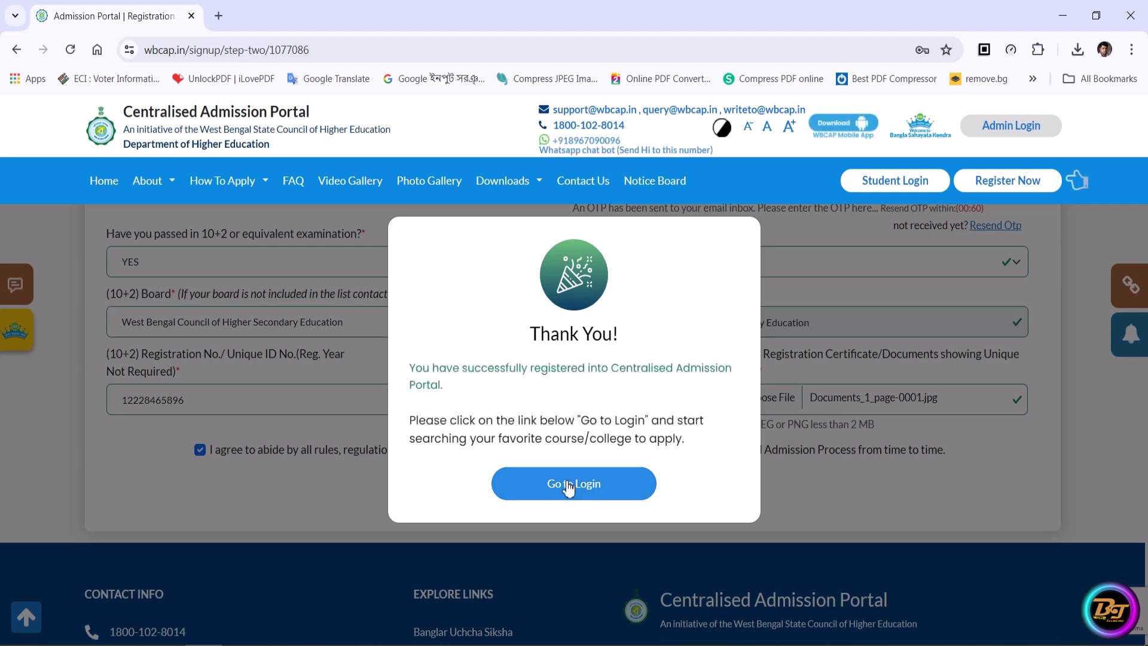
Step: Save the password in Chrome, dismiss the login hint, and log in with Remember me ticked
left_click(567, 485)
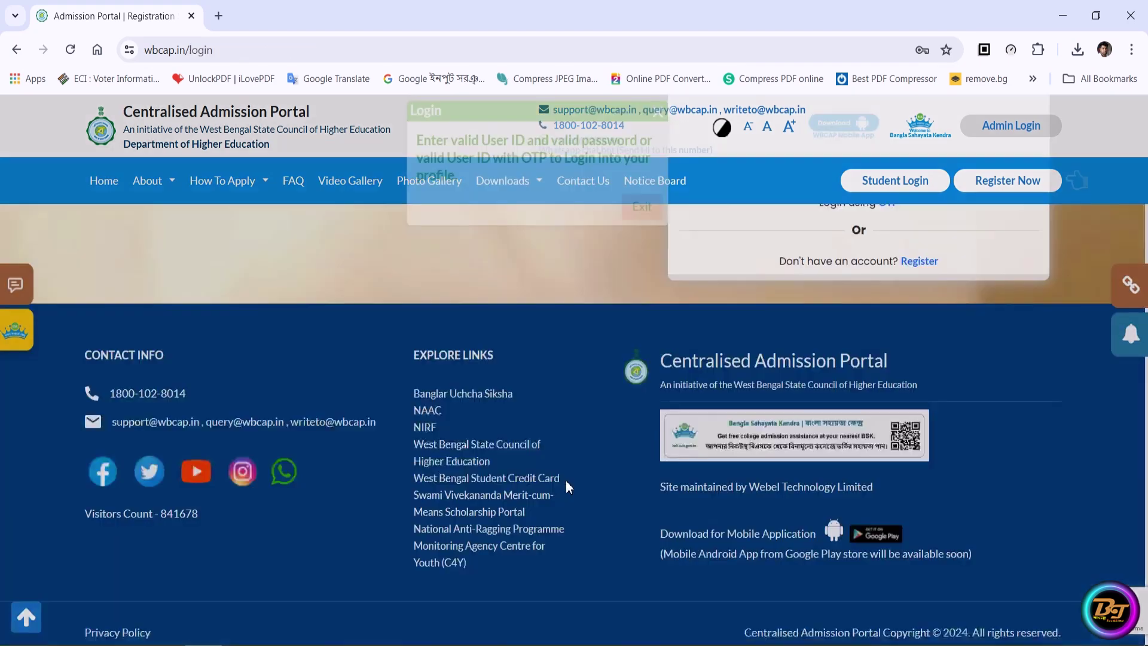
left_click(874, 288)
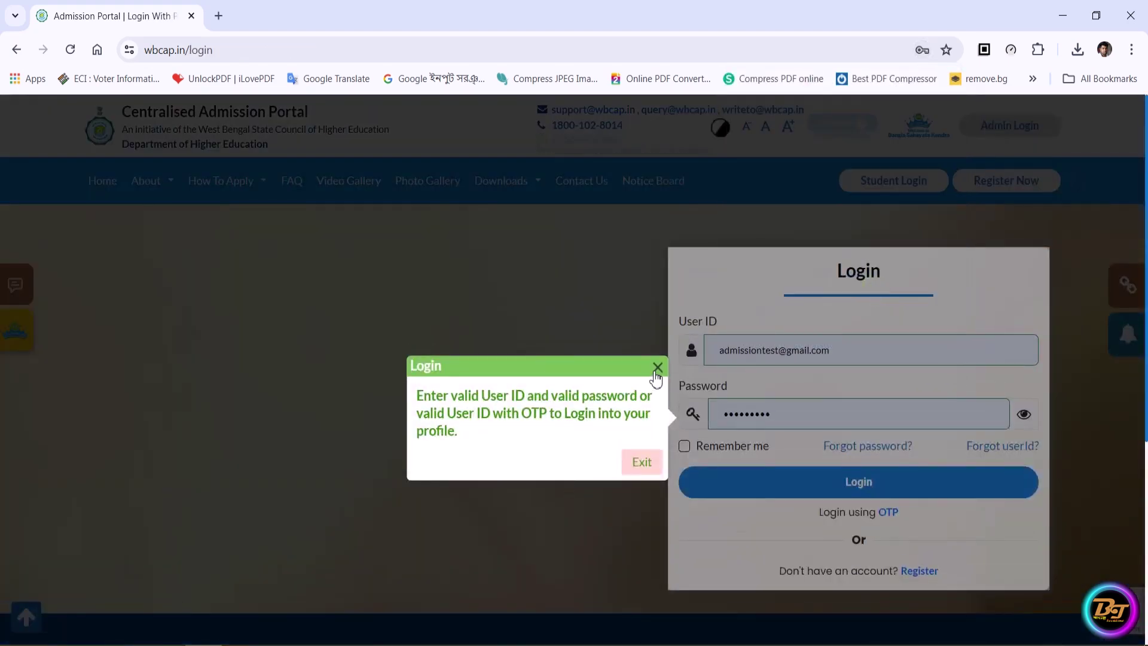
left_click_drag(430, 396, 573, 452)
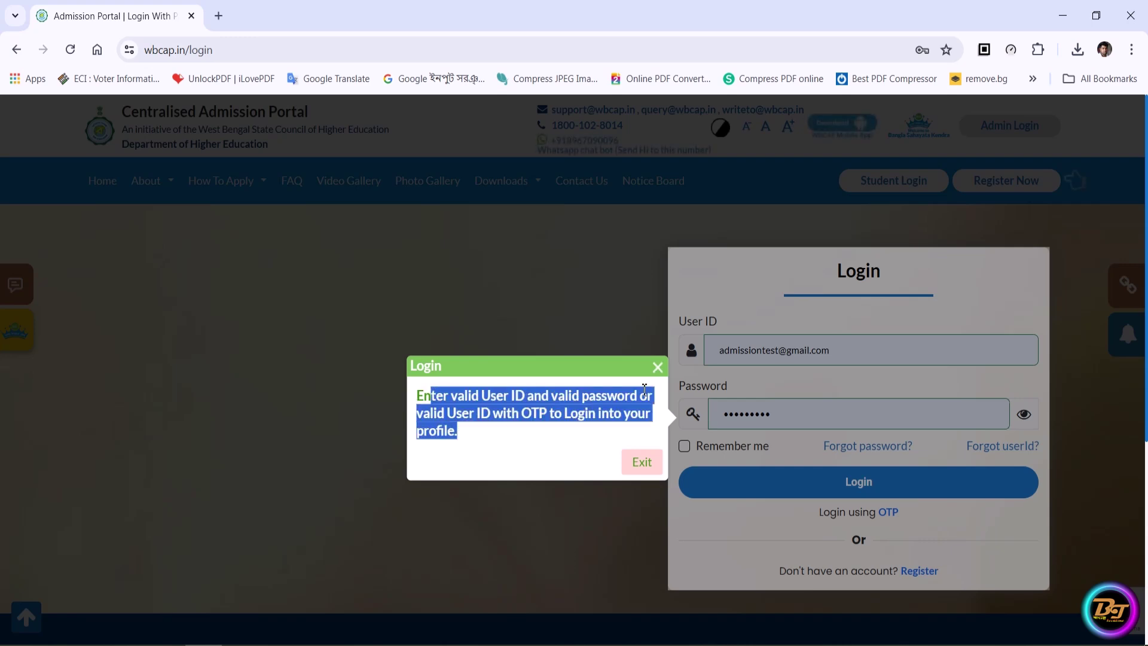
left_click(637, 469)
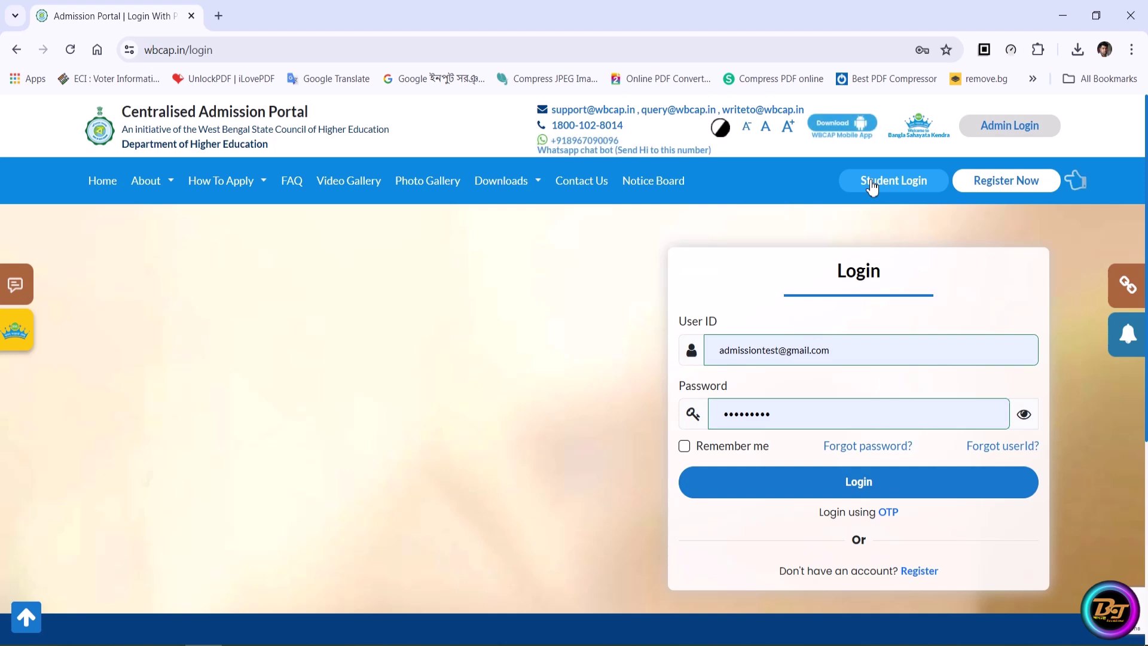
left_click(685, 448)
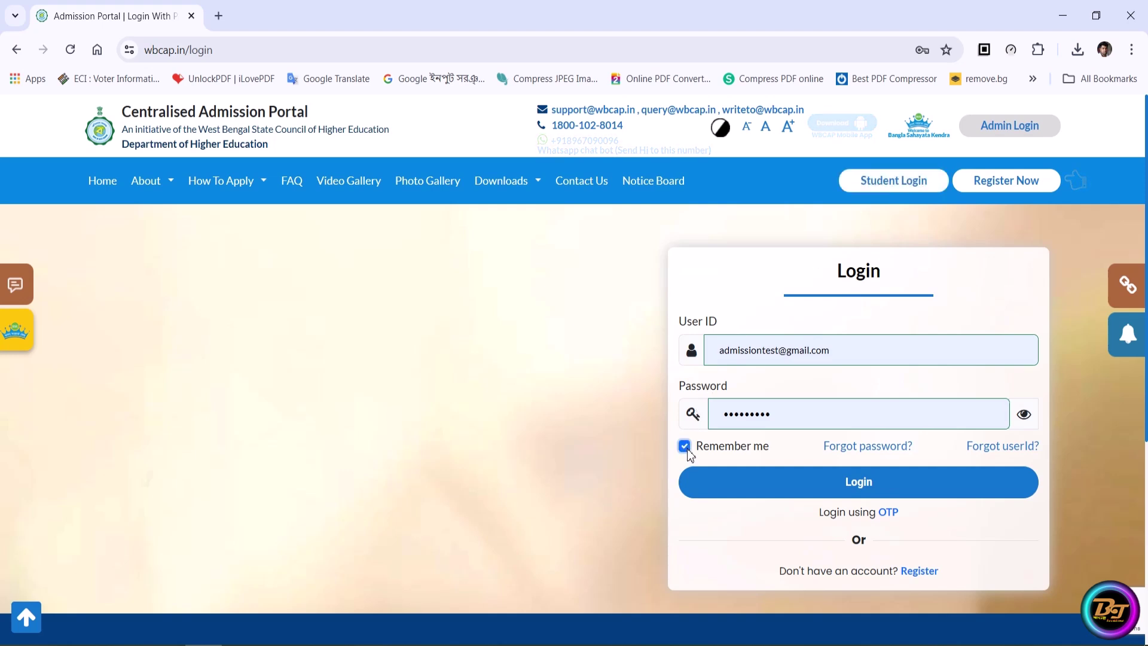
left_click(861, 481)
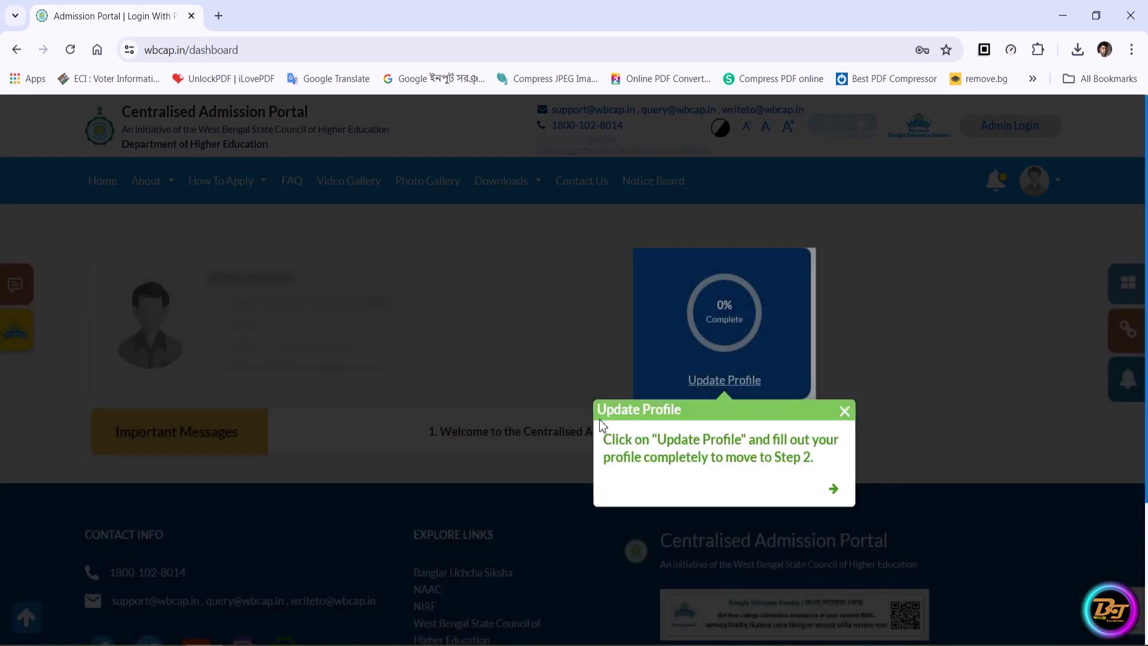
Step: Step through and exit the dashboard tour, then open the Update Profile form
left_click_drag(631, 440, 817, 457)
left_click(830, 489)
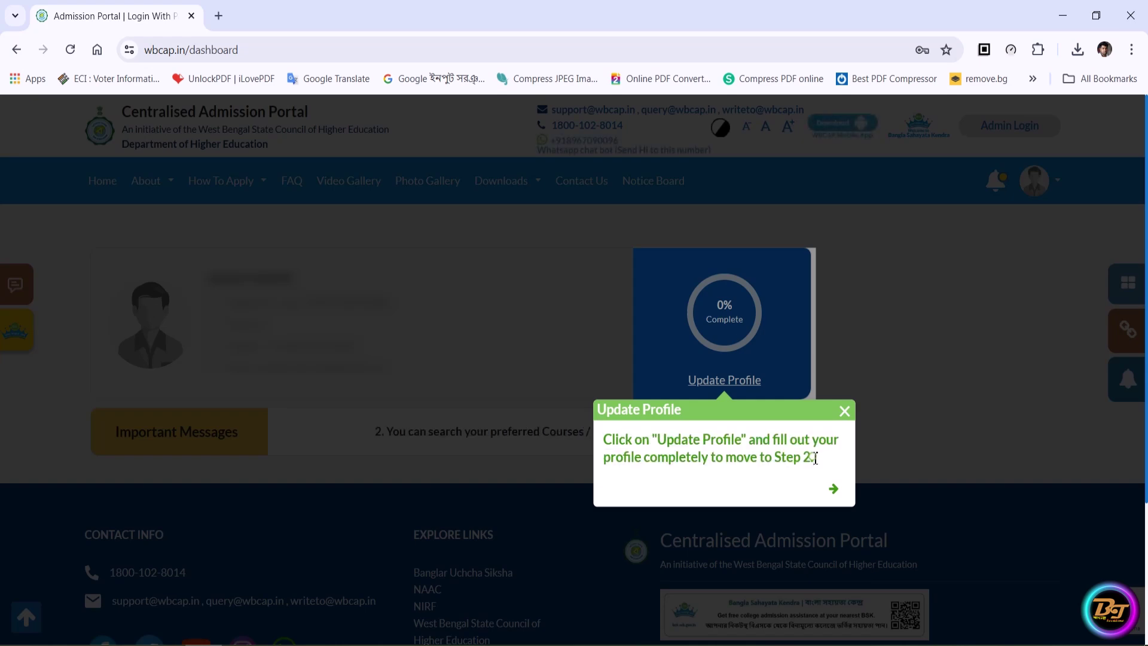
left_click(832, 489)
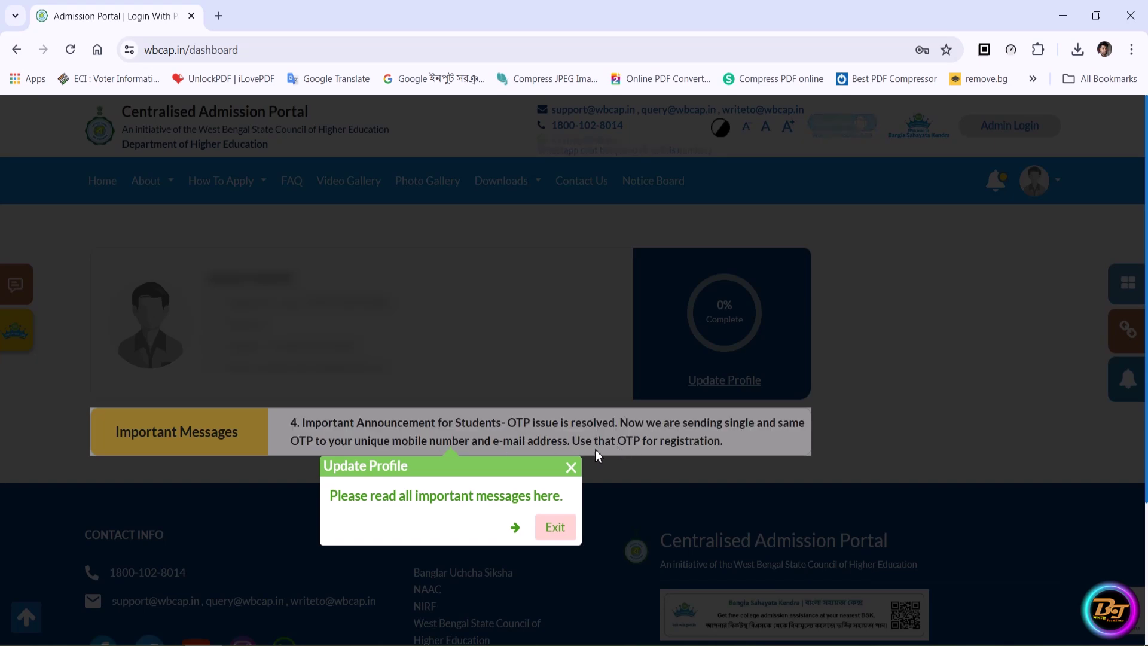
left_click(547, 528)
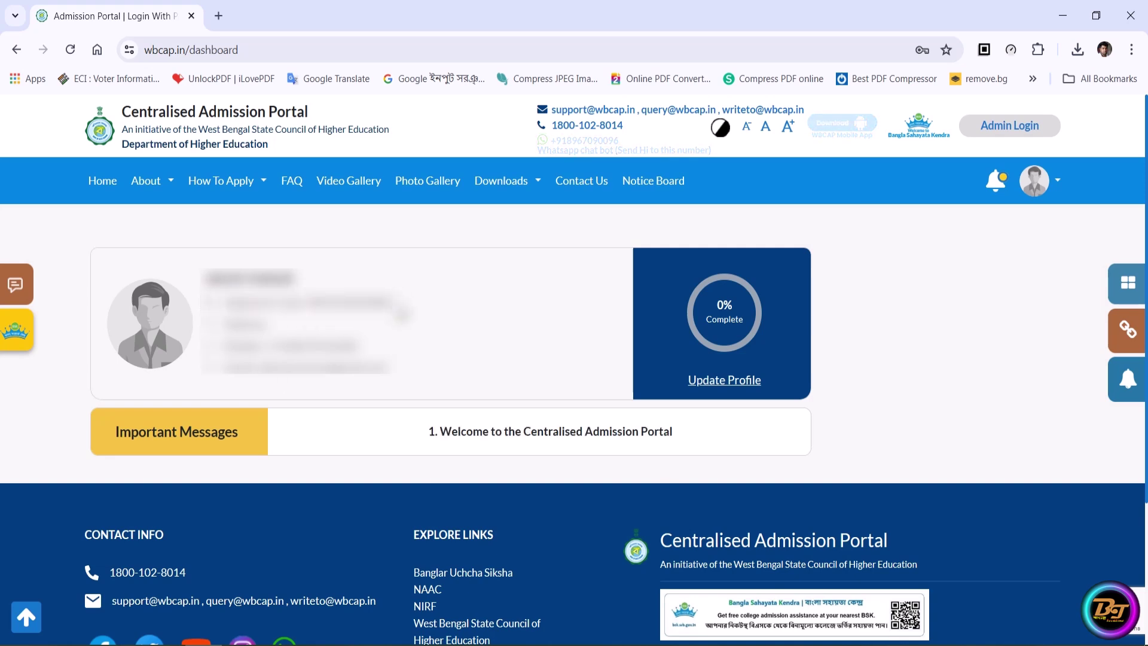
left_click(279, 384)
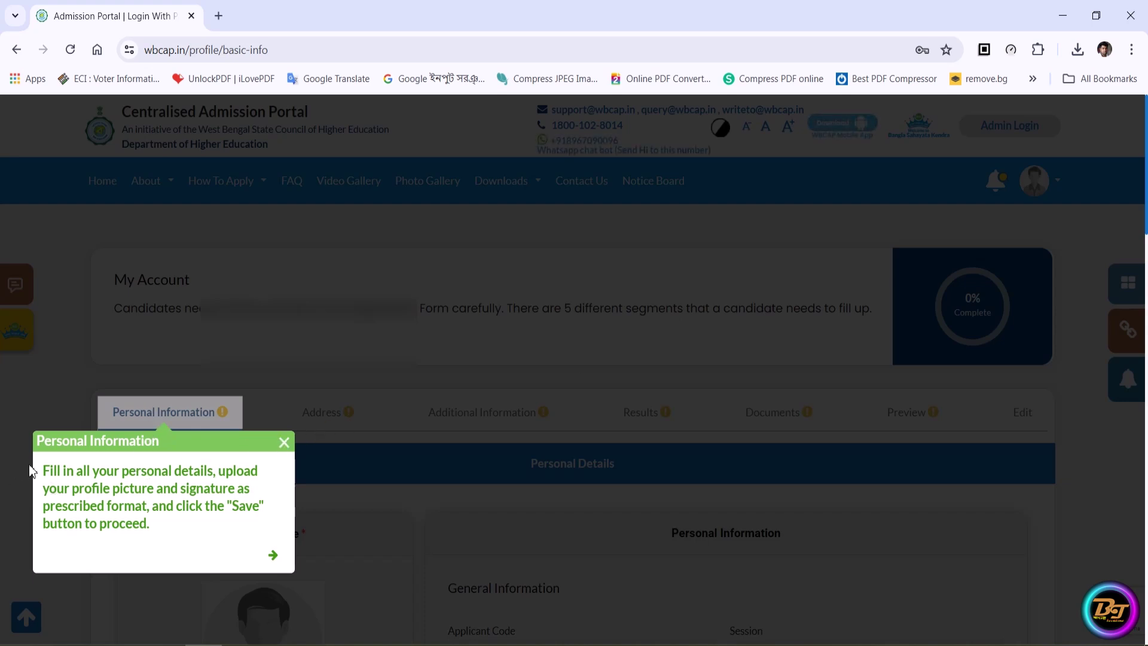
Step: Open the Change Profile Image dialog and review its photo size requirement
left_click_drag(58, 472, 270, 516)
left_click(269, 514)
left_click_drag(166, 508, 249, 515)
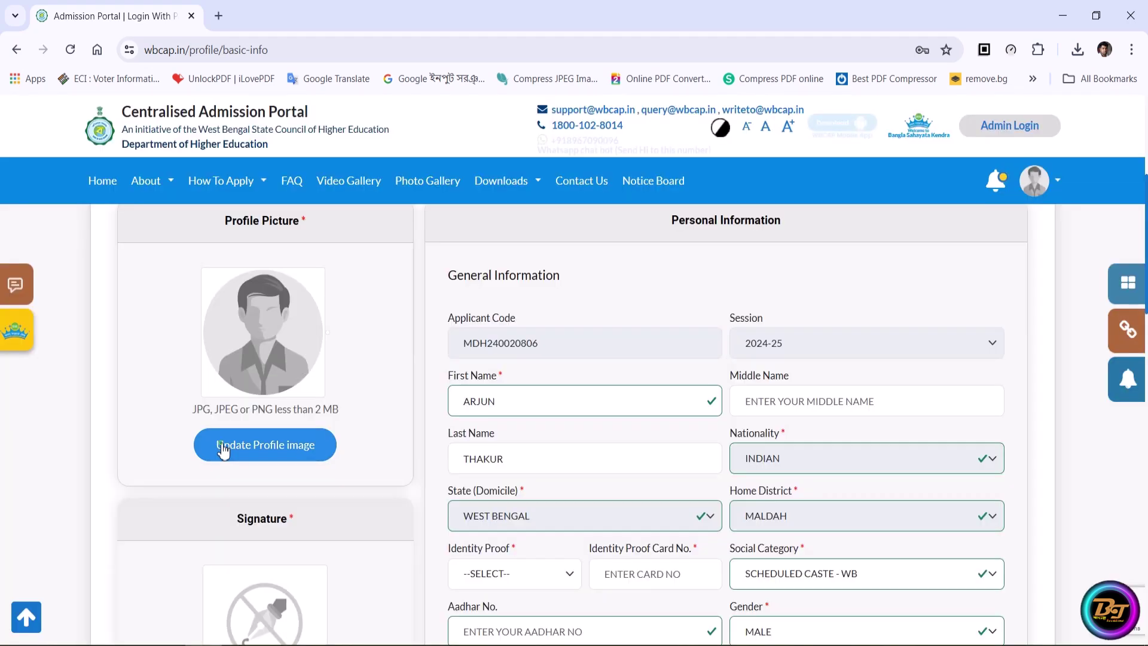
left_click(222, 445)
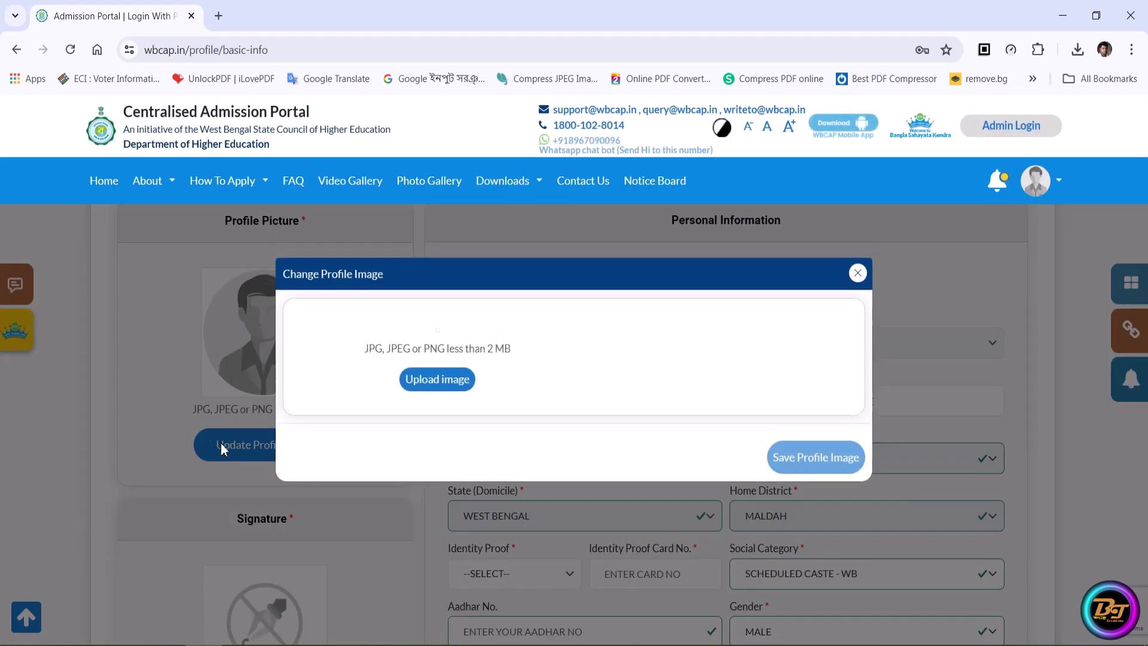
left_click_drag(387, 349, 513, 348)
left_click(377, 370)
triple_click(482, 351)
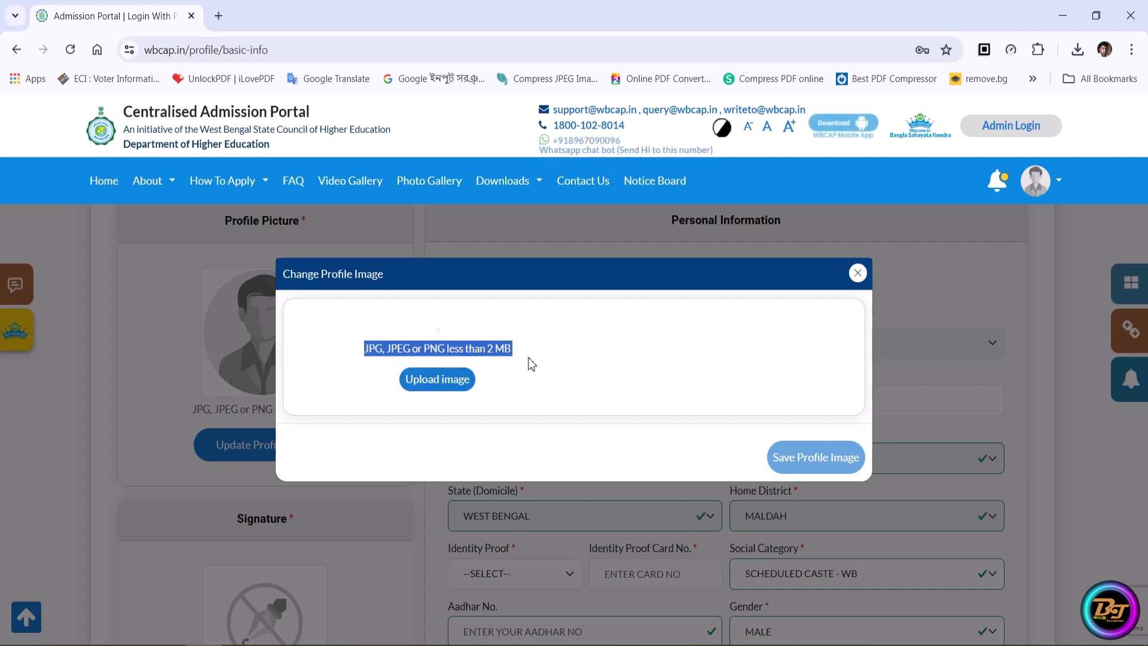
Step: Load the 800 × 1067 photo, adjust the crop, and save it as the profile image
left_click(441, 382)
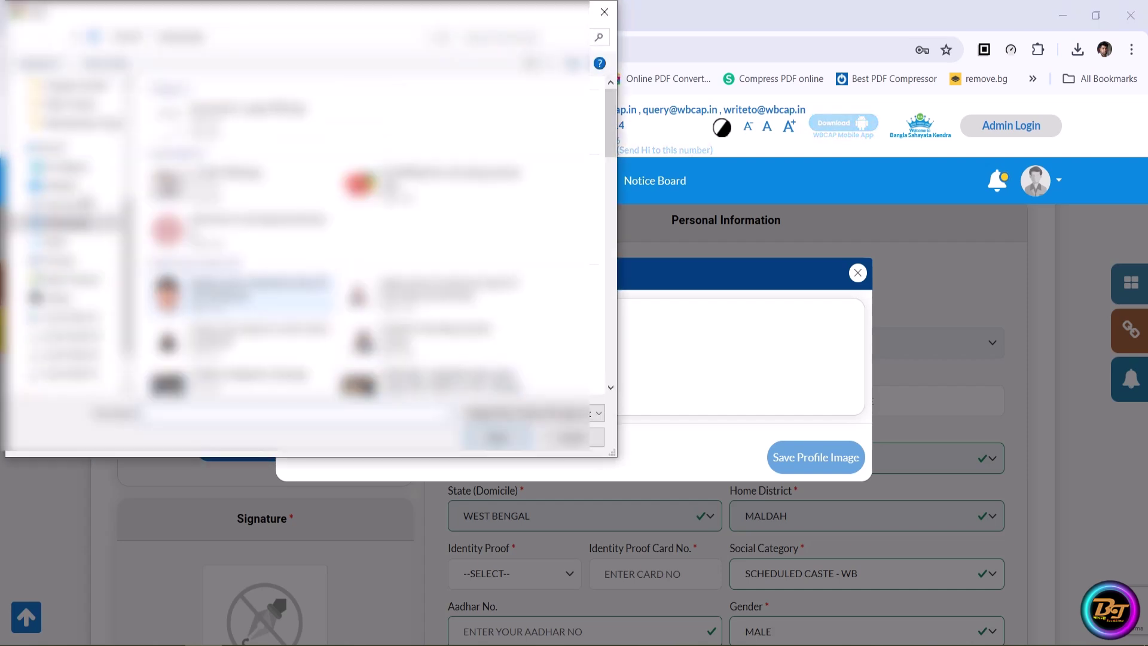
left_click(66, 185)
left_click(430, 147)
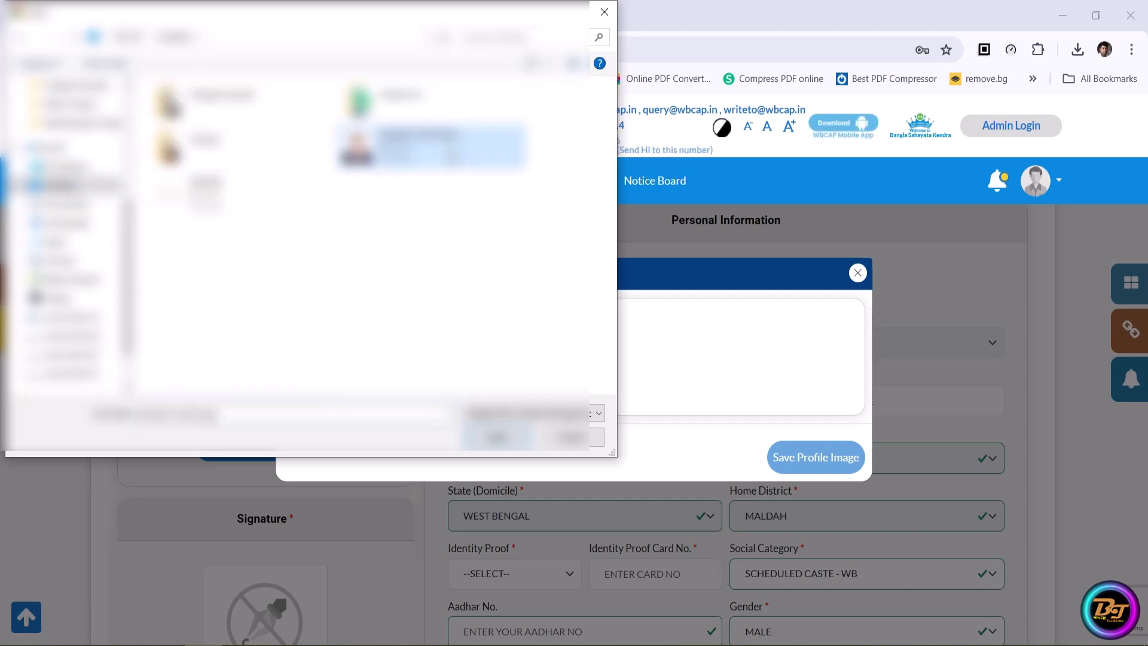
double_click(451, 156)
left_click_drag(703, 472, 703, 473)
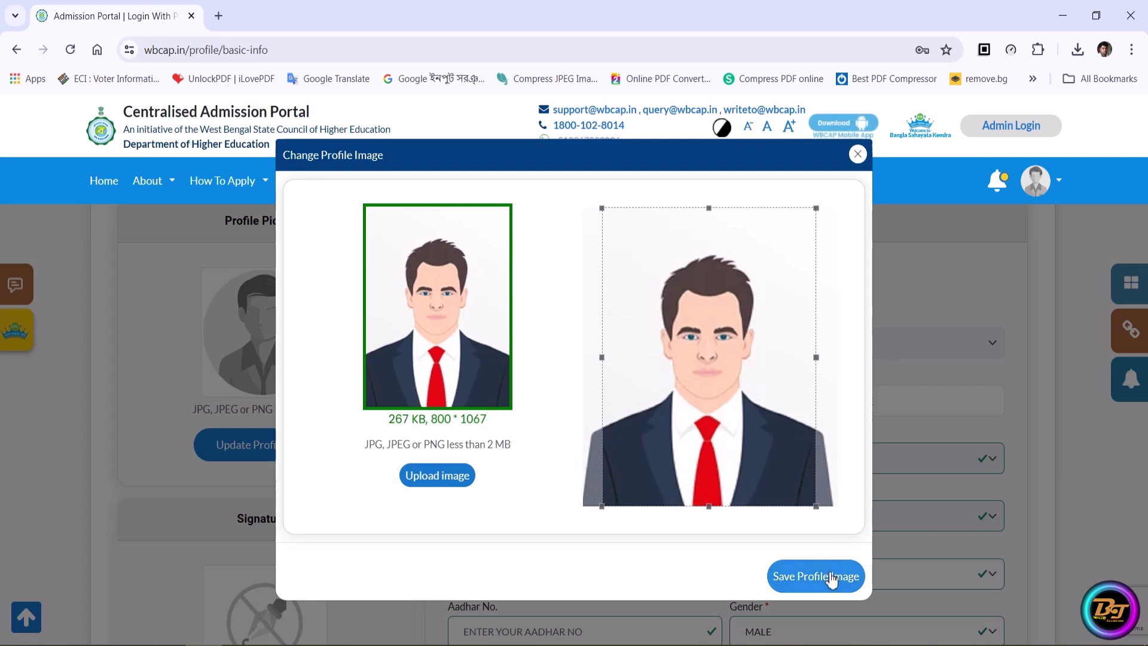
left_click(831, 576)
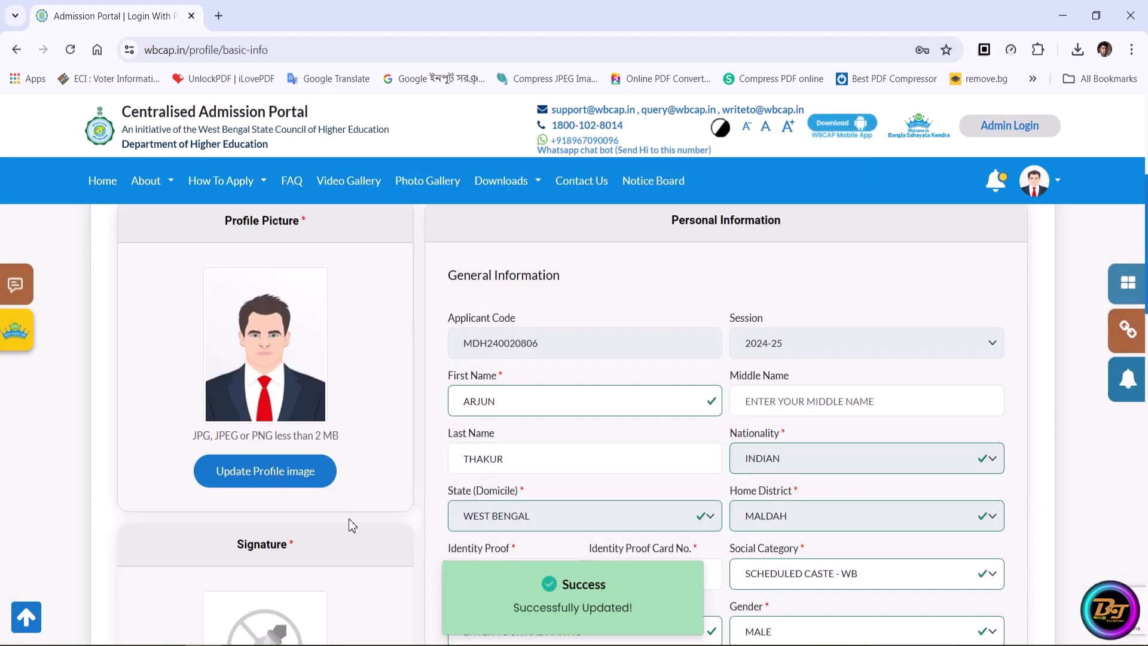
Step: Upload sign.jpg as the signature, trim the crop box edges, and save it
scroll(349, 518, "down", 4)
left_click(294, 534)
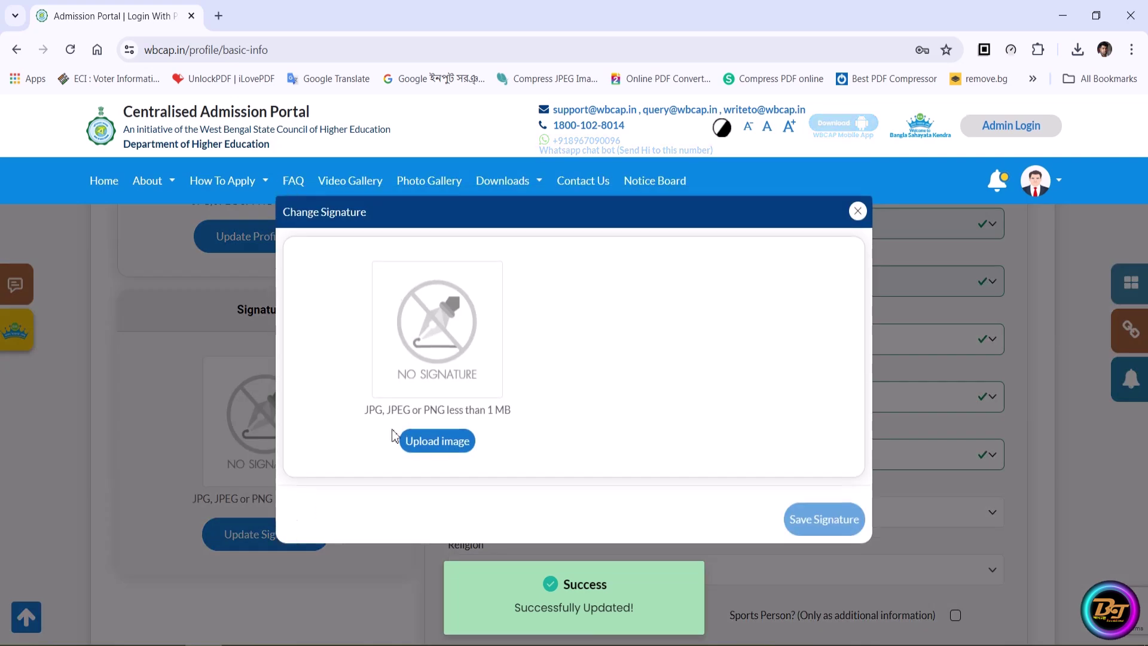
left_click_drag(348, 415, 545, 413)
left_click(546, 413)
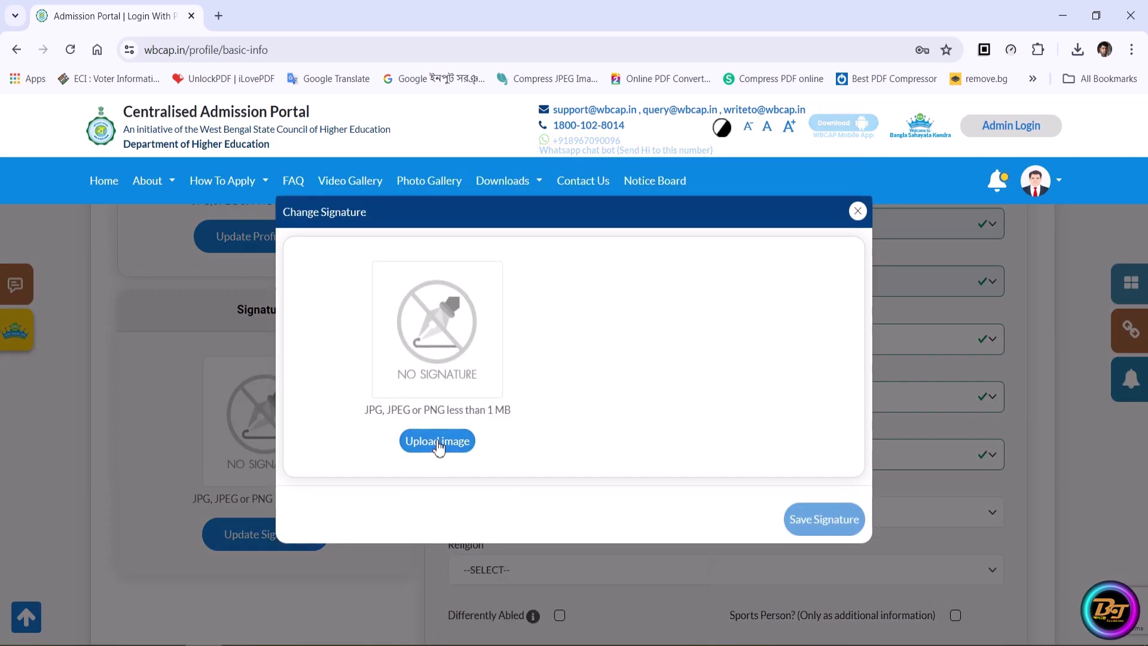
left_click(437, 443)
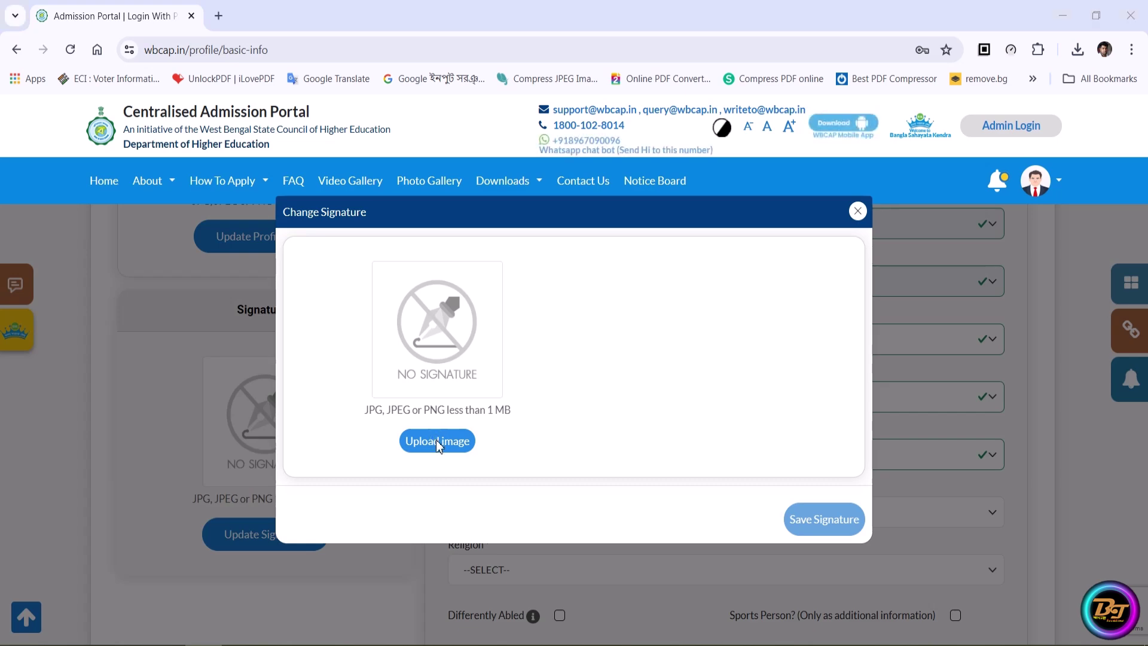
double_click(173, 186)
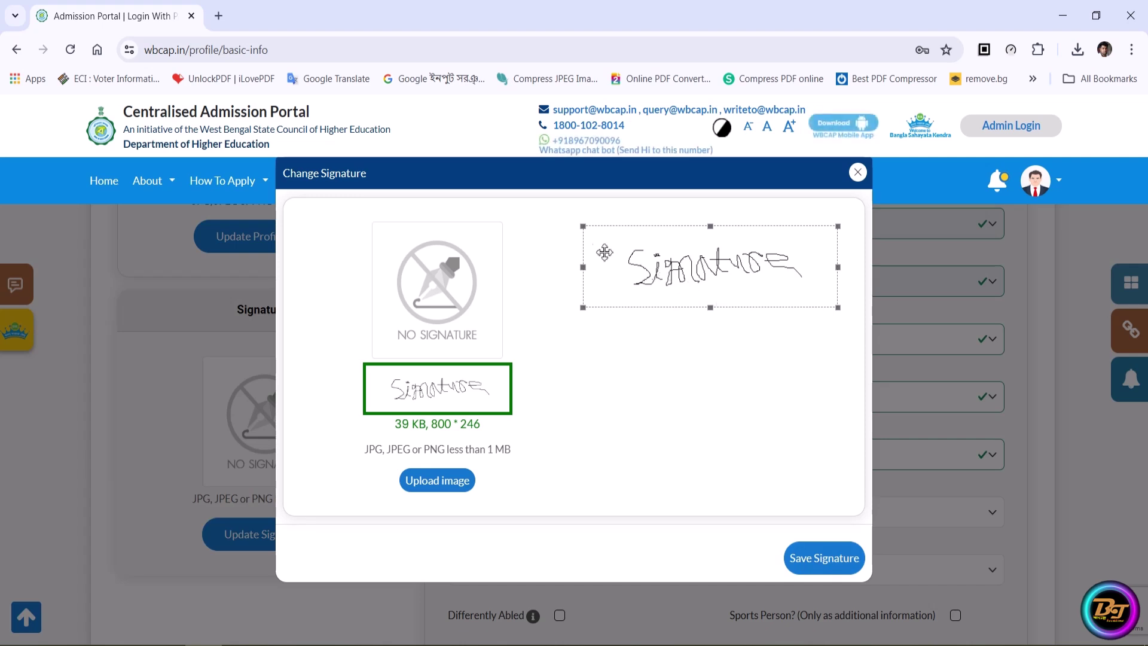
mouse_move(584, 227)
left_mouse_down()
mouse_move(609, 237)
mouse_move(596, 232)
left_mouse_up()
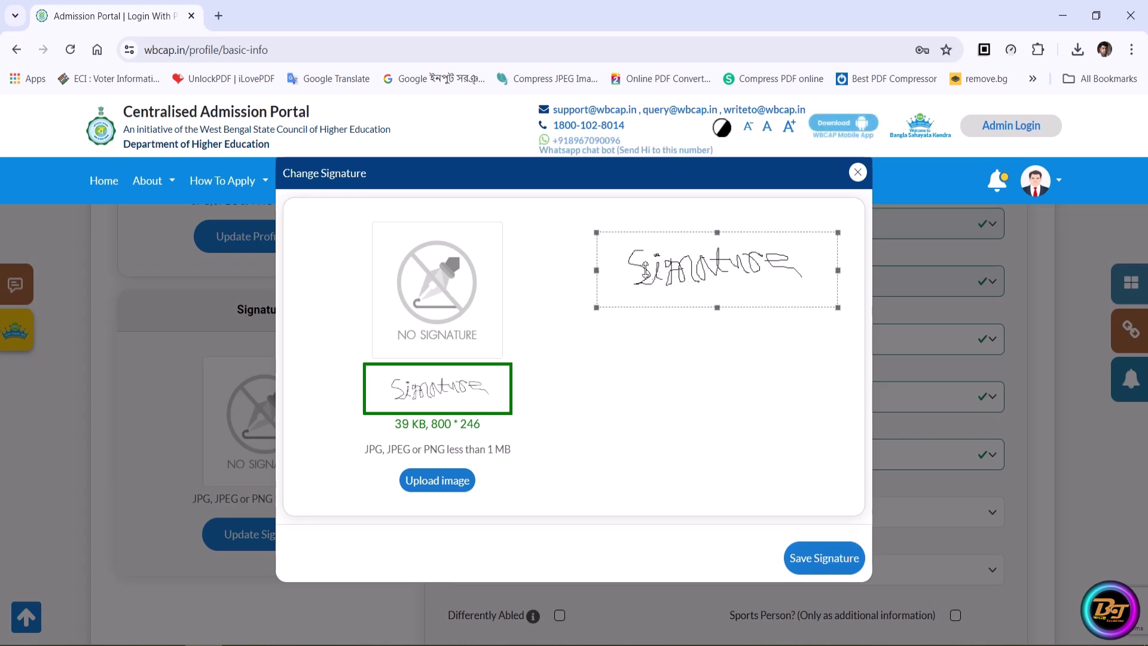
left_click_drag(716, 309, 717, 305)
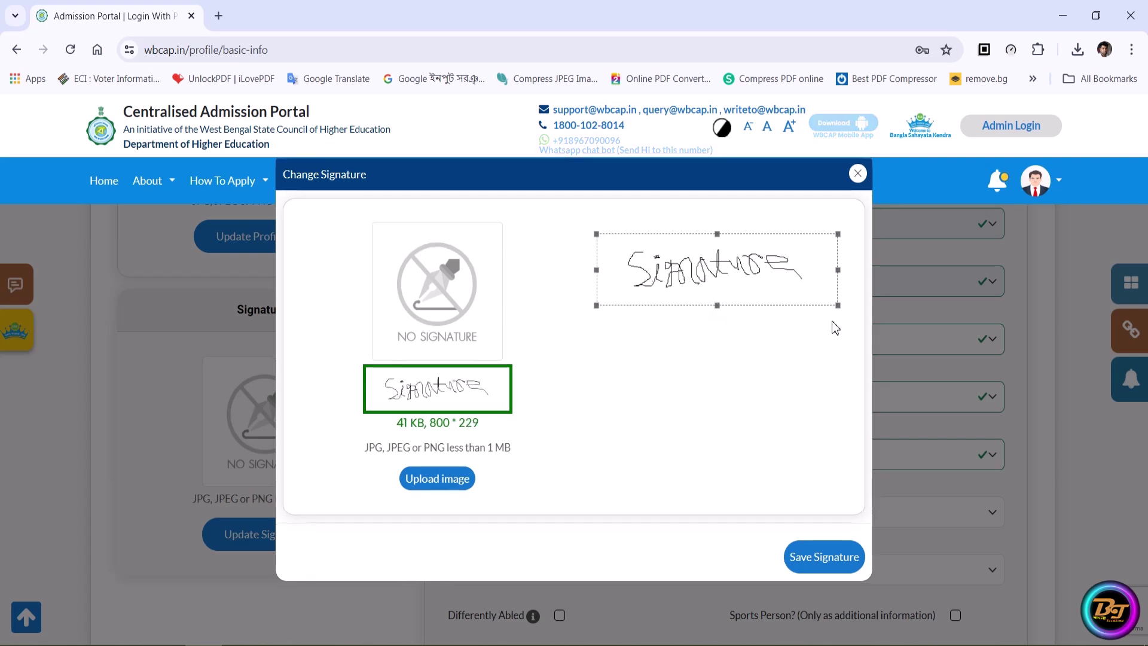
left_click_drag(836, 273, 827, 276)
left_click(828, 556)
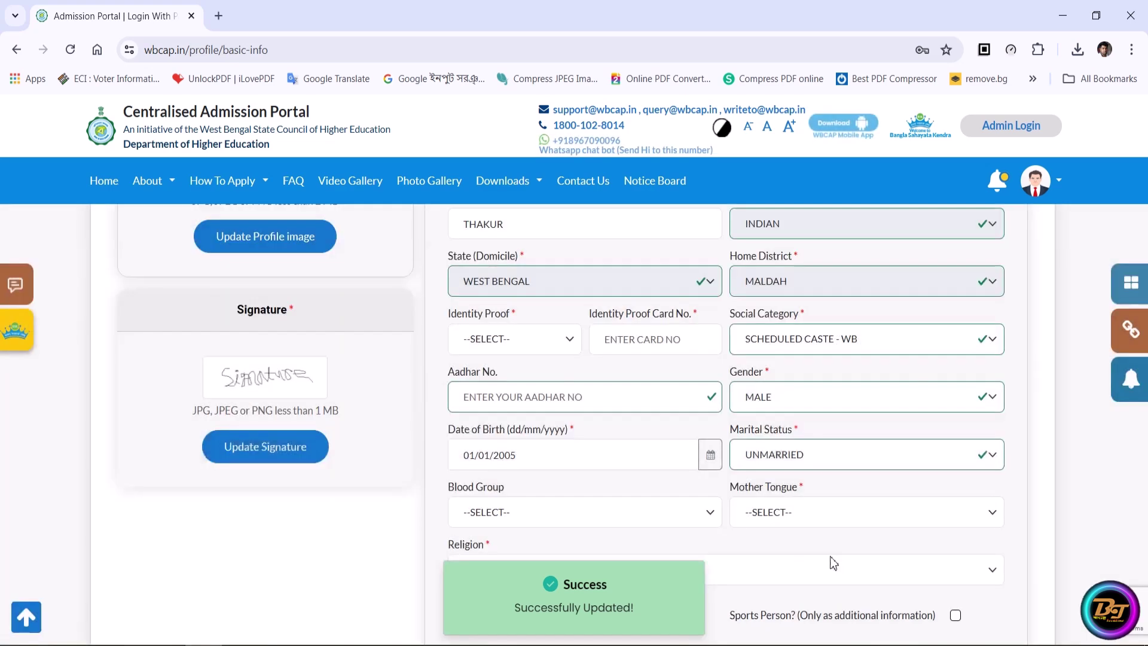
Step: Browse the Identity Proof options, briefly selecting DRIVING LICENCE
scroll(830, 556, "down", 5)
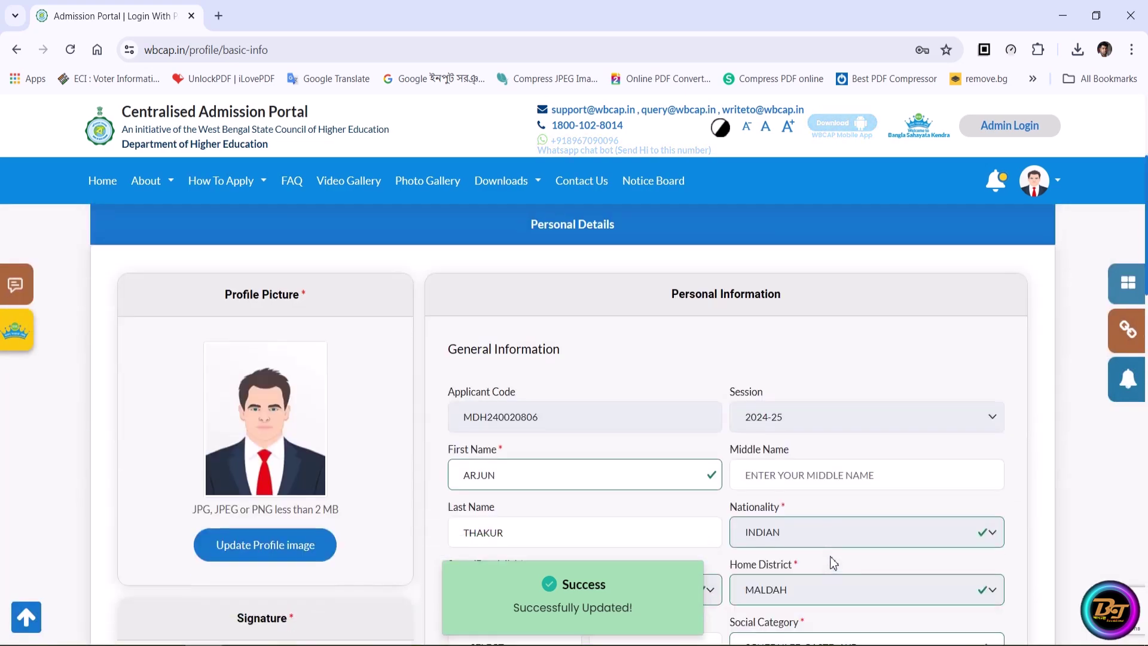
scroll(714, 515, "down", 1)
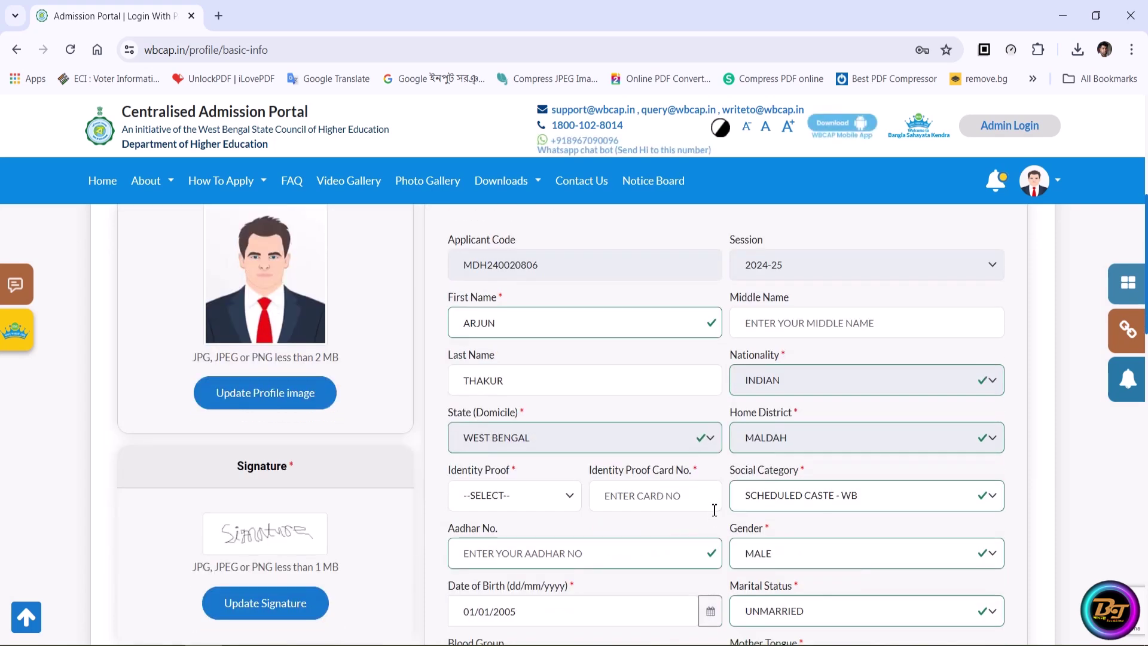
left_click(513, 497)
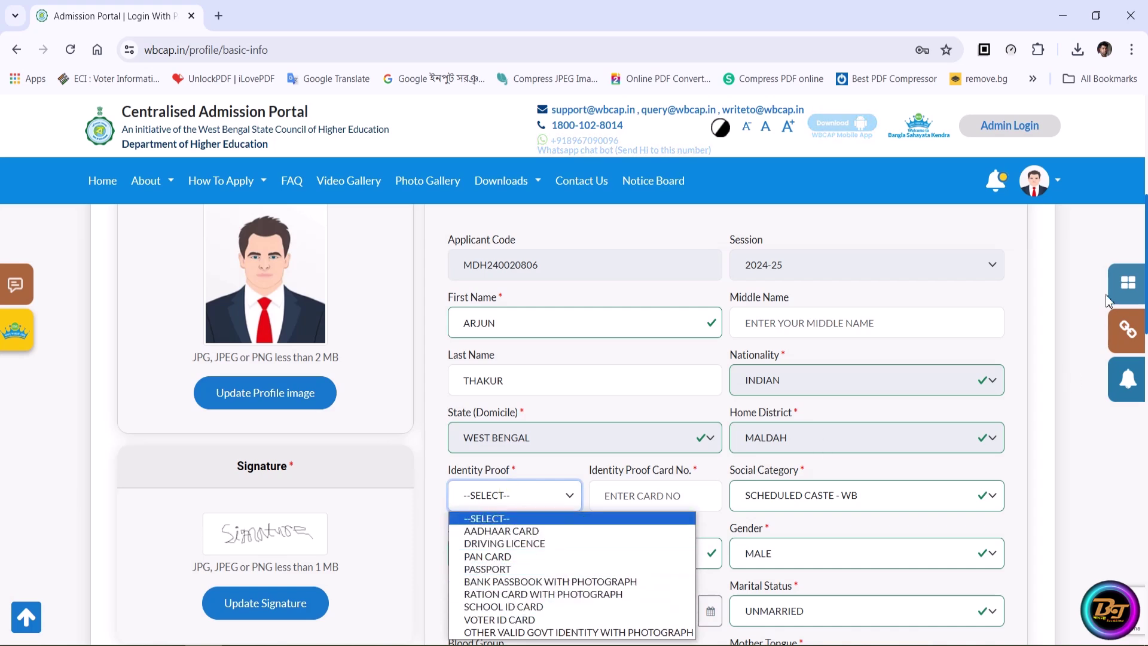
scroll(630, 419, "down", 3)
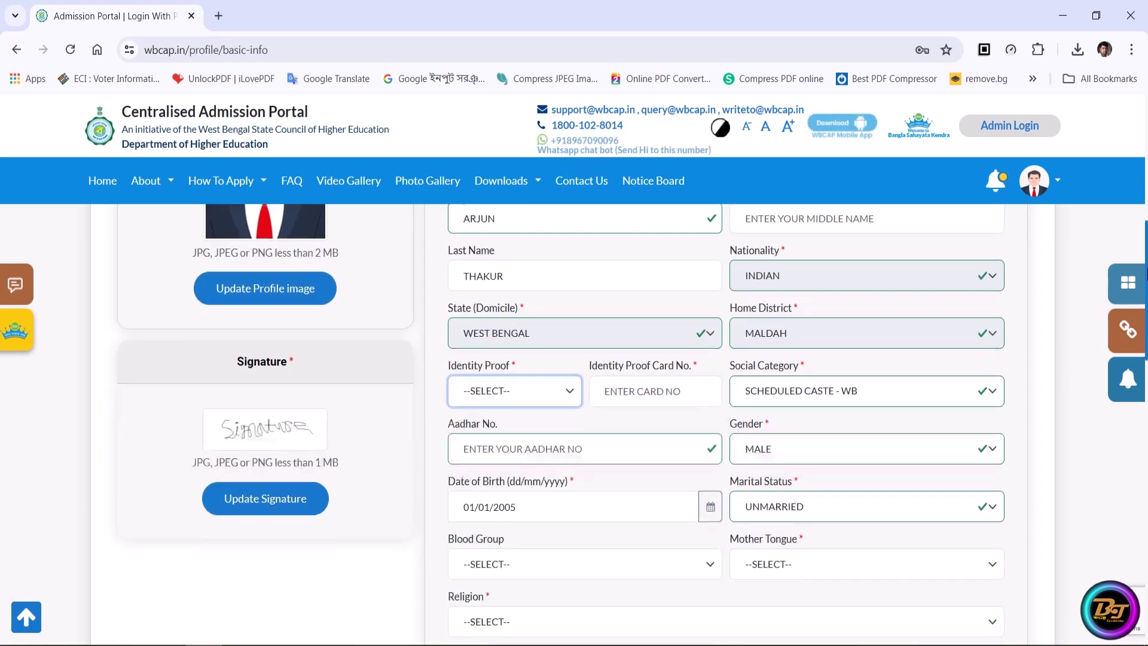
left_click_drag(1146, 282, 1147, 290)
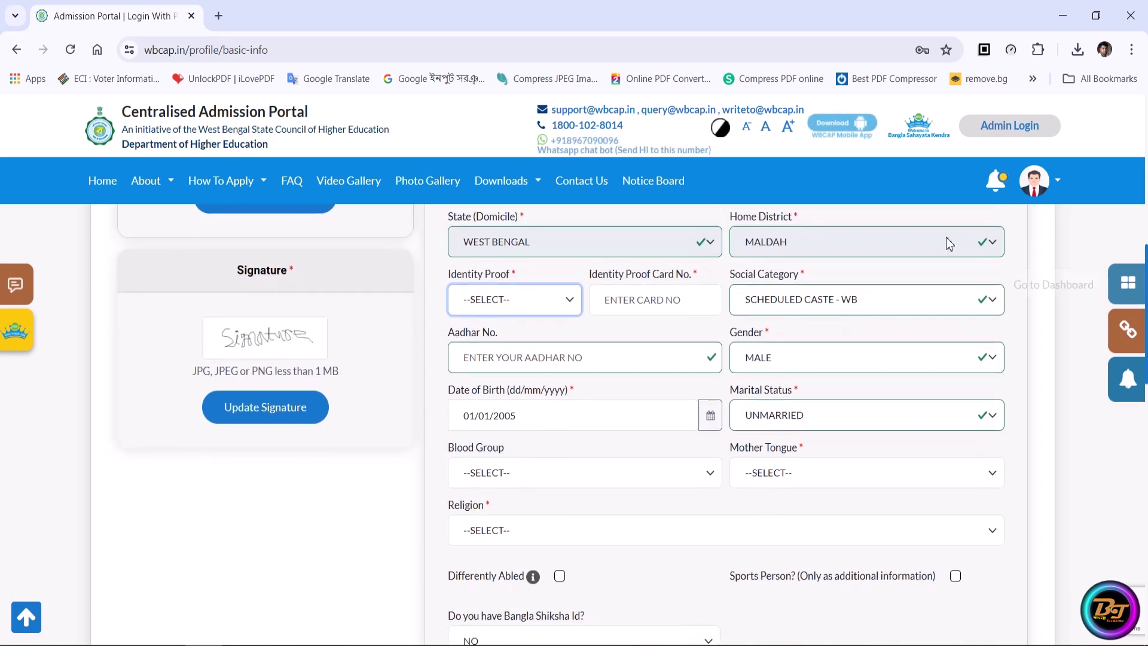
left_click(529, 305)
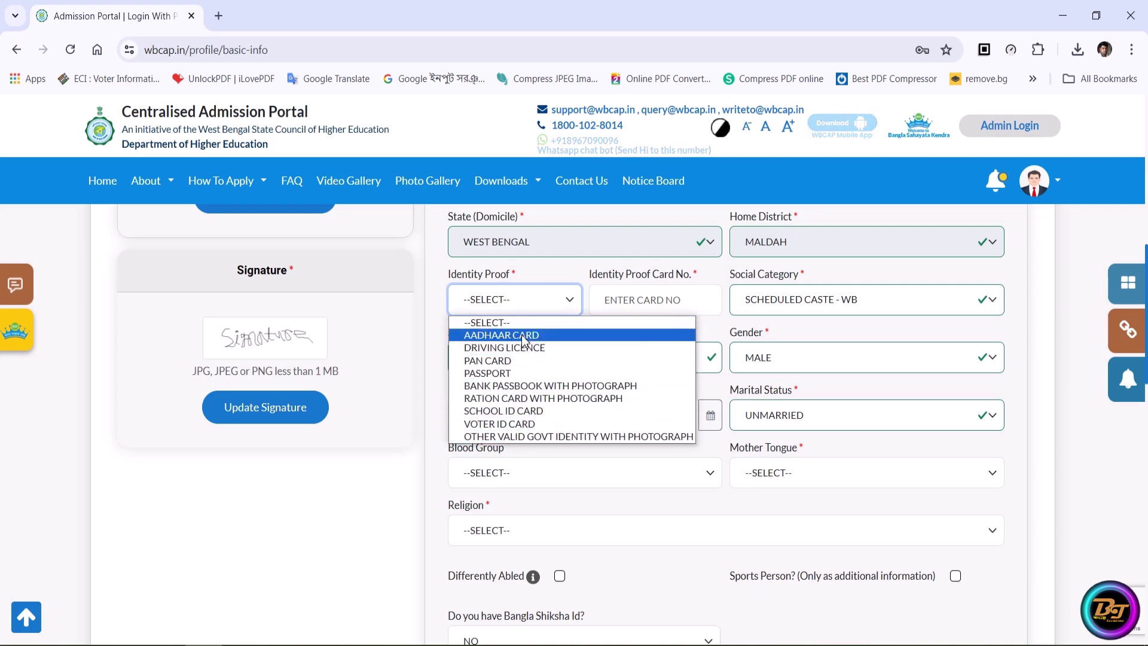
left_click(513, 347)
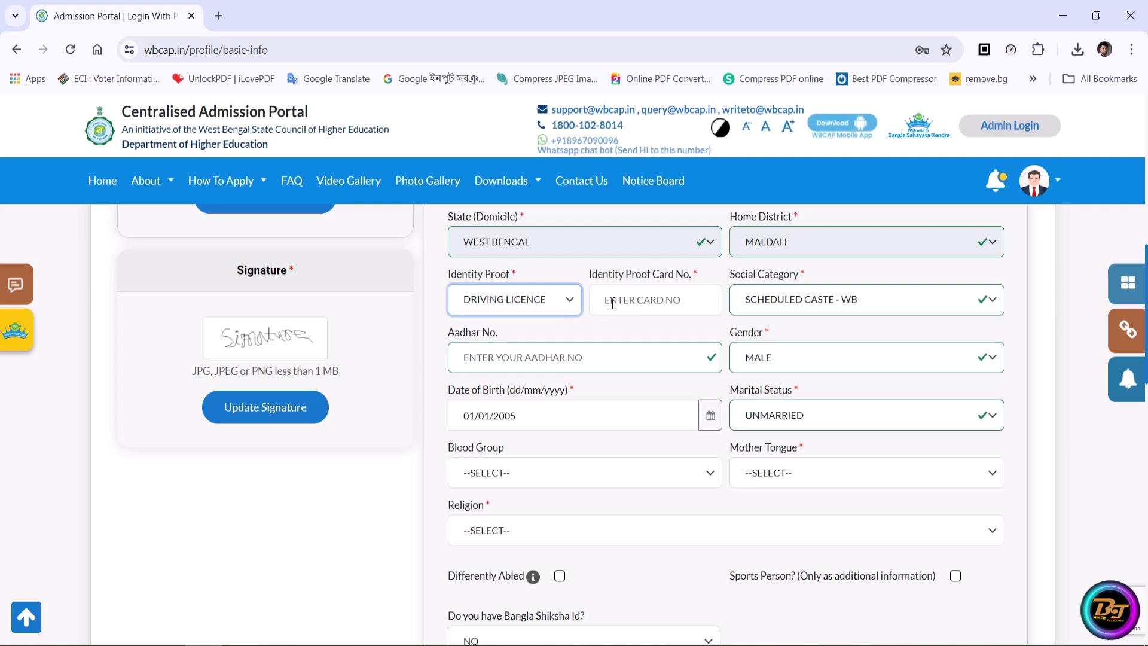
left_click(478, 359)
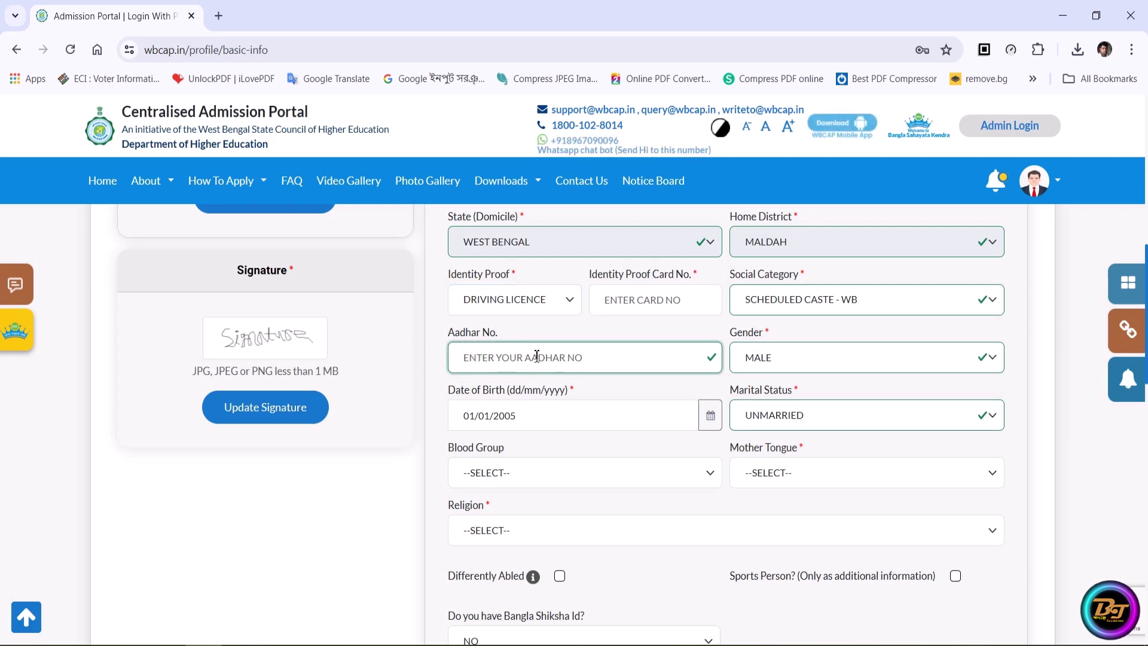
Step: Set Identity Proof to AADHAAR CARD and enter the Aadhaar card number
left_click(539, 306)
left_click(512, 333)
left_click(609, 306)
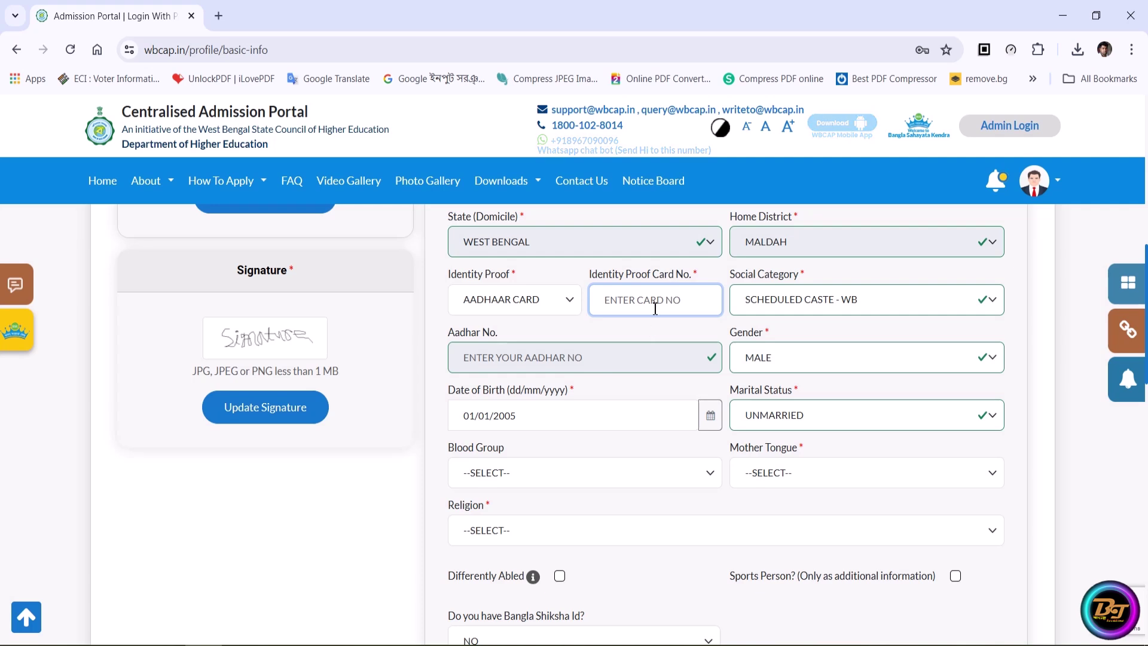
type("123412341234")
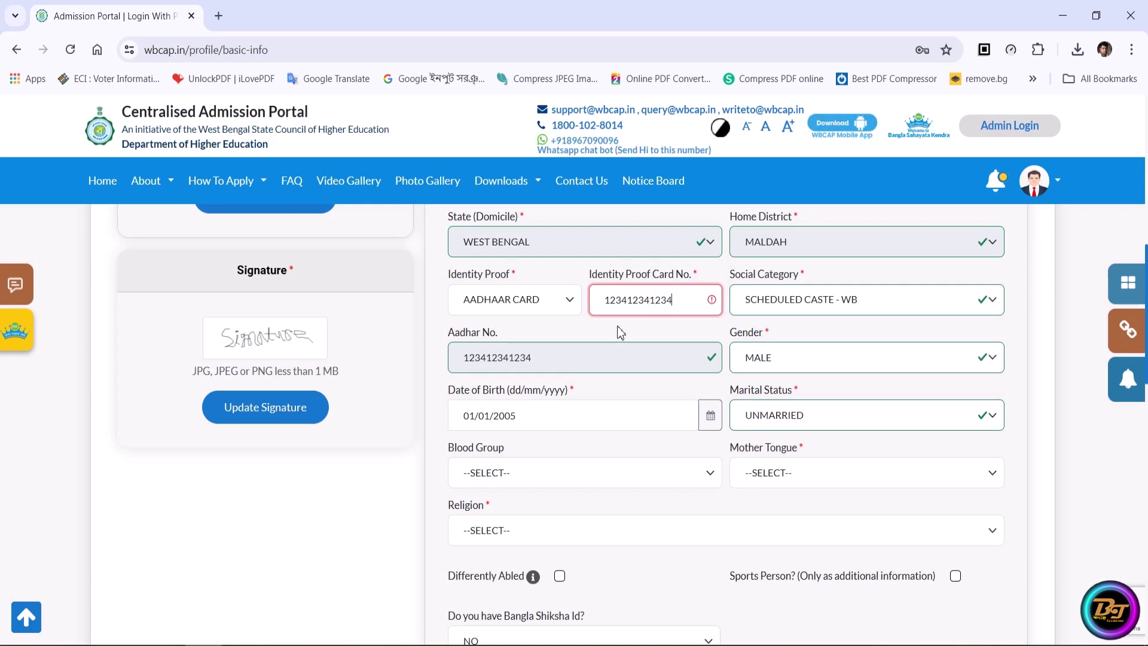
left_click(598, 328)
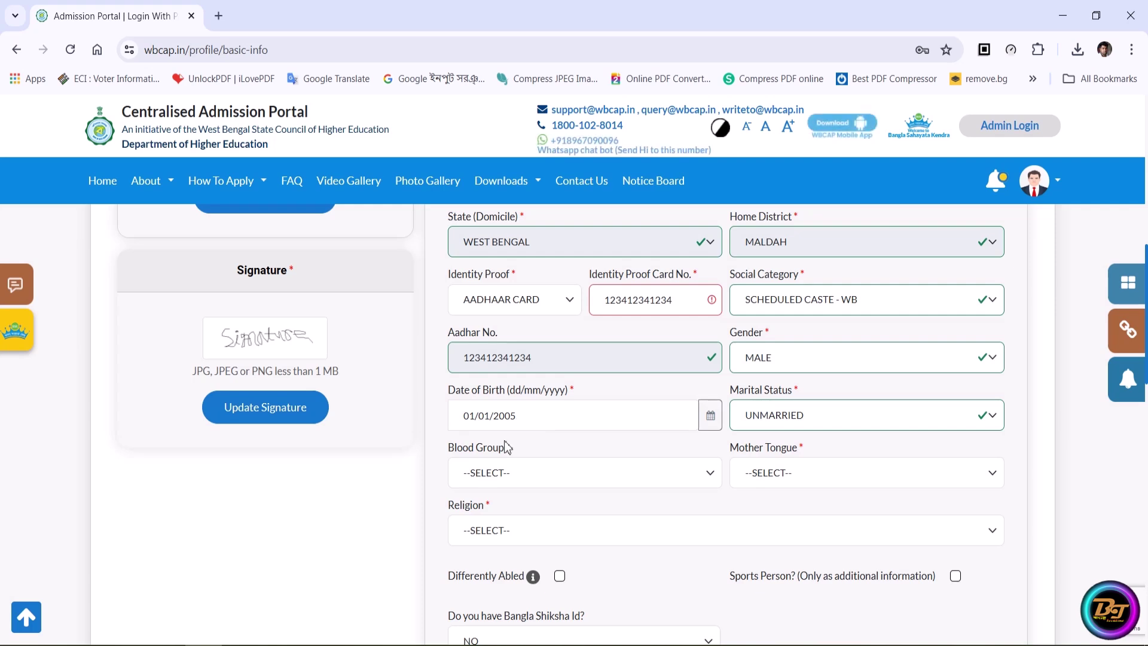
Step: Set blood group A+, mother tongue BENGALI (BANGLA) and religion HINDUISM
left_click(541, 473)
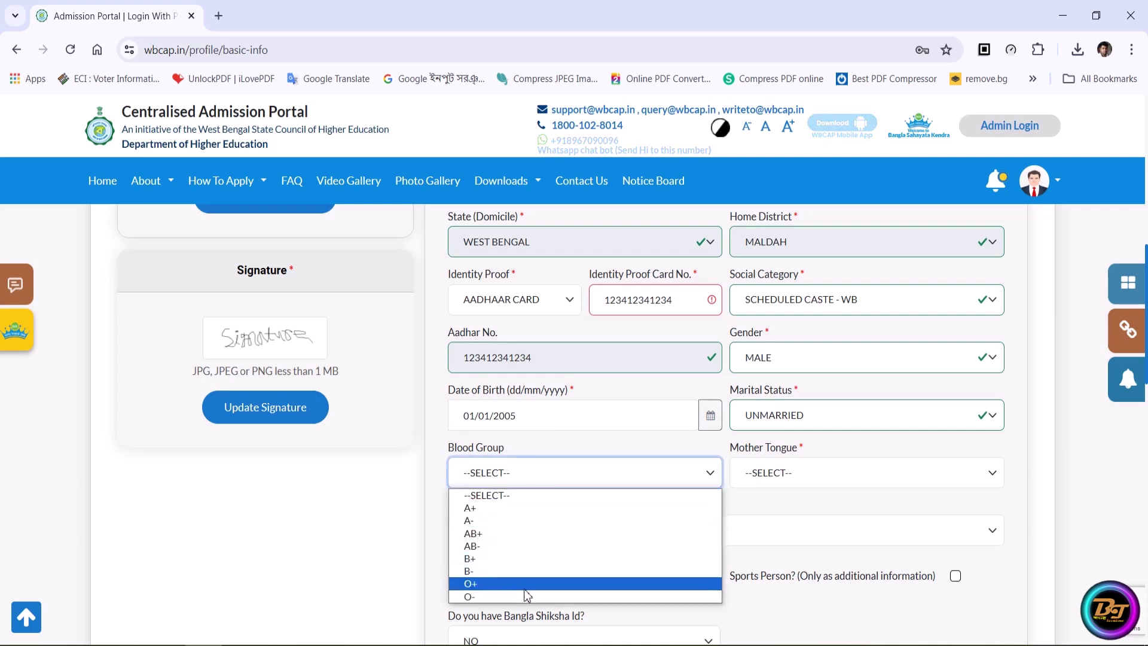
left_click(537, 507)
left_click(792, 475)
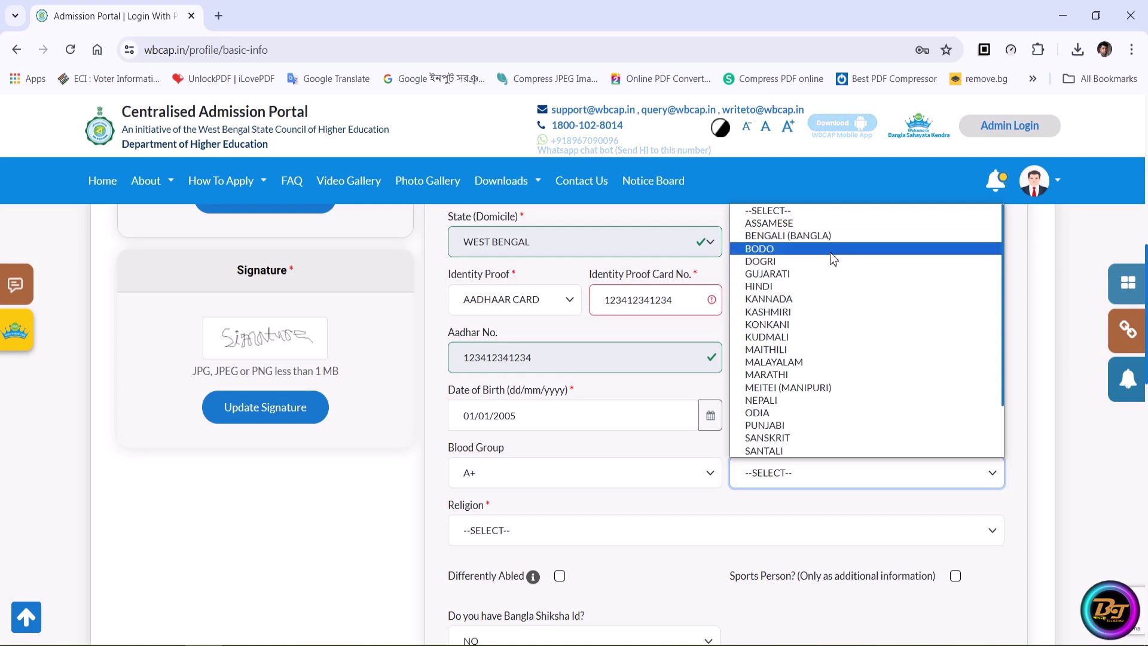
left_click(837, 235)
left_click(625, 489)
left_click(585, 532)
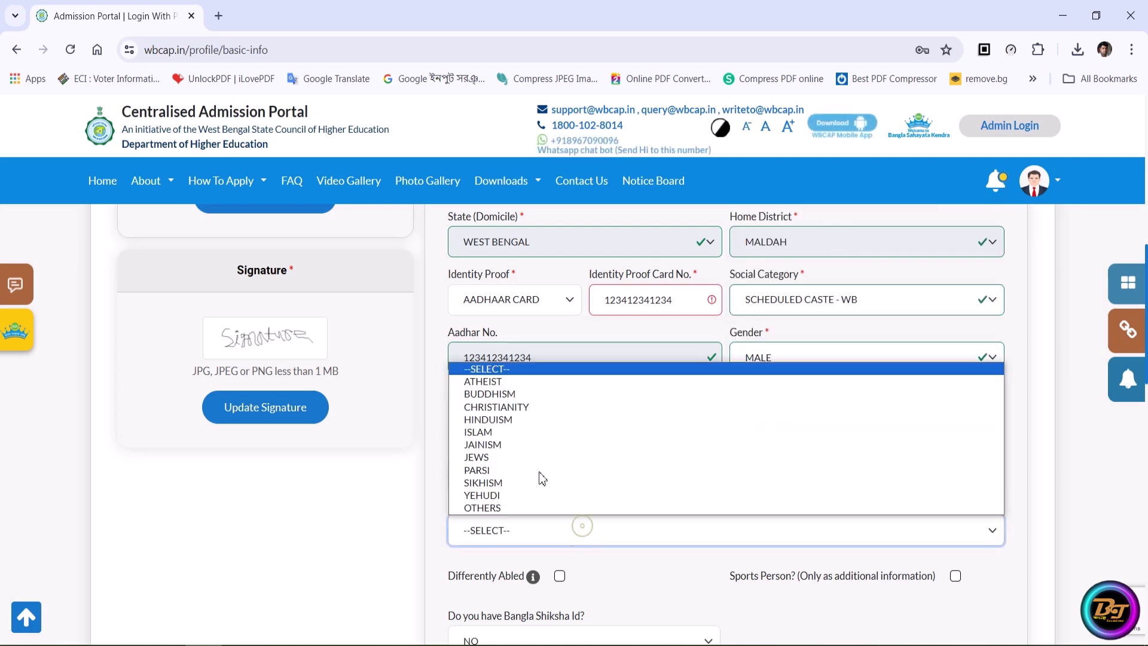
left_click(497, 418)
Step: Tick Sports Person to view its discipline and achievement options, then untick it
scroll(550, 580, "down", 4)
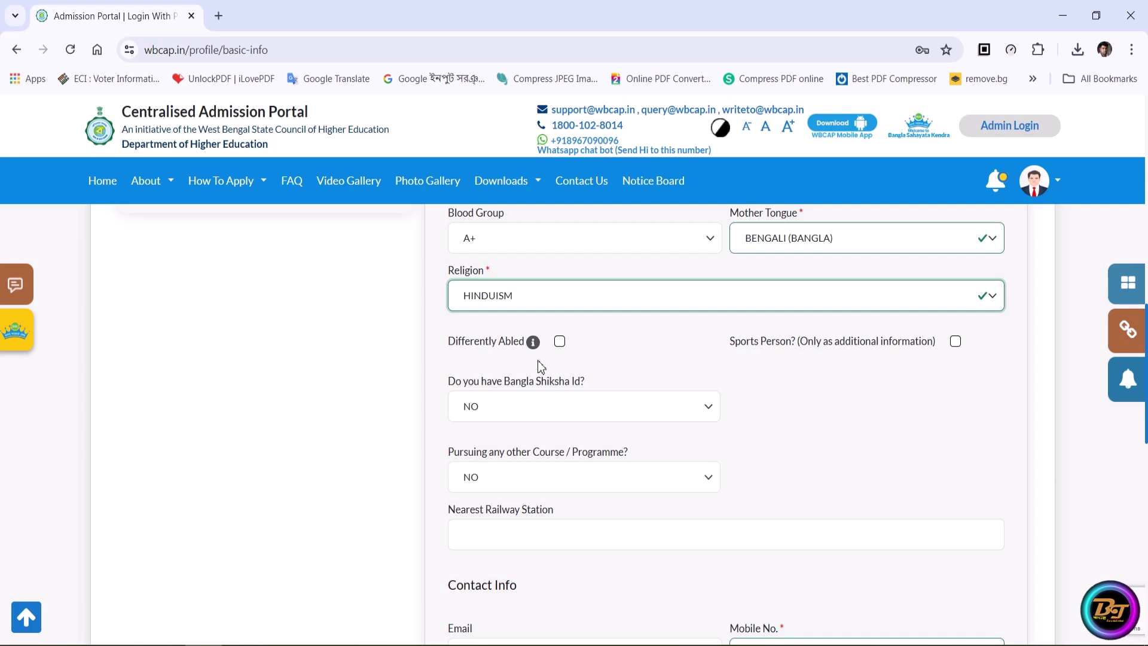
left_click(528, 399)
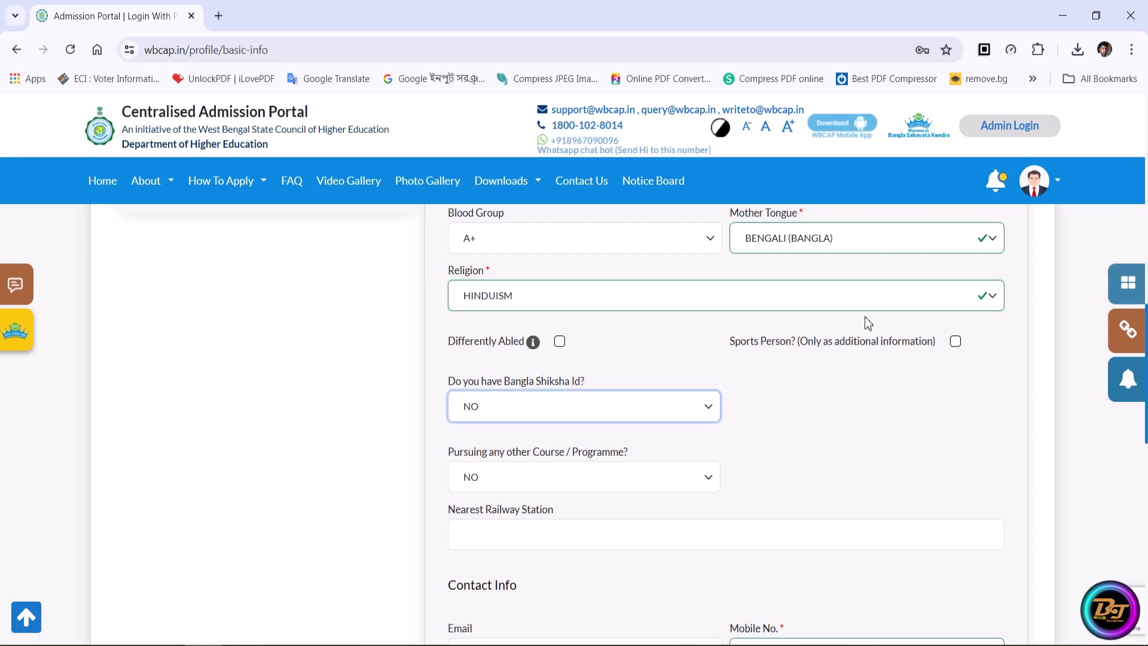
left_click(955, 341)
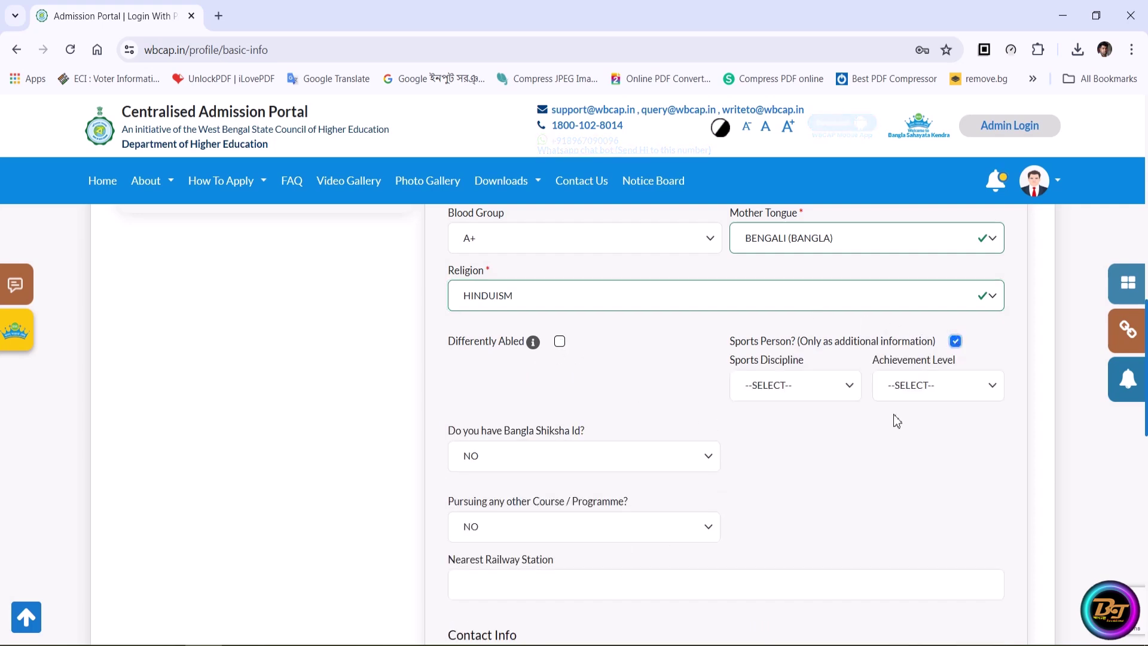
left_click(814, 383)
left_click(813, 376)
left_click(877, 379)
left_click(875, 389)
left_click(820, 392)
left_click(820, 386)
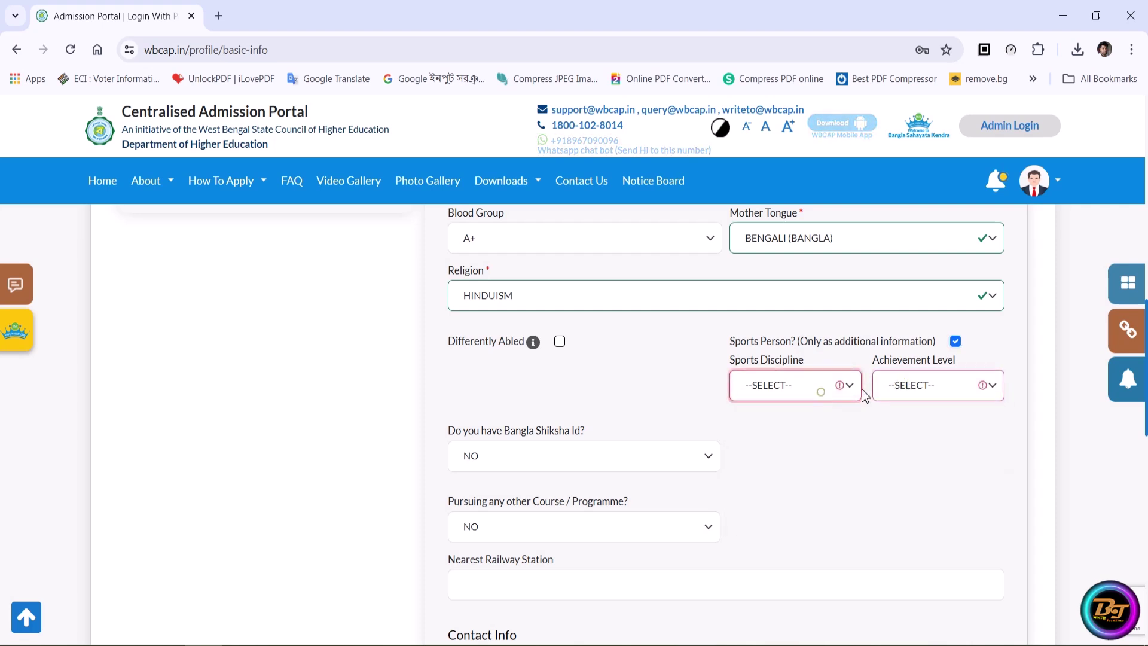
left_click(909, 385)
left_click(954, 340)
Step: Leave Bangla Shiksha Id at NO after briefly choosing YES
left_click(520, 408)
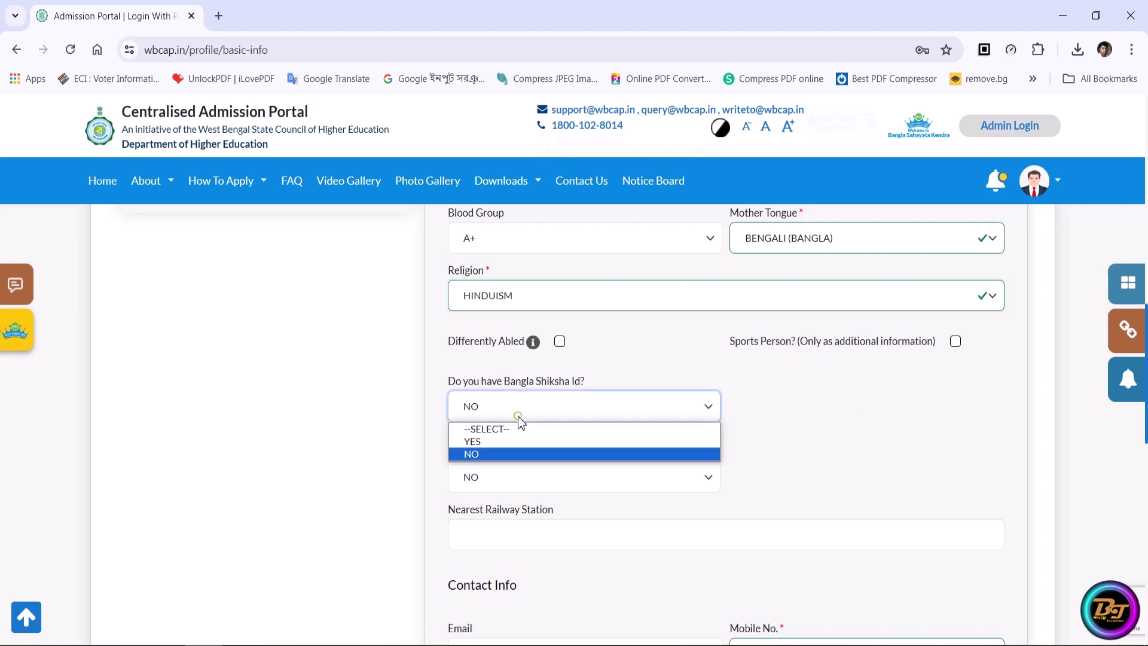
left_click(518, 442)
left_click(576, 406)
left_click(507, 452)
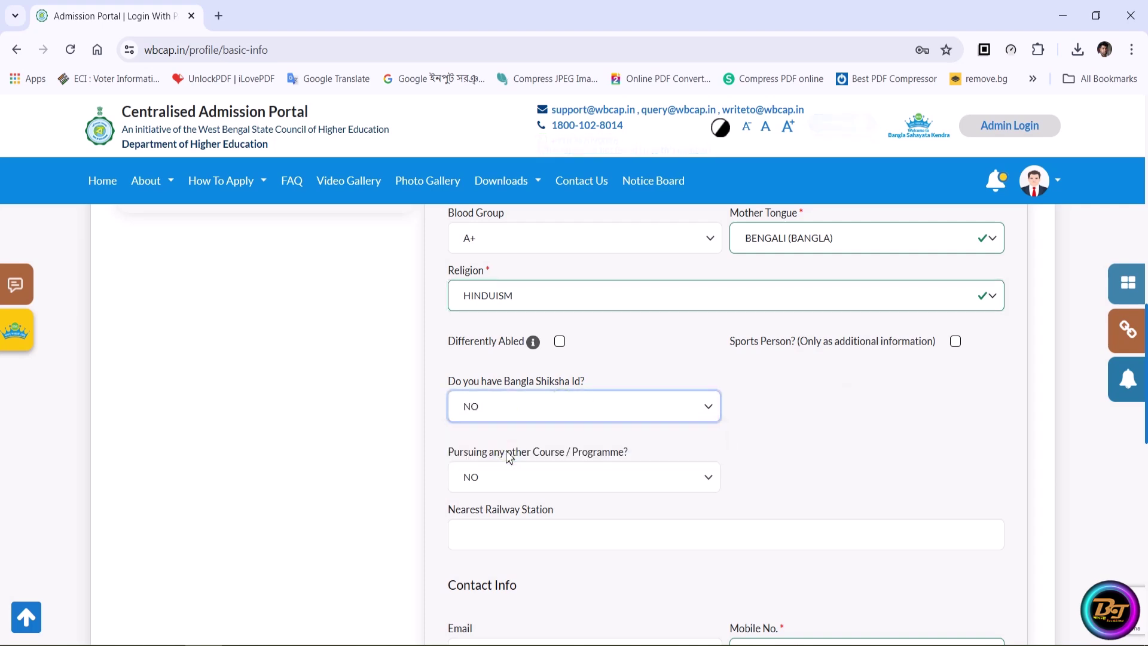
Step: Keep 'Pursuing any other Course' at NO after briefly choosing YES
scroll(805, 426, "down", 3)
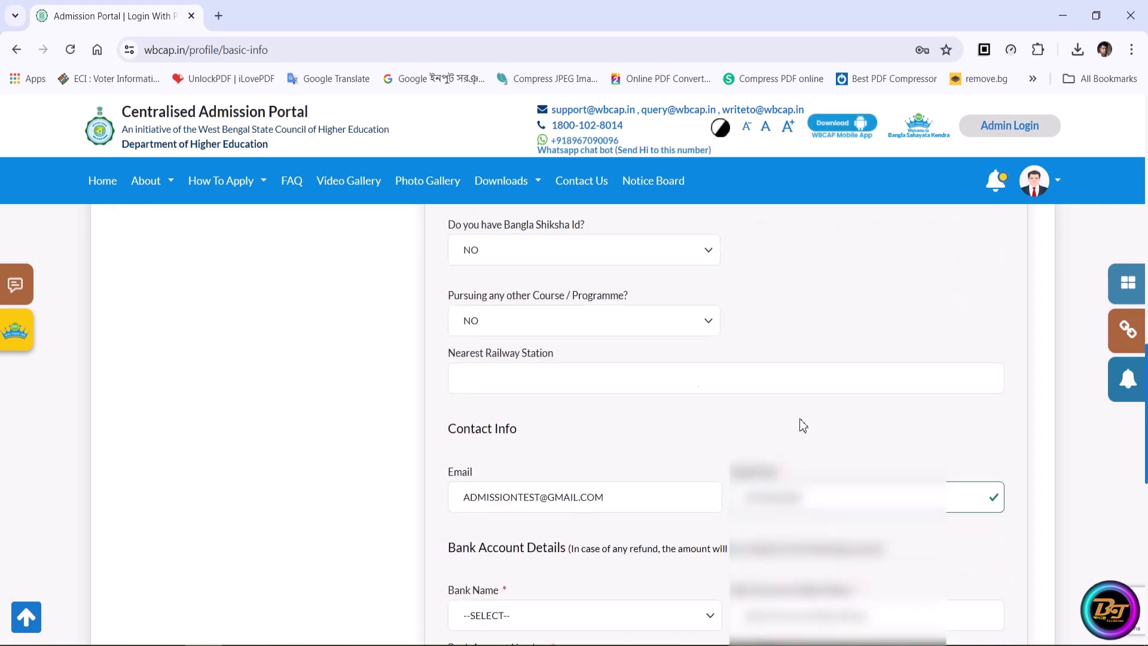
left_click(621, 332)
left_click(601, 354)
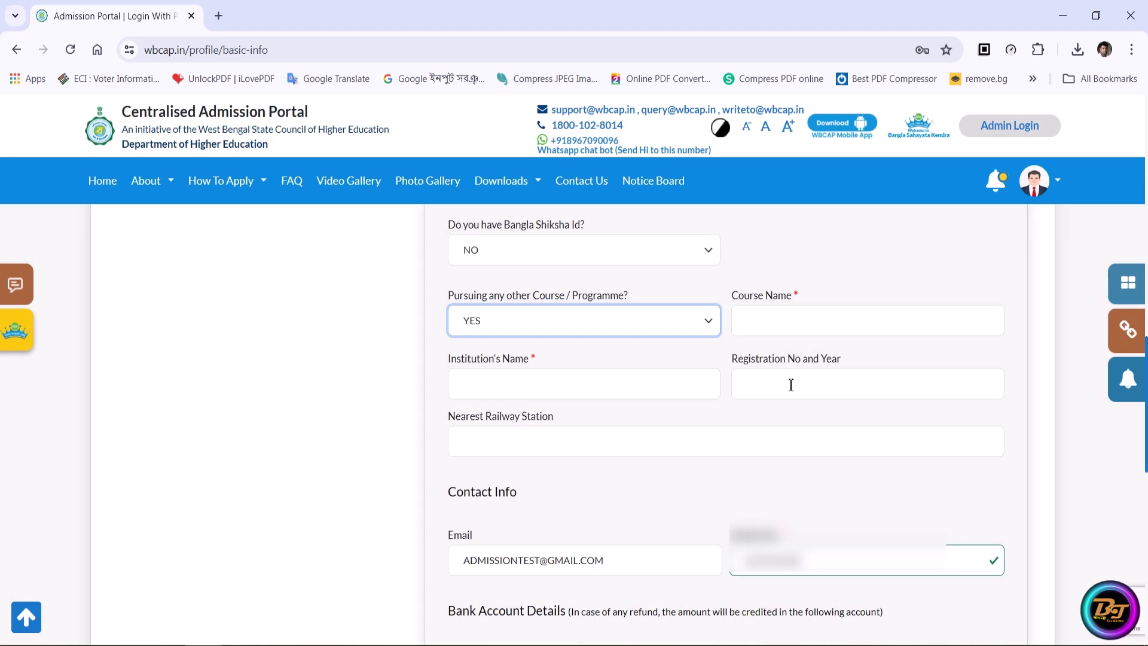
left_click(599, 321)
left_click(587, 368)
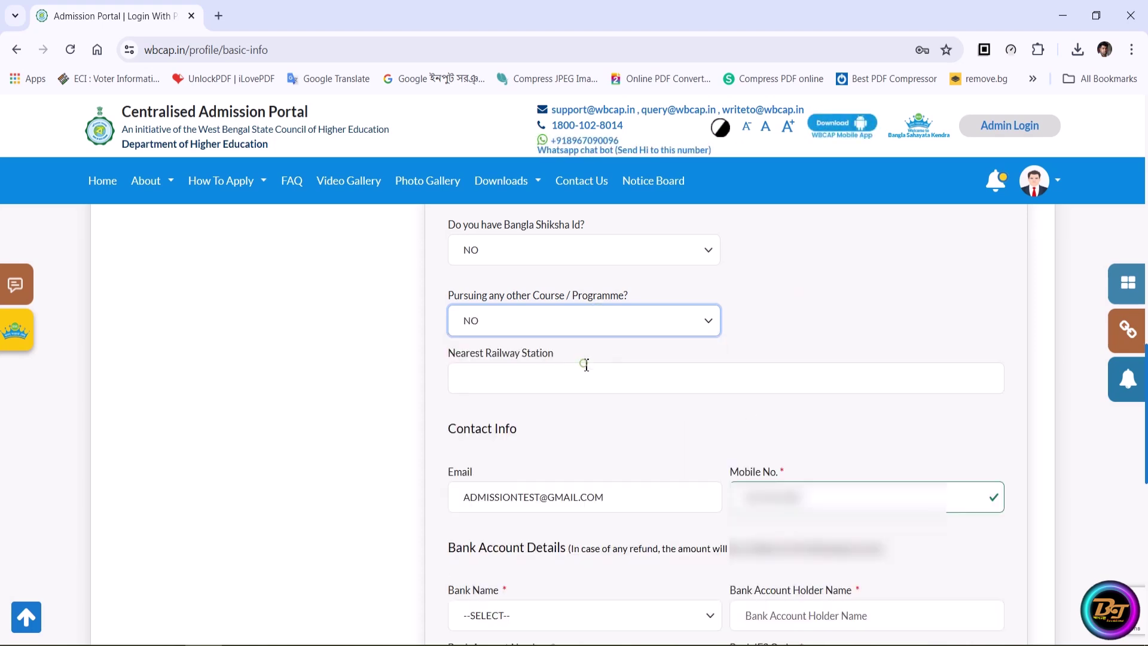
Step: Enter MALDA as the nearest railway station
left_click(574, 374)
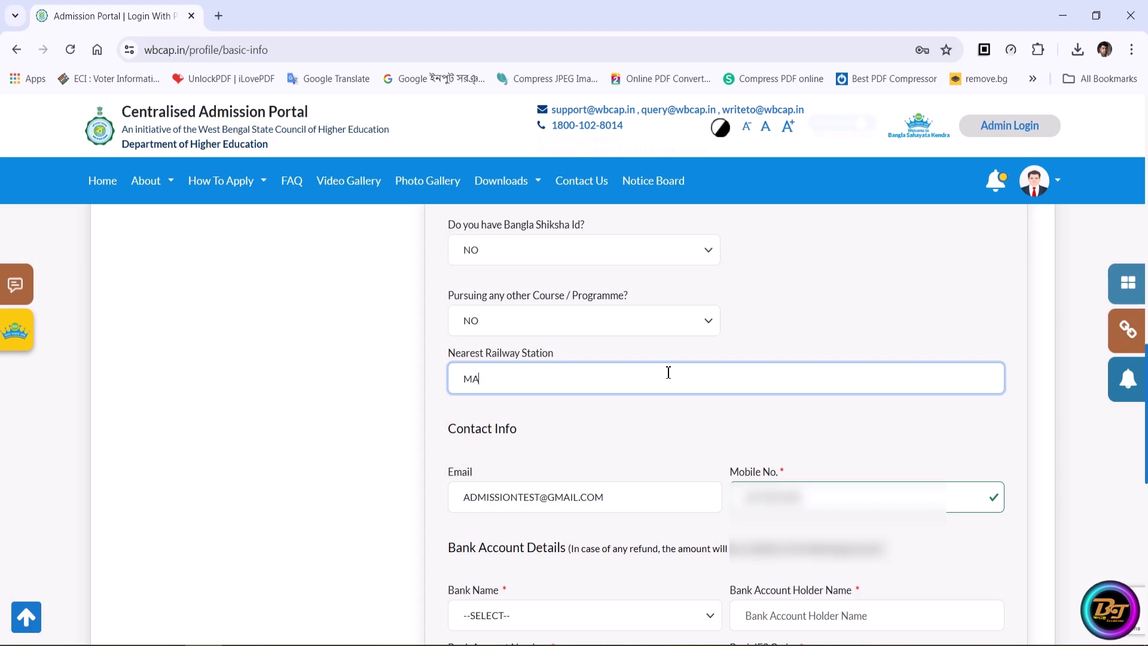
left_click(827, 290)
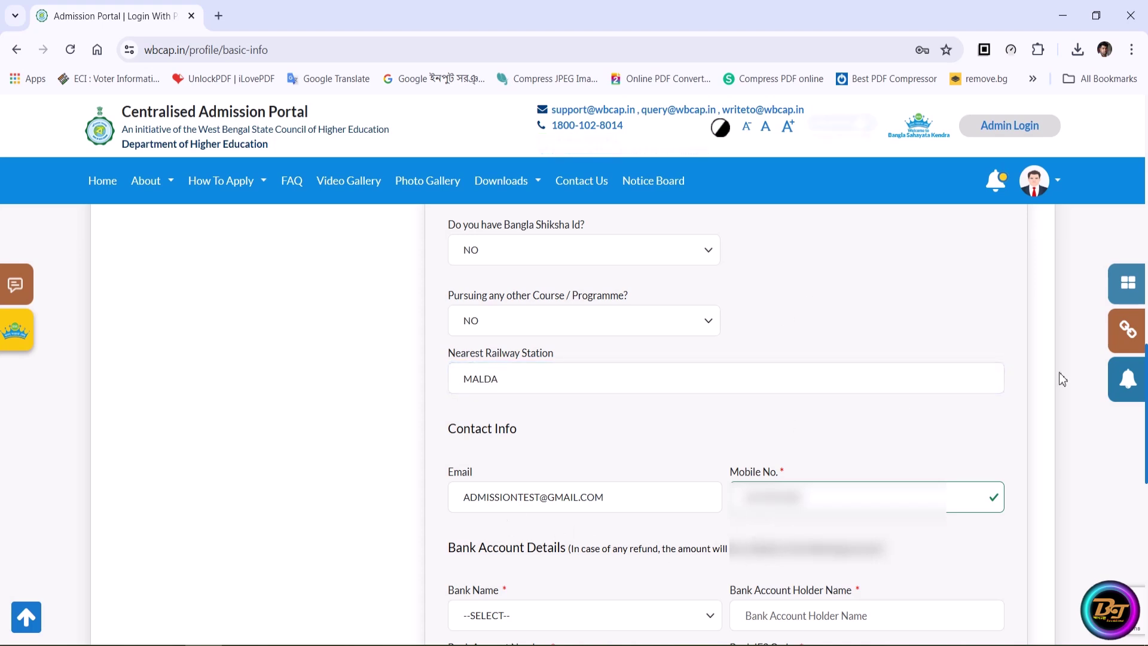
scroll(717, 419, "down", 5)
left_click(585, 299)
scroll(538, 421, "down", 5)
Step: Select STATE BANK OF INDIA as the bank and enter the account holder's name
key("s")
key("s")
key("s")
key("s")
key("s")
key("s")
key("s")
key("s")
key("s")
key("s")
key("s")
key("s")
key("Up")
key("Return")
left_click(812, 298)
type("S")
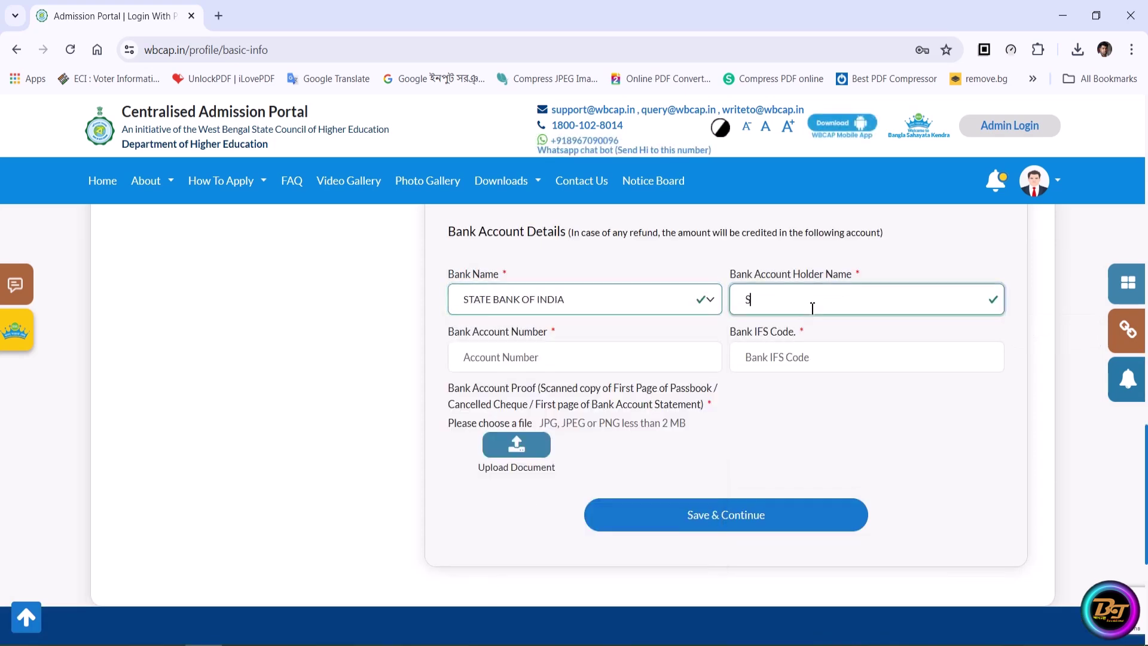
key("BackSpace")
key("BackSpace")
key("BackSpace")
key("BackSpace")
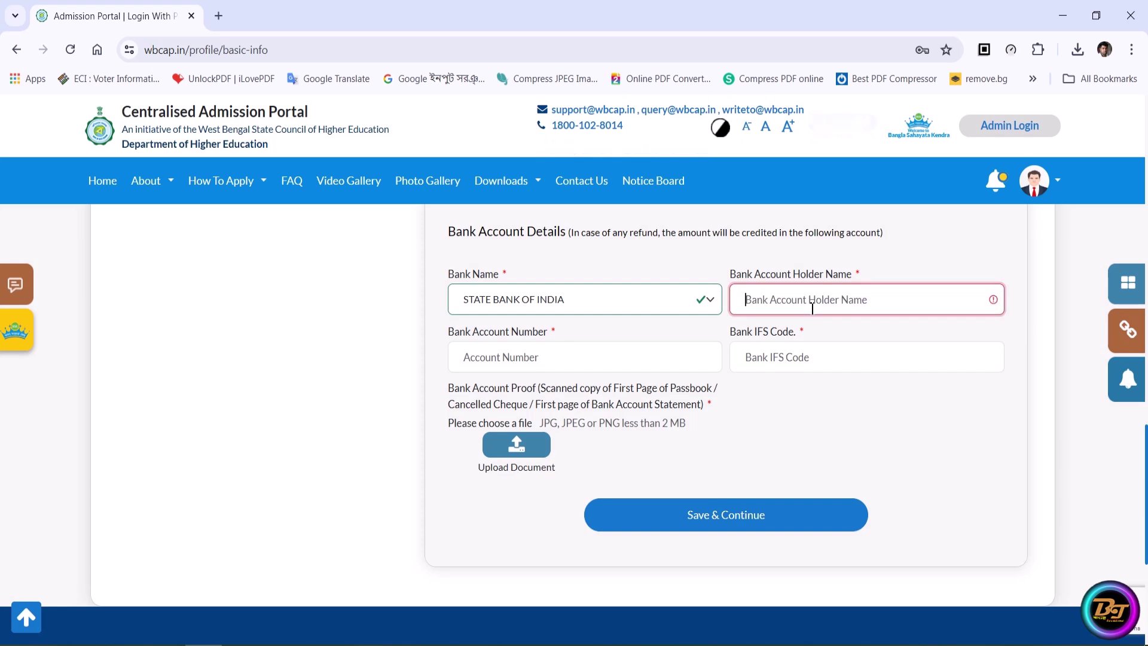
Step: Enter the bank account number and IFS code SBIN0000001, then review the proof instructions
left_click(649, 352)
type("12345678912")
left_click(745, 361)
type("SBIN0000001")
left_click(769, 373)
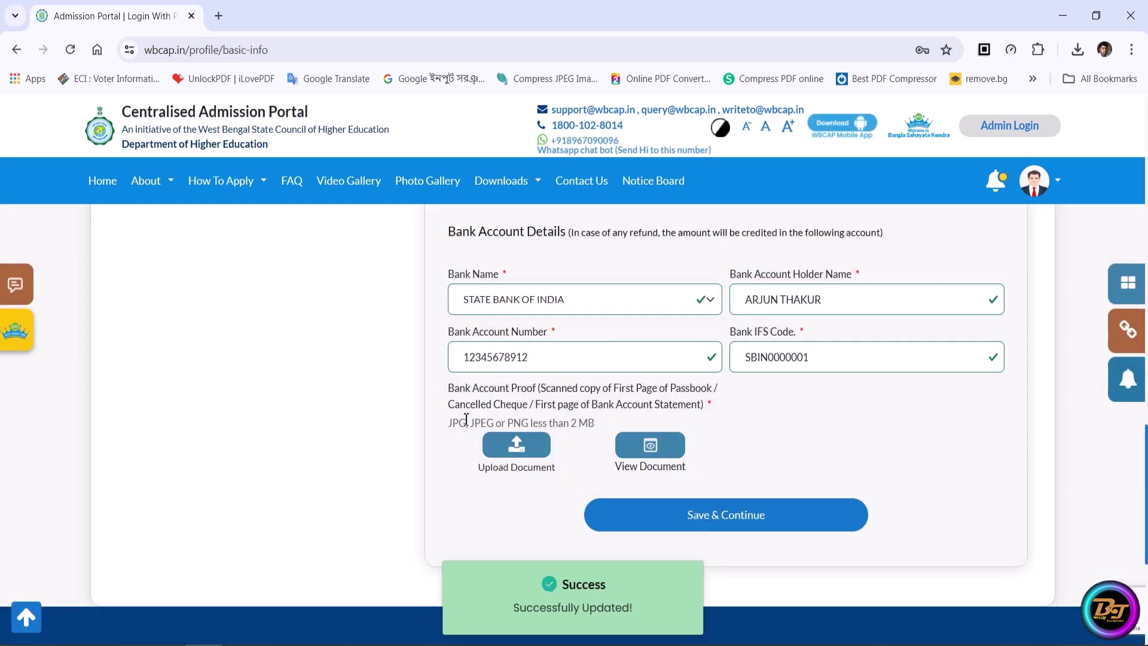
left_click_drag(444, 391, 563, 415)
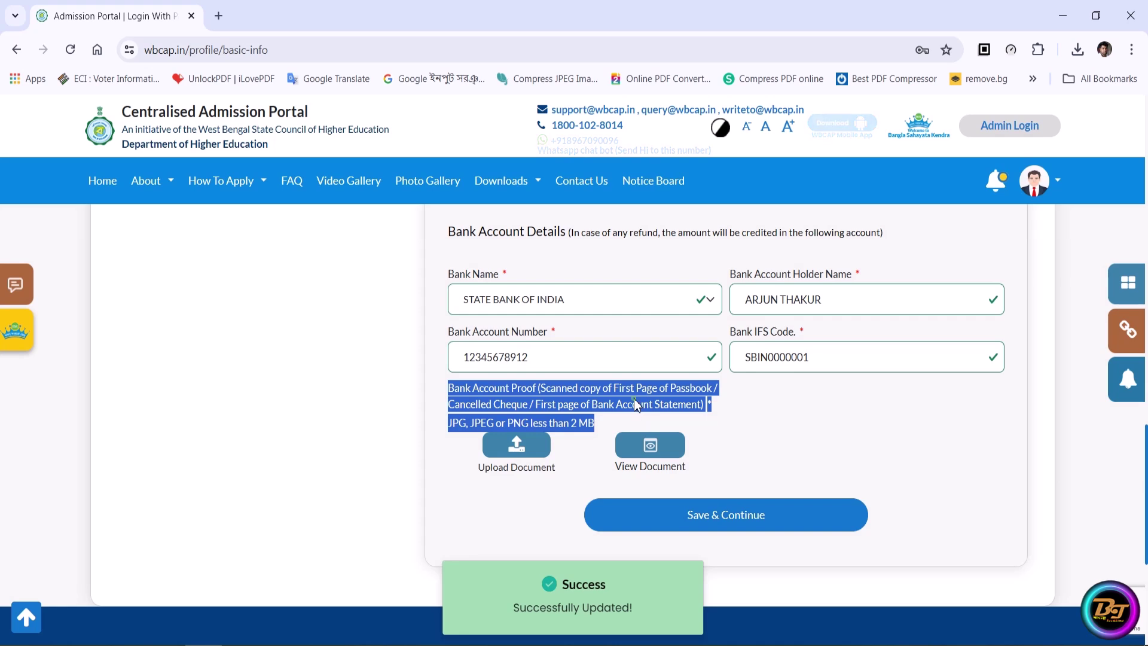
left_click(578, 423)
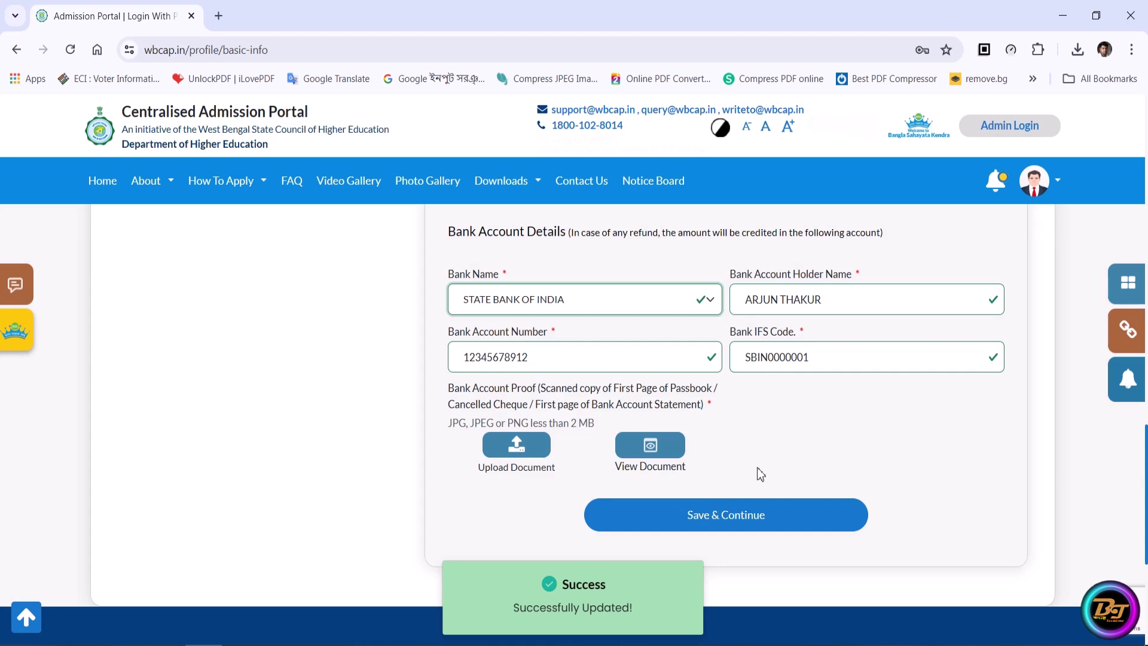
scroll(759, 474, "down", 3)
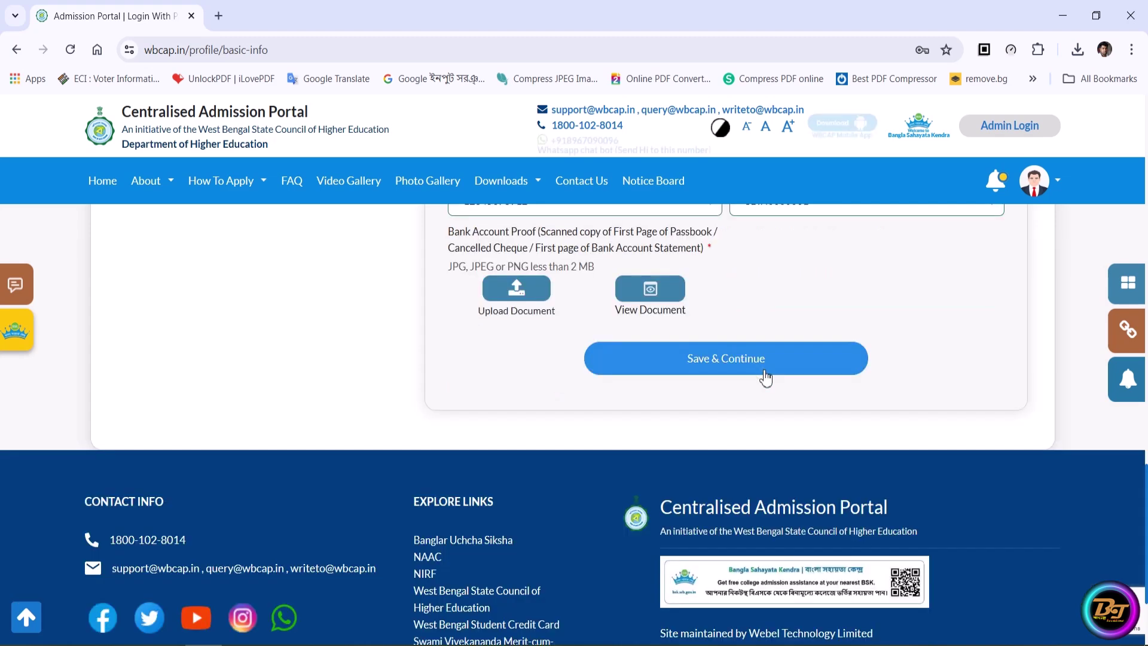
Step: Save the basic information with confirmation, then step through and exit the Address Details tour
left_click(764, 372)
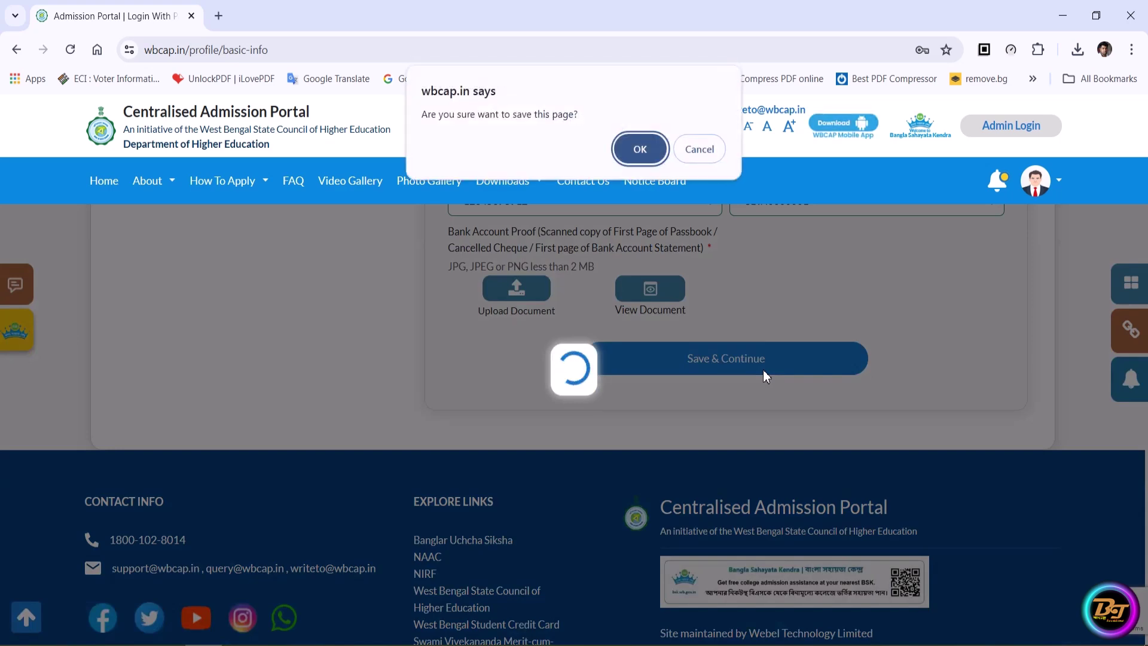
left_click(663, 153)
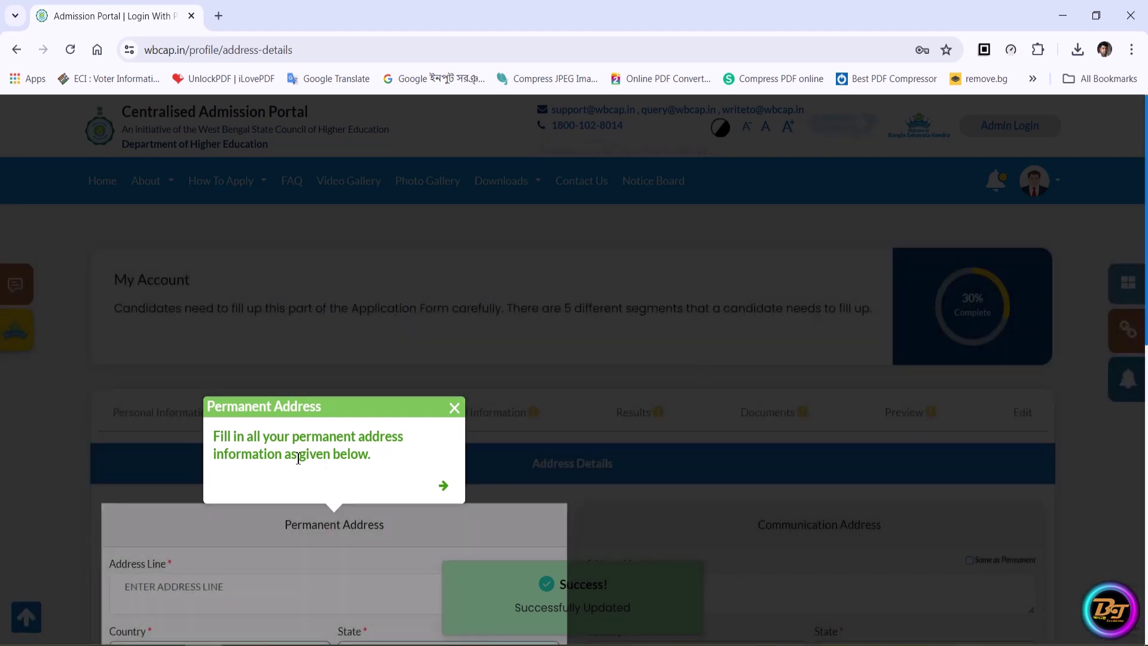
left_click_drag(214, 439, 417, 451)
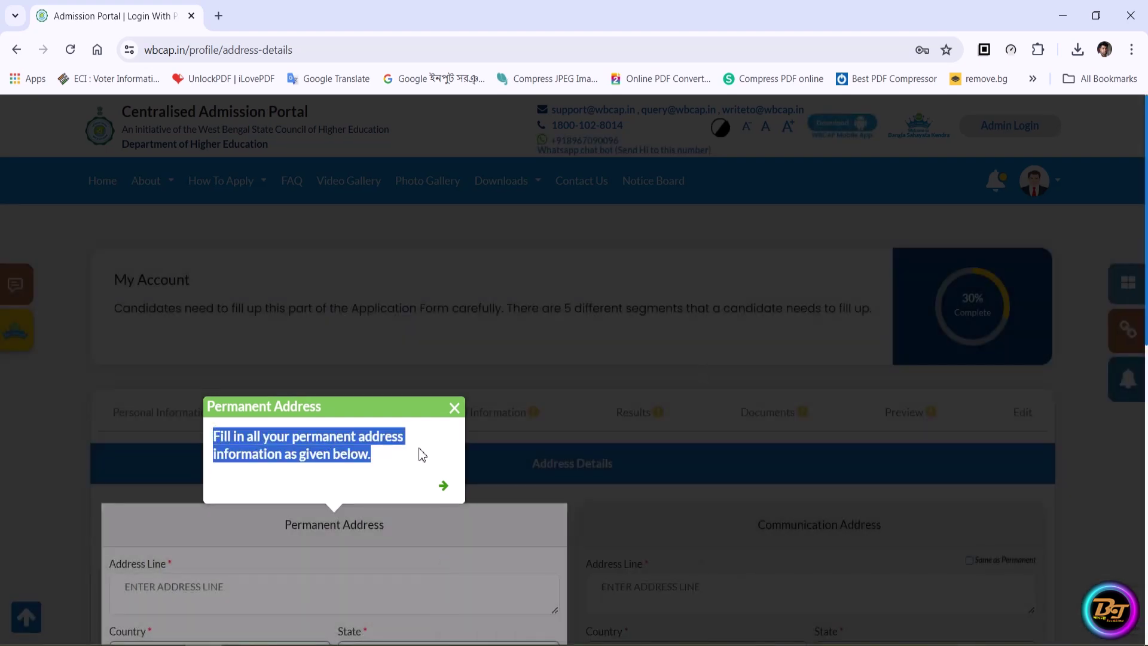
left_click(417, 447)
left_click(443, 487)
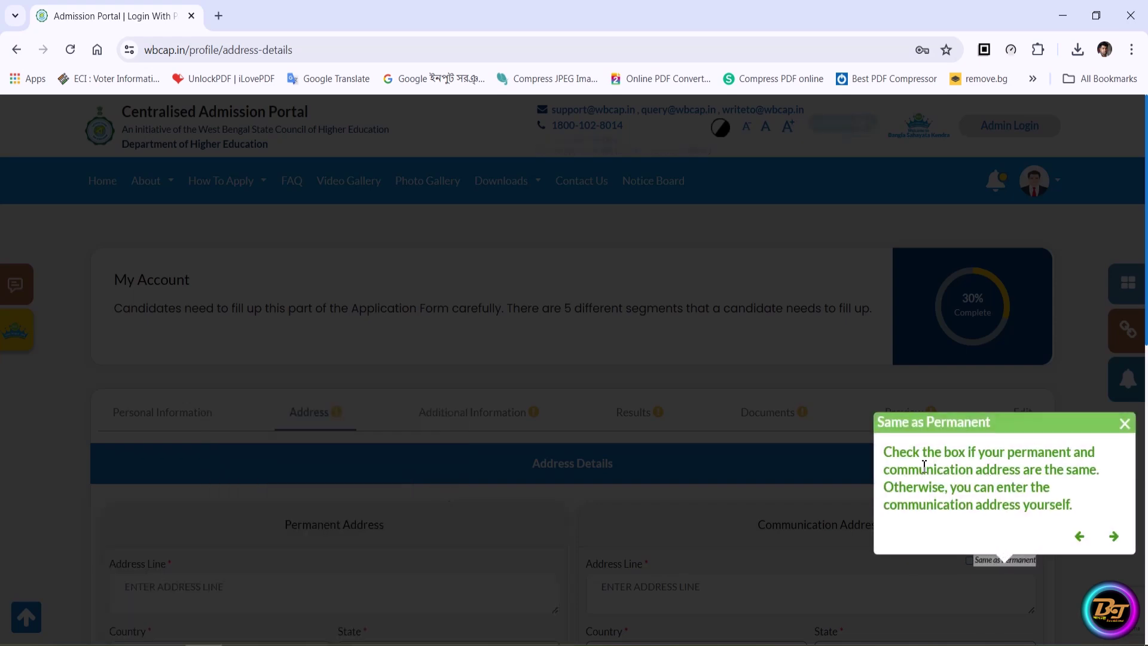
left_click_drag(899, 452, 1075, 473)
left_click(1097, 528)
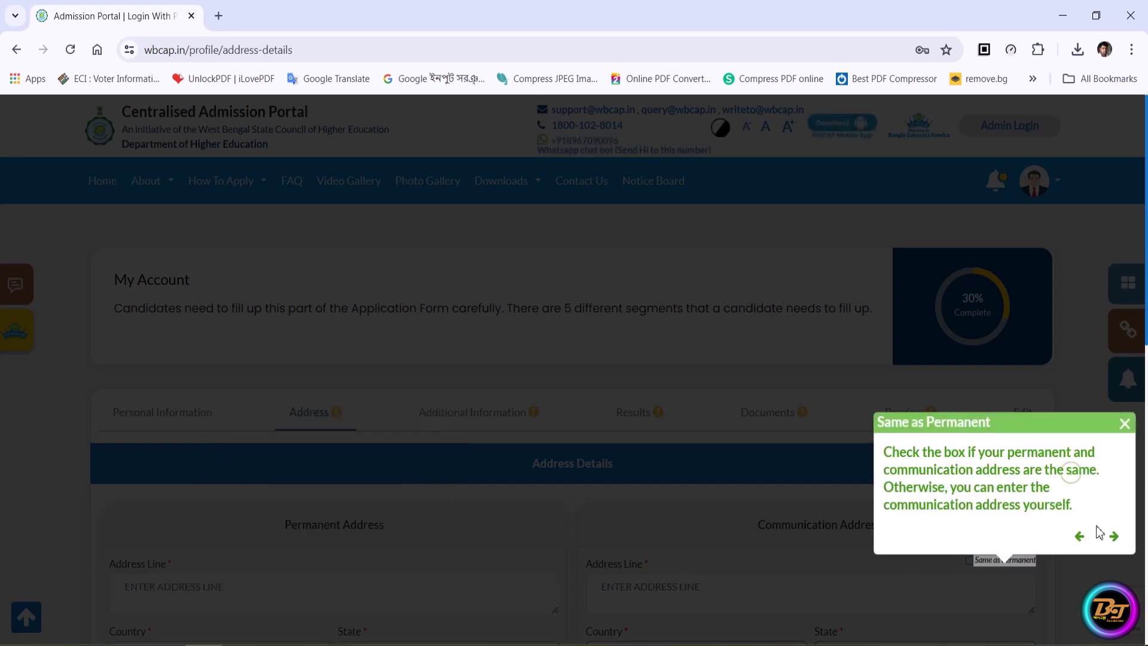
left_click(1113, 535)
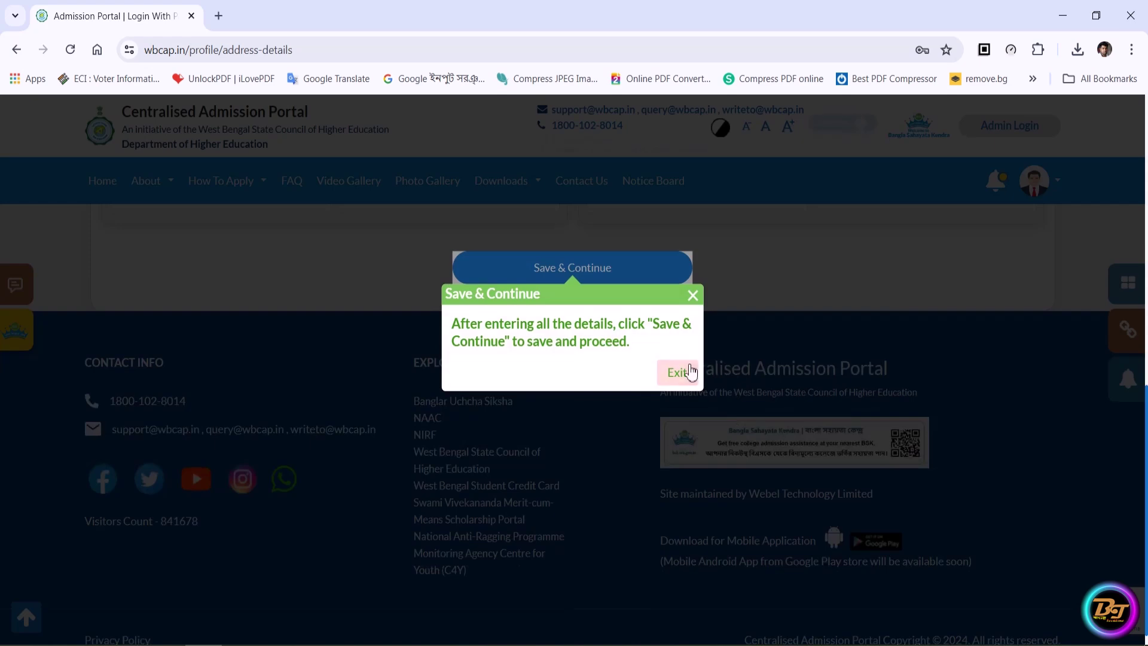
left_click(690, 372)
scroll(715, 382, "up", 6)
Step: Choose MALDAH as the permanent district and enter PIN code 732101
scroll(716, 382, "down", 1)
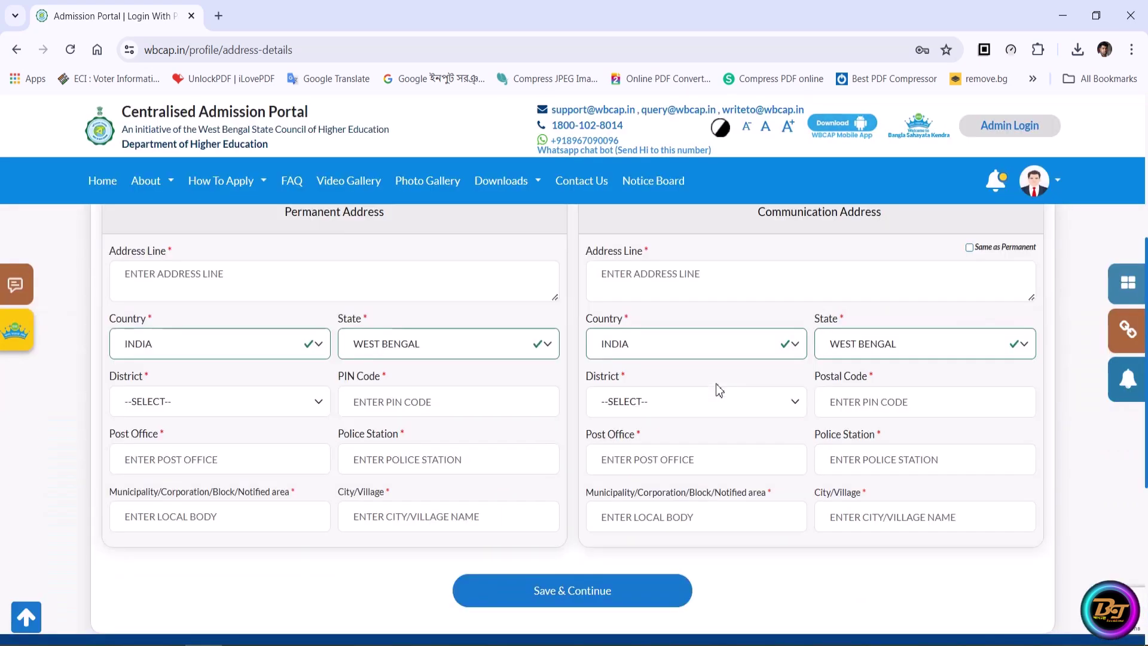
scroll(715, 384, "up", 1)
left_click(257, 480)
scroll(256, 302, "down", 2)
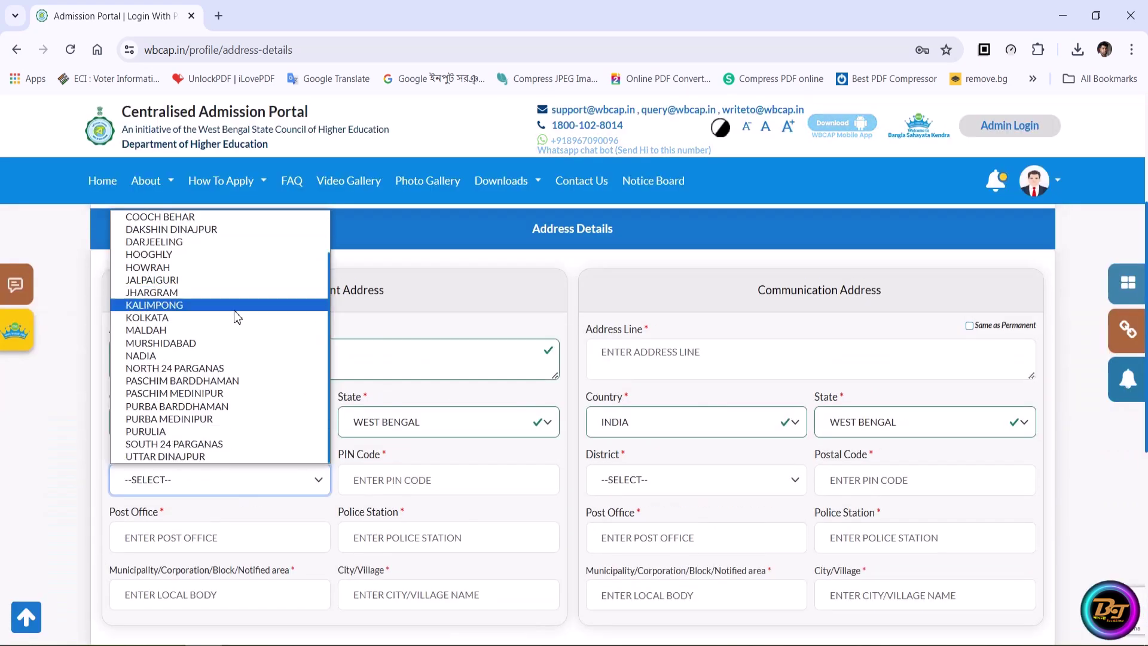
left_click(217, 329)
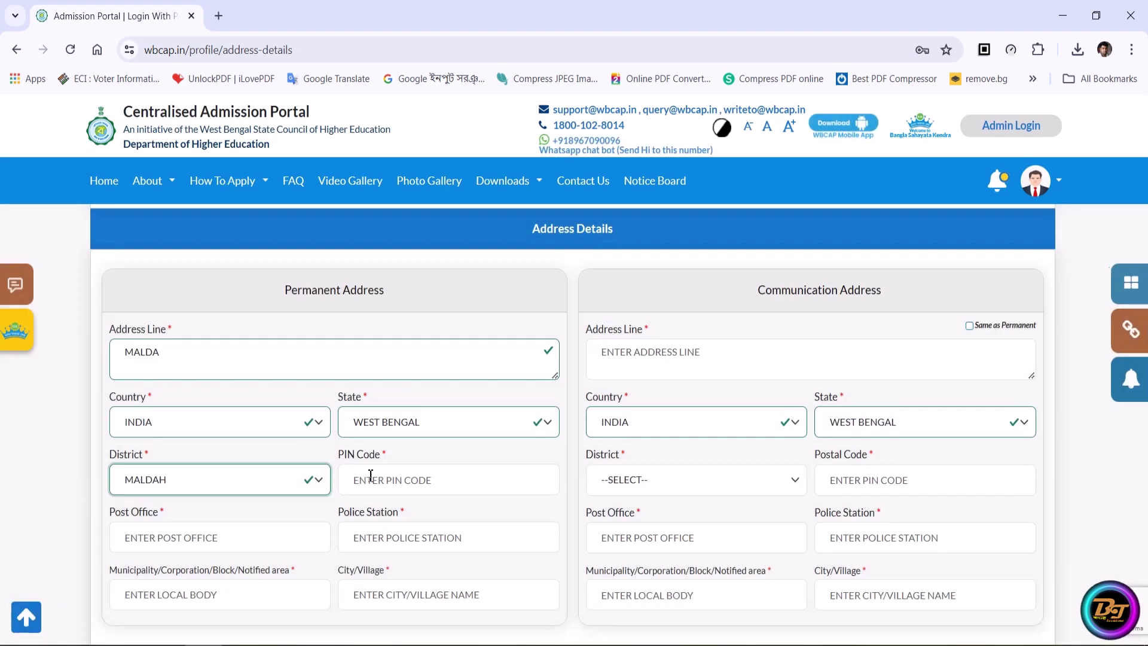
left_click(369, 478)
type("732101")
left_click(169, 545)
double_click(415, 478)
key("BackSpace")
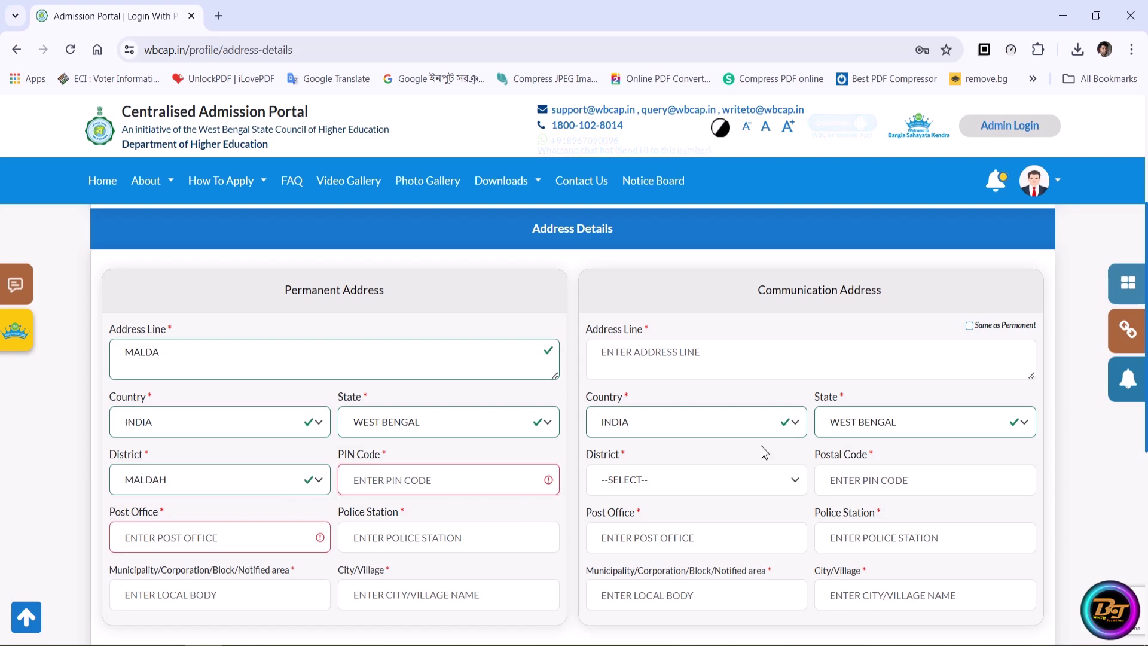
scroll(771, 442, "down", 1)
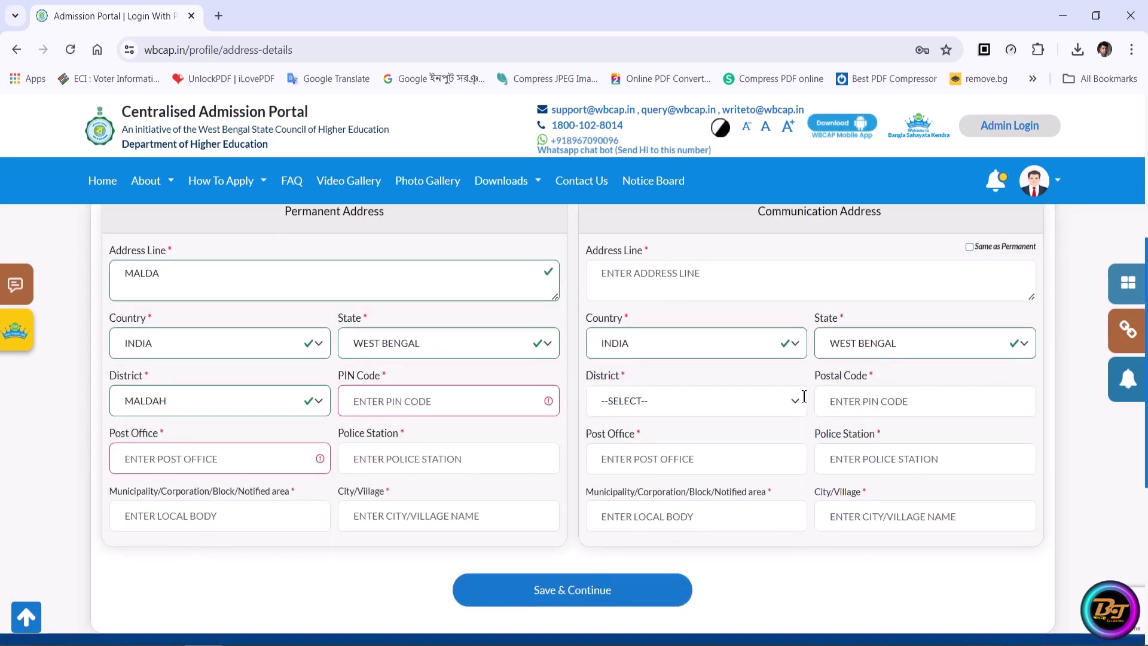
scroll(647, 487, "up", 1)
scroll(649, 480, "down", 1)
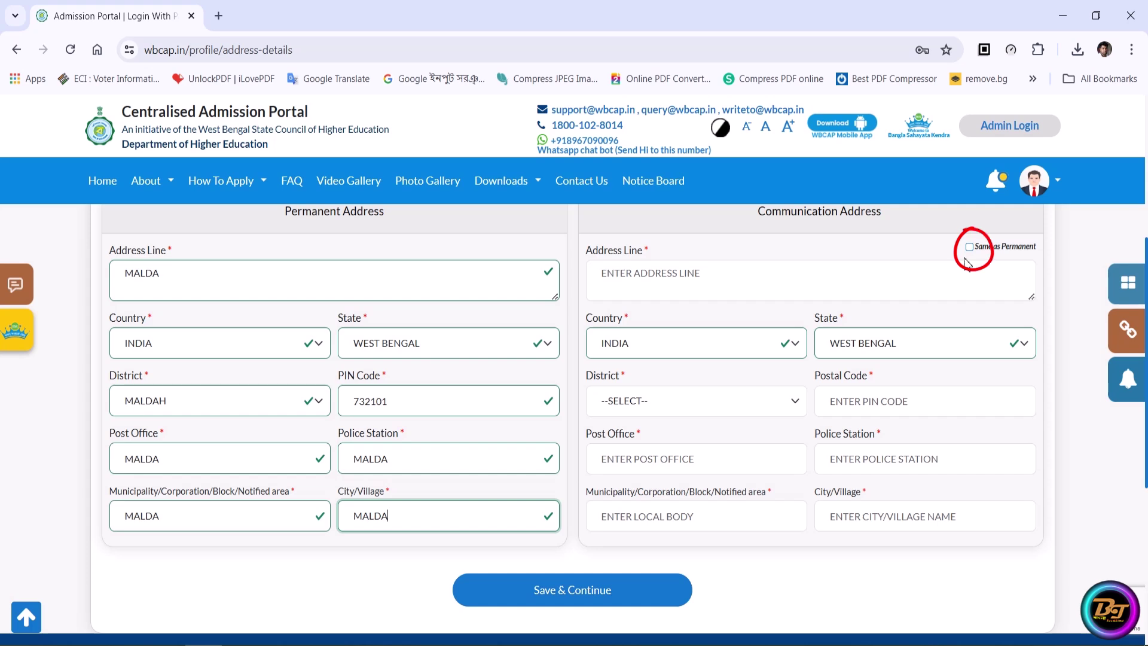
Step: Copy the permanent address to the communication address and save, declining Chrome's address prompt
left_click(969, 247)
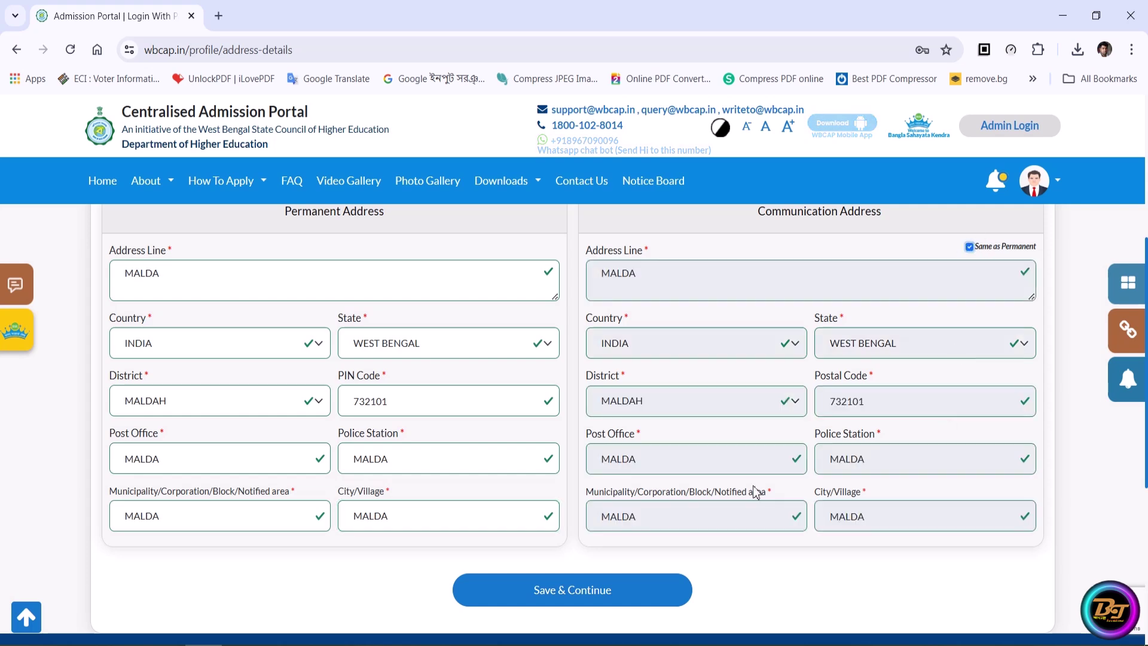
left_click(594, 593)
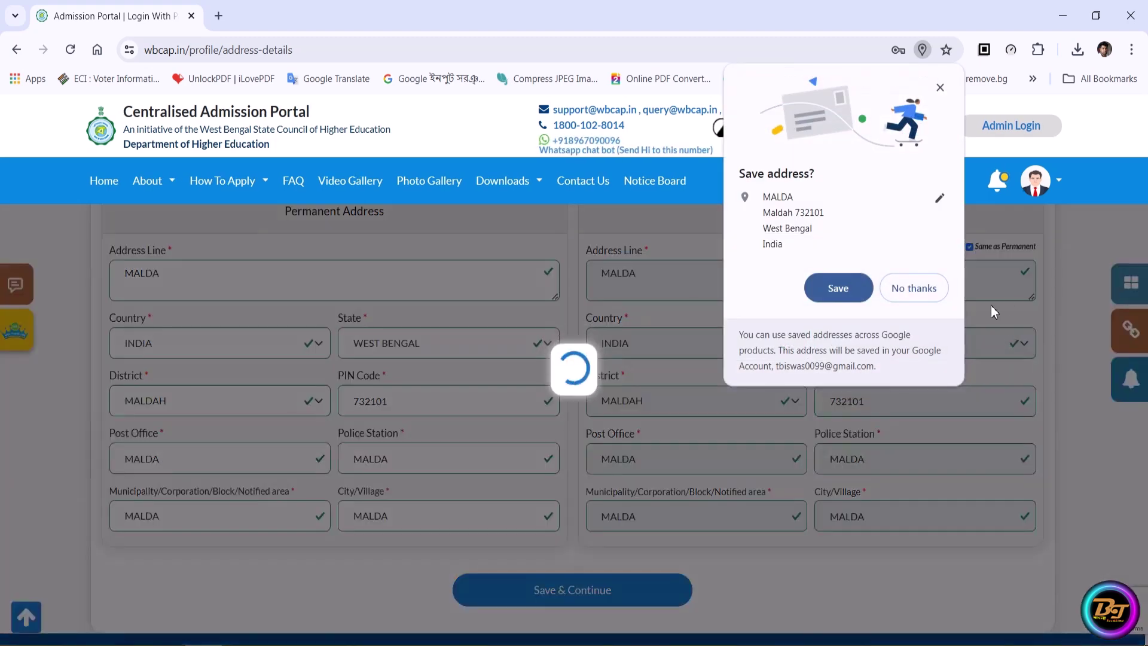
left_click(914, 287)
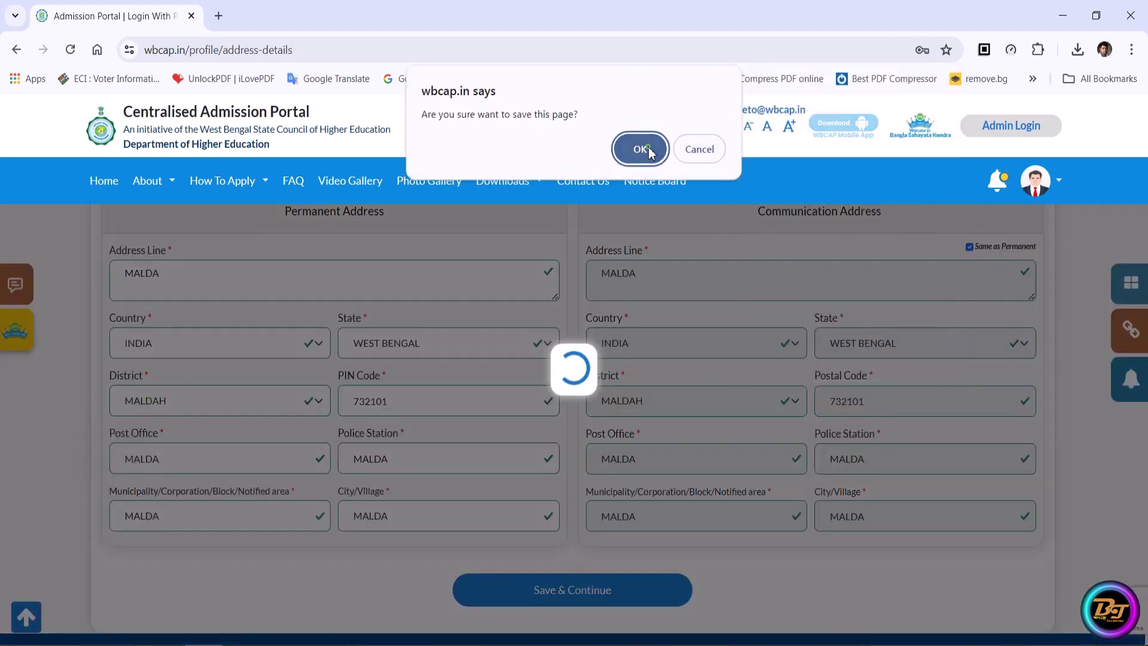
left_click(638, 145)
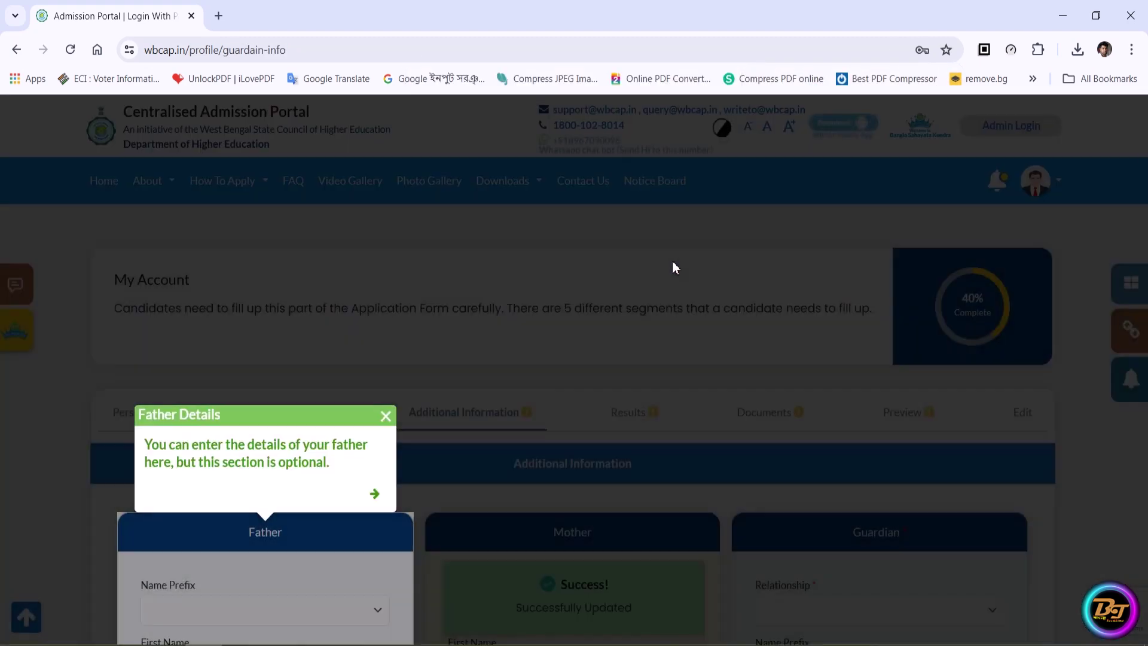
Step: Read through and dismiss the father details tour tip
left_click_drag(142, 441, 307, 464)
left_click(343, 460)
double_click(344, 460)
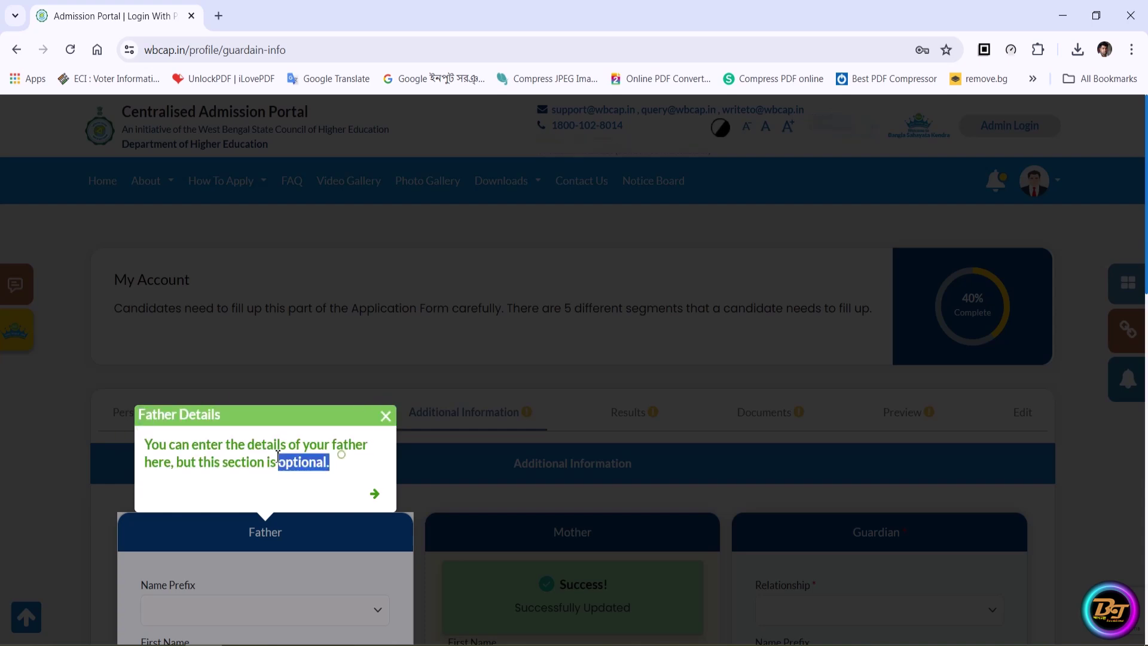
left_click(385, 415)
Step: Set the father's name prefix to MR. and enter his name
scroll(396, 423, "down", 5)
left_click(160, 300)
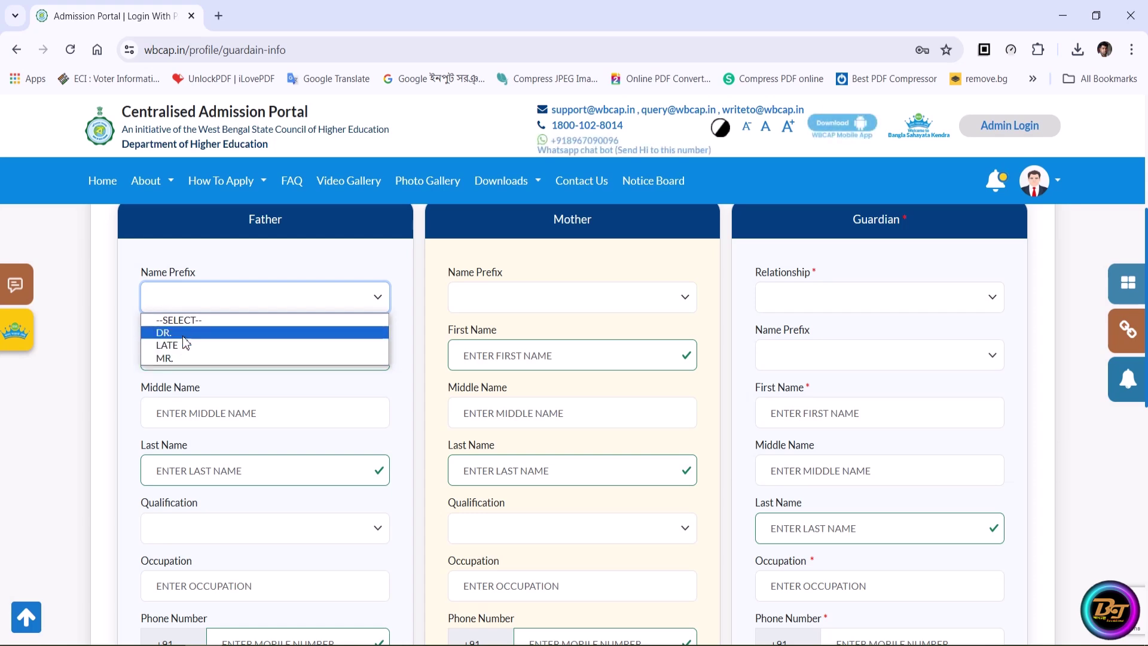
left_click(174, 359)
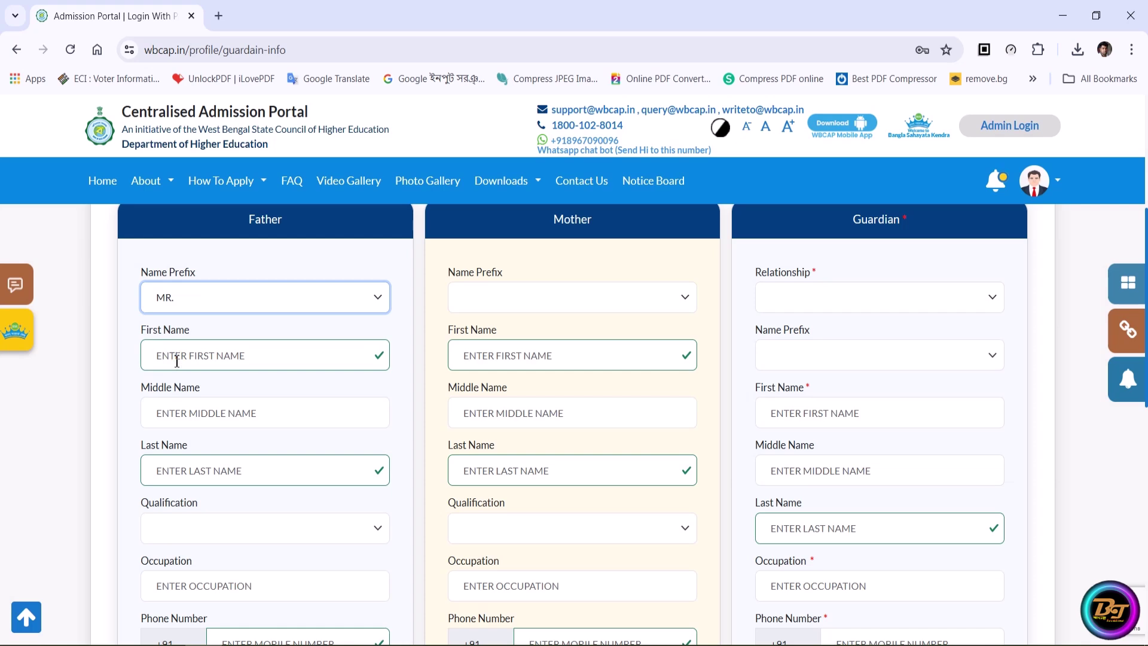
type("UR")
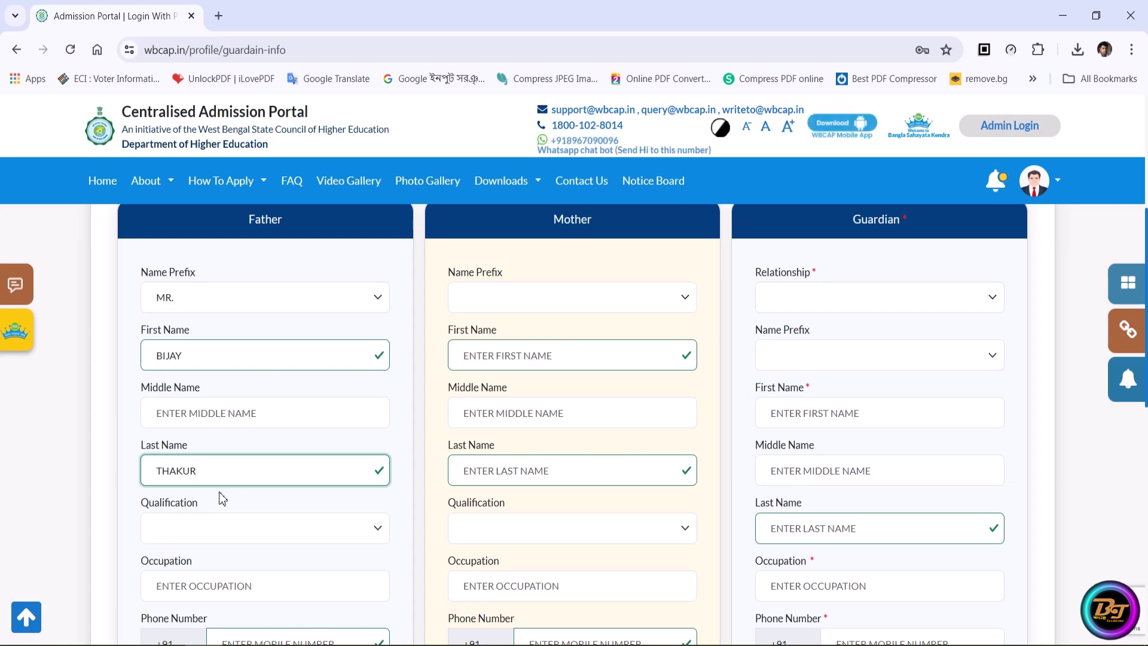
Step: Choose CLASS X PASSED as the father's qualification and enter FARME as his occupation
scroll(219, 493, "up", 1)
scroll(219, 491, "down", 2)
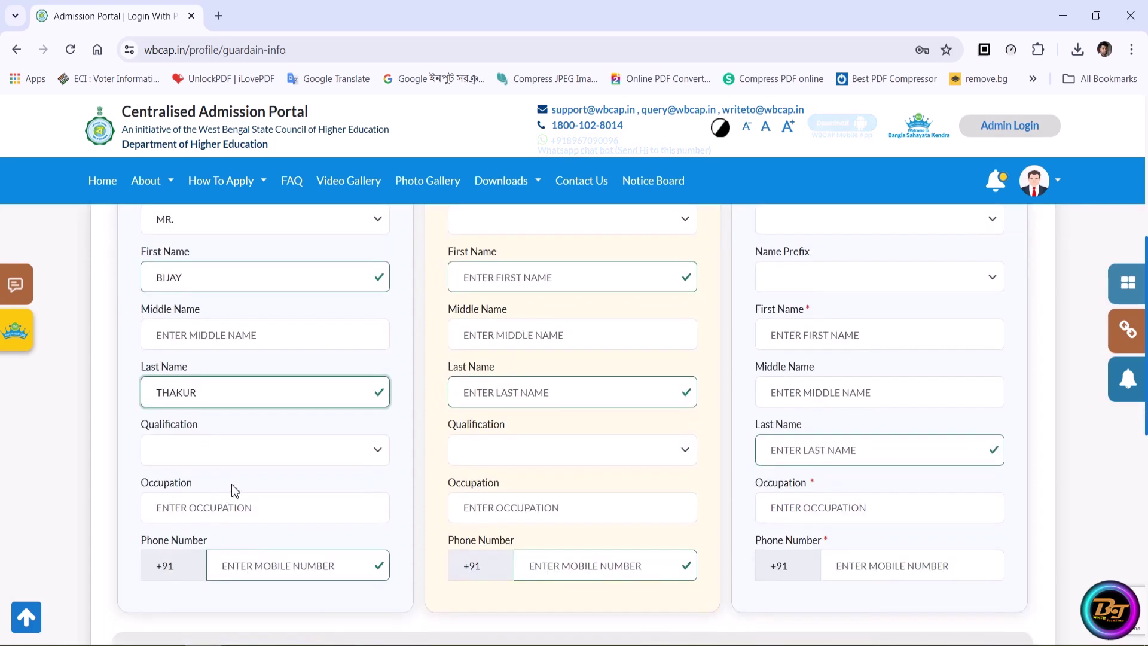
left_click(245, 452)
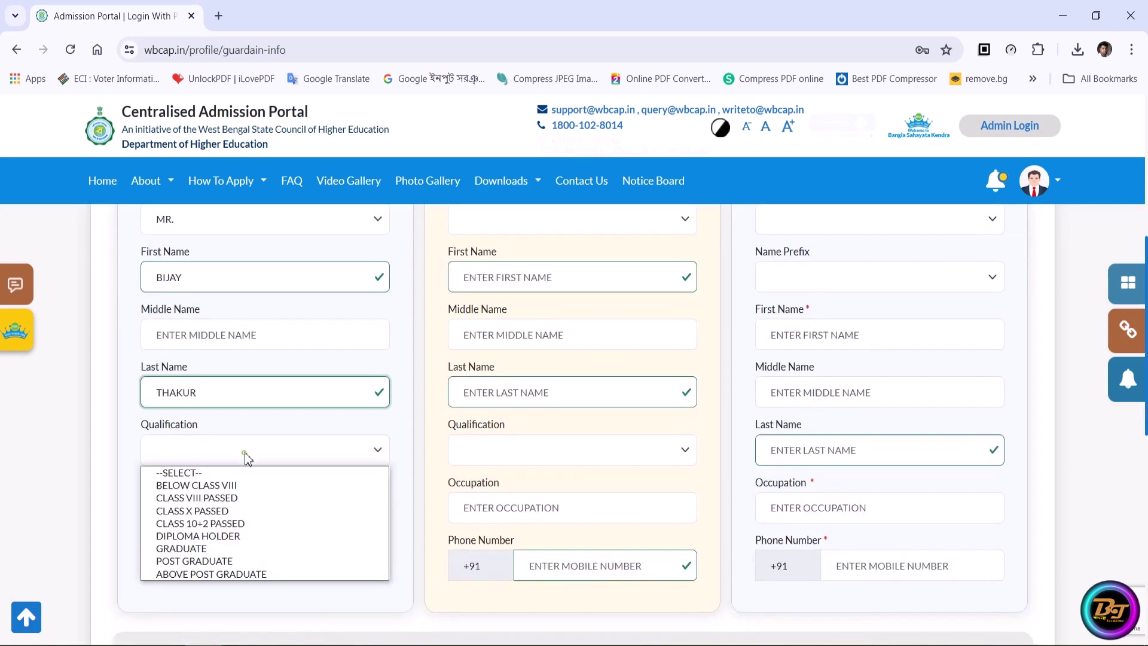
left_click(246, 510)
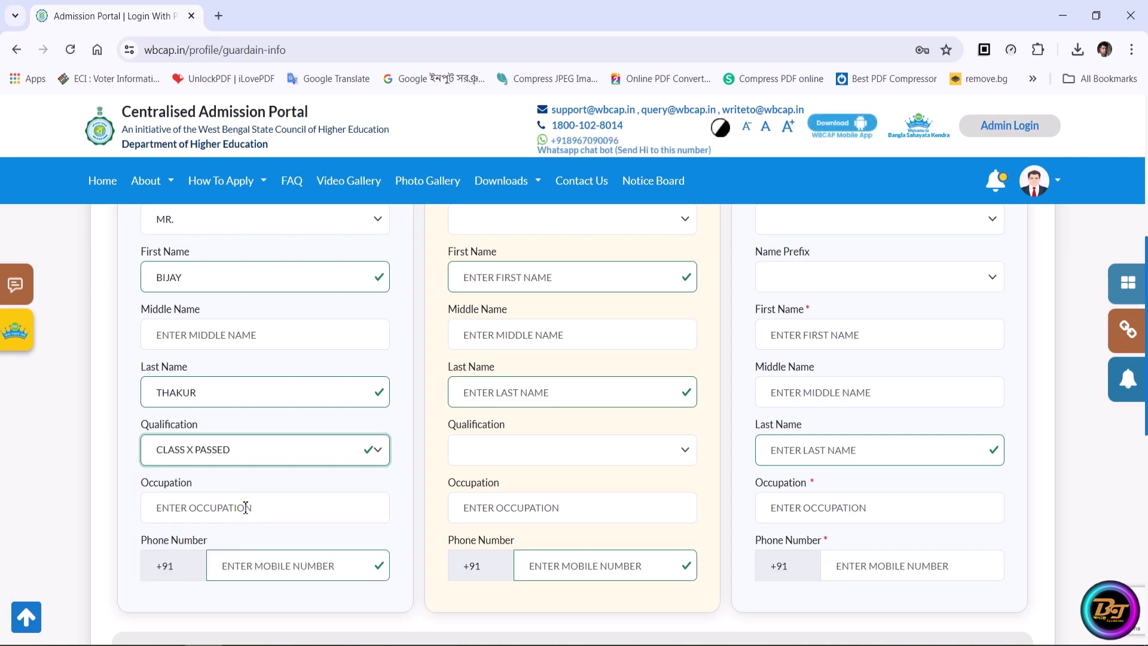
left_click(246, 507)
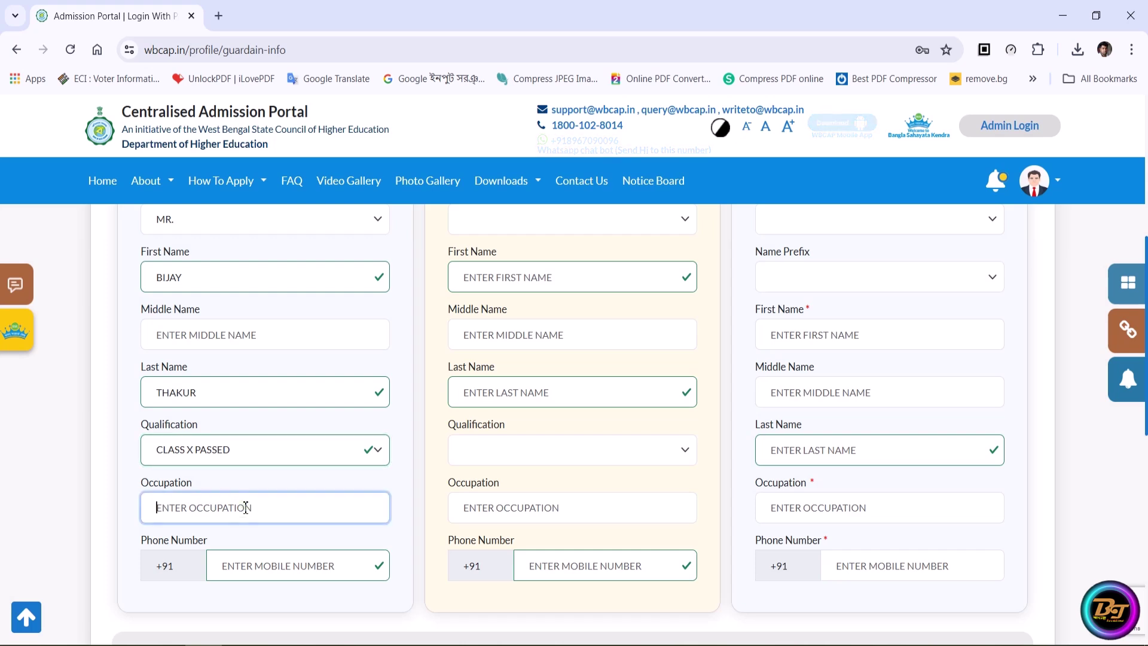
type("FARME")
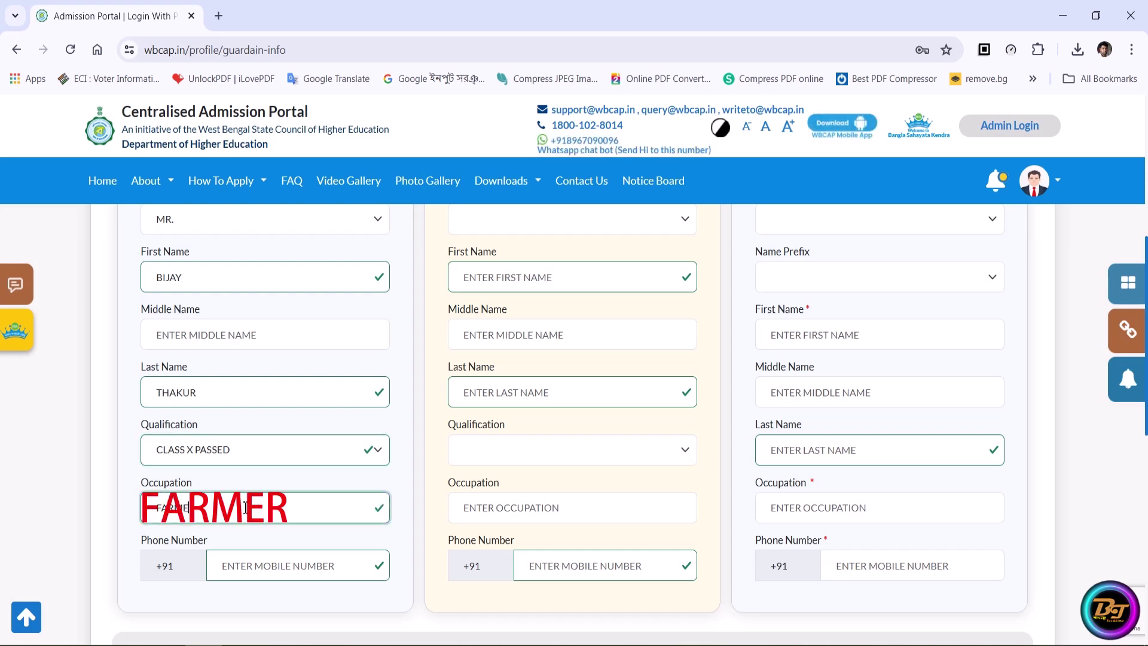
scroll(472, 353, "up", 3)
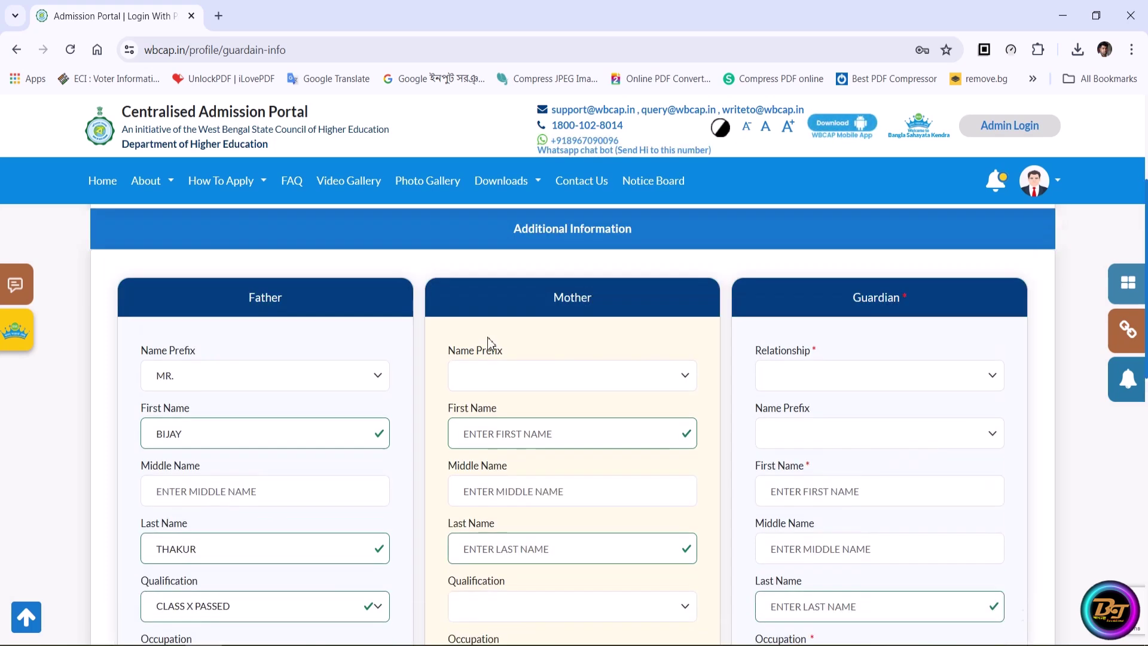
Step: Set the mother's name prefix to MRS. and enter her last name
left_click(478, 374)
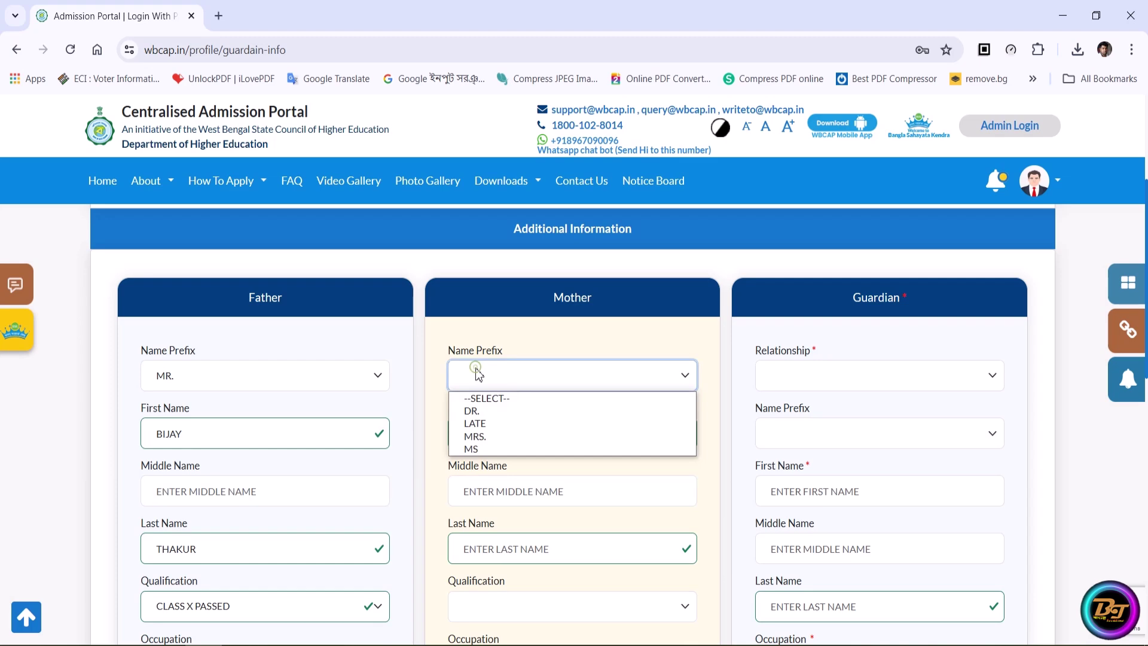
left_click(475, 436)
scroll(572, 418, "down", 3)
left_click(572, 392)
type("THAKUR")
Step: Choose CLASS X PASSED as the mother's qualification and enter HOUSEWIFE as her occupation
left_click(572, 449)
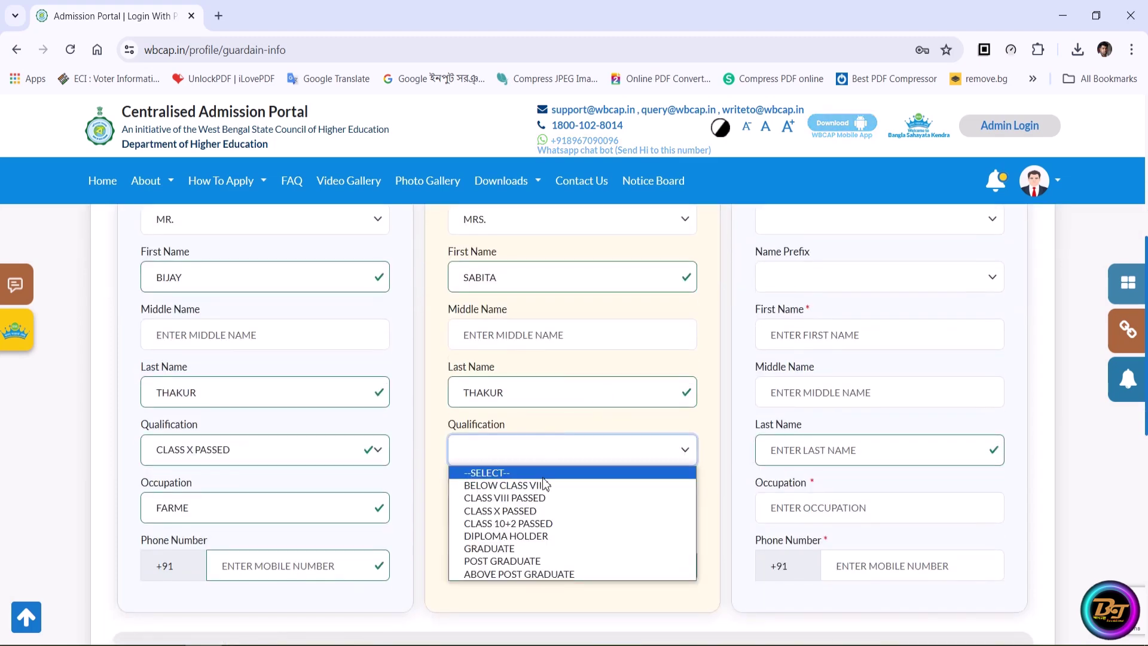
left_click(541, 511)
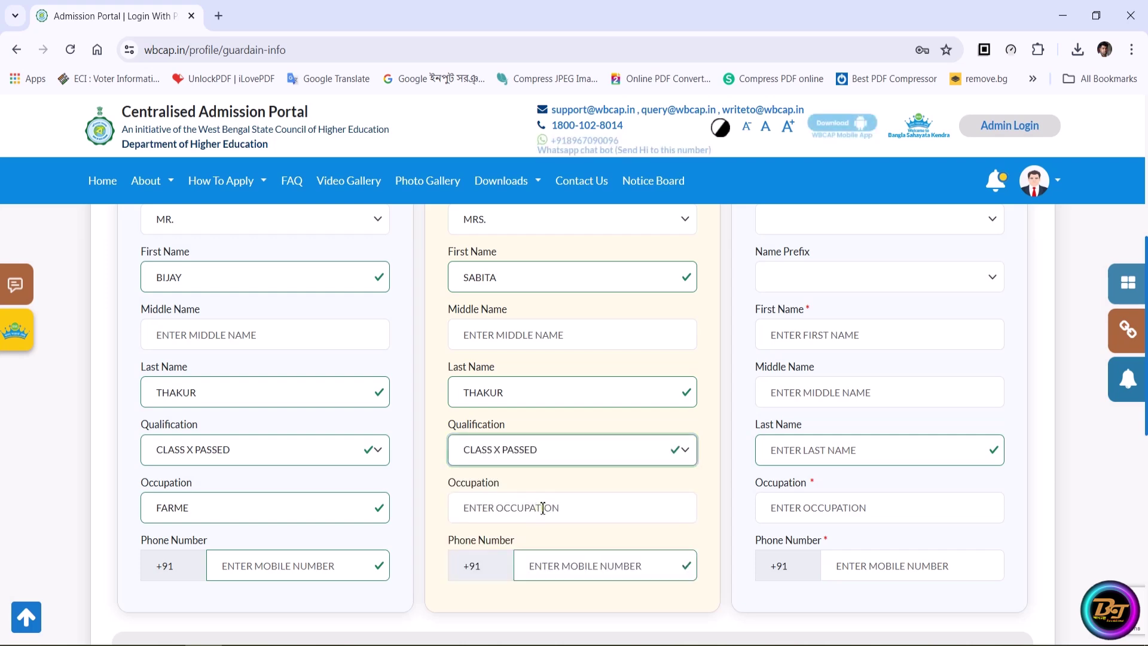
left_click(542, 508)
type("HOUSEWIFE")
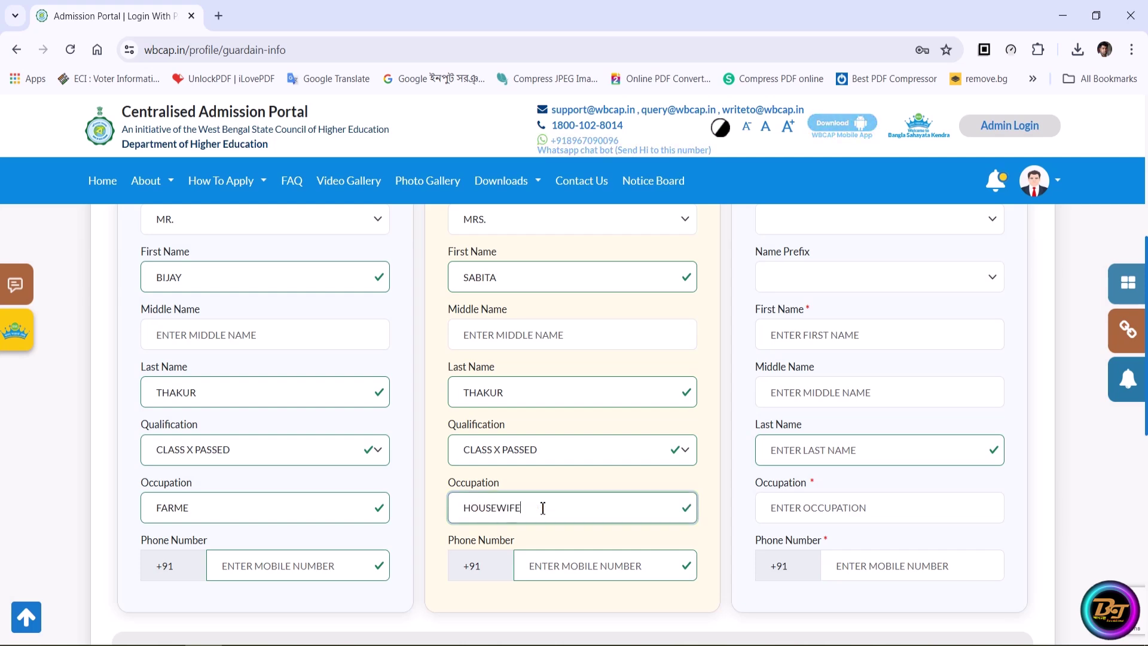
scroll(543, 508, "up", 1)
scroll(540, 508, "down", 1)
scroll(727, 577, "up", 1)
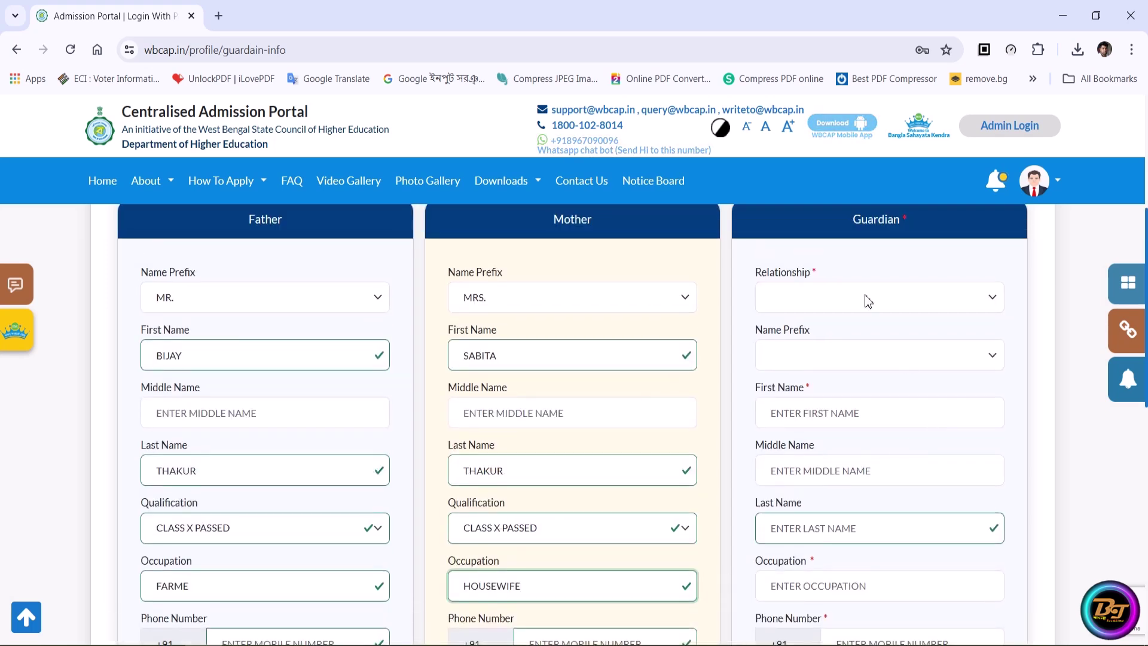
Step: Try the guardian Relationship dropdown, initially setting it to OTHER
left_click(867, 301)
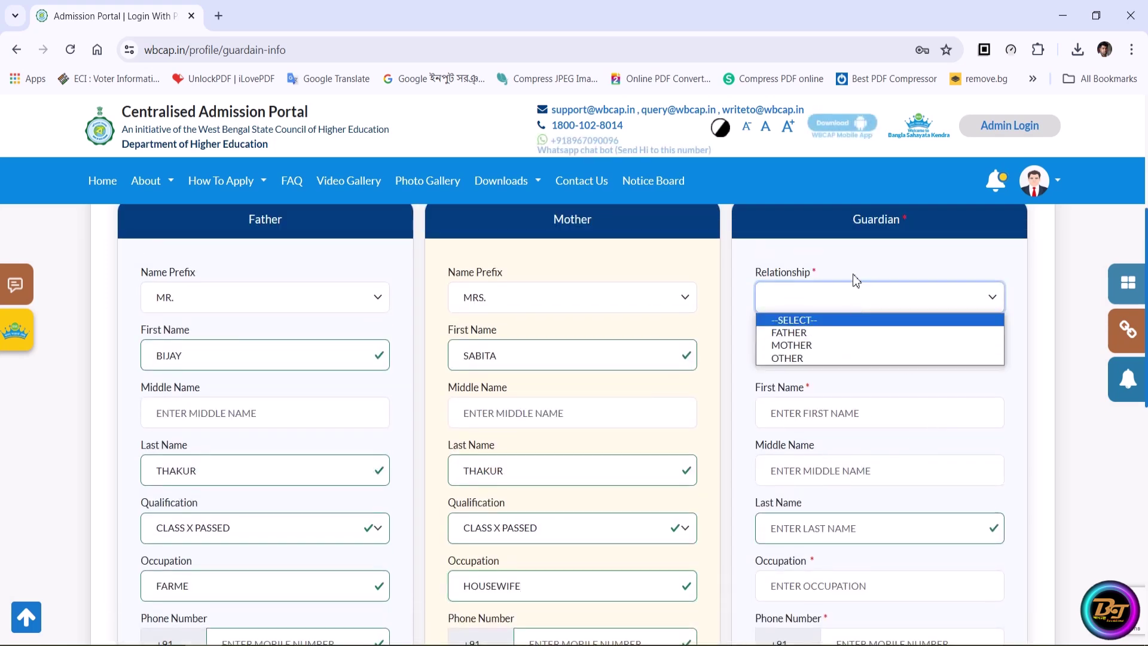
left_click(855, 251)
left_click(807, 299)
left_click(789, 356)
scroll(834, 592, "down", 1)
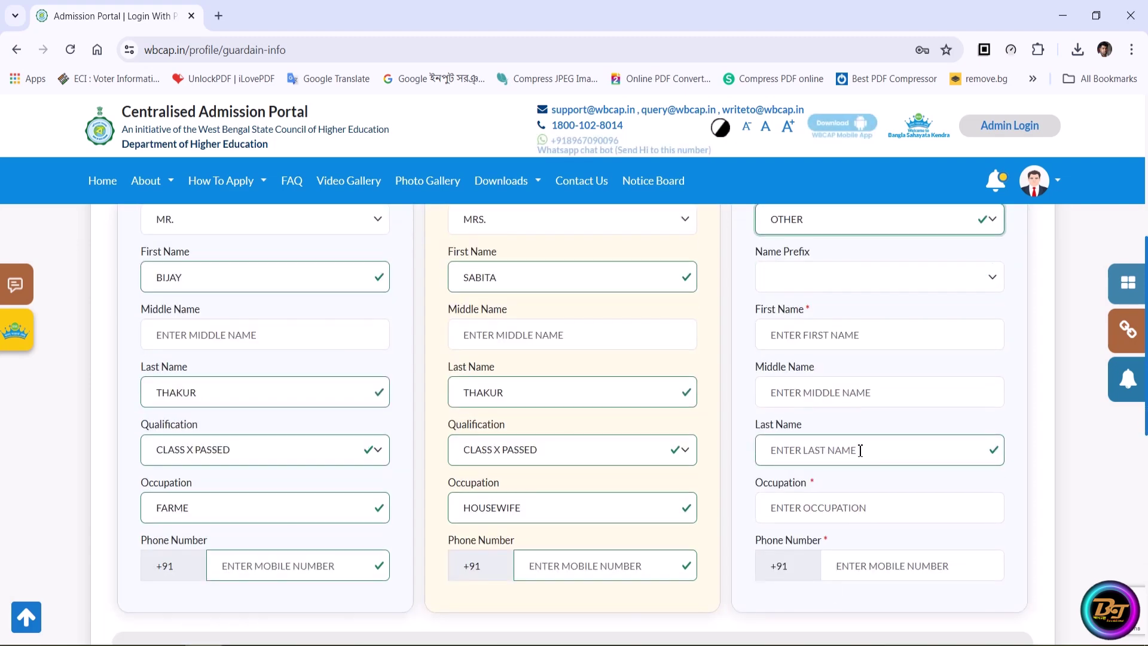
scroll(813, 323, "up", 1)
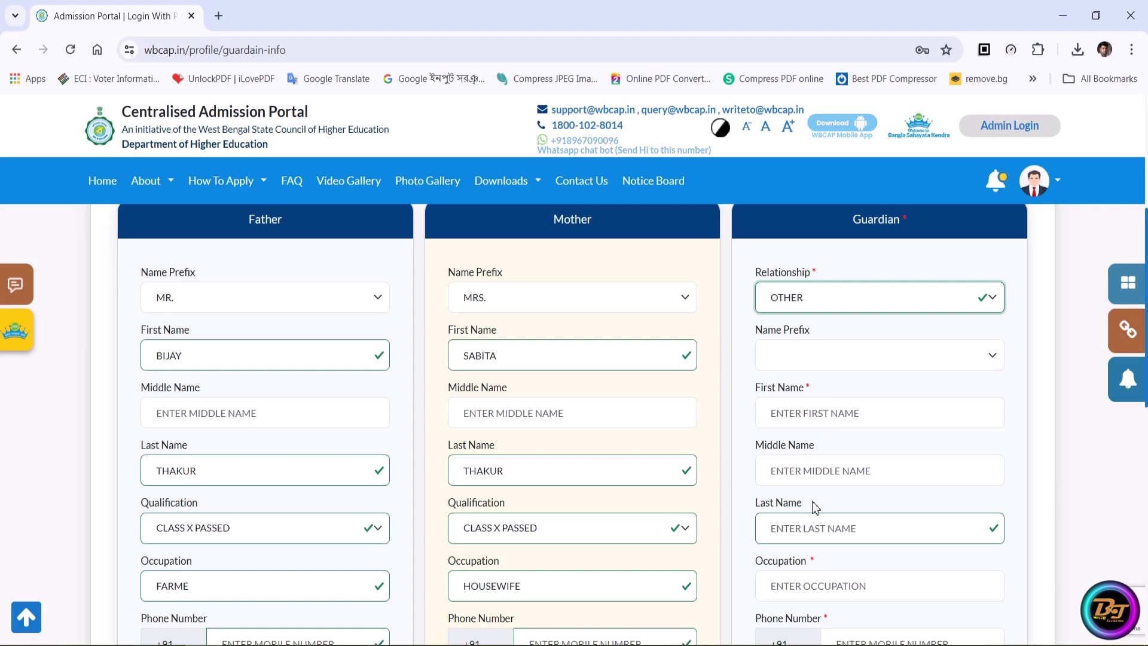
scroll(815, 506, "down", 1)
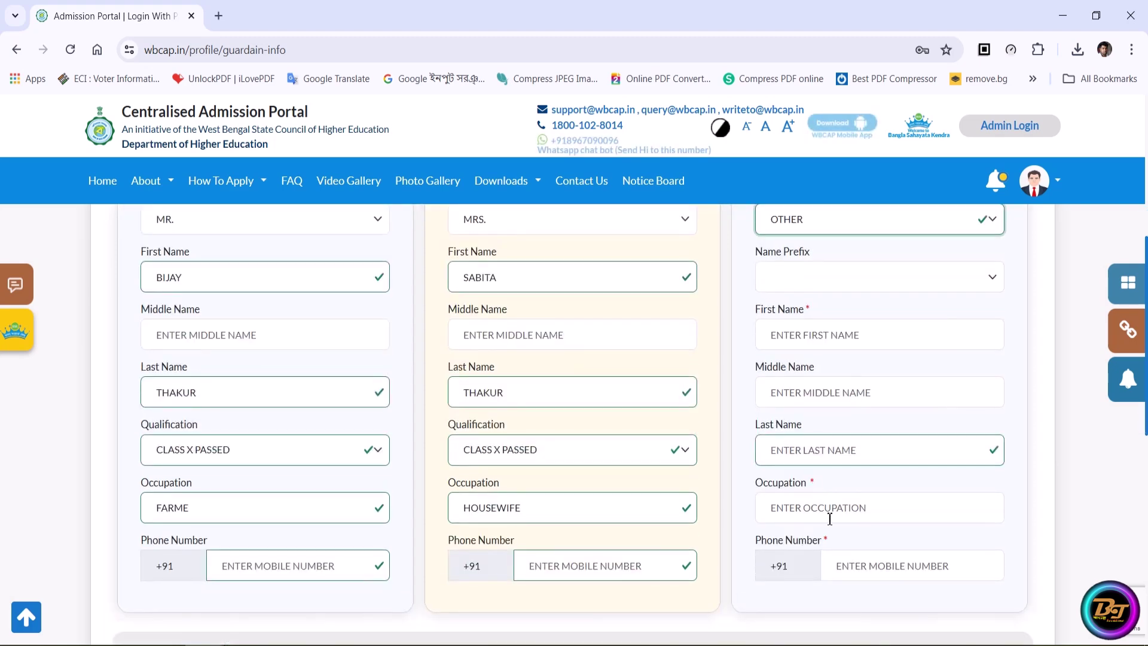
scroll(829, 515, "up", 1)
scroll(830, 518, "down", 1)
Step: Set the guardian relationship to FATHER so the guardian details auto-fill
left_click(823, 258)
left_click(810, 291)
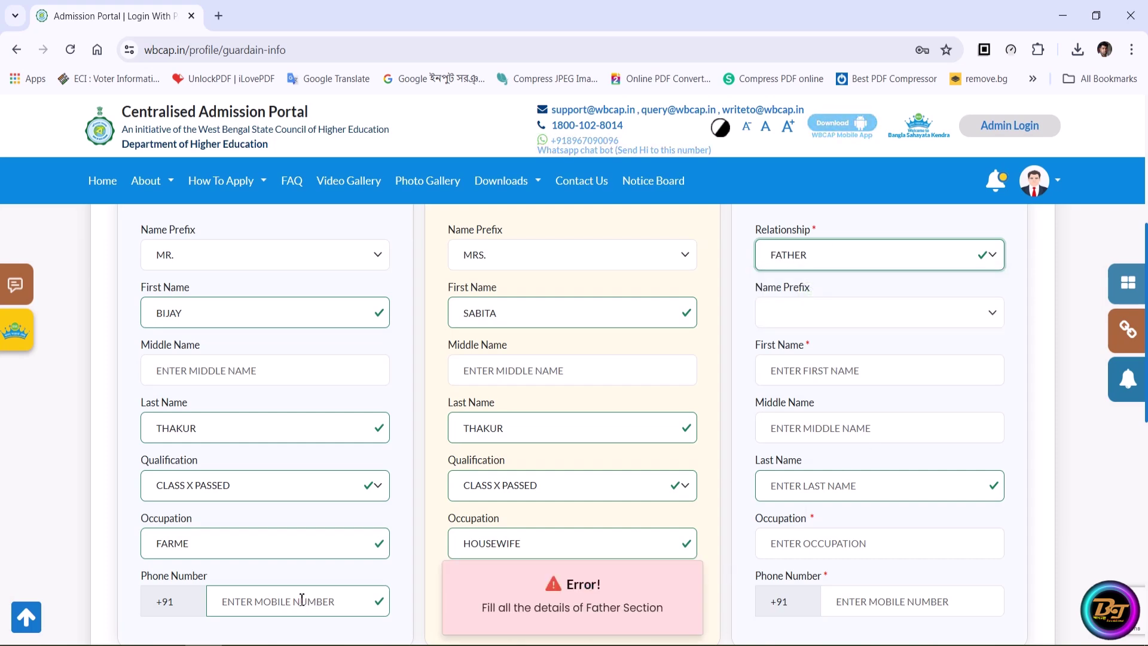
left_click(738, 449)
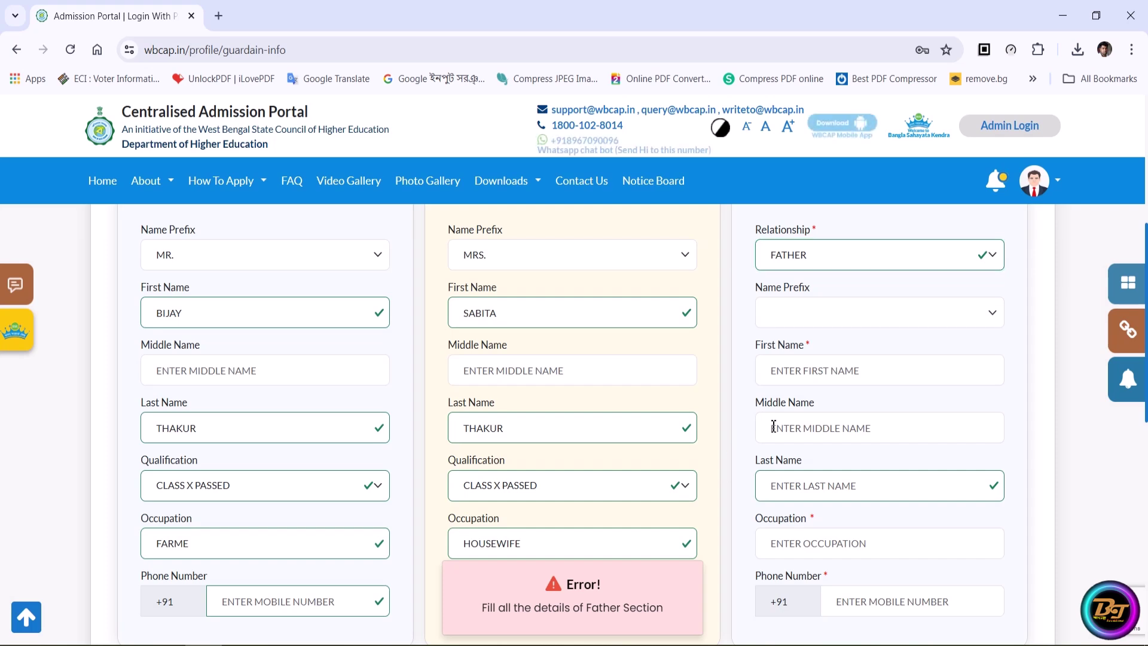
left_click(865, 263)
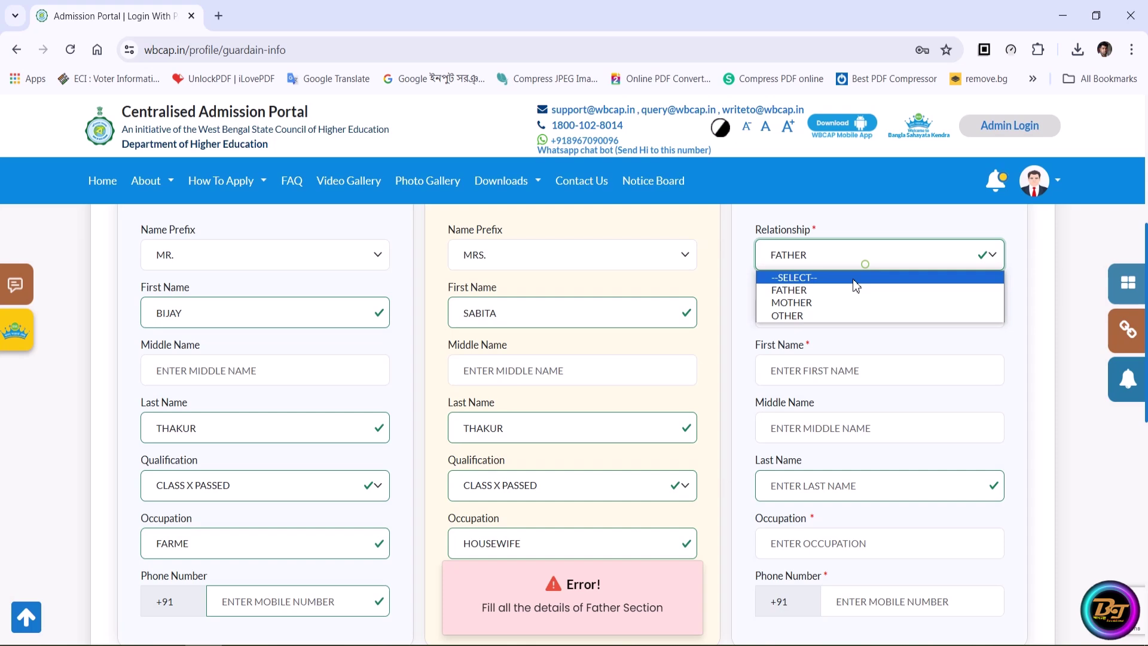
left_click(855, 290)
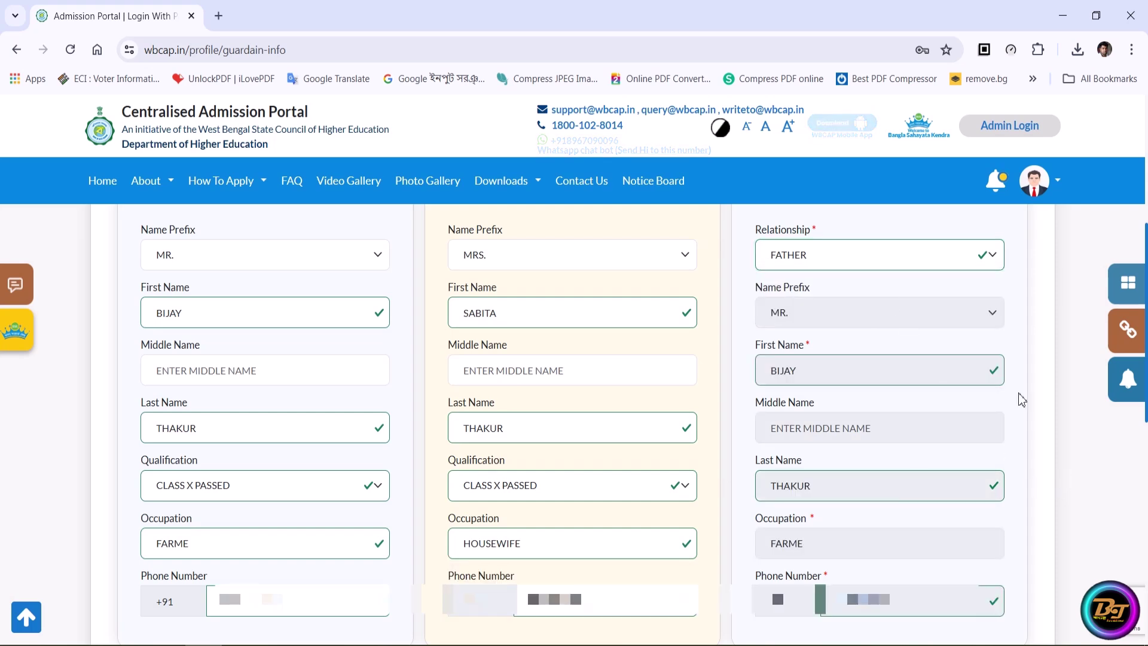
Step: Enter 60000 as the annual income, then save the page and confirm with OK
scroll(950, 548, "down", 4)
left_click(500, 547)
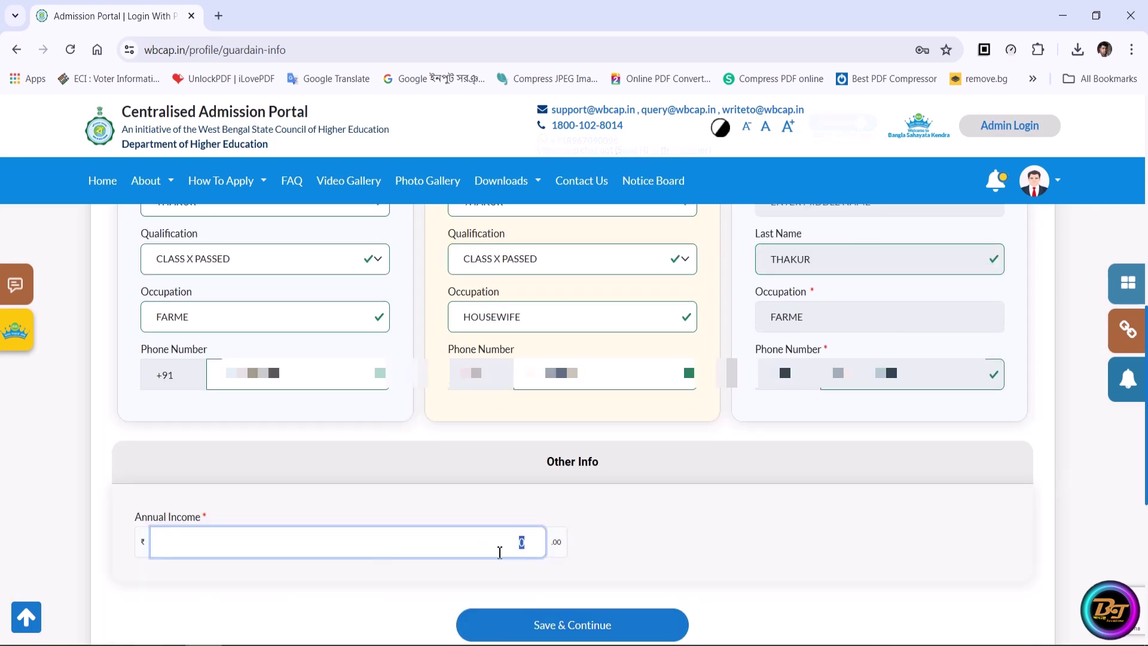
type("60000")
left_click(805, 506)
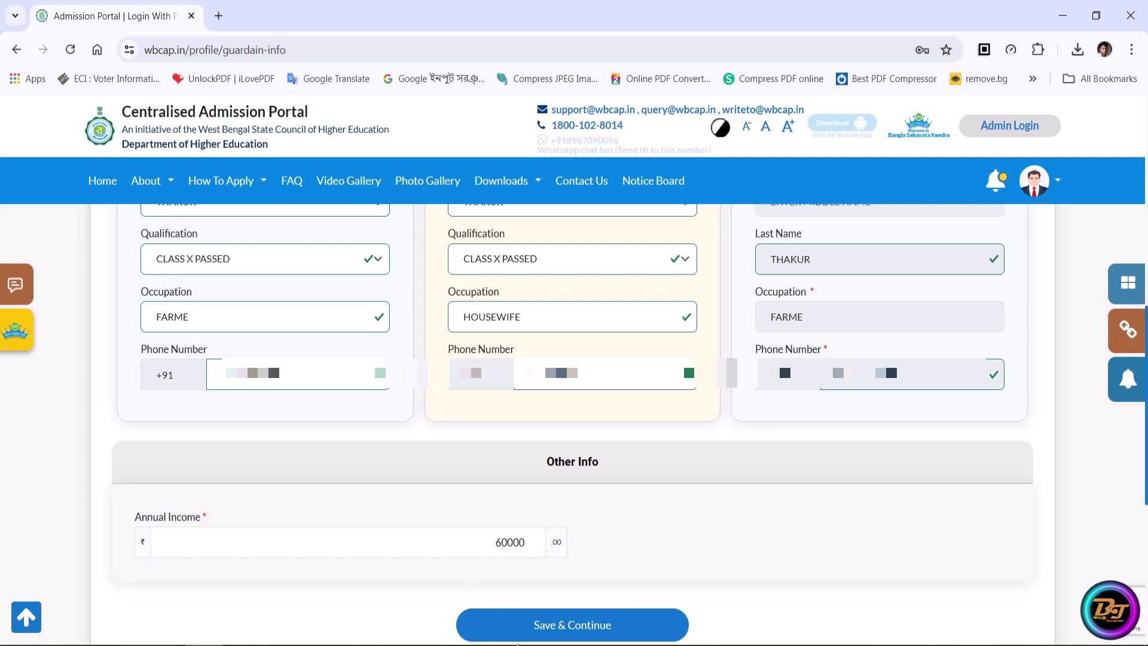
left_click(523, 633)
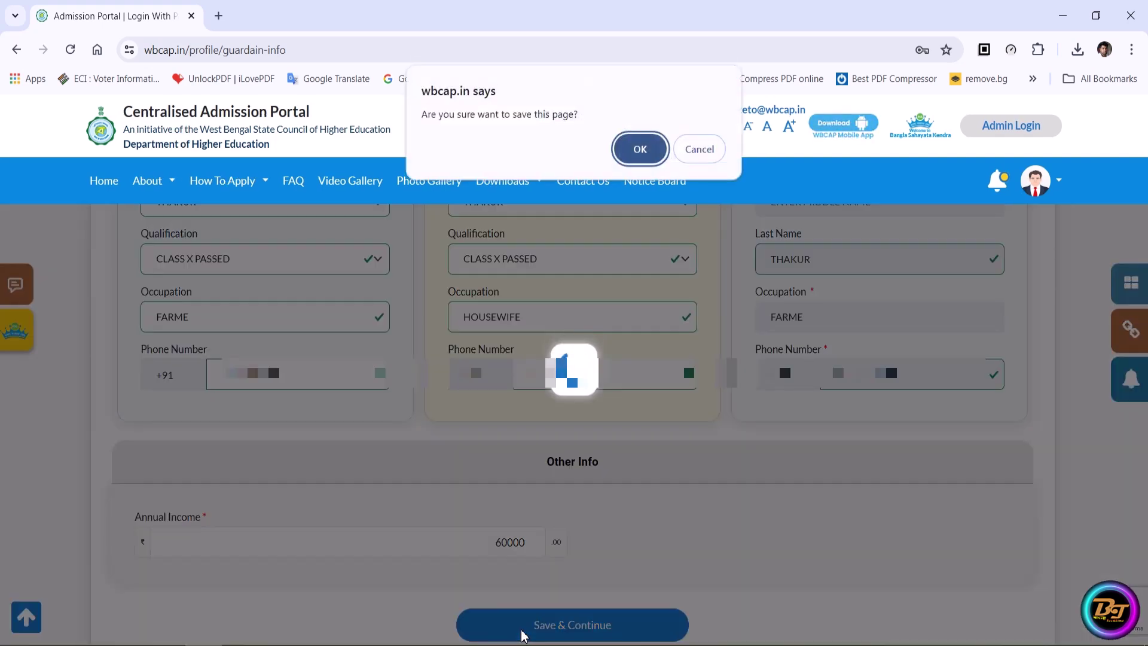
left_click(640, 149)
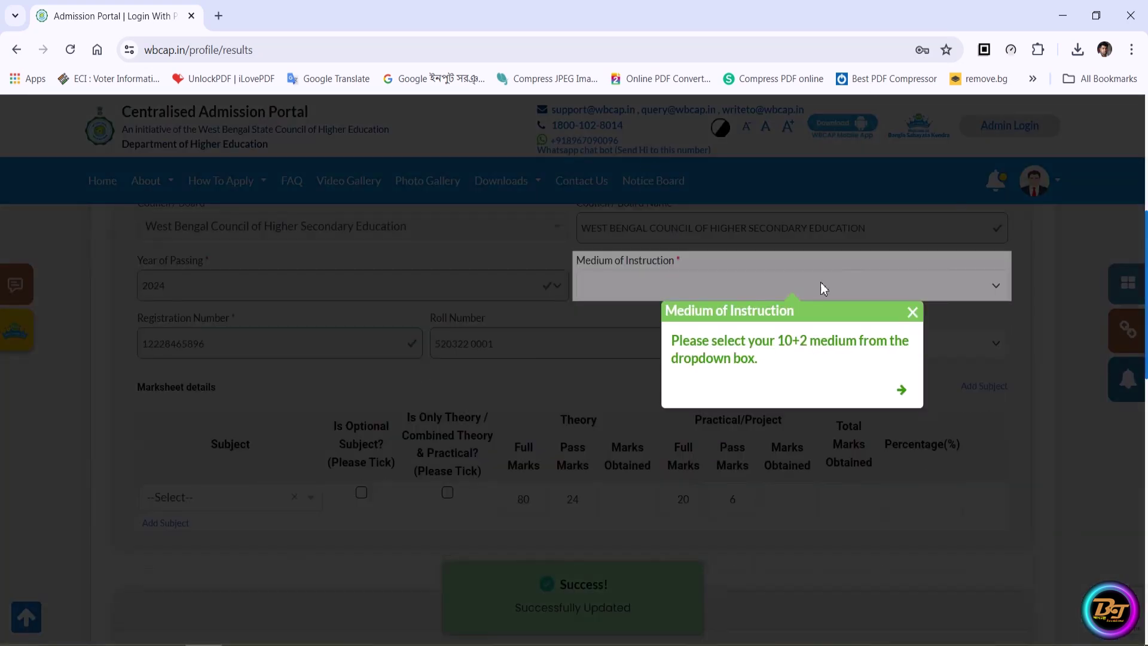
Step: Step through and close the Results page guided tour
left_click(900, 389)
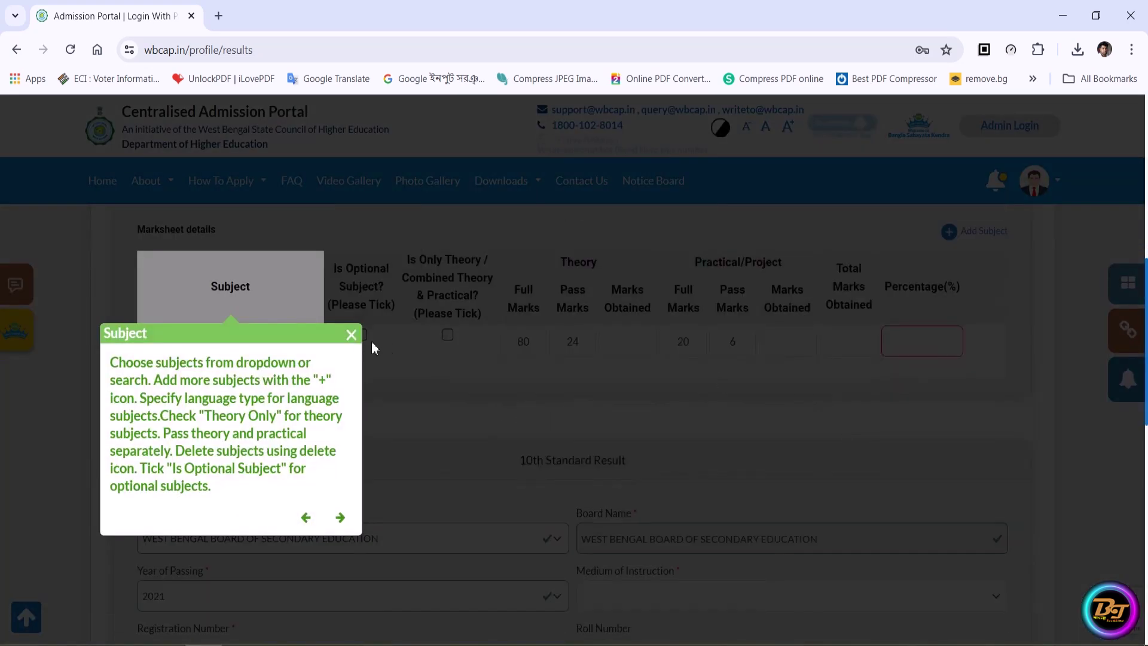
left_click(350, 334)
scroll(495, 430, "up", 5)
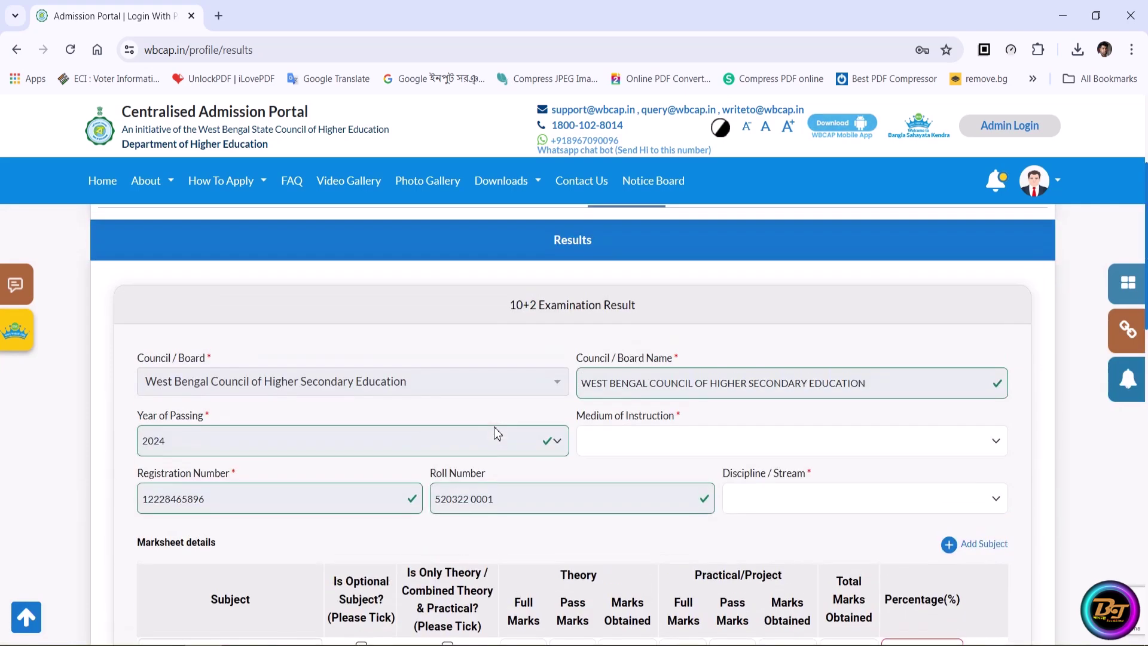
scroll(496, 431, "down", 5)
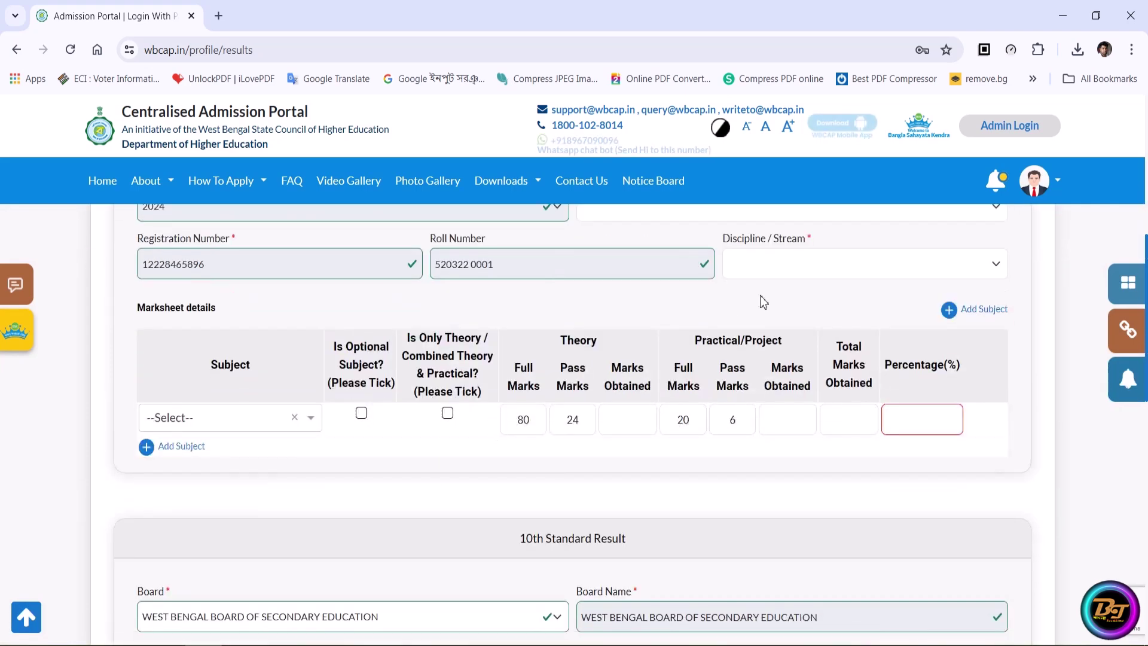
scroll(763, 300, "up", 1)
Step: Choose ARTS as the 10+2 Discipline / Stream
left_click(795, 263)
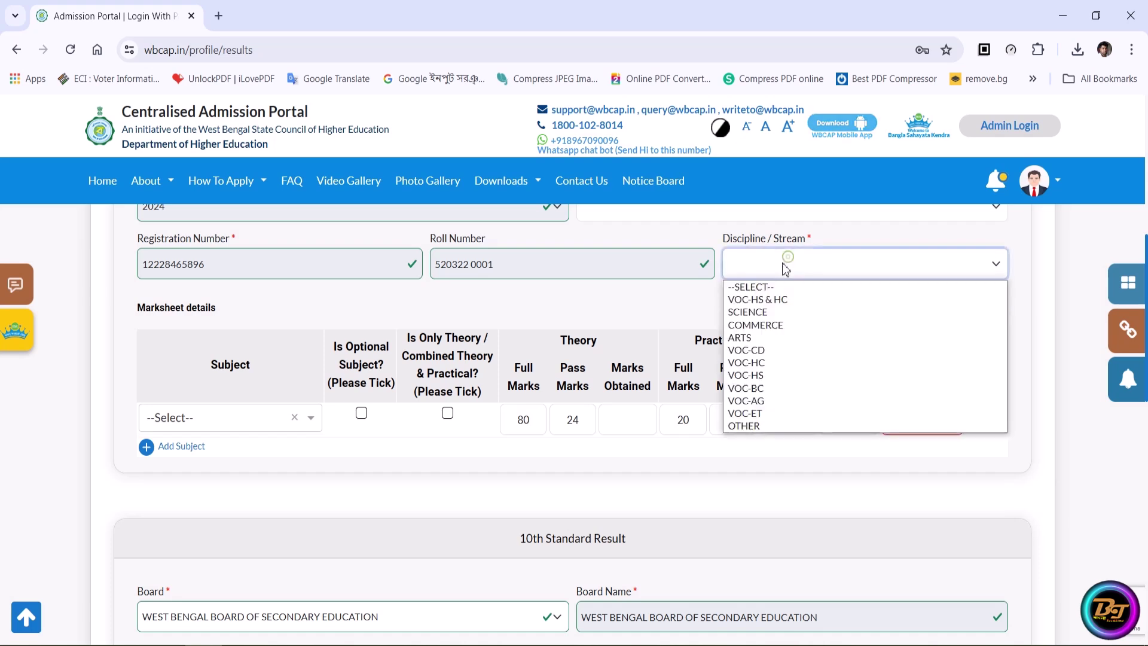
left_click(801, 337)
left_click(802, 266)
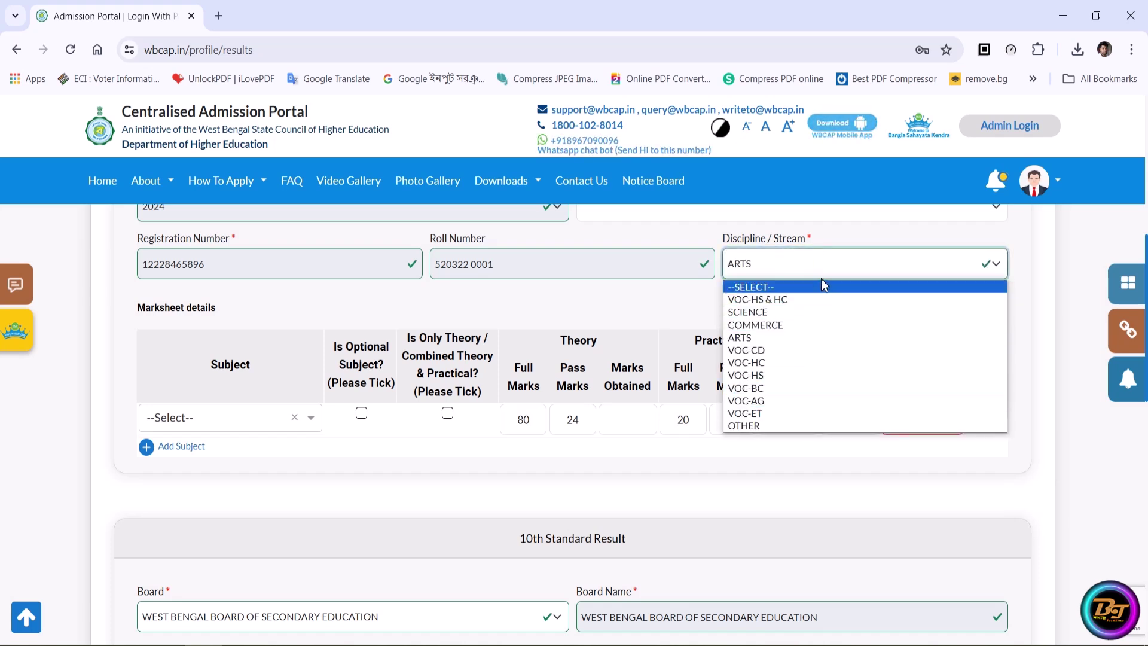
left_click(809, 337)
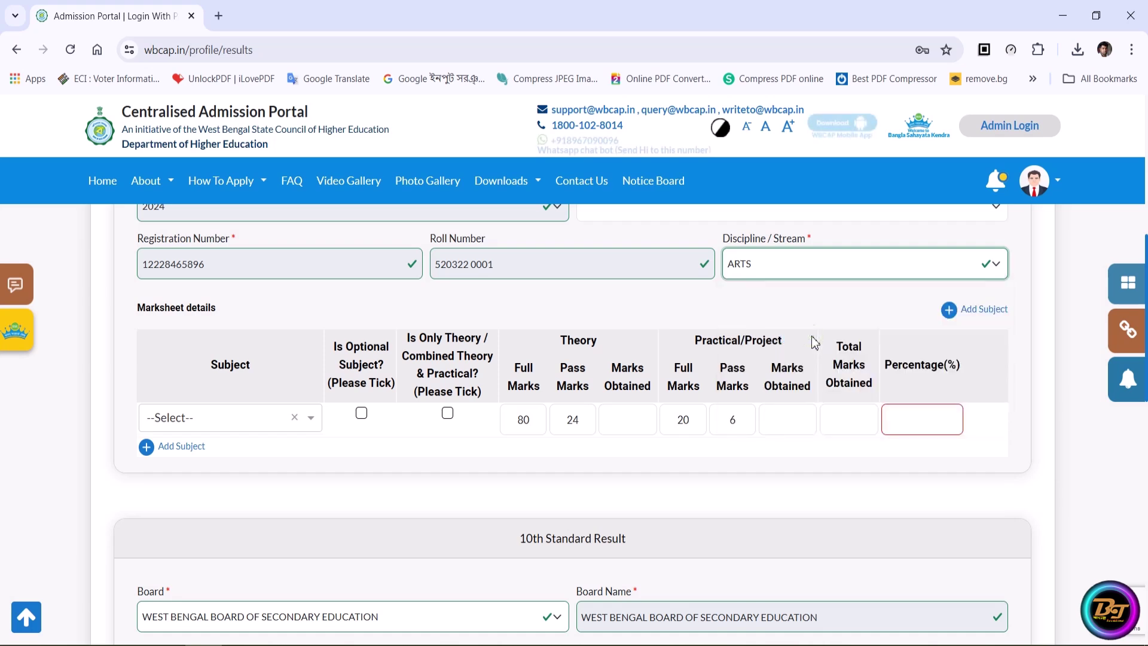
Step: Set the first marksheet row to WB-HS - Bengali as 1st language
left_click(238, 418)
type("BENGA")
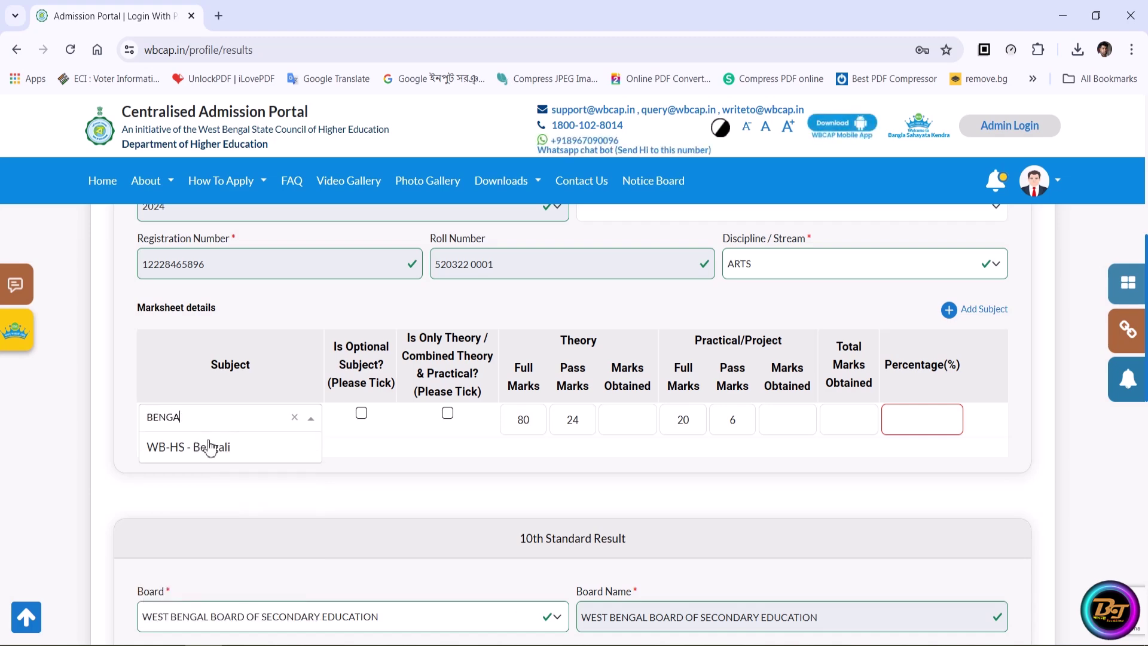
left_click(210, 447)
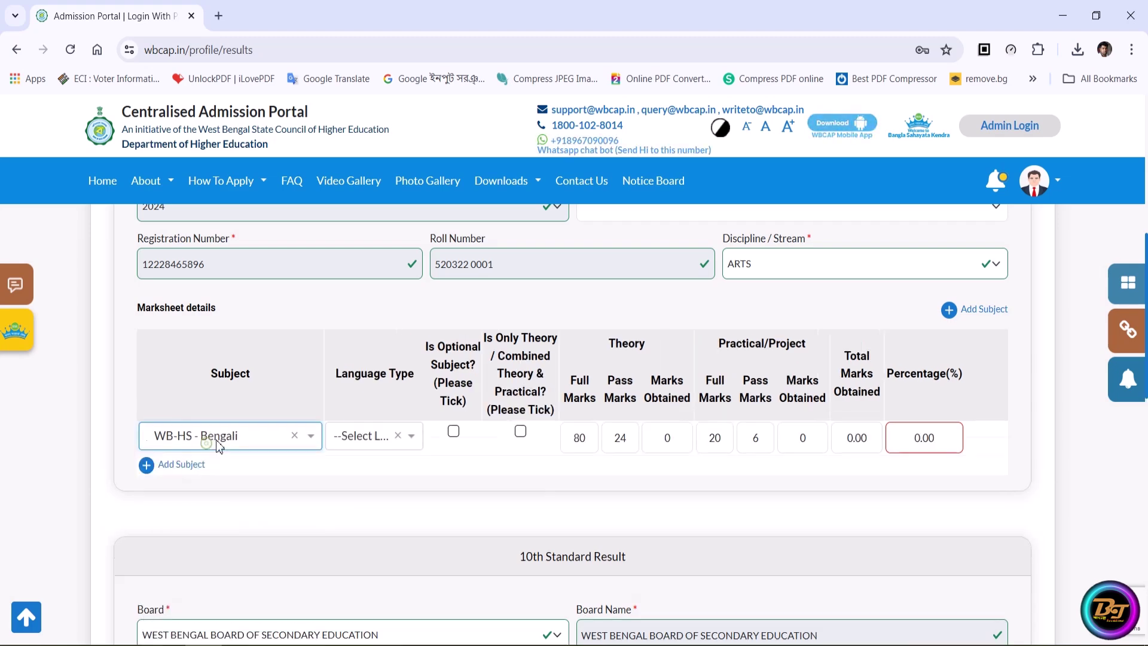
left_click(353, 436)
left_click(365, 505)
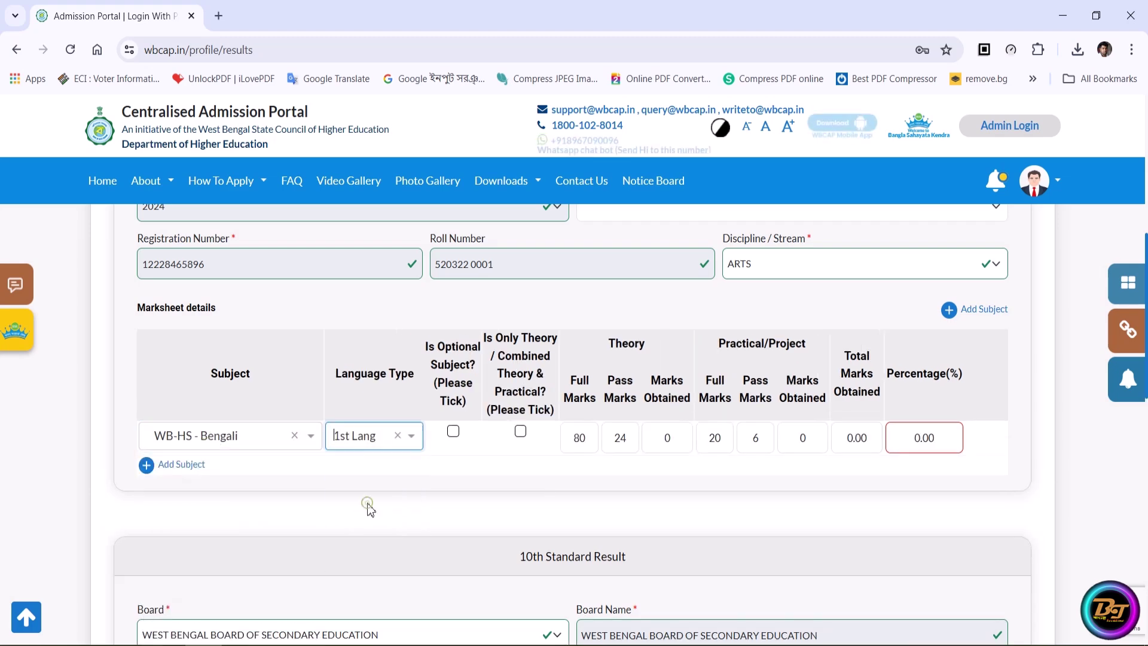
scroll(367, 503, "down", 3)
scroll(367, 503, "up", 1)
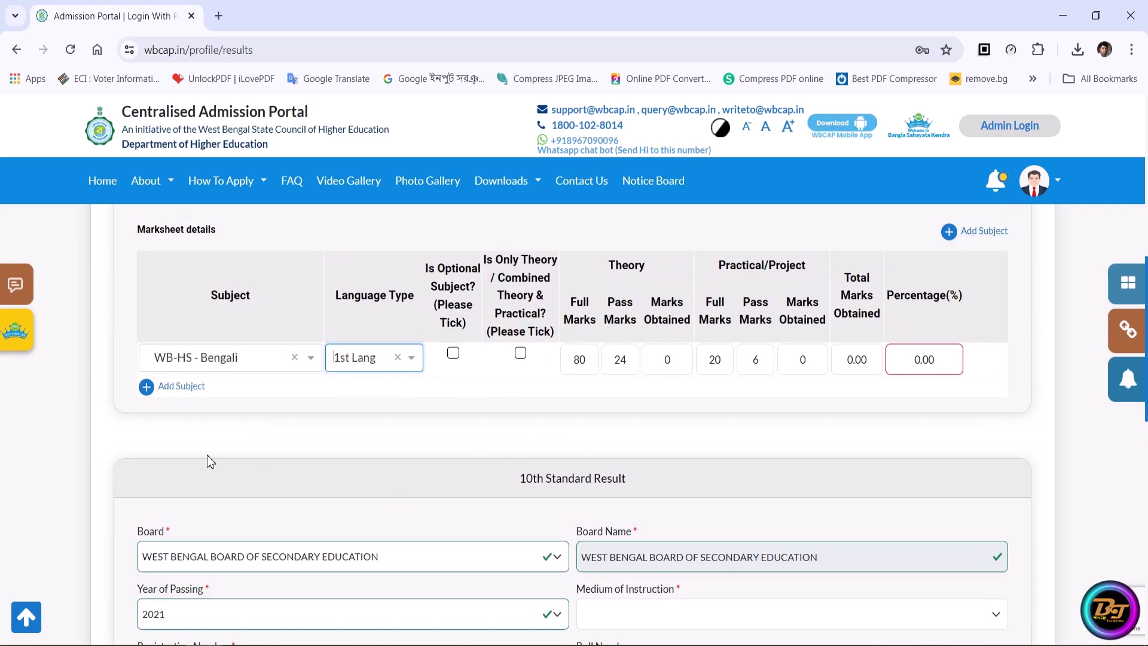
Step: Add a subject row with WB-HS - English as the 2nd language
left_click(186, 387)
left_click(187, 392)
type("E")
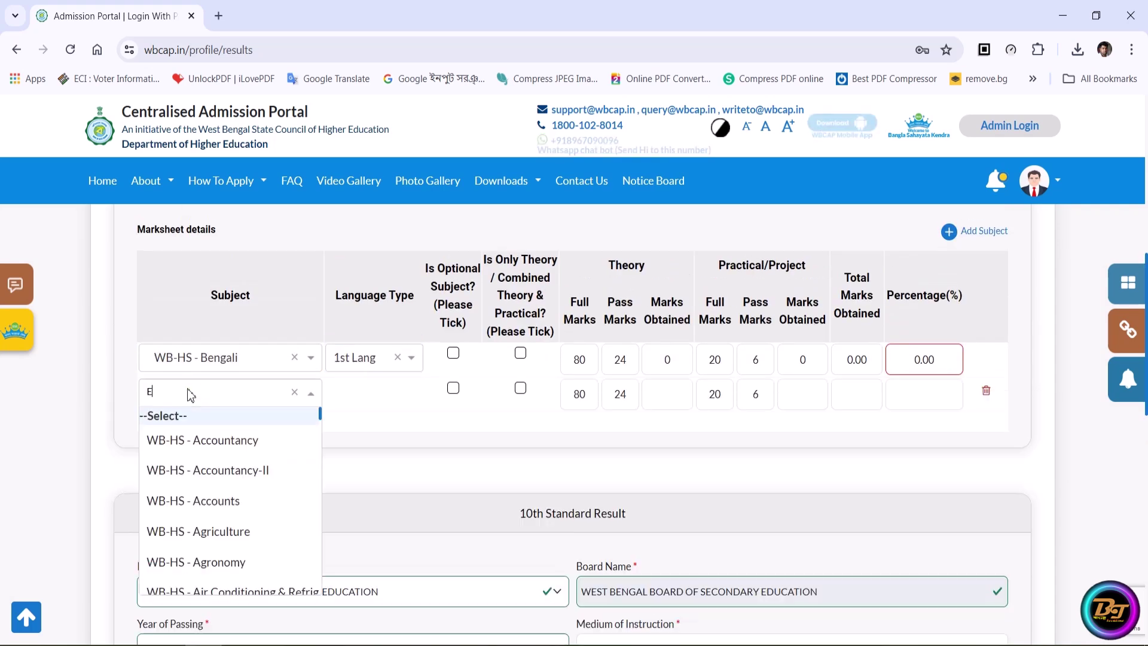
type("NGLISH")
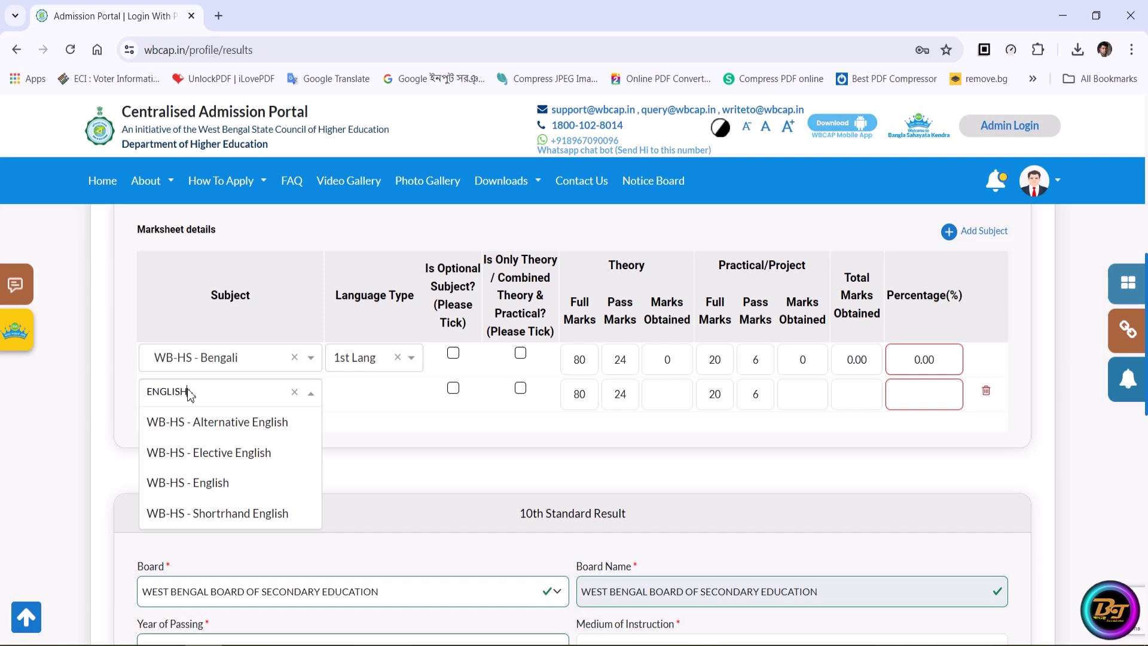
left_click(186, 482)
left_click(343, 397)
left_click(358, 482)
Step: Add rows for WB-HS - Philosophy and WB-HS - History
left_click(181, 423)
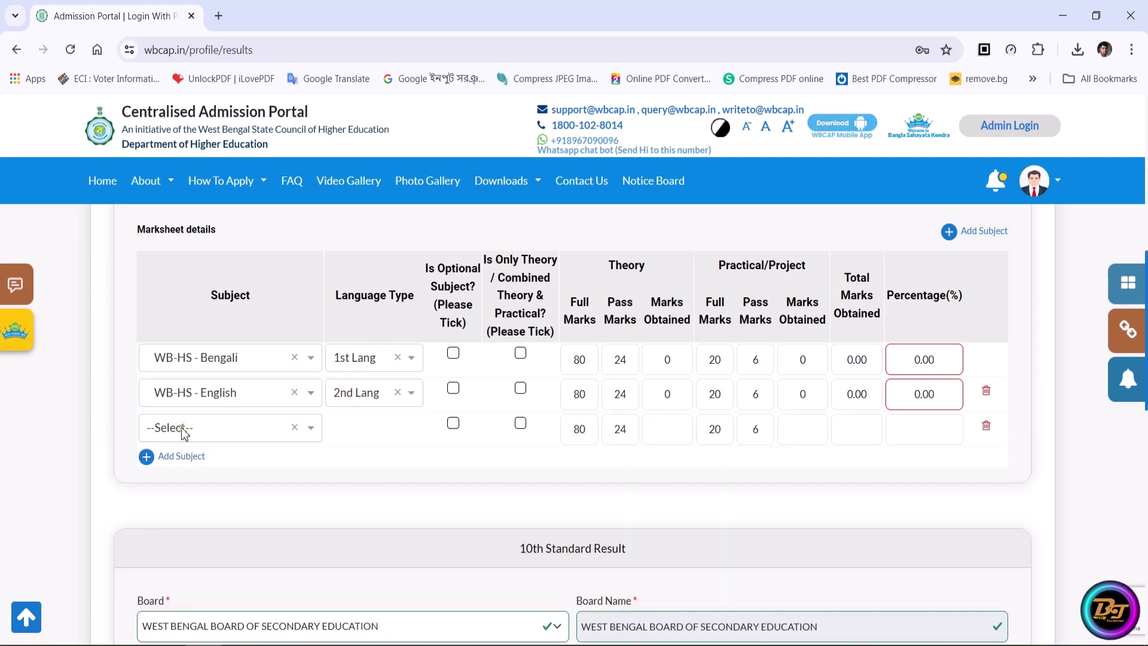
left_click(184, 428)
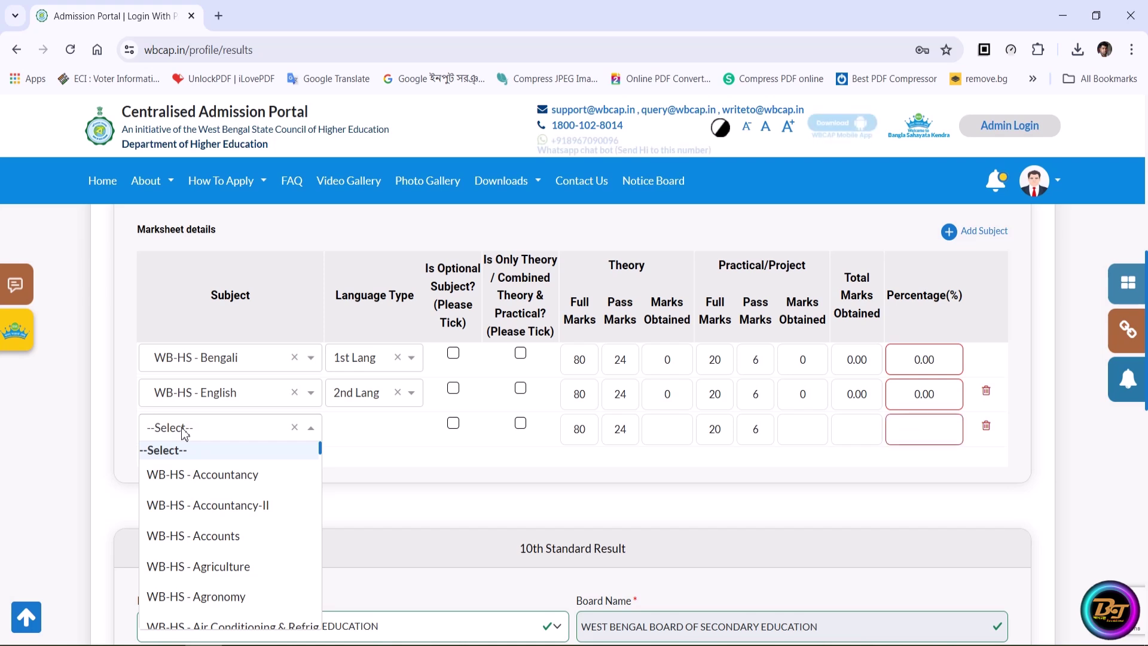
type("PHILOSO")
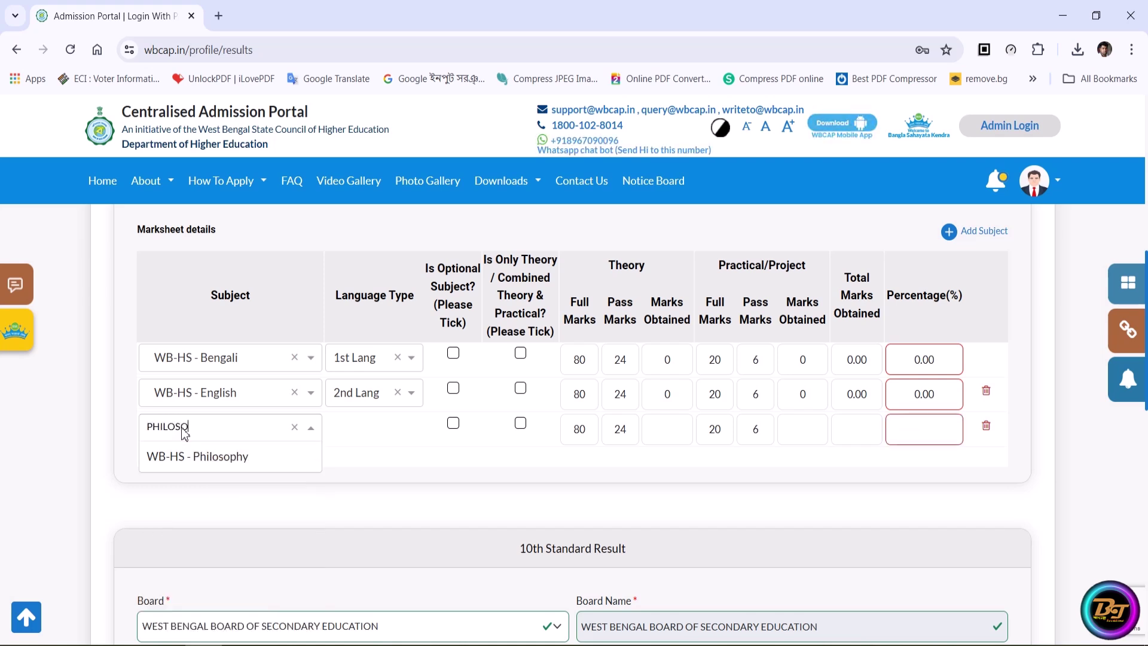
left_click(172, 454)
left_click(174, 457)
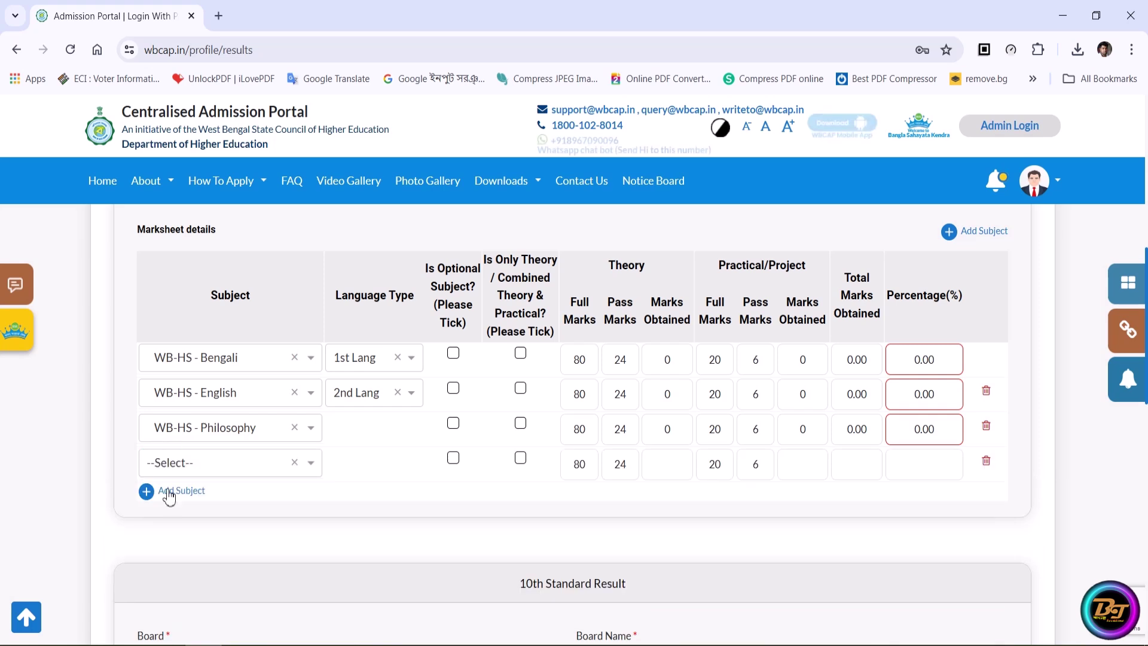
left_click(181, 469)
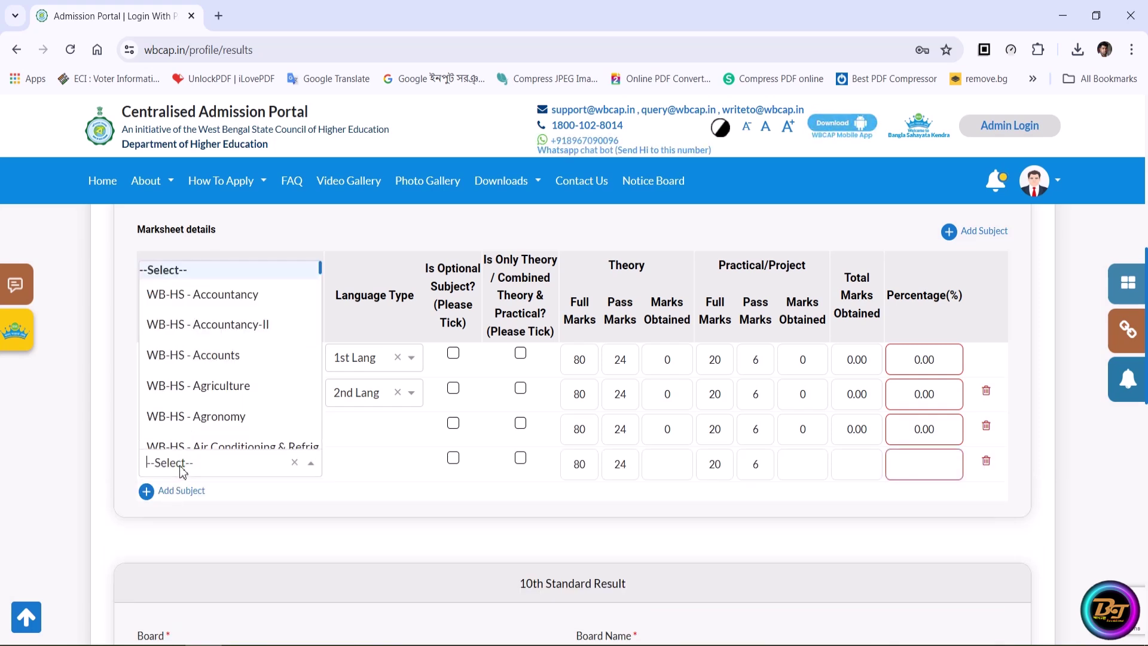
type("HISTORY")
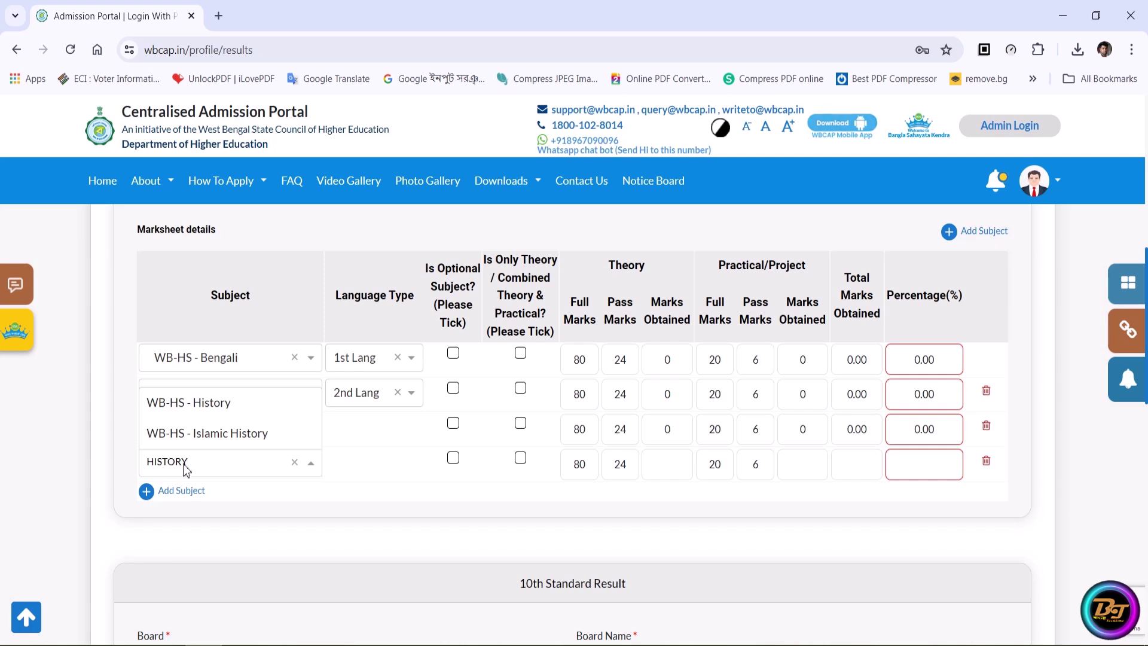
left_click(264, 407)
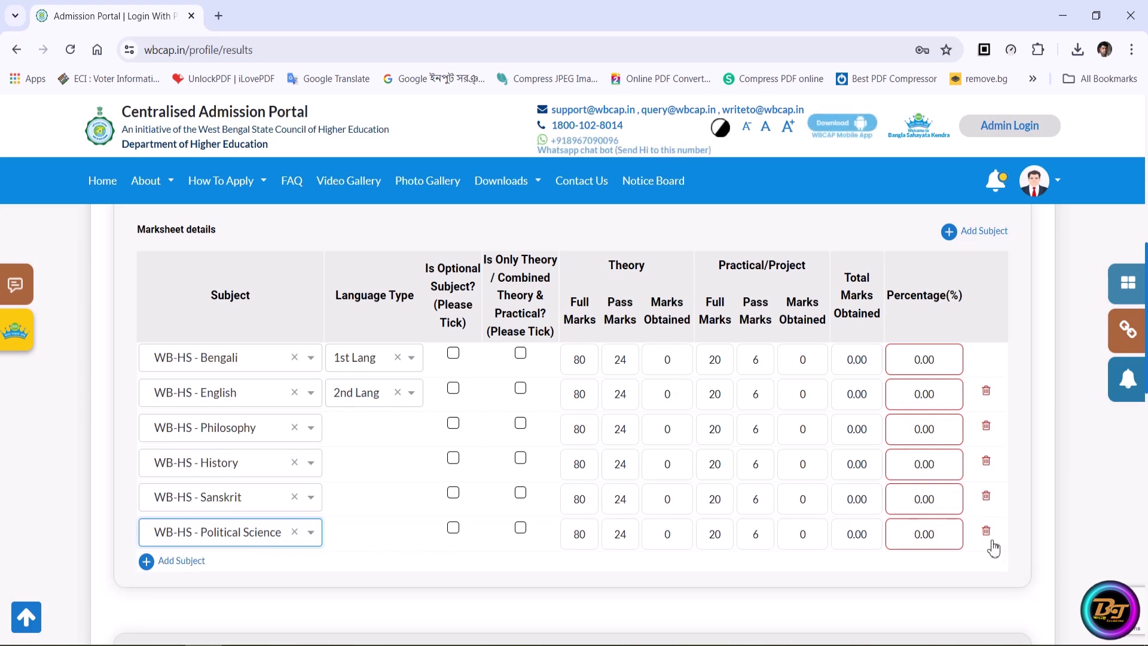
Step: Reselect WB-HS - Political Science for the last row and mark it as optional
left_click(294, 533)
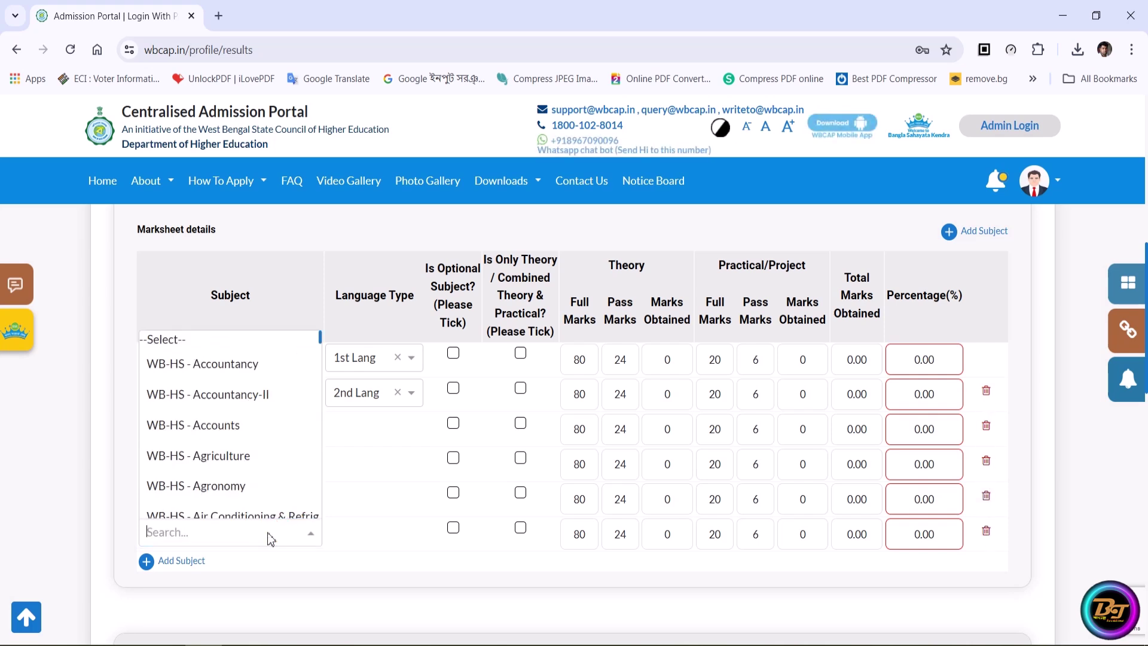
type("Poli")
left_click(267, 502)
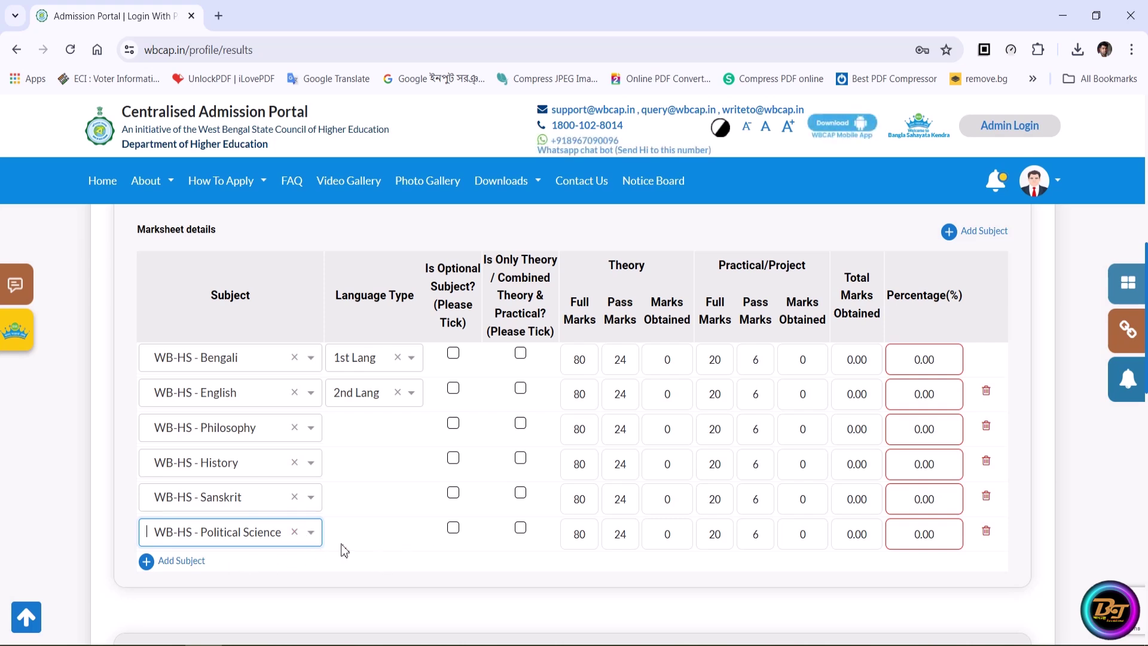
left_click(453, 527)
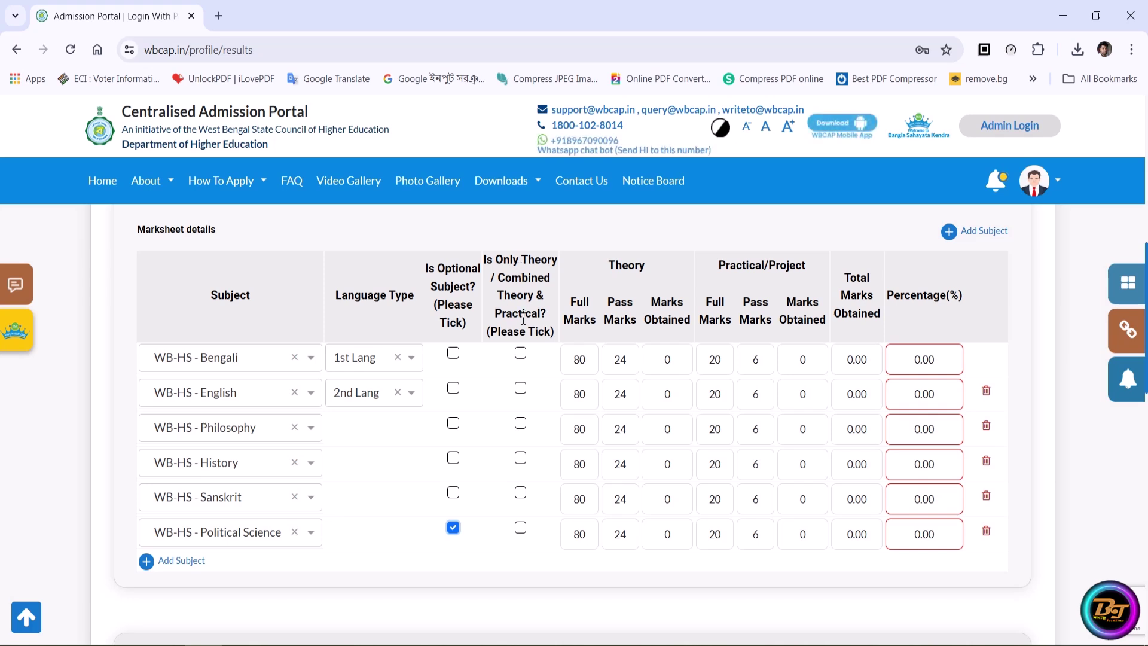
left_click_drag(486, 257, 554, 323)
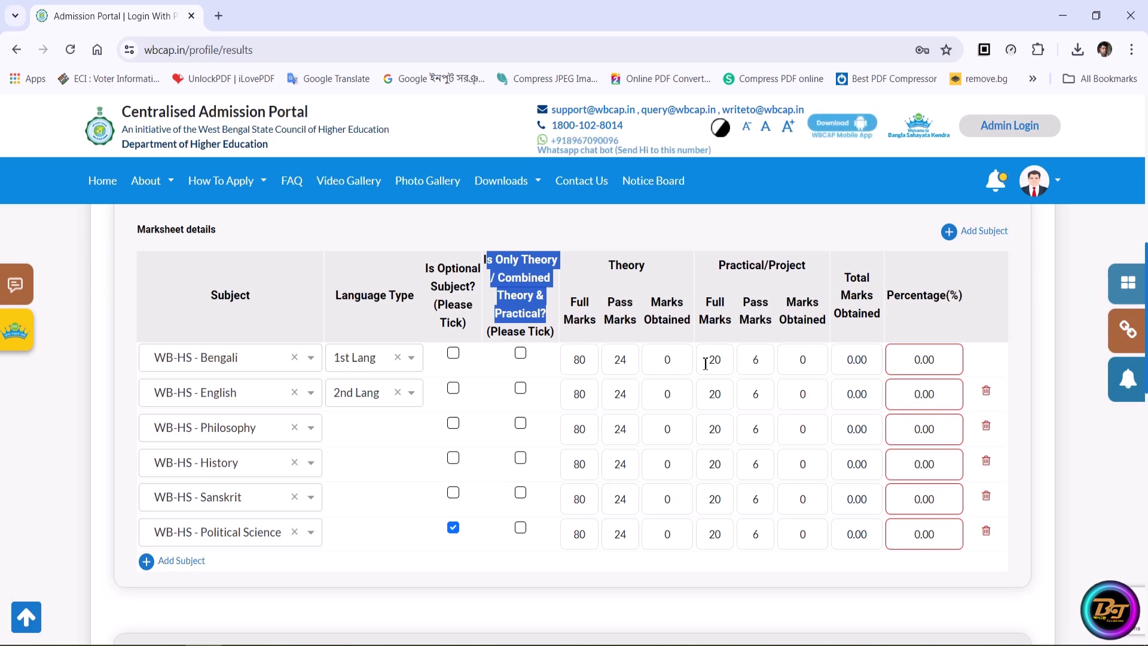
Step: Toggle Bengali's Is Only Theory checkbox, leaving it unticked for theory plus practical
left_click(531, 292)
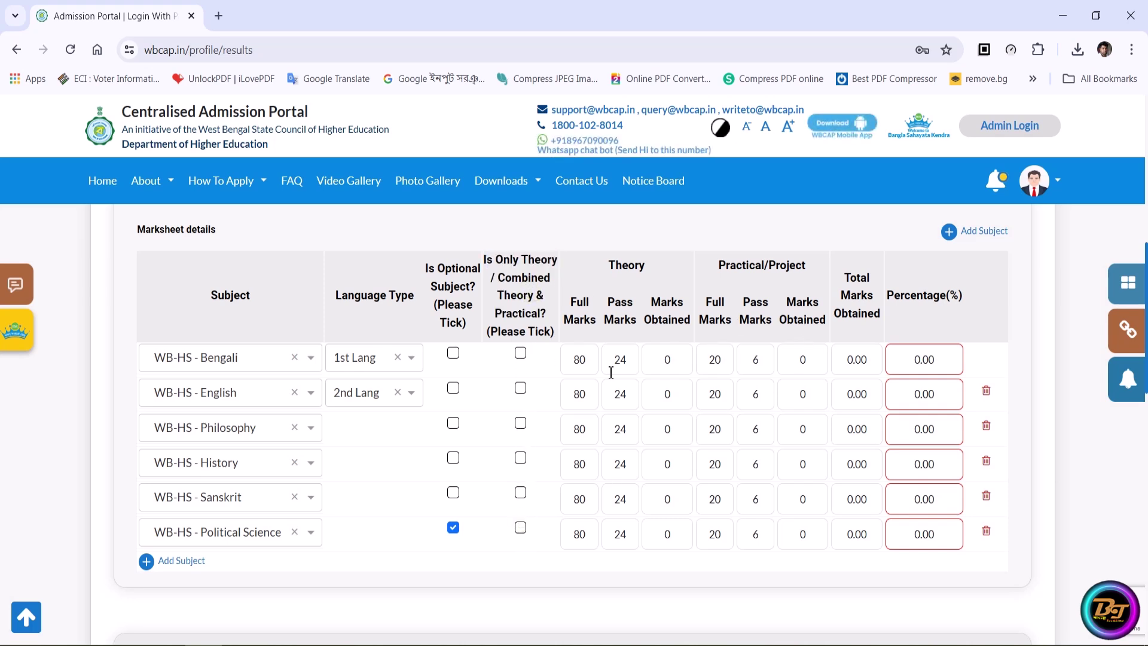
left_click(520, 353)
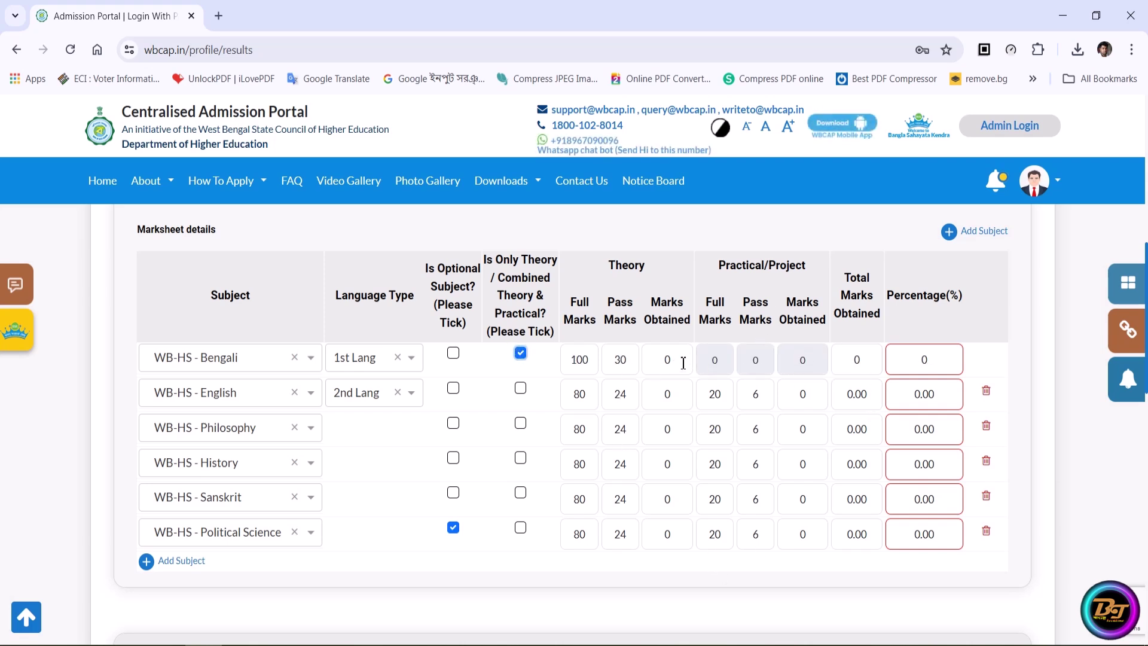
left_click(522, 354)
left_click(521, 353)
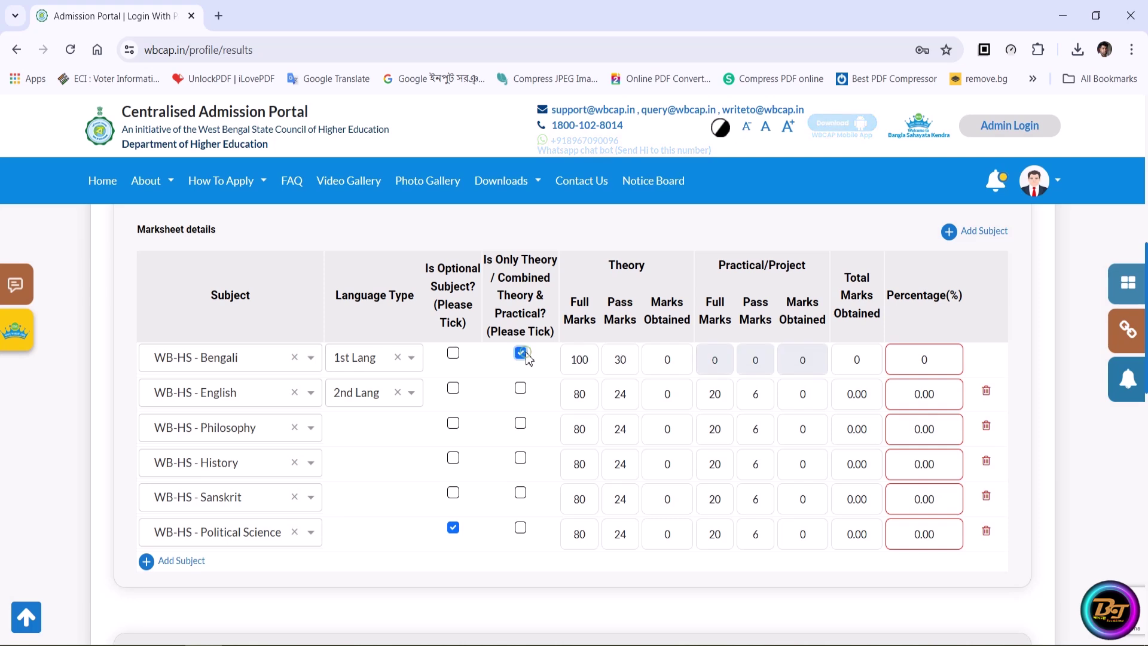
left_click(523, 353)
left_click(524, 354)
left_click(523, 354)
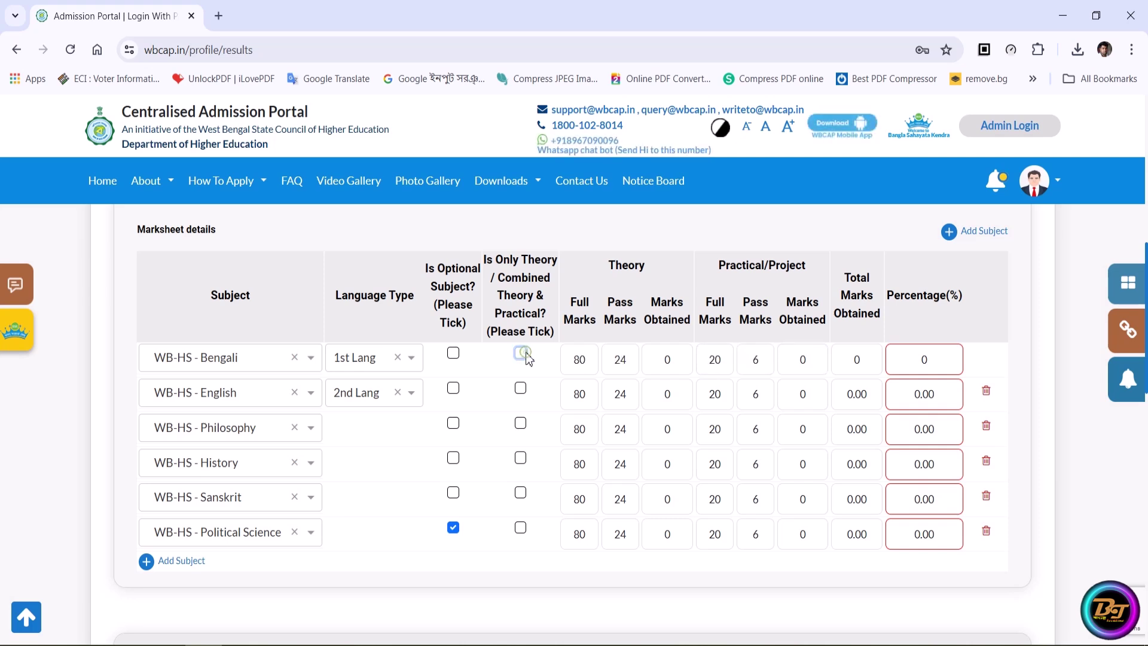
left_click(522, 354)
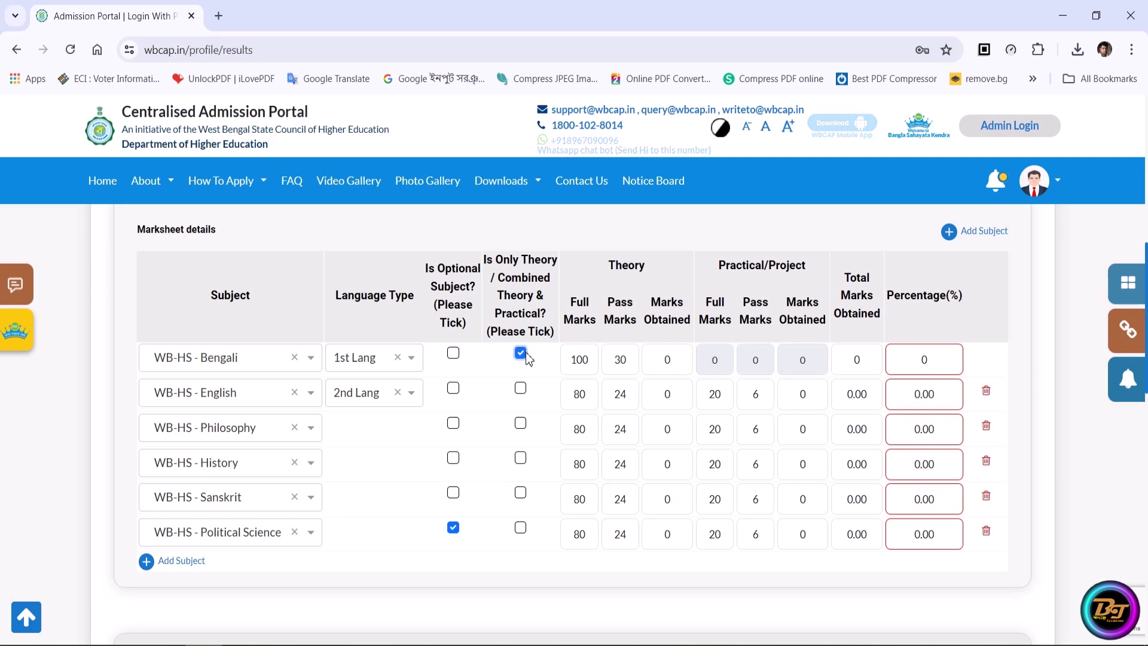
left_click(522, 355)
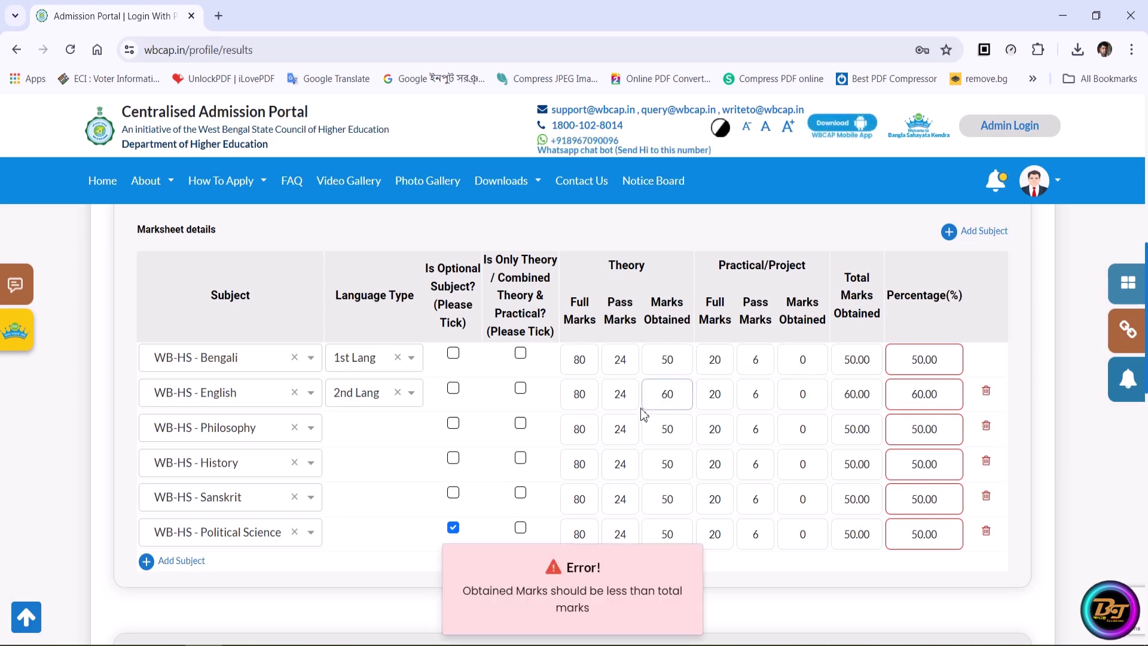
left_click_drag(667, 429, 653, 430)
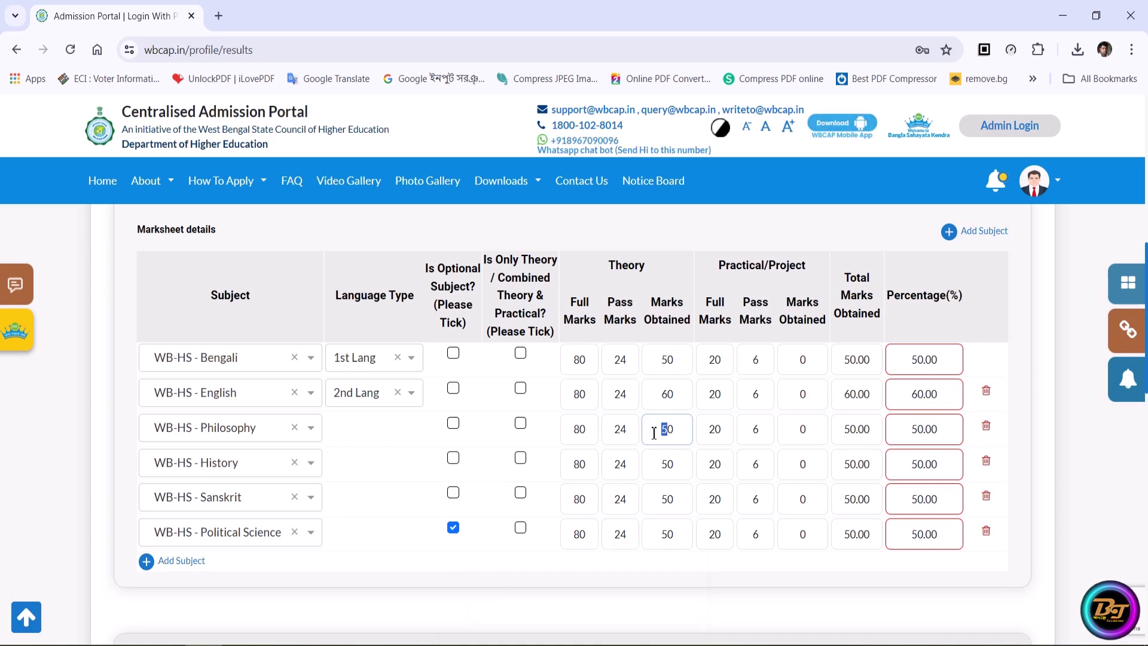
Step: Change theory marks to 68 Philosophy, 55 History, 59 Sanskrit and 60 Political Science
double_click(661, 433)
type("68")
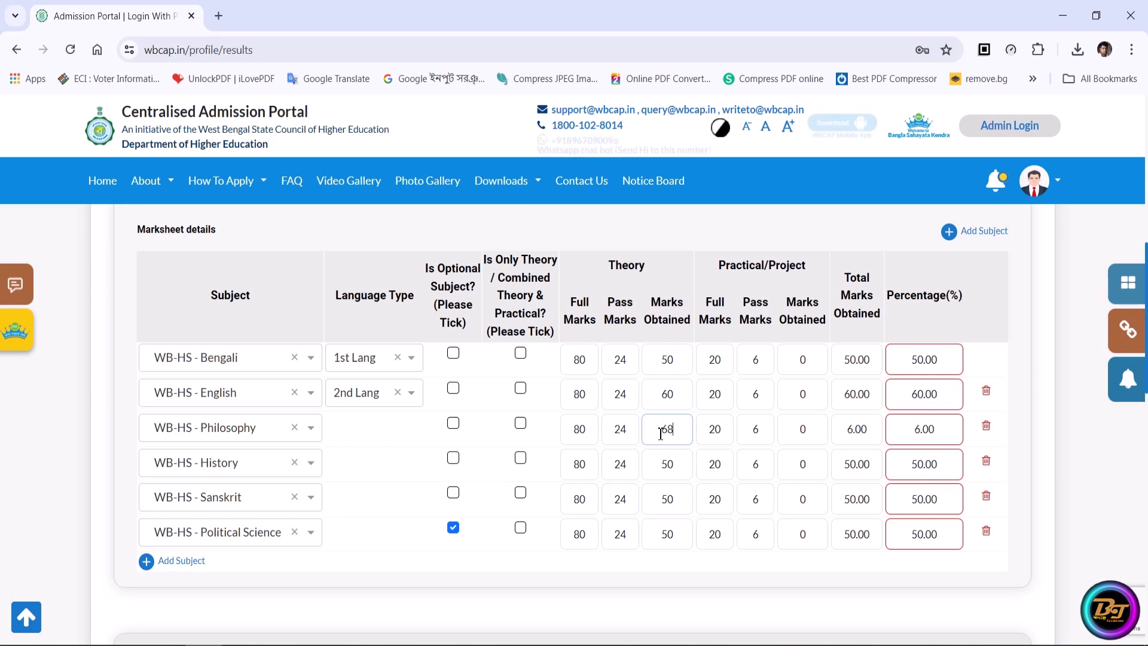
left_click_drag(690, 465, 655, 500)
type("55")
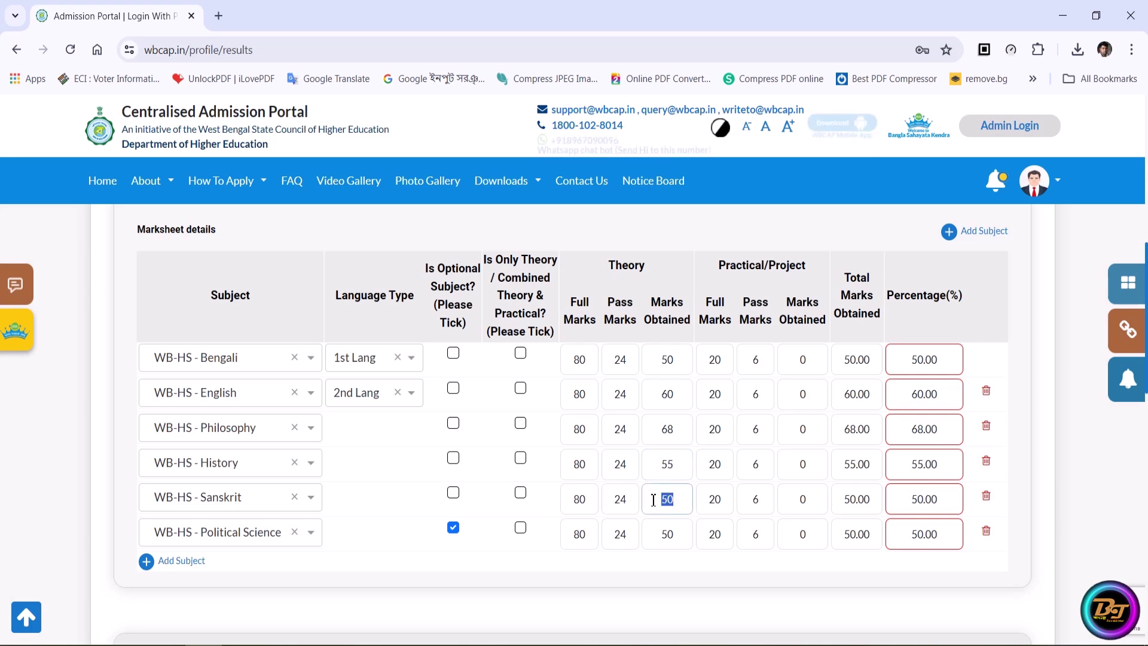
type("59")
left_click_drag(680, 534, 658, 536)
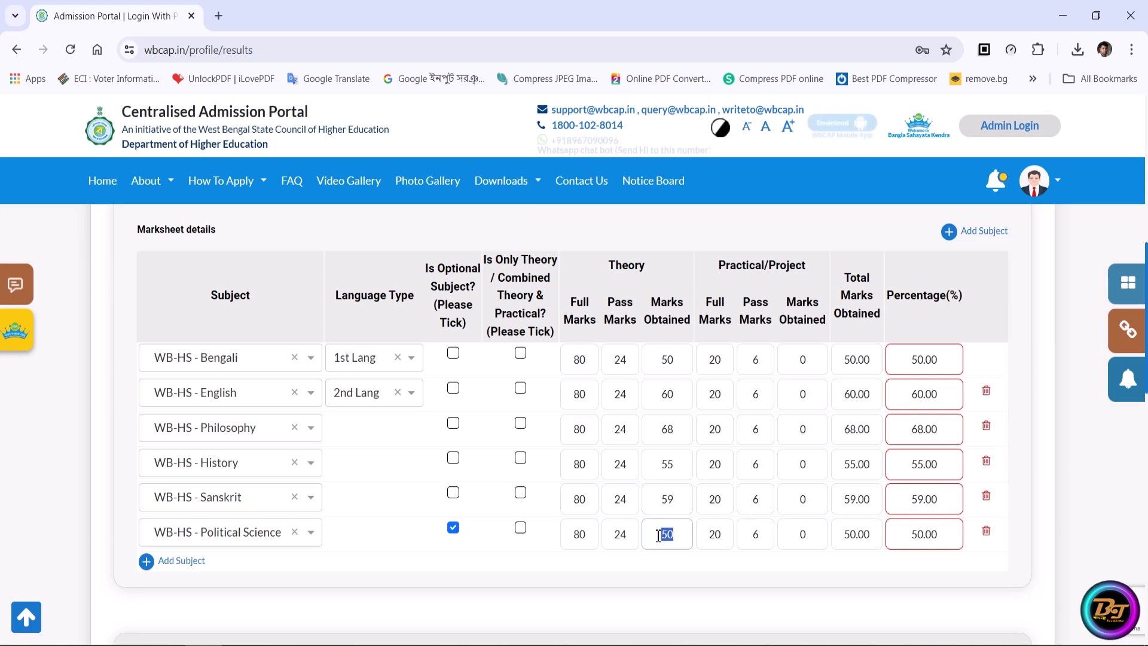
type("60")
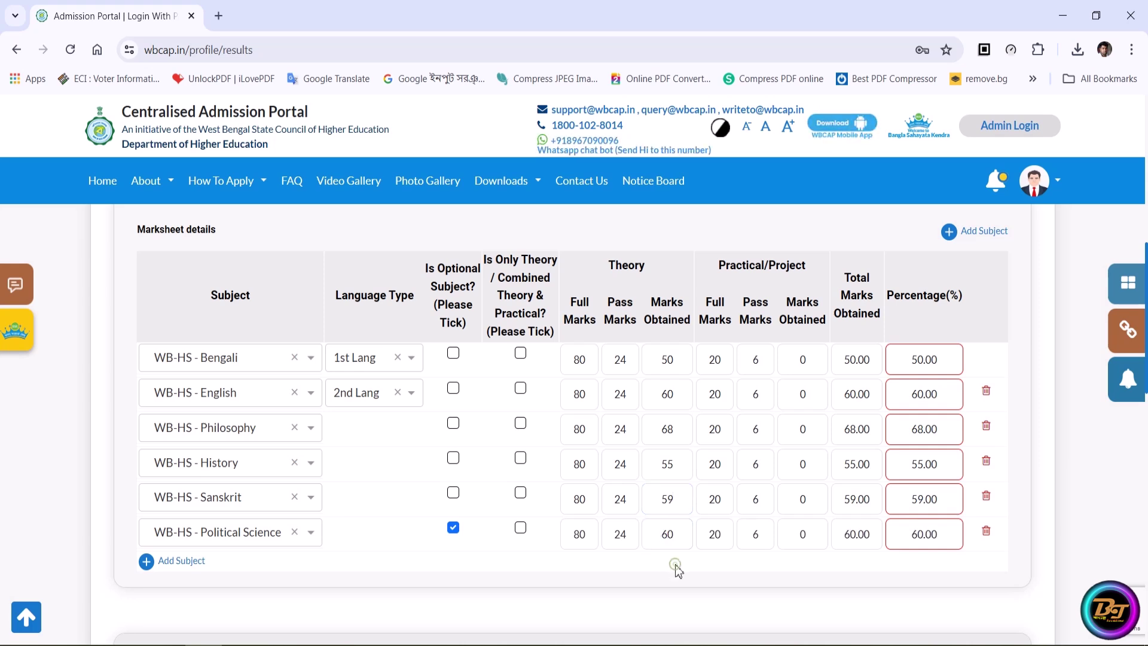
Step: Enter 20 as the practical marks obtained for all six subjects
left_click(799, 360)
type("2")
left_click(799, 393)
type("2")
left_click(800, 425)
type("2")
left_click(800, 461)
type("2")
left_click(801, 501)
type("2")
left_click(801, 533)
type("2")
left_click(823, 579)
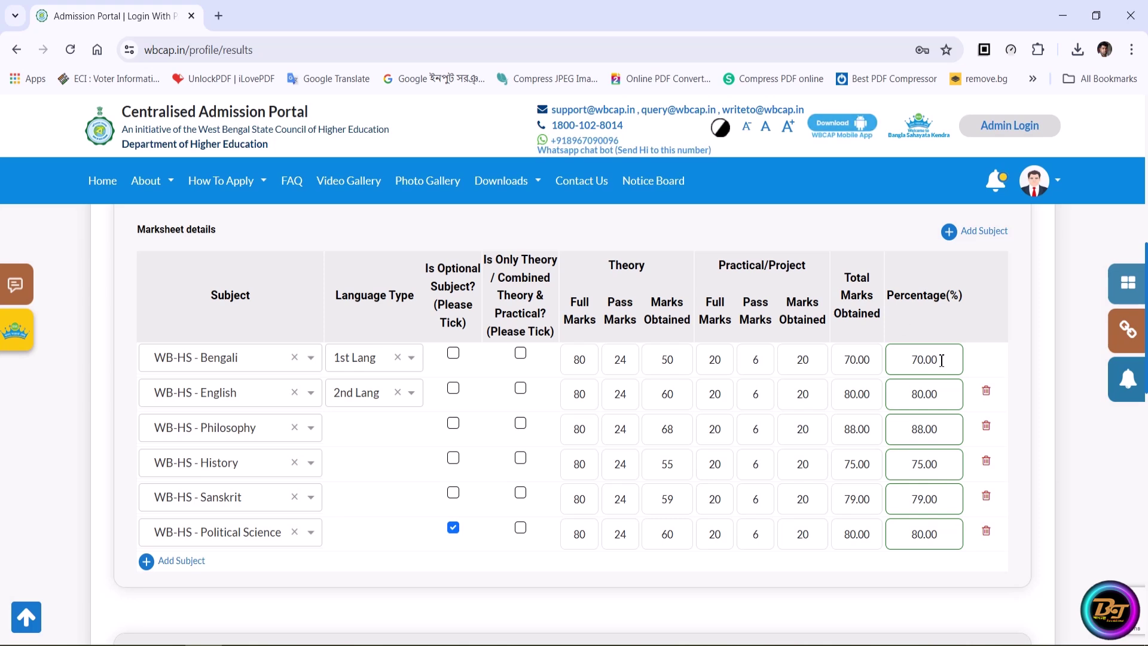
Step: Set the 10th Standard medium of instruction to BENGALI
scroll(945, 459, "down", 1)
scroll(944, 460, "down", 5)
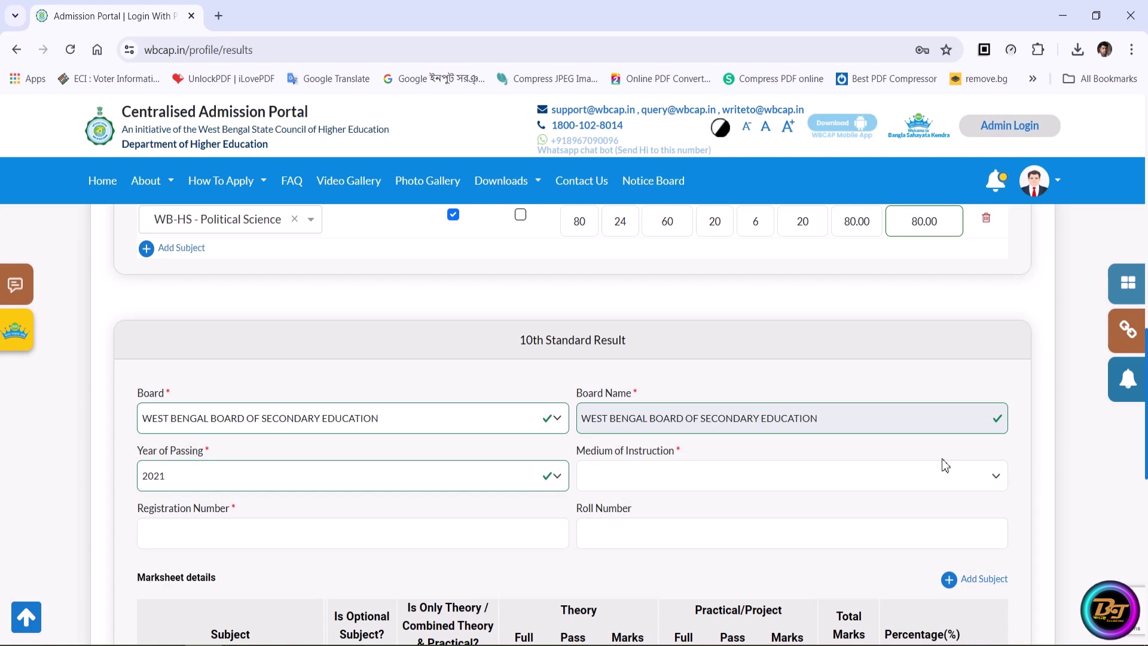
scroll(944, 465, "down", 3)
left_click(597, 320)
left_click(618, 356)
Step: Enter the 10th registration number and move to the roll number field
left_click(373, 374)
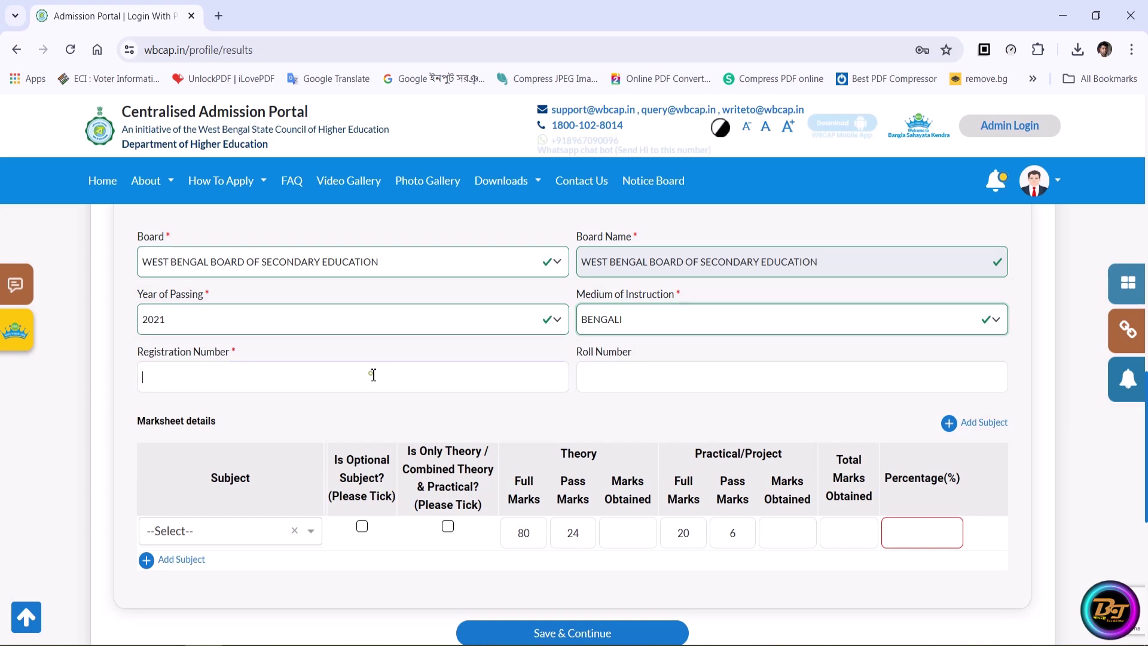
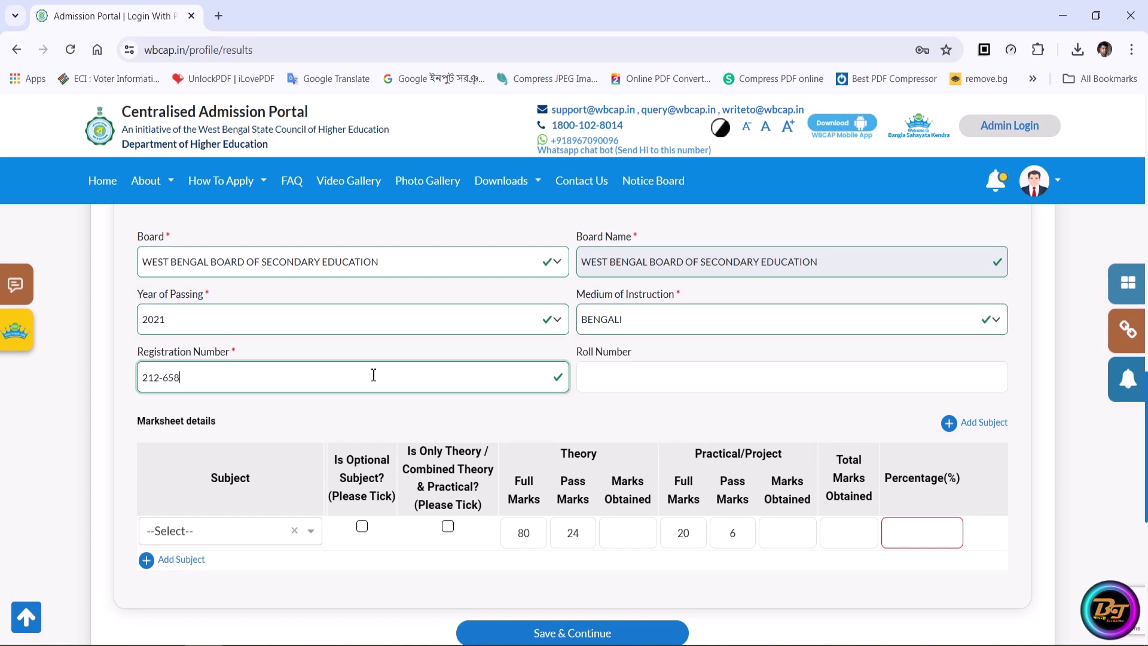
left_click(626, 370)
left_click(626, 371)
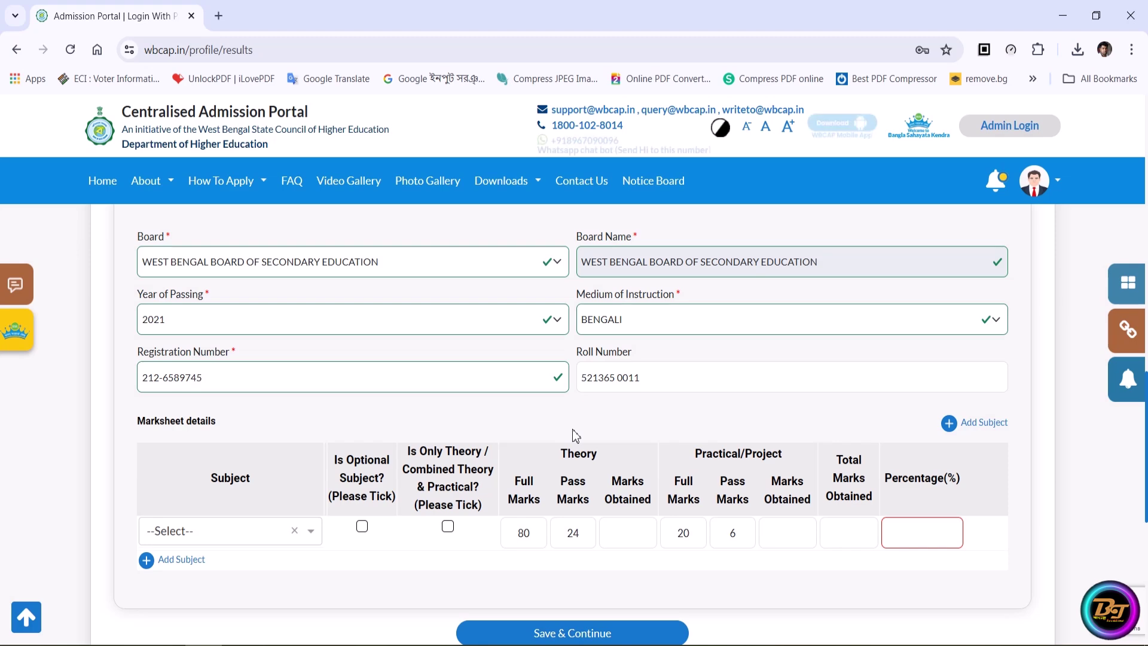
Step: Keep WEST BENGAL BOARD as the 10th Standard board
left_click(392, 252)
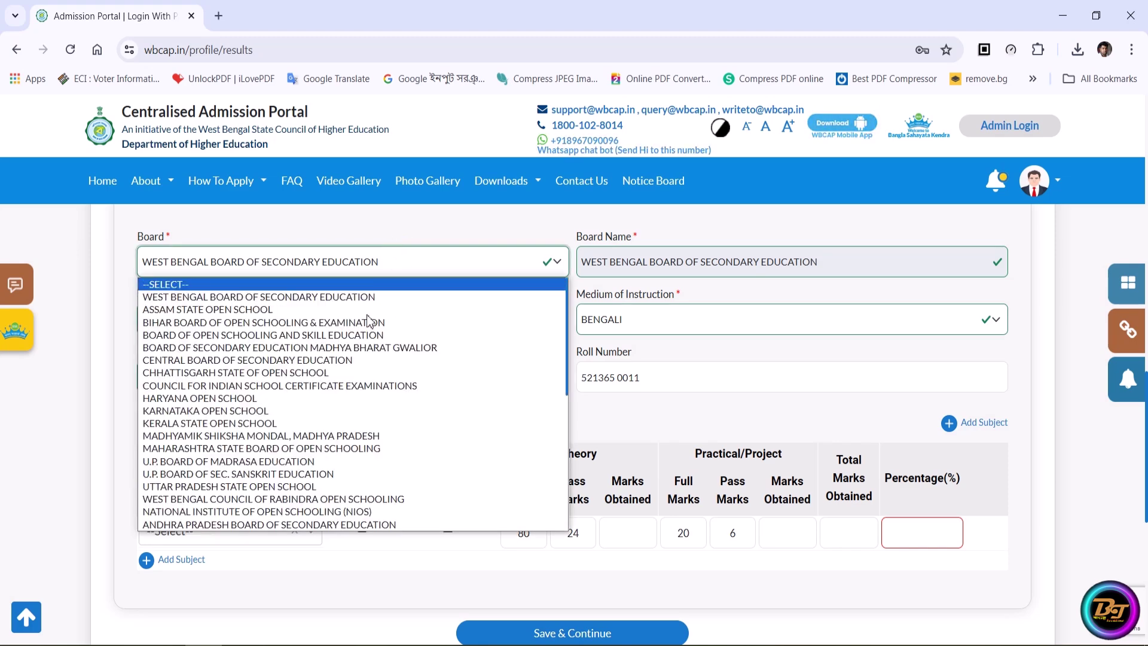
scroll(346, 385, "down", 5)
scroll(348, 390, "up", 5)
left_click(382, 265)
left_click(382, 264)
double_click(382, 264)
double_click(382, 264)
left_click(382, 264)
double_click(382, 264)
Step: Set the year of passing to 2022 and verify the registration and roll numbers
left_click(355, 314)
left_click(299, 380)
left_click(291, 321)
left_click(291, 321)
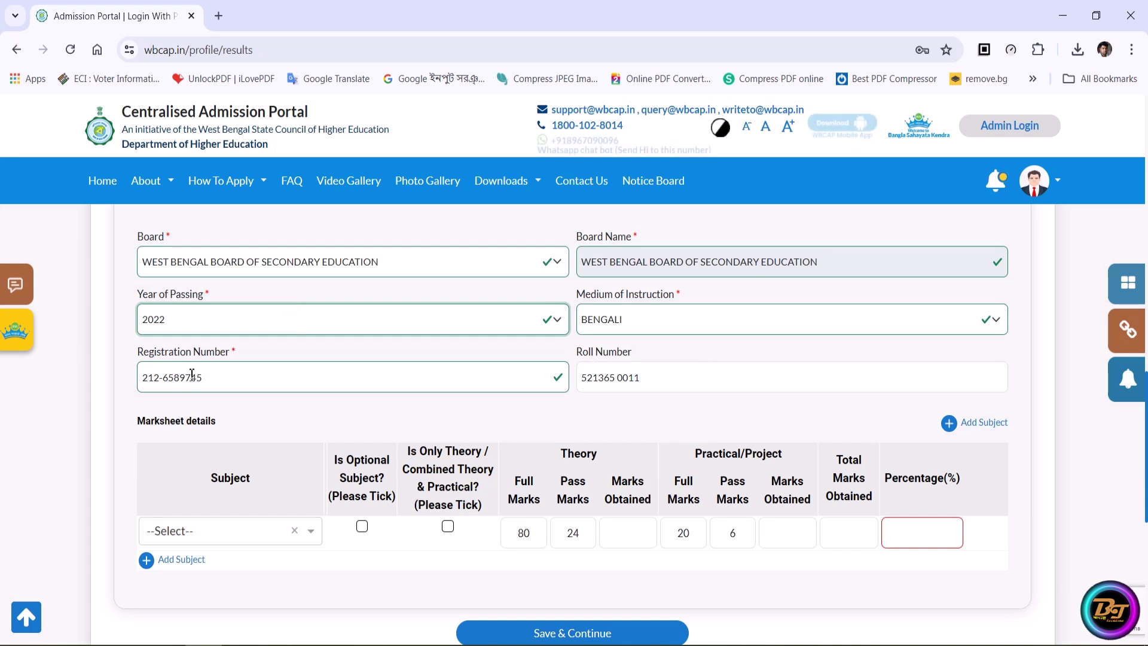
left_click_drag(216, 377, 143, 389)
triple_click(661, 389)
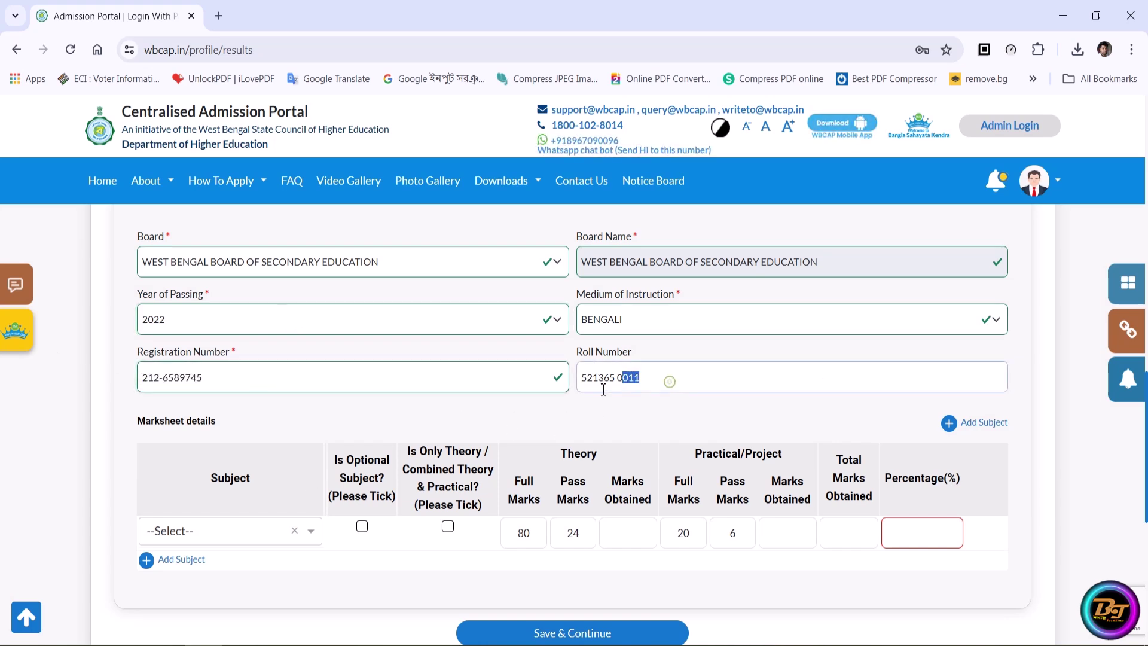
left_click(560, 416)
Step: Choose Bengali as the first 10th-standard subject
scroll(1138, 286, "down", 4)
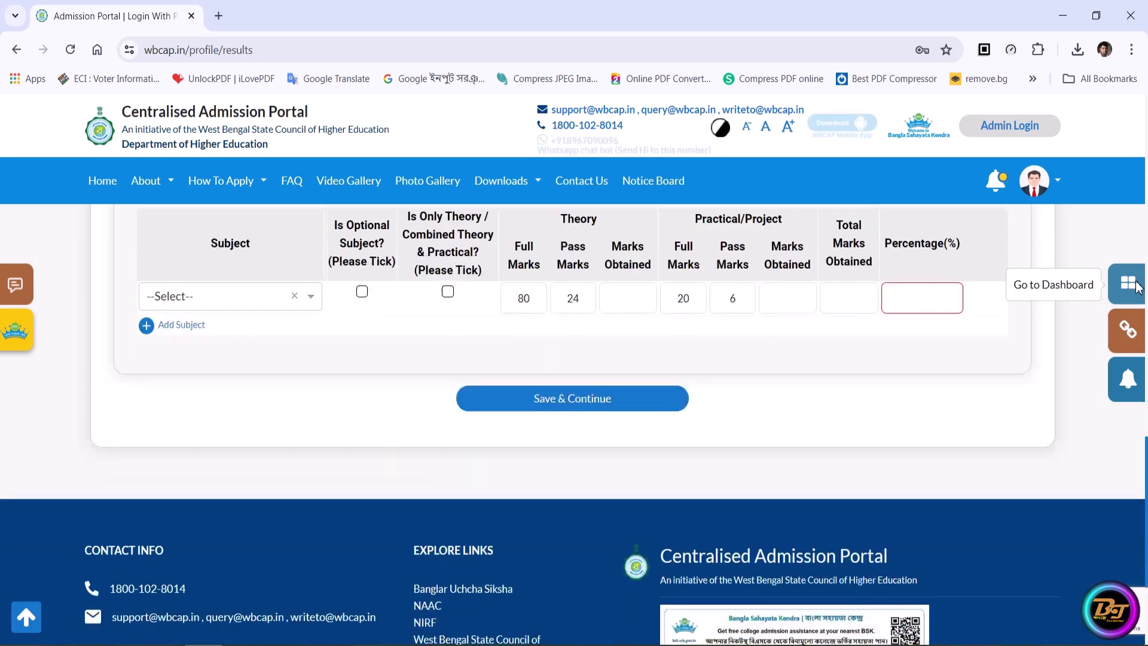
left_click(261, 298)
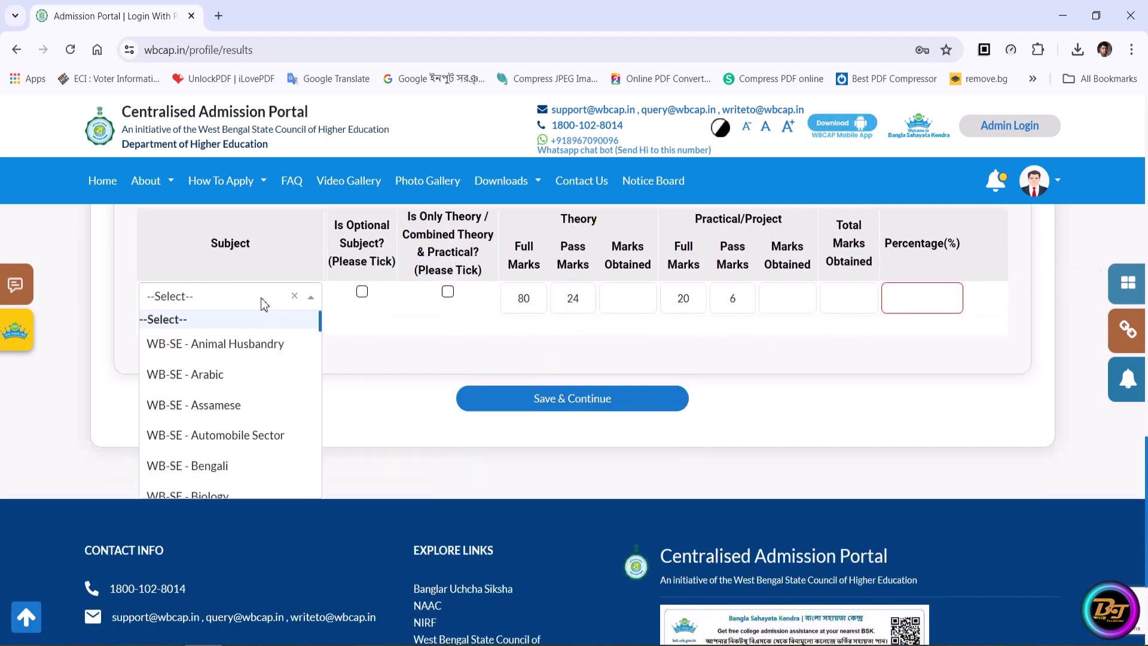
type("ben")
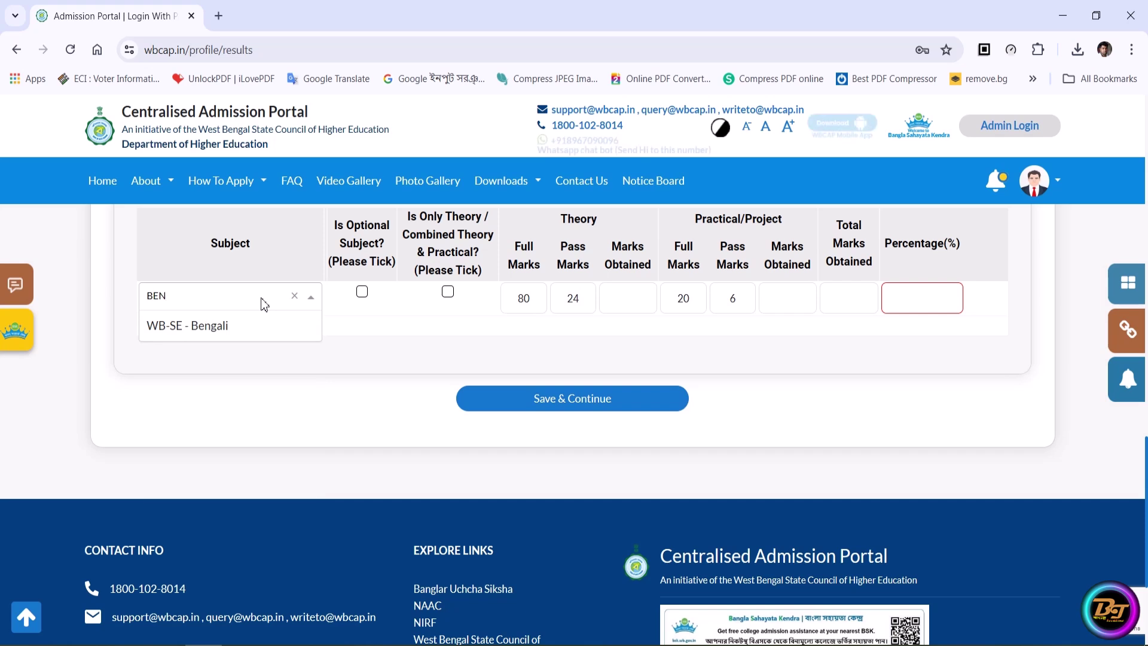
left_click(238, 325)
Step: Add English as the second subject and mark Work Education optional and theory-only
left_click(182, 342)
left_click(193, 350)
type("ENGLISH")
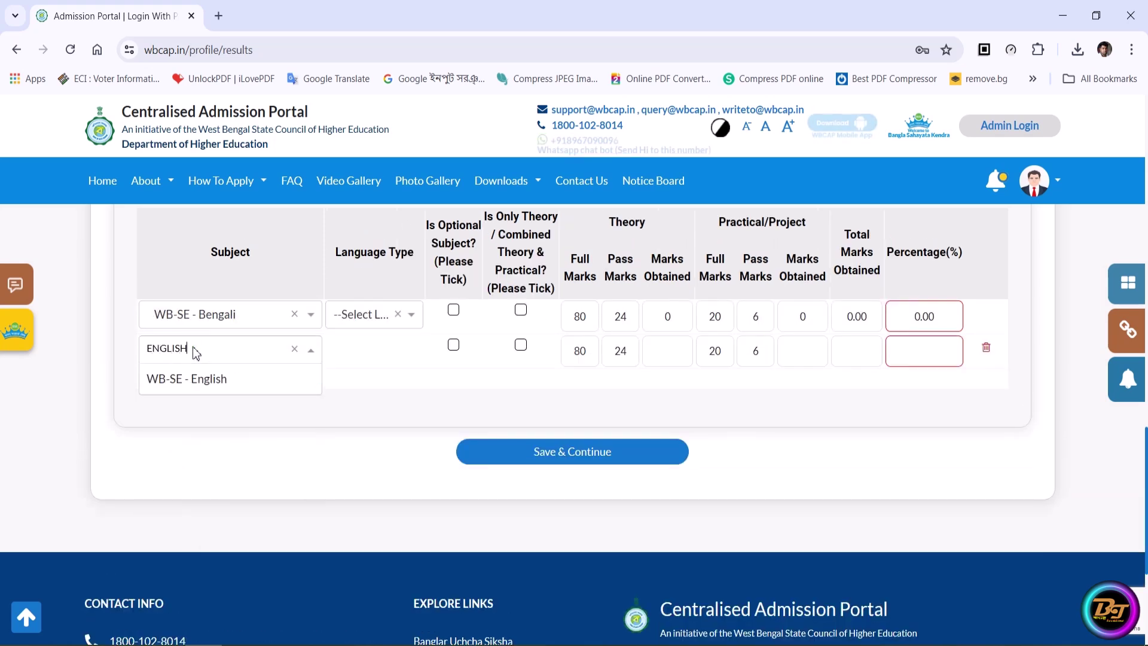
left_click(167, 381)
left_click(169, 380)
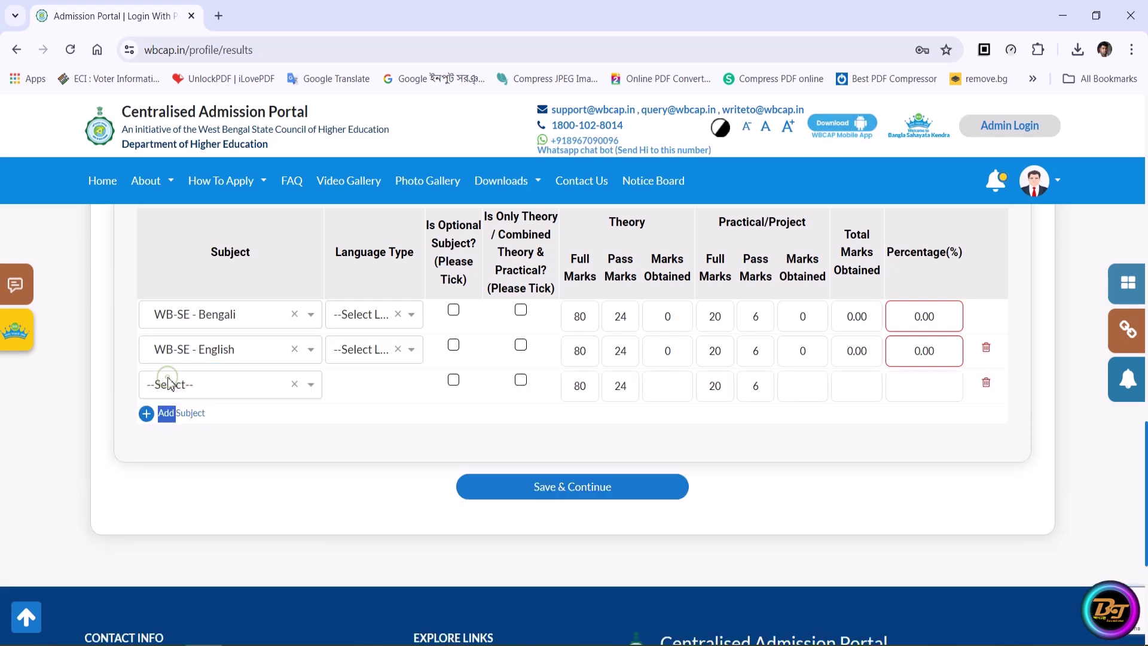
left_click(453, 554)
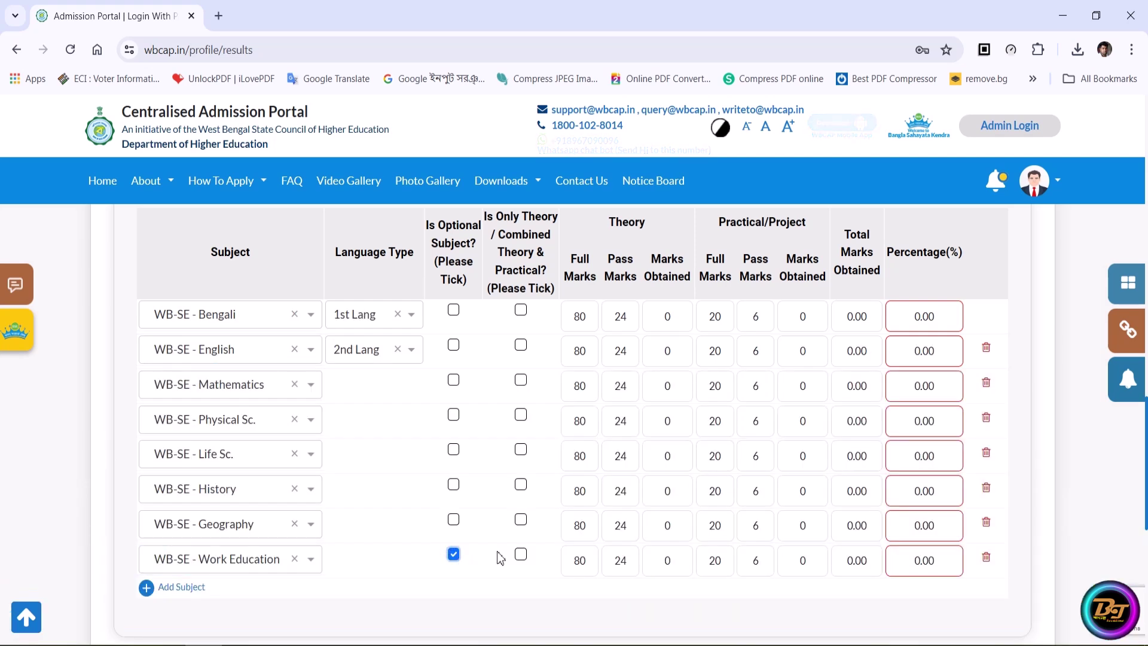
left_click(521, 553)
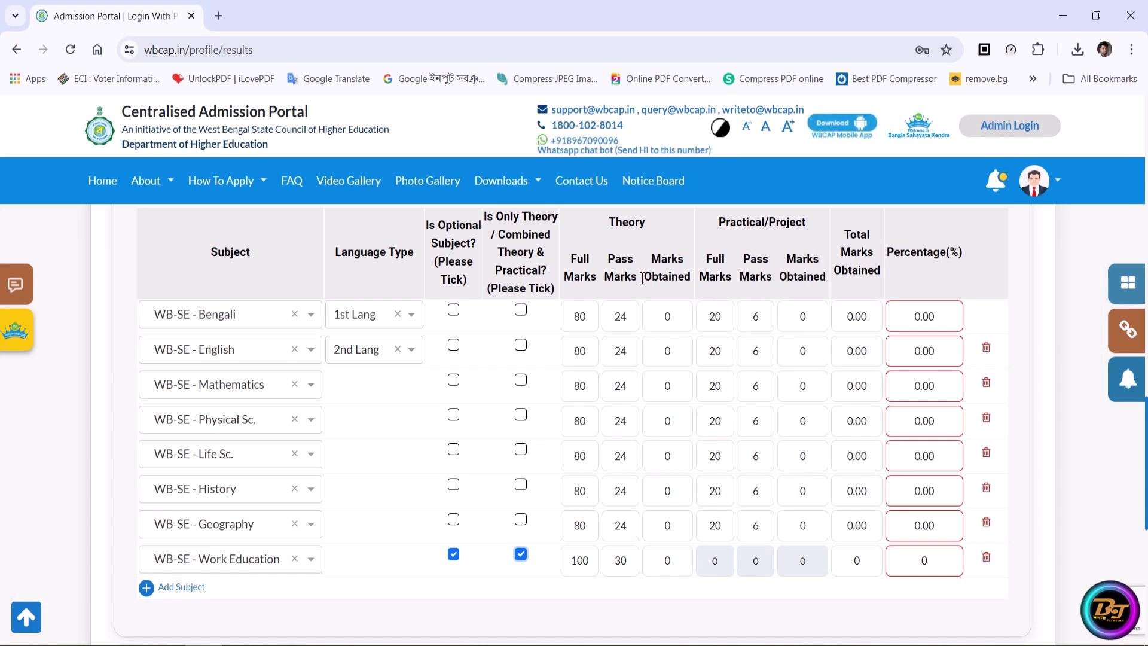
Step: Mark Bengali, English, Mathematics, Physical Sc., Life Sc., History and Geography as theory-only
left_click(521, 310)
left_click(521, 344)
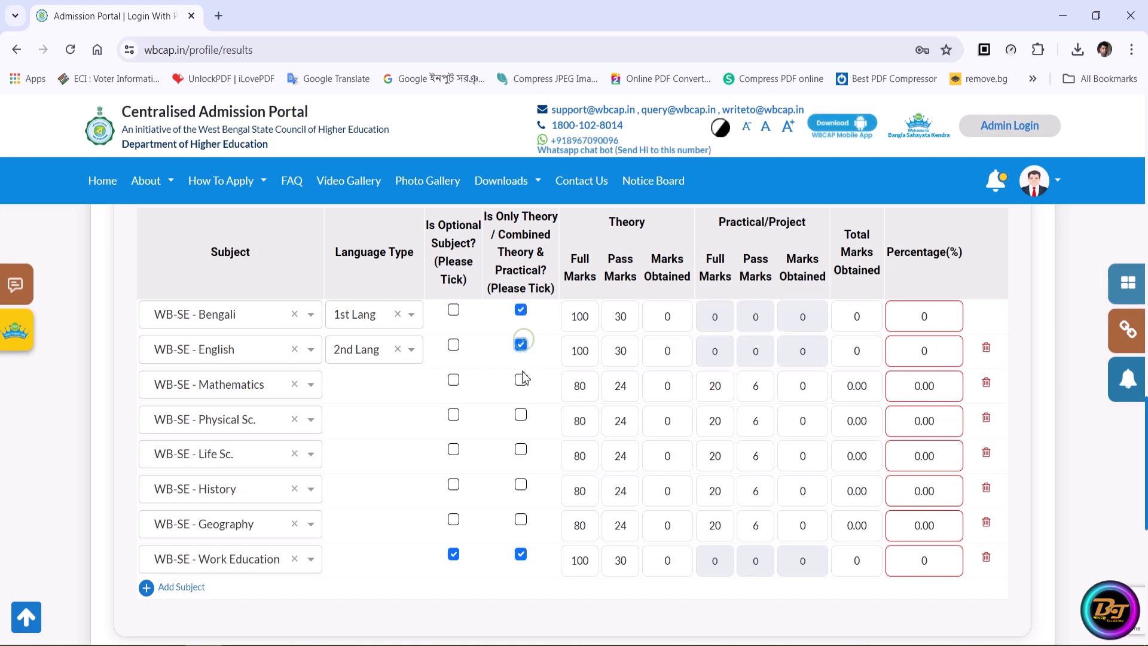
left_click(520, 380)
left_click(521, 415)
left_click(521, 449)
left_click(521, 484)
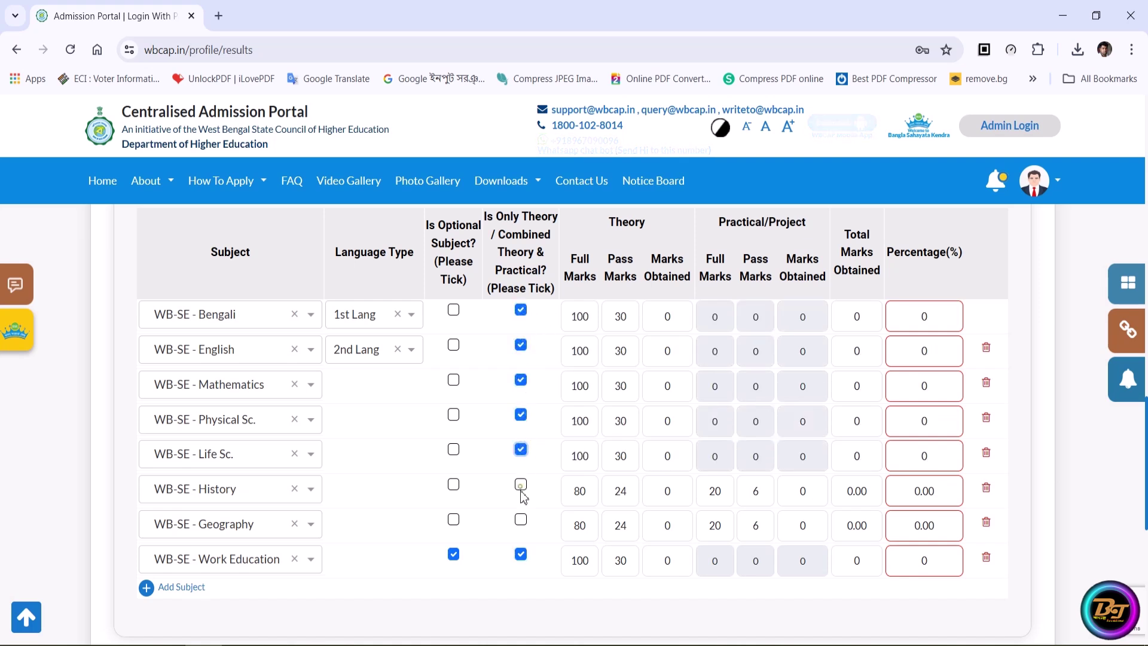
left_click(521, 520)
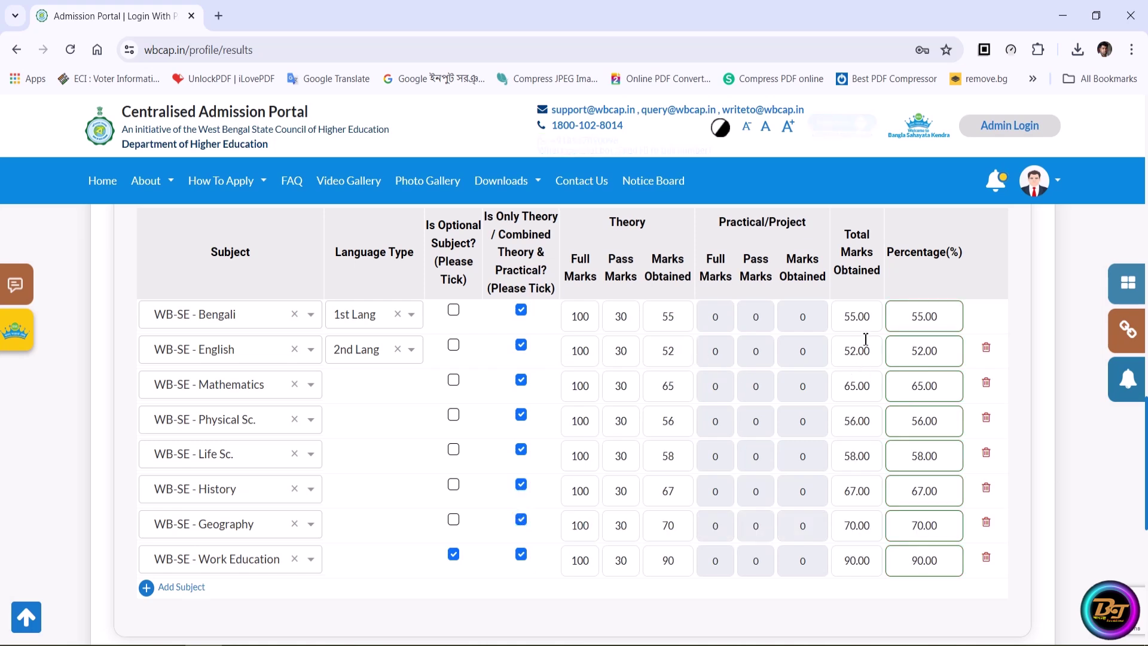
Step: Change the subjects' pass marks from 30 to 25
left_click_drag(628, 317, 613, 319)
type("25")
left_click_drag(628, 356, 613, 490)
type("2525252525")
double_click(616, 526)
type("2")
double_click(632, 555)
type("25")
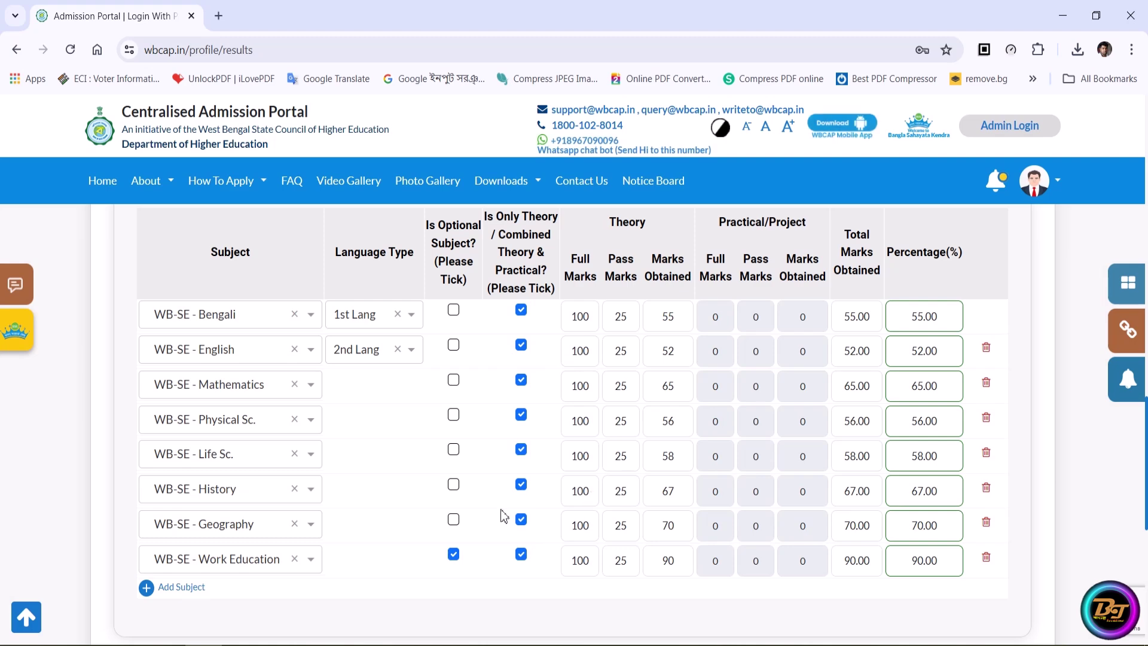
scroll(501, 514, "down", 5)
scroll(502, 515, "up", 1)
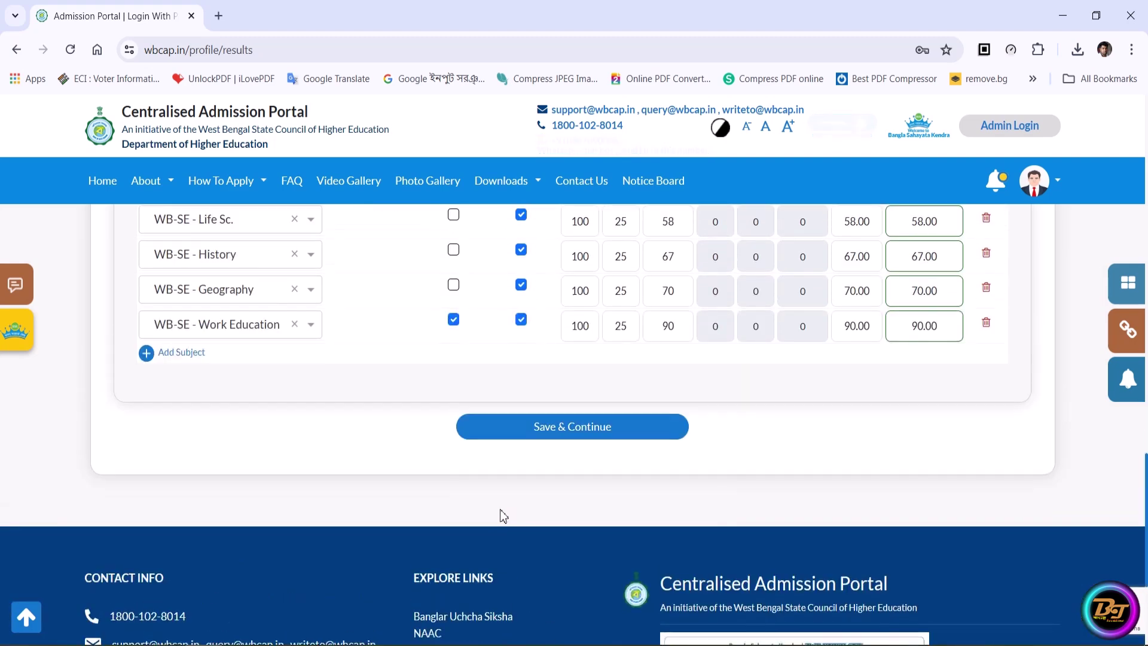
Step: After the save error, set the 10+2 medium of instruction to BENGALI
left_click(550, 435)
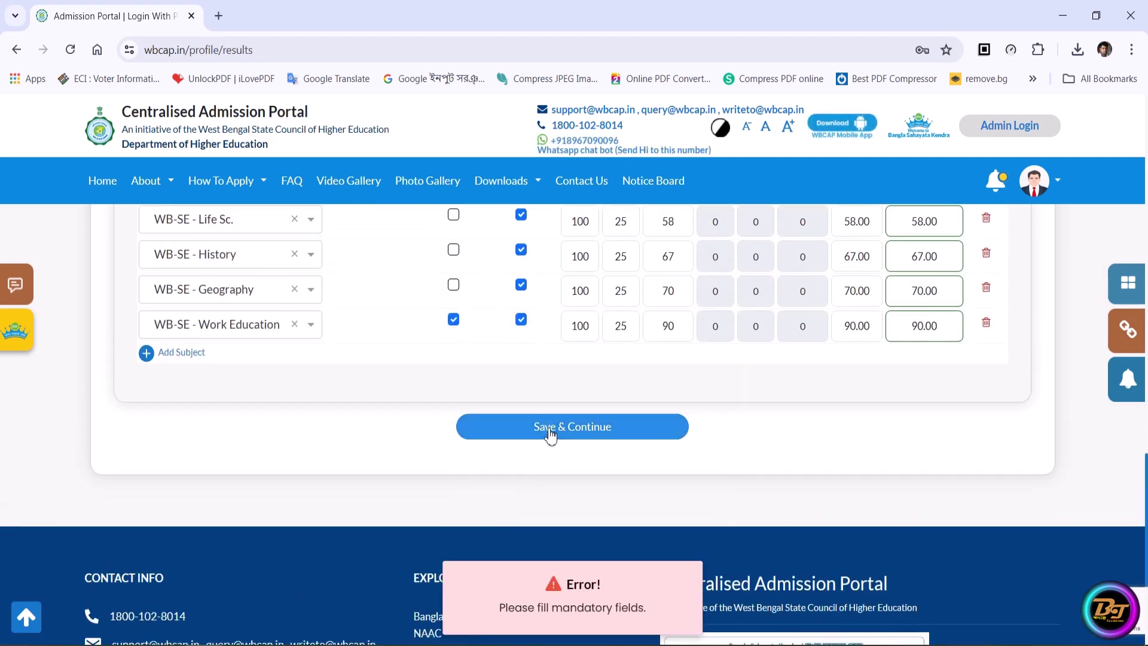
scroll(550, 435, "up", 4)
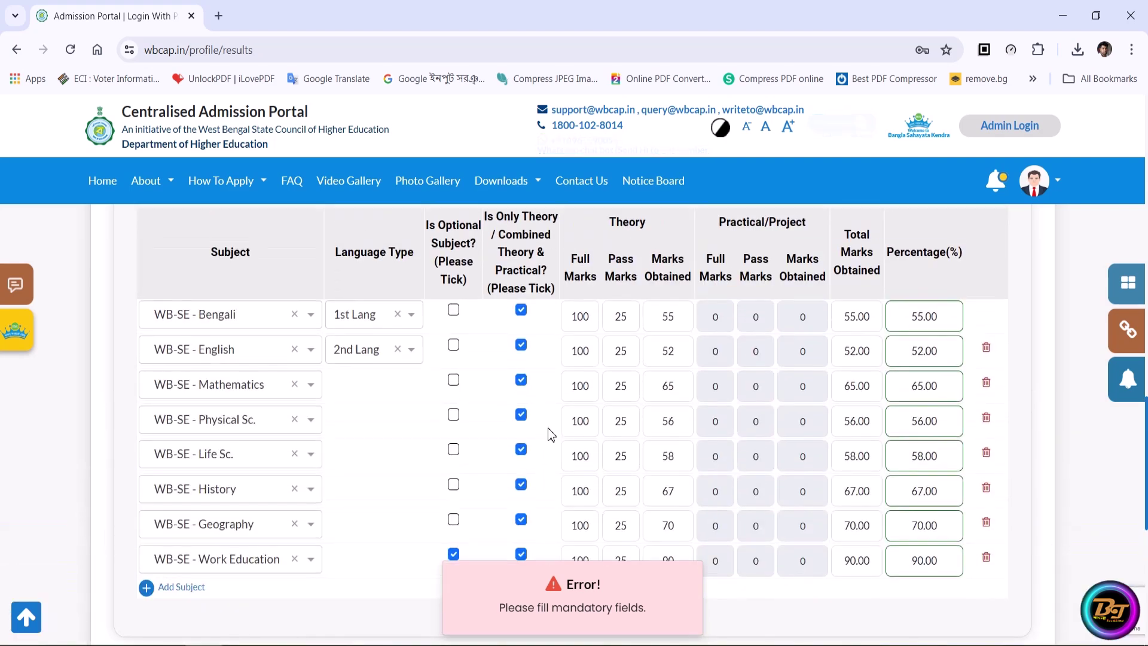
scroll(548, 429, "down", 1)
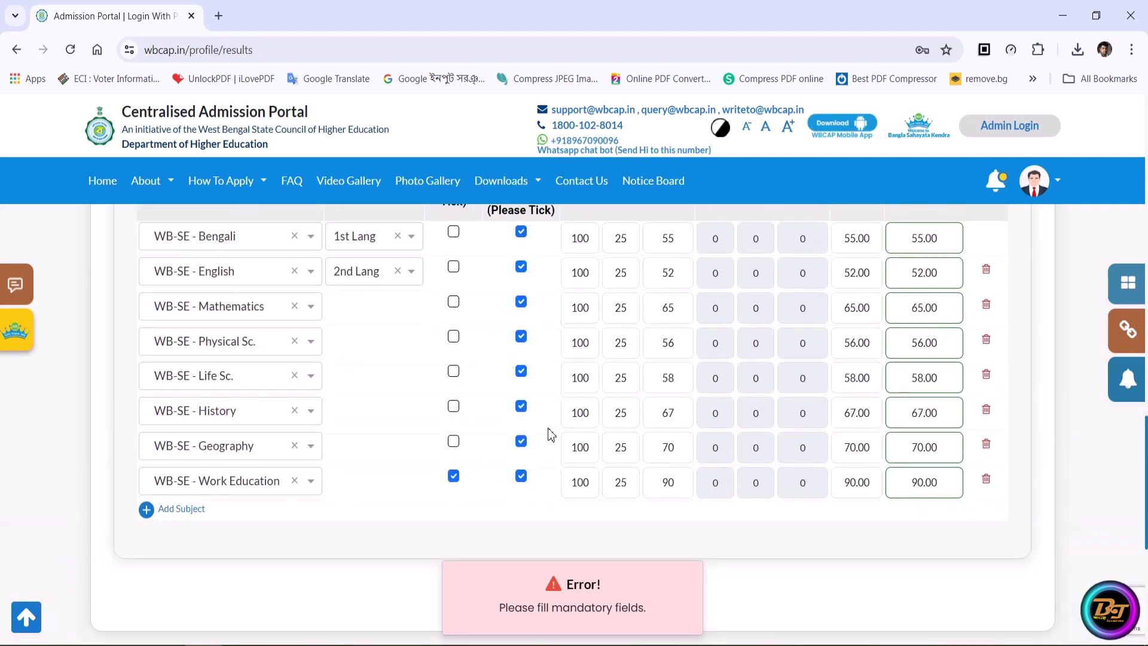
scroll(551, 435, "up", 13)
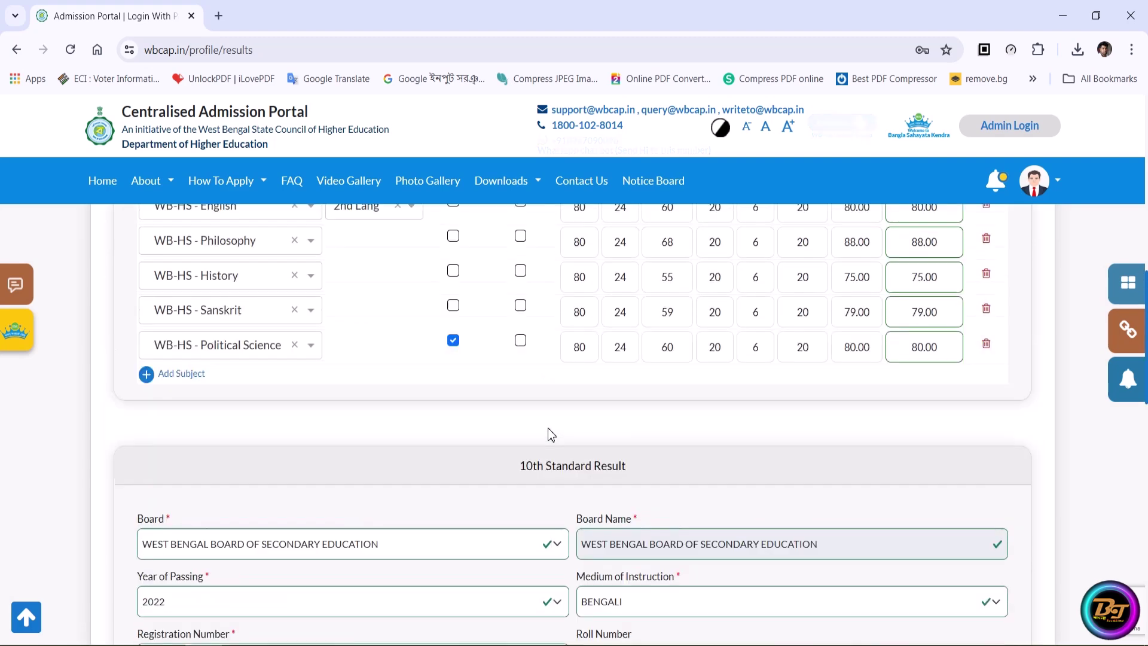
scroll(548, 435, "up", 4)
scroll(666, 467, "down", 1)
left_click(668, 448)
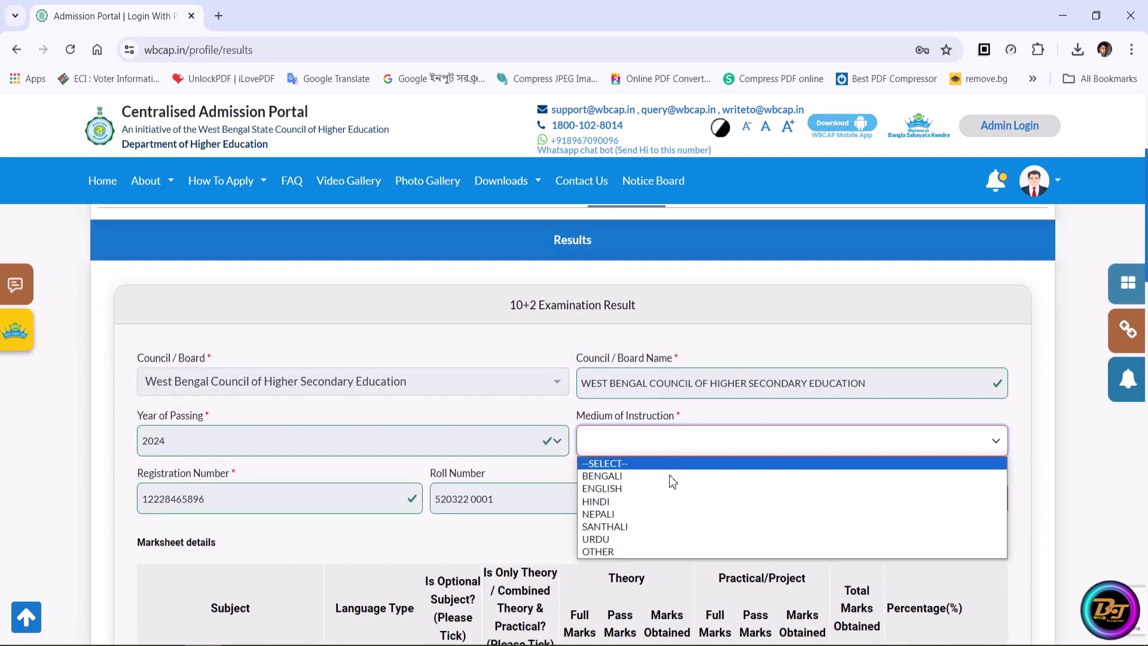
left_click(666, 478)
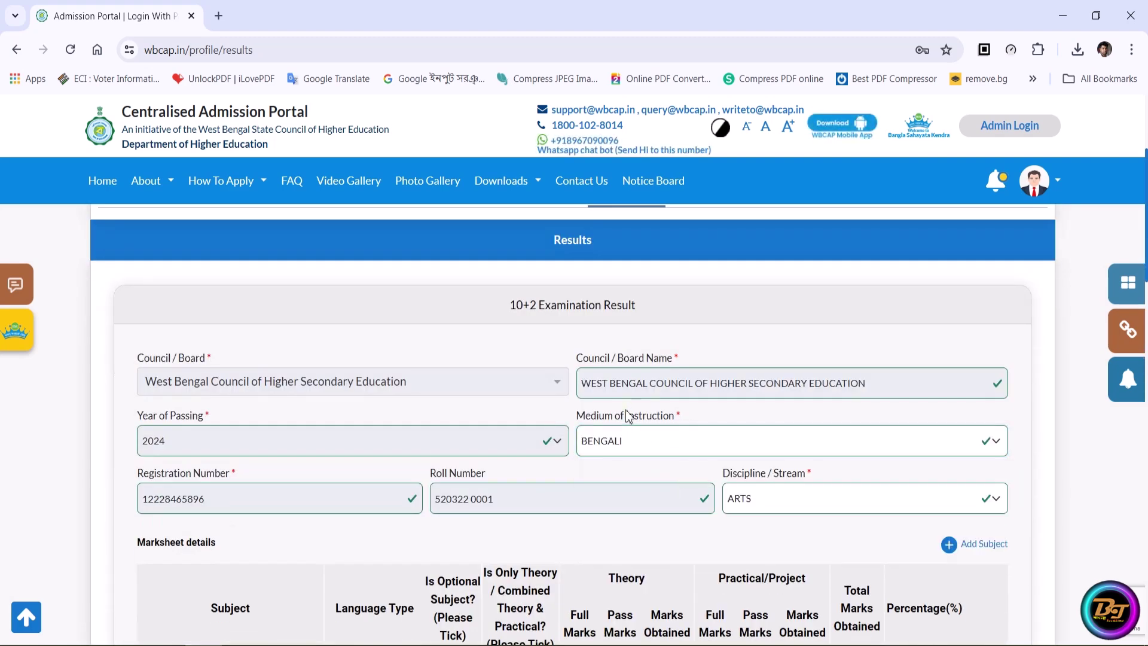
Step: Save the results and confirm the Successfully Updated message
scroll(621, 422, "down", 10)
scroll(627, 414, "down", 10)
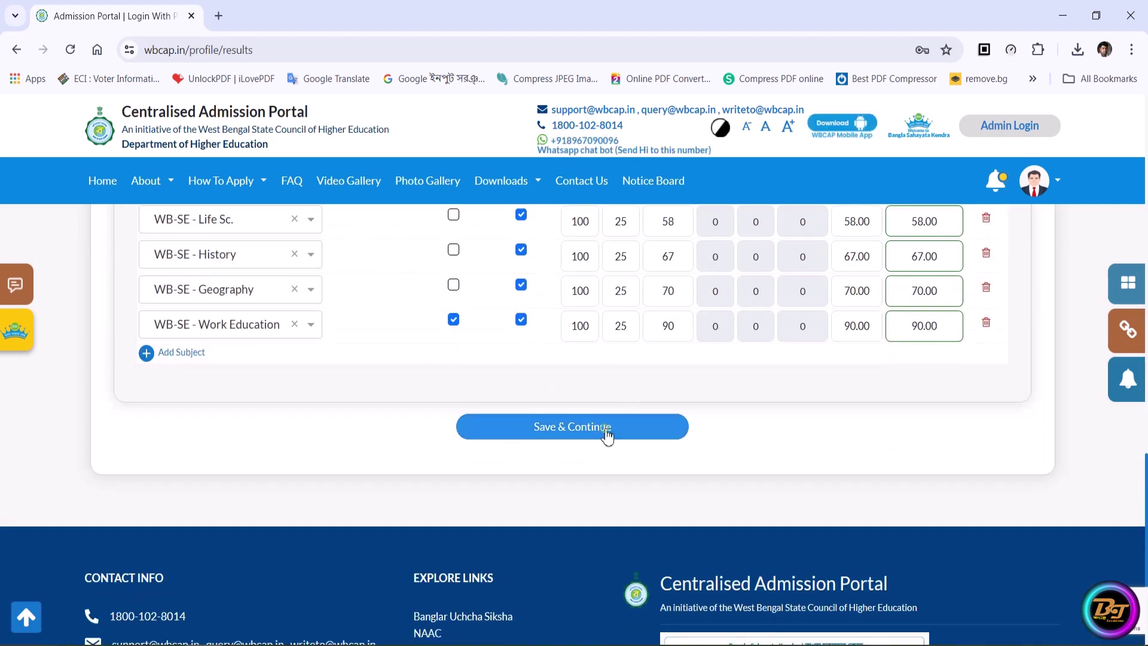
left_click(606, 435)
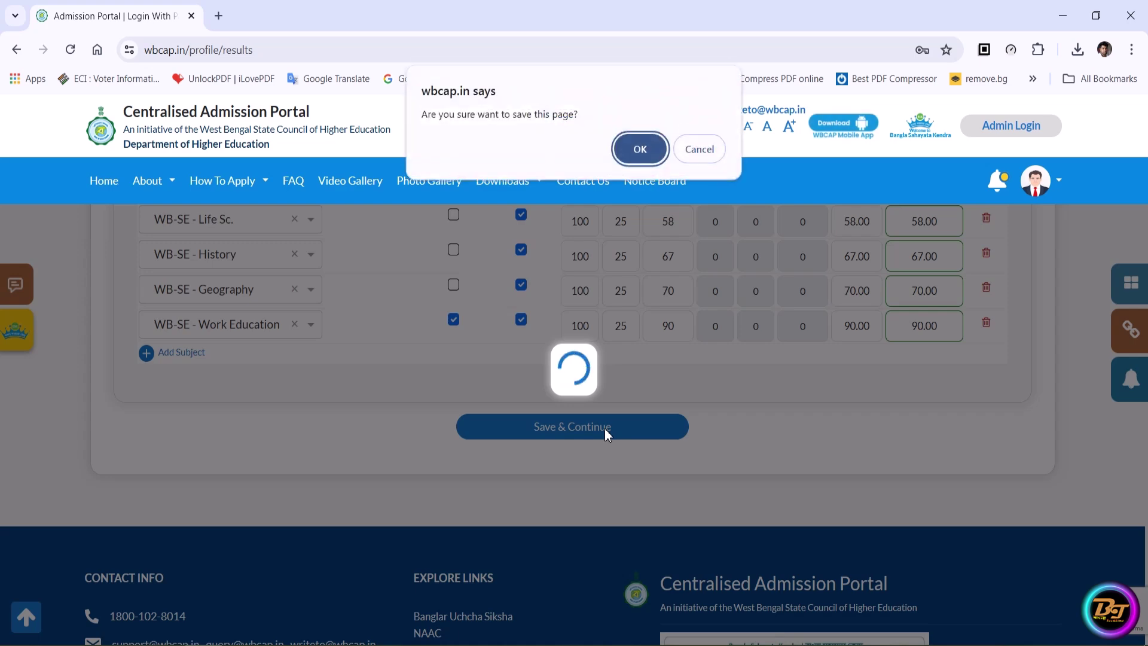
key("Return")
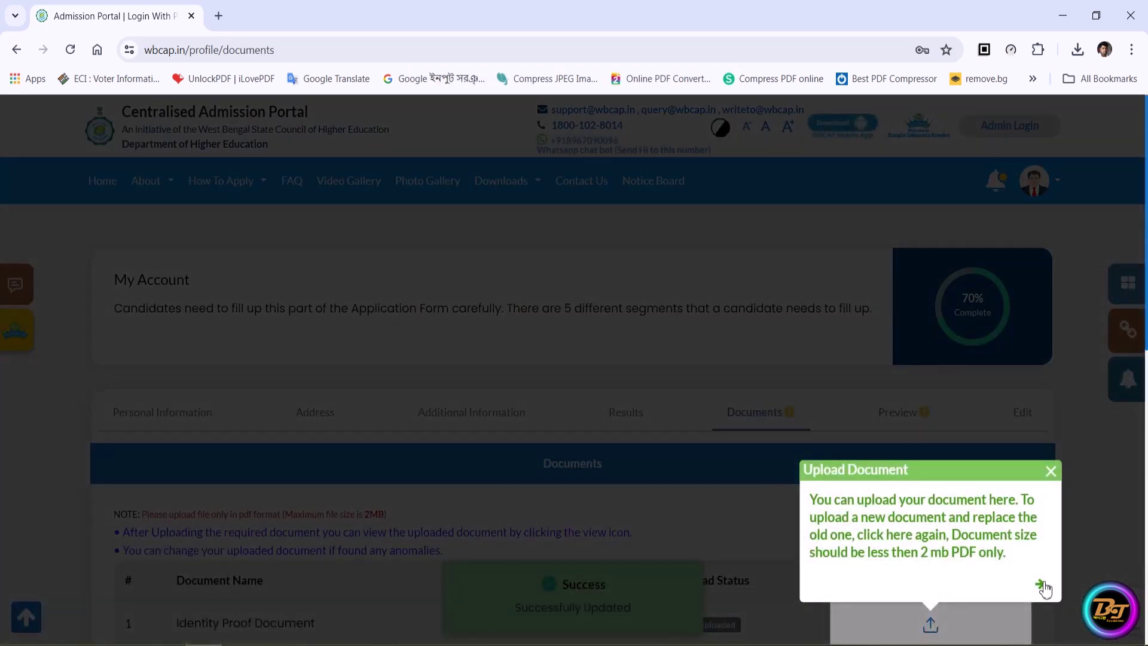
Step: Dismiss the upload guide, upload the identity proof PDF and check it in the viewer
left_click(1040, 584)
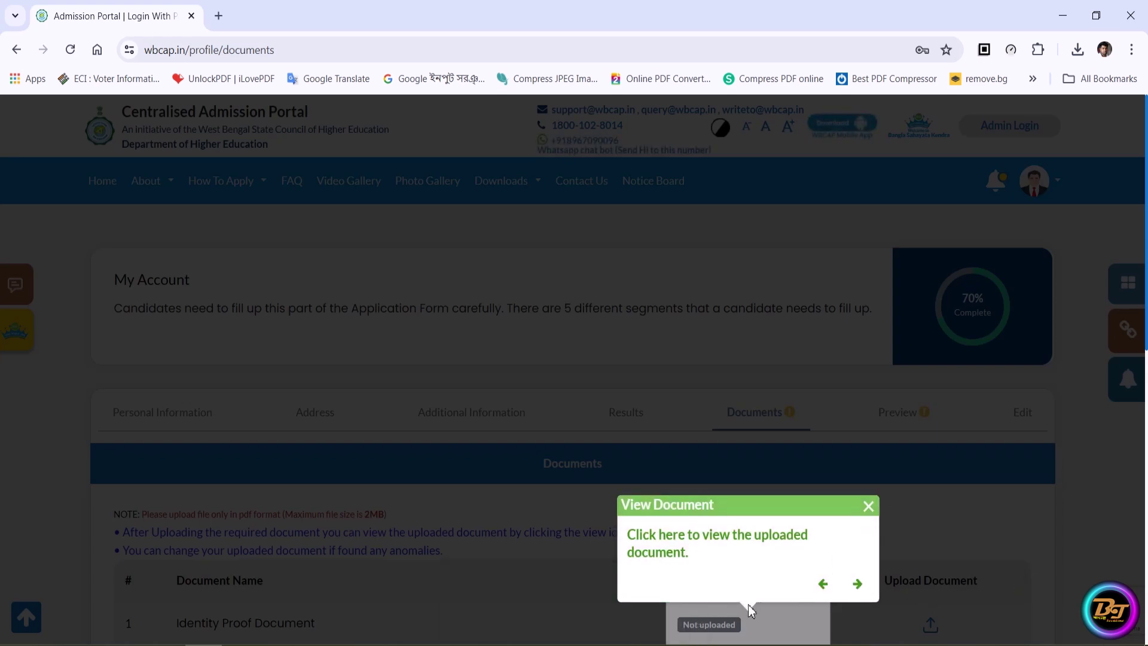
left_click(857, 584)
scroll(571, 549, "down", 5)
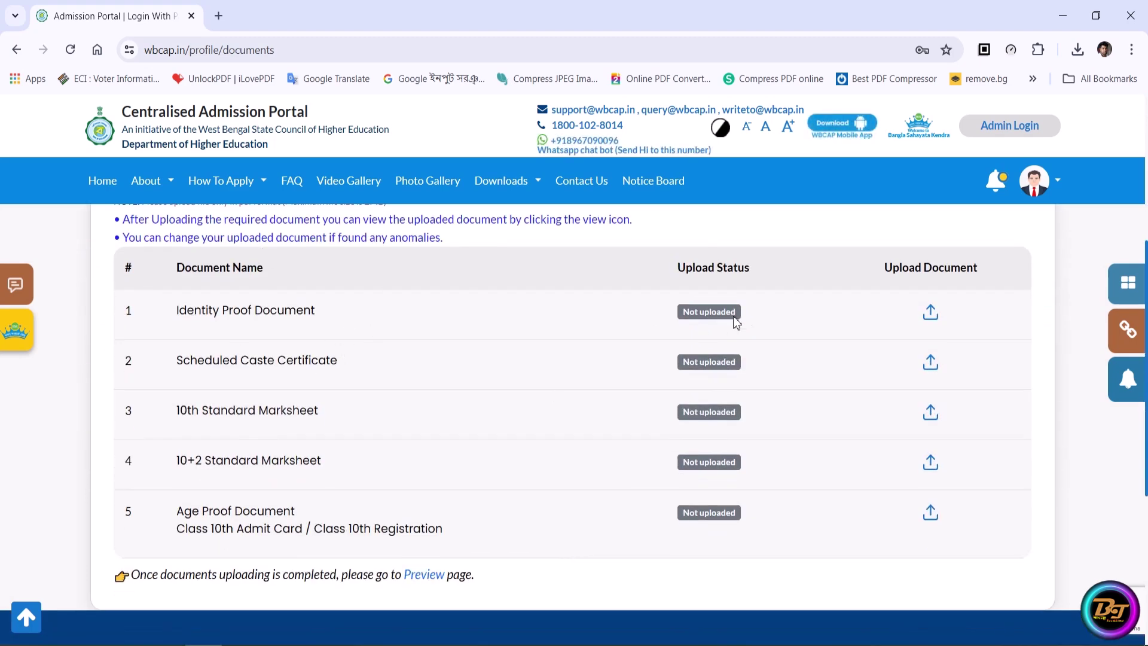
left_click(930, 313)
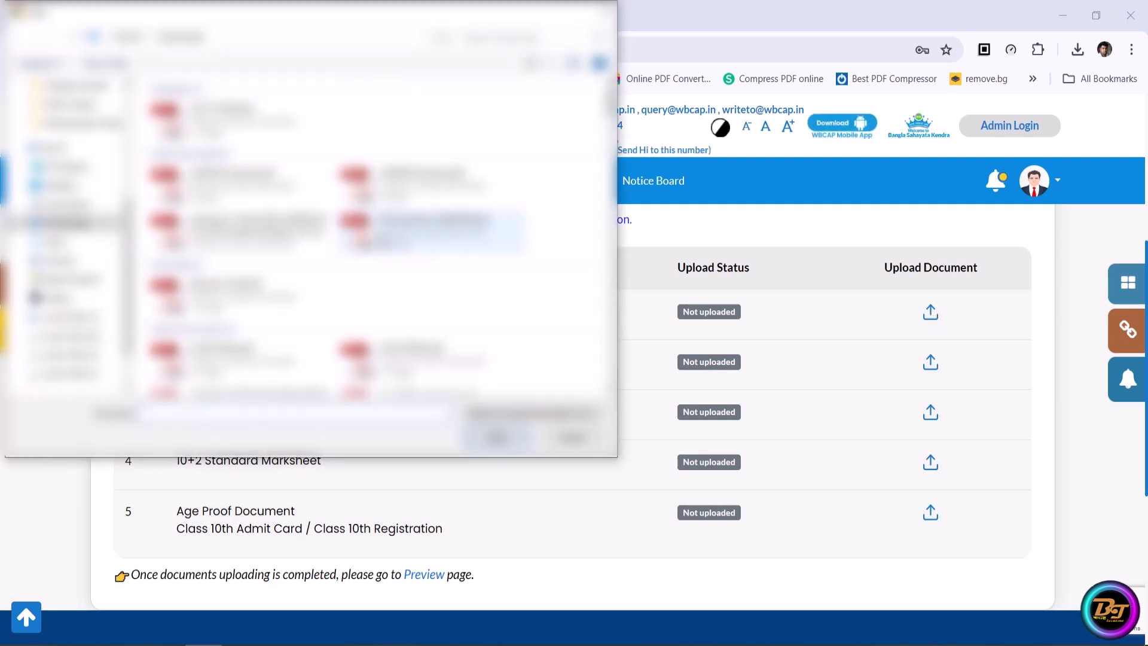
left_click(74, 187)
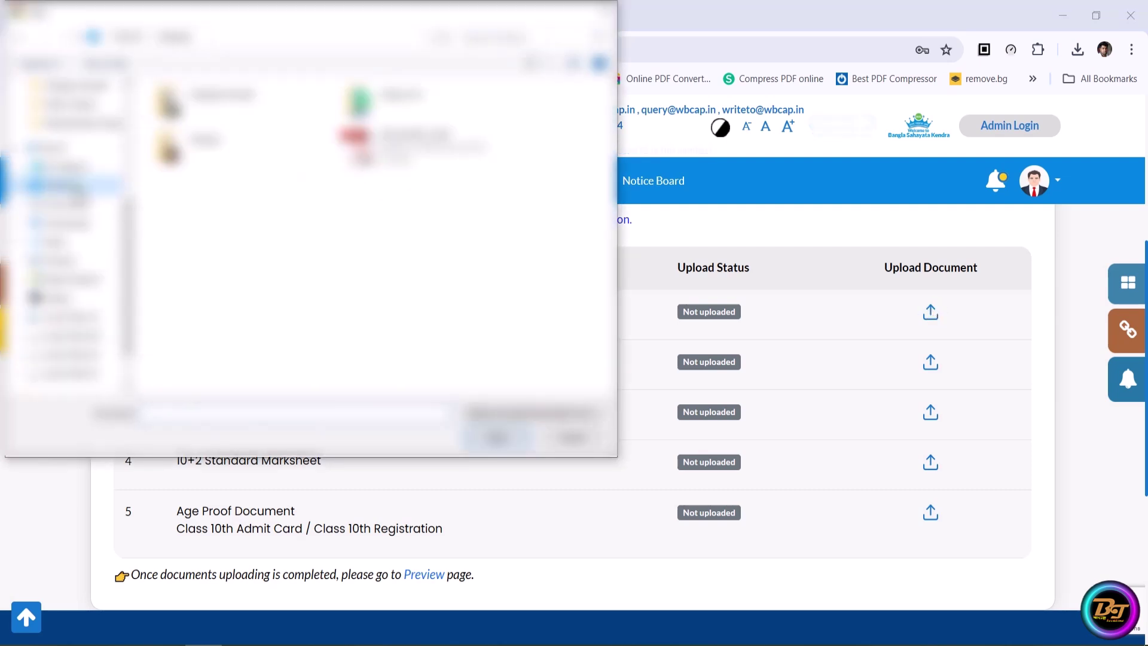
double_click(383, 149)
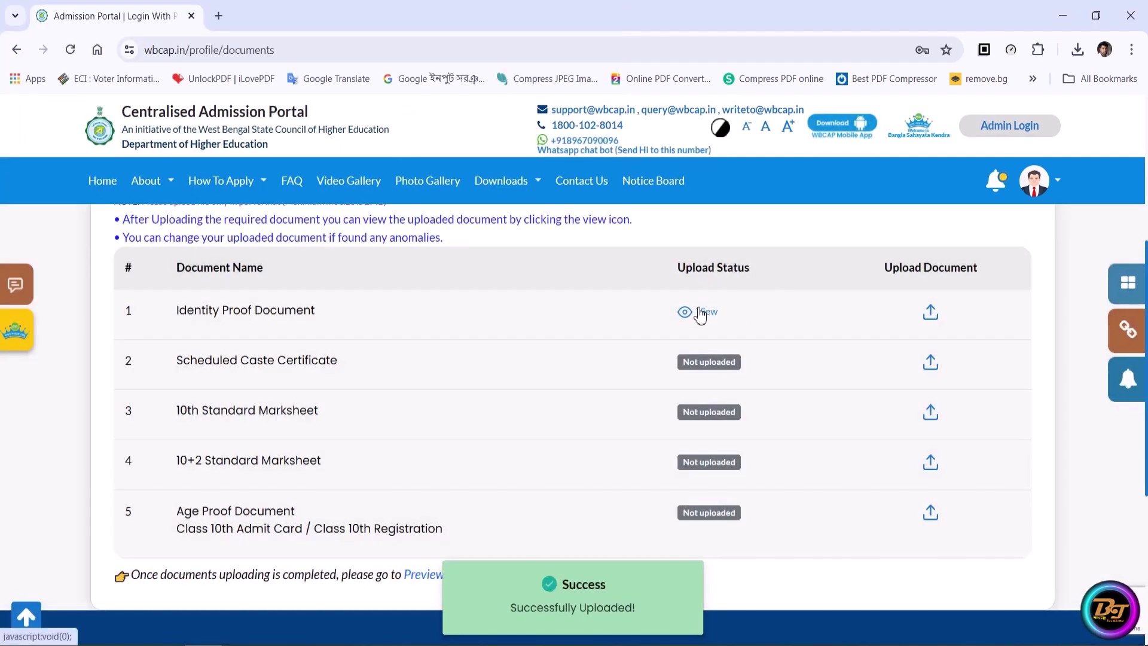
left_click(697, 310)
key("ctrl+w")
Step: Upload the 10th Standard Marksheet PDF and review the file-format and size notes
left_click(930, 413)
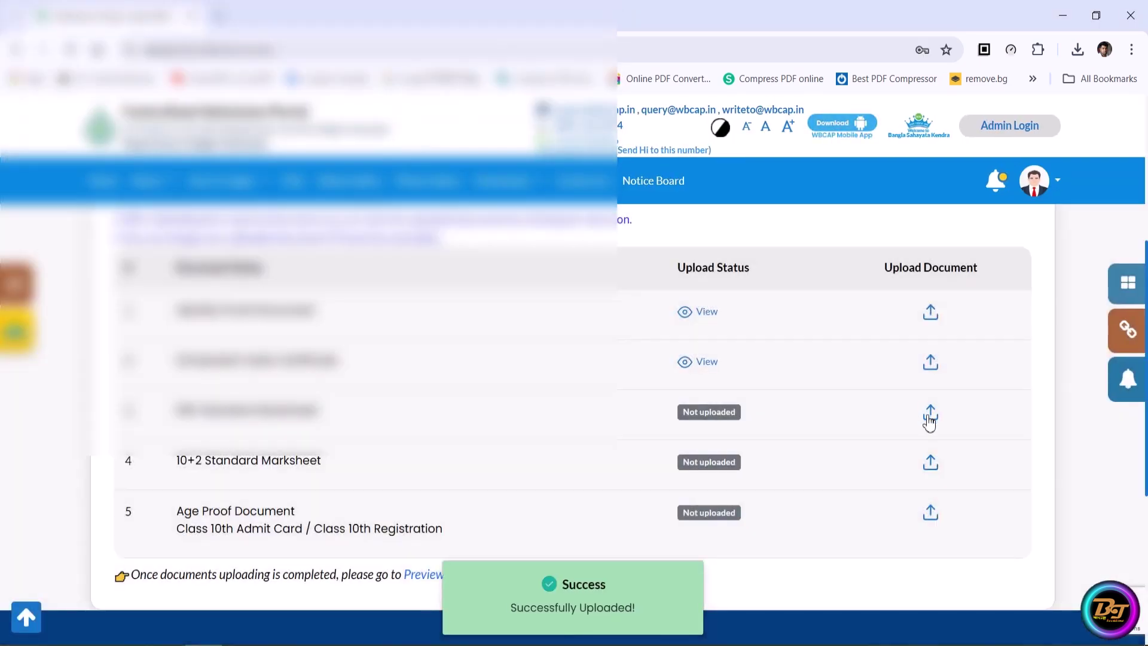
left_click(930, 414)
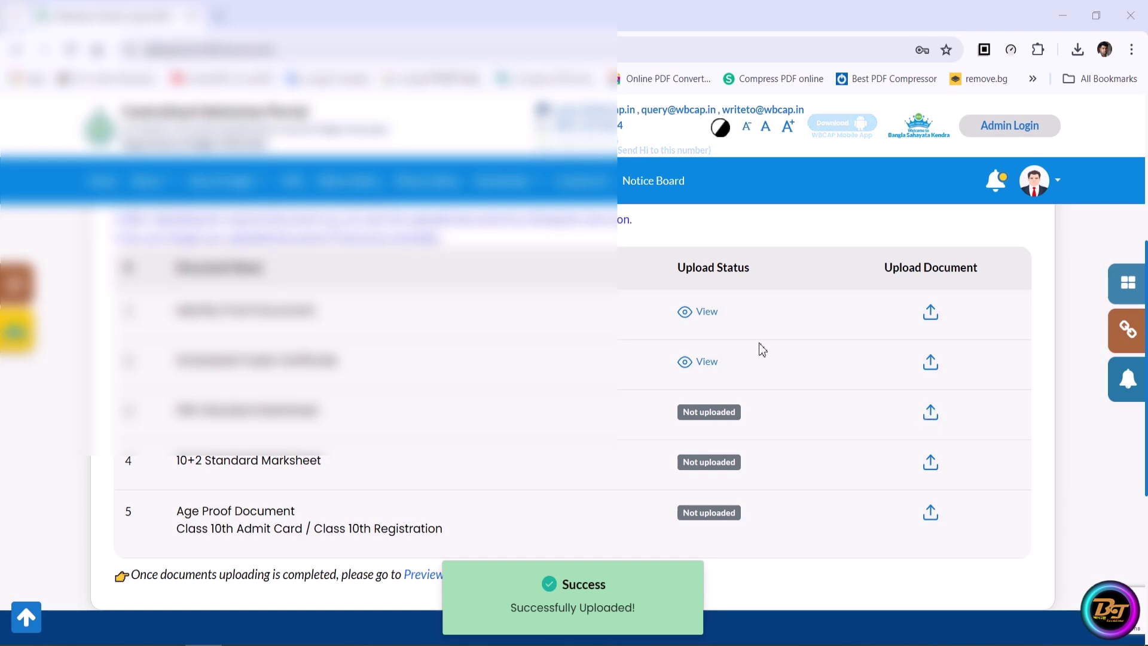
double_click(385, 153)
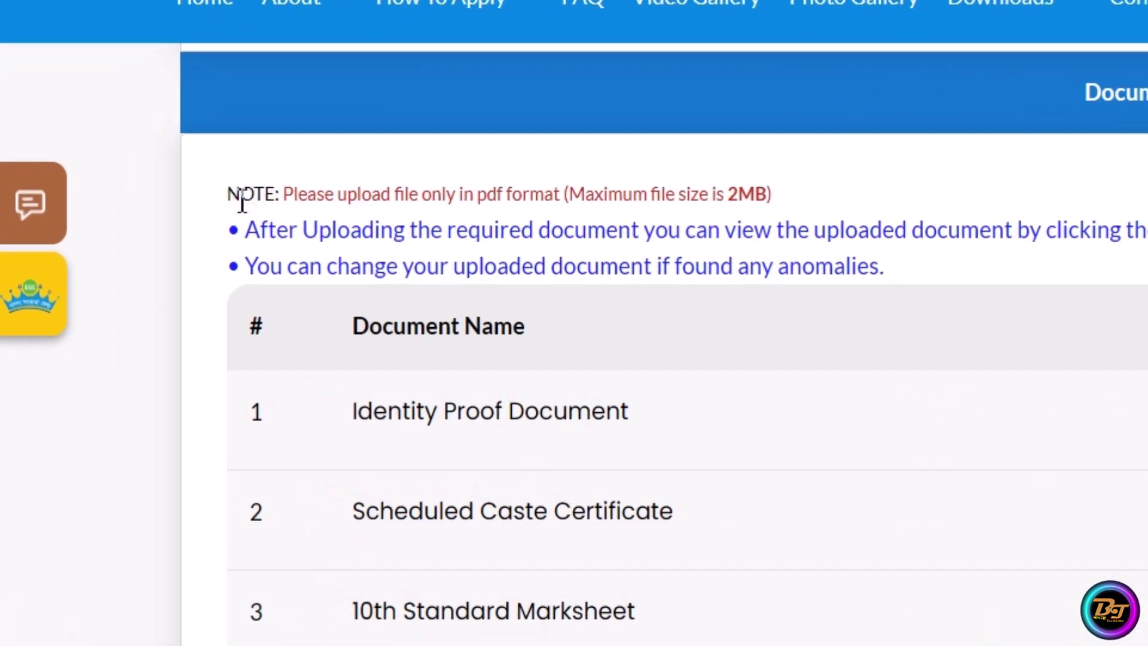
left_click_drag(266, 175, 435, 173)
left_click(826, 152)
left_click_drag(901, 182, 313, 177)
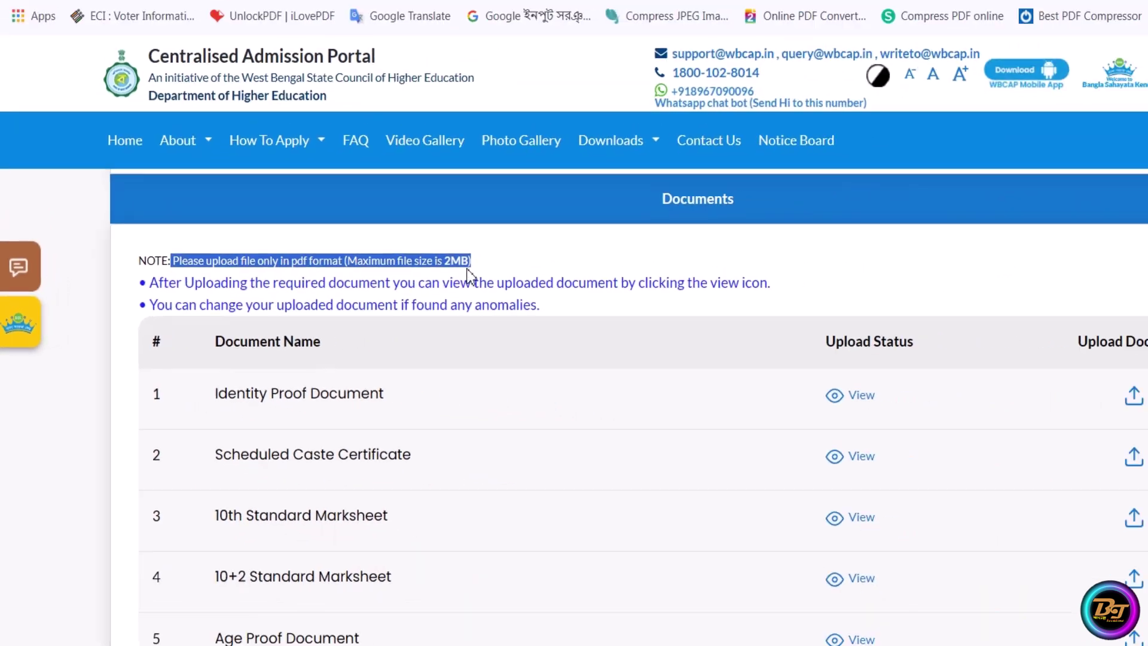
left_click(858, 189)
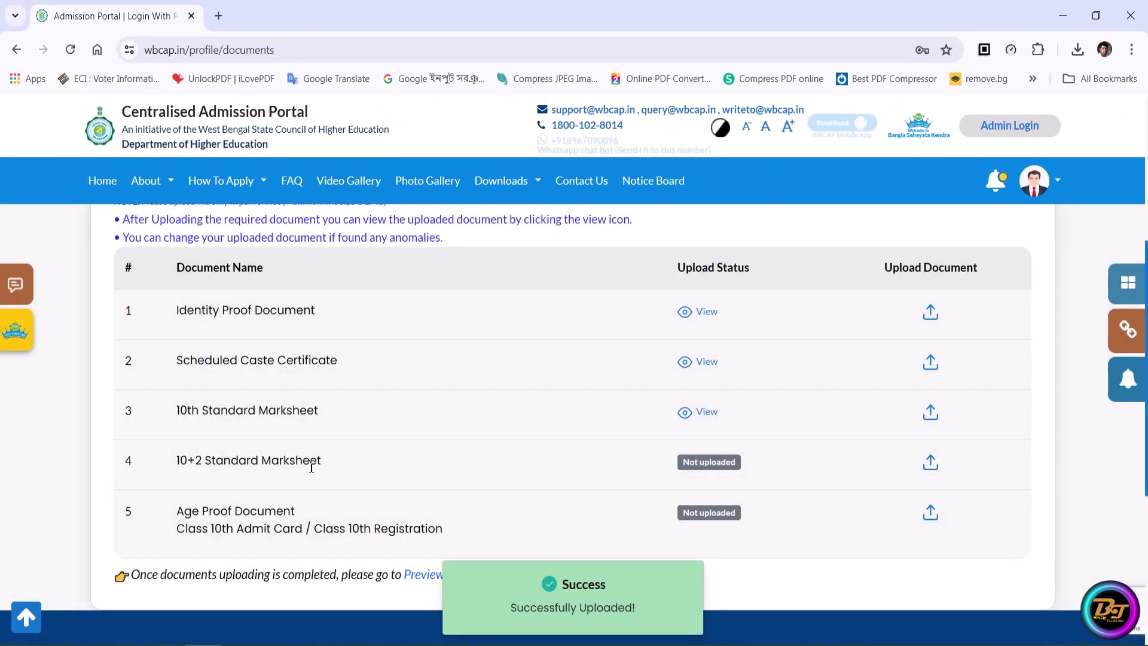
left_click_drag(143, 359, 724, 372)
Step: Upload the 10+2 Standard Marksheet and the Age Proof Document files
left_click(616, 376)
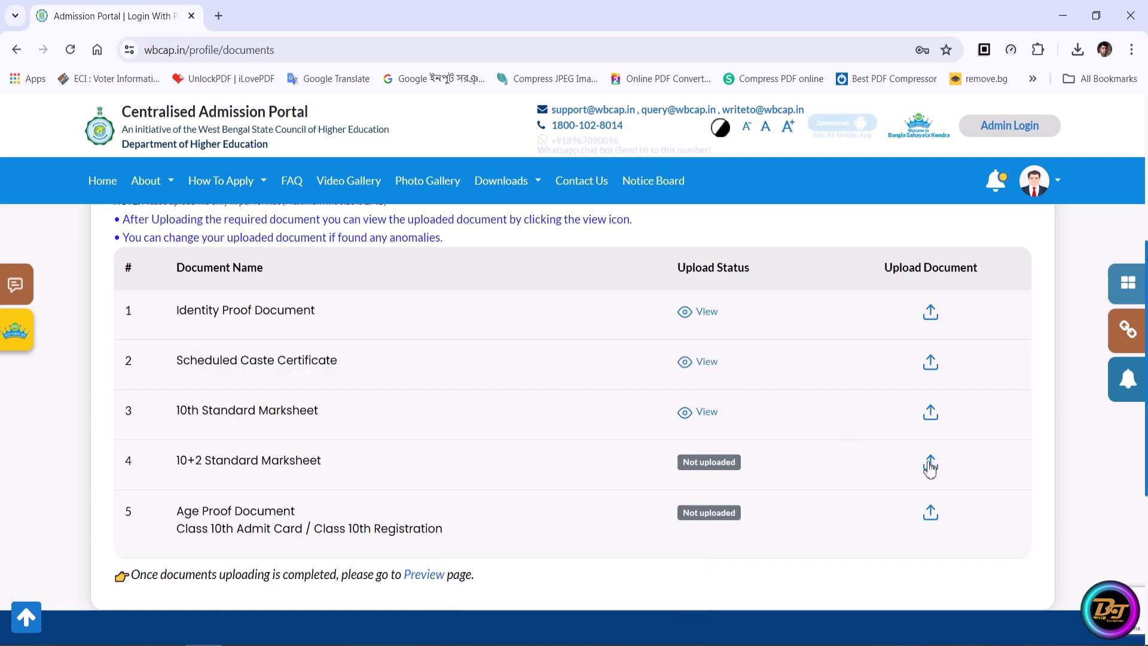
left_click(931, 464)
double_click(412, 143)
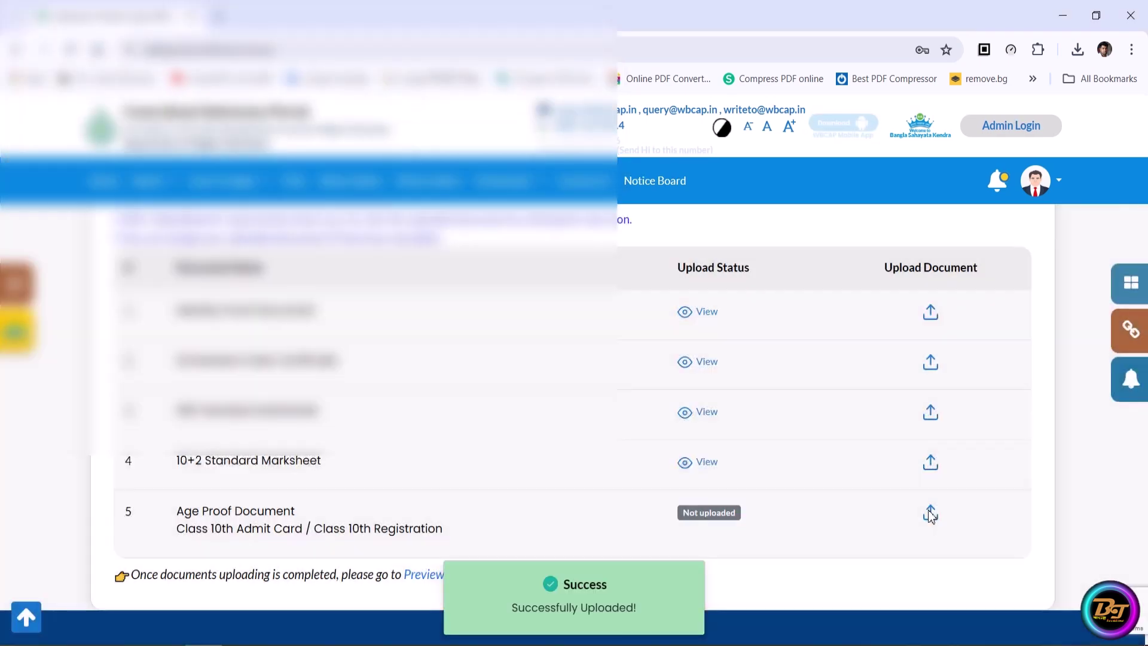
left_click(931, 514)
left_click(418, 146)
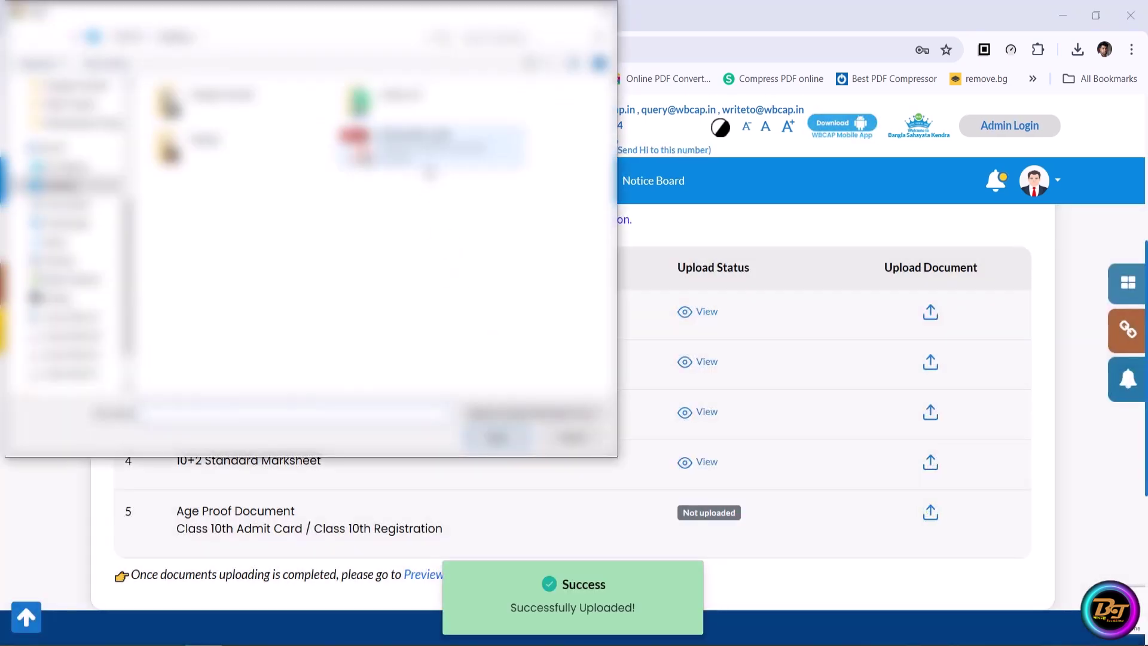
left_click(497, 437)
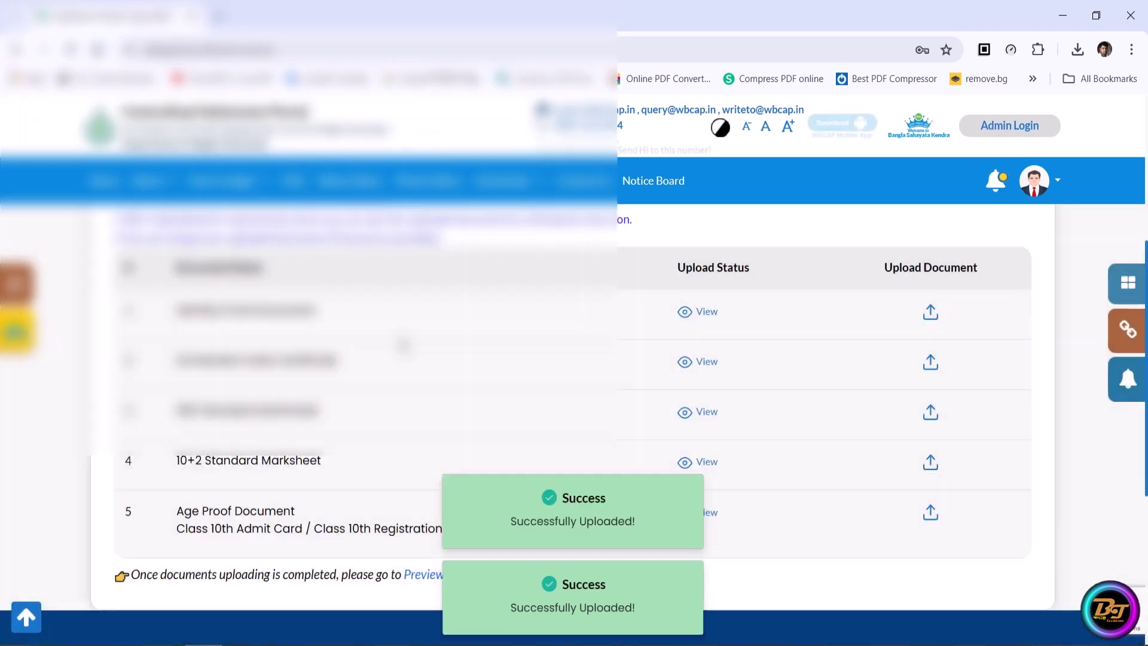
scroll(469, 448, "down", 5)
scroll(470, 448, "up", 3)
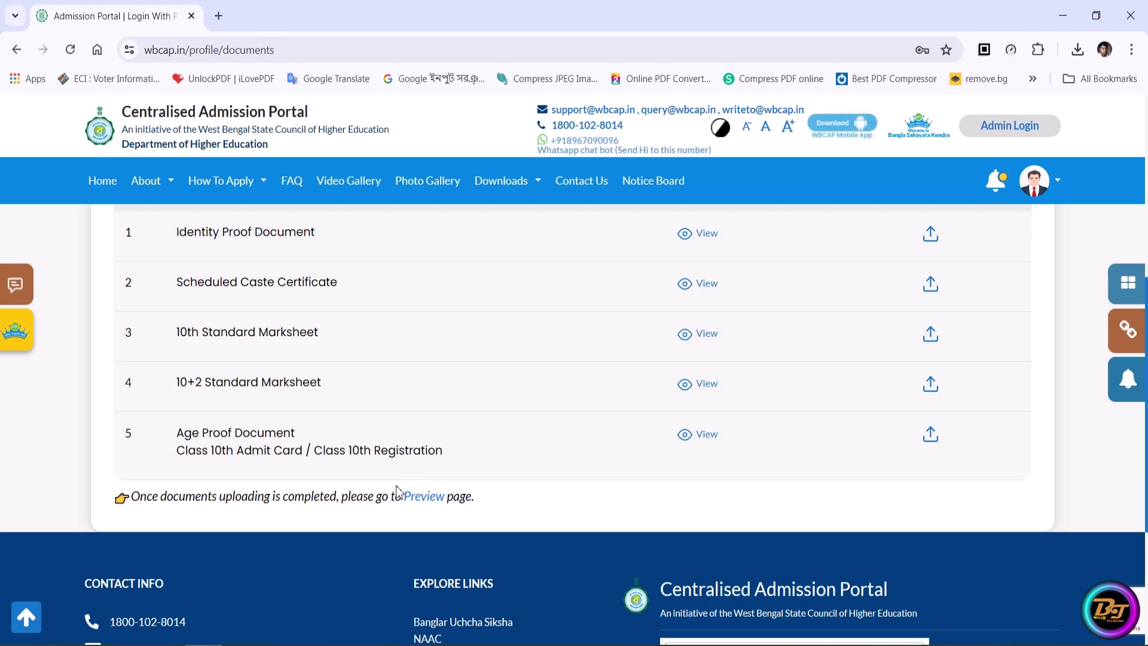
scroll(426, 504, "down", 1)
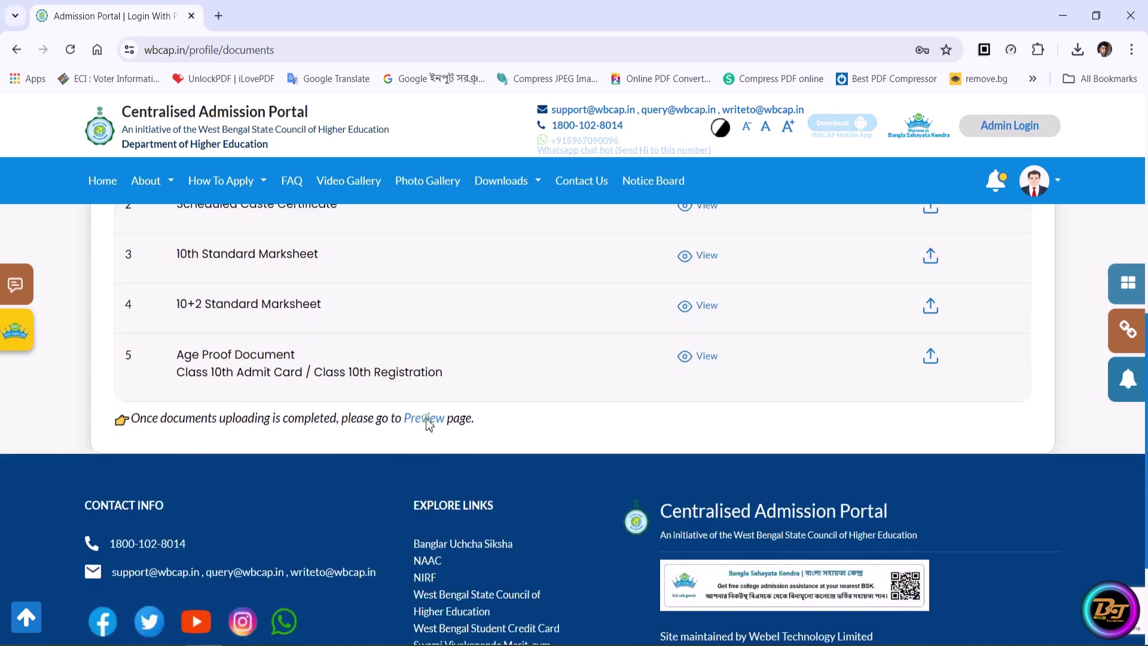
Step: On the Preview page, mark the address details and additional information as checked and verified
left_click(427, 420)
scroll(475, 461, "down", 5)
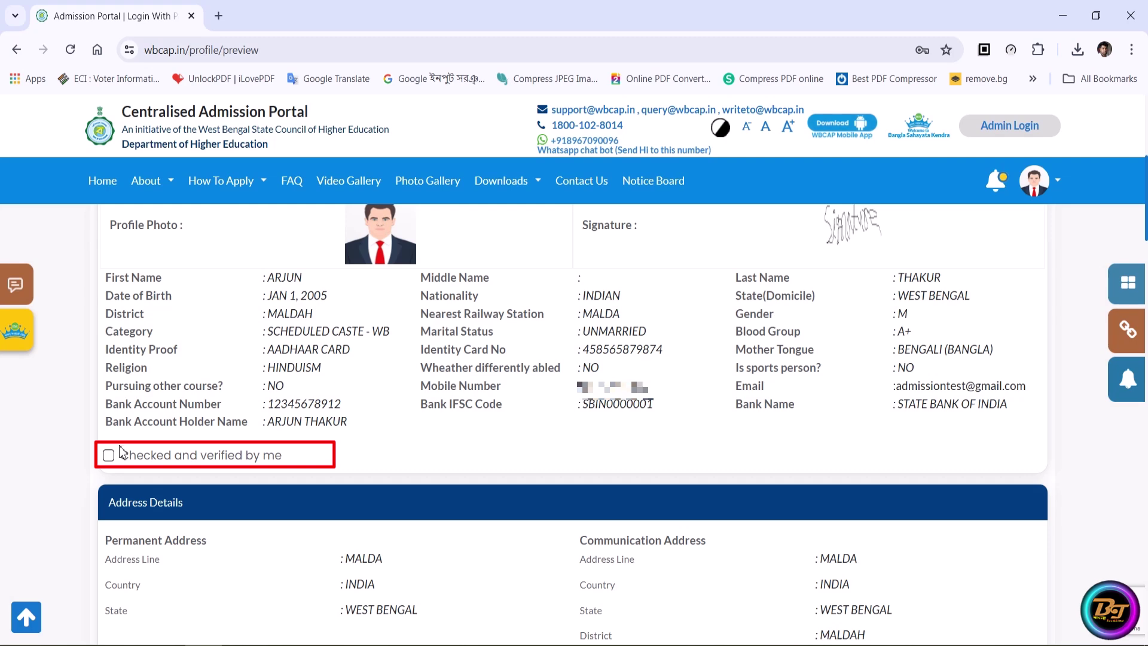
scroll(108, 458, "down", 5)
left_click(108, 431)
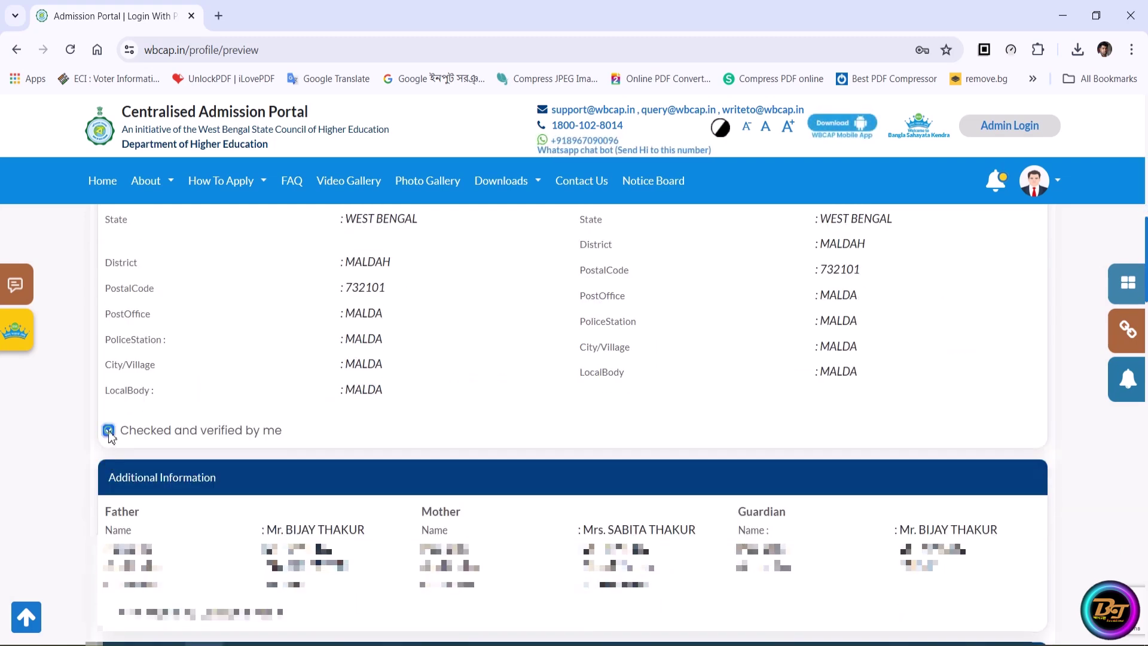
scroll(110, 437, "down", 1)
scroll(110, 406, "down", 3)
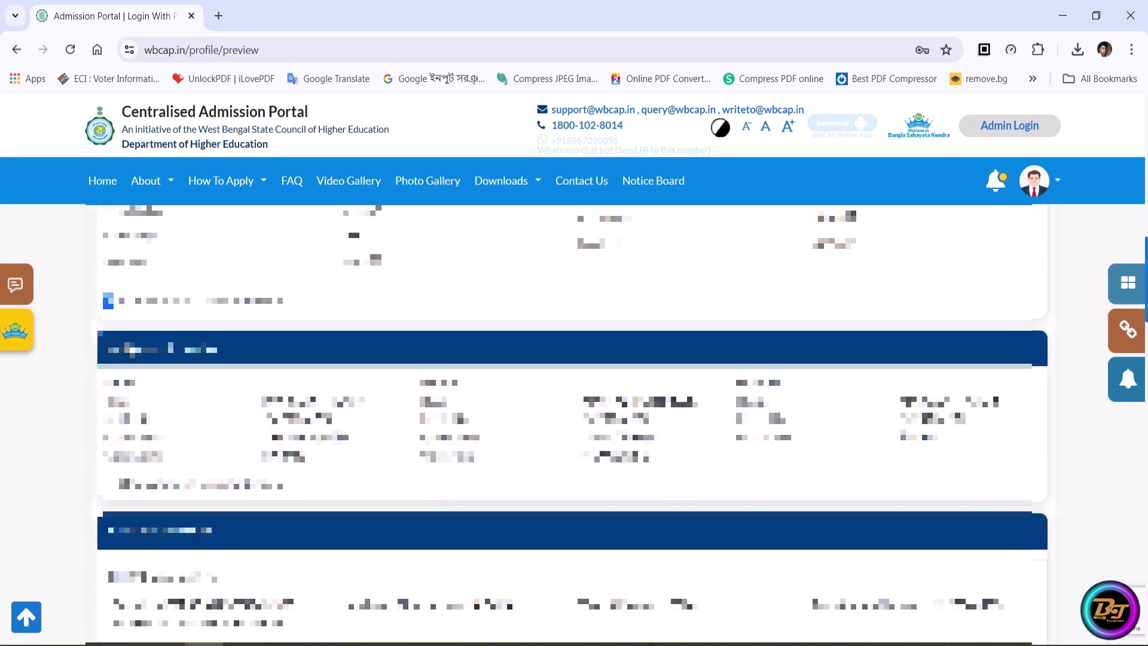
left_click(109, 377)
Step: Mark the marksheet details and uploaded documents as checked and verified
scroll(159, 451, "down", 2)
scroll(159, 454, "down", 4)
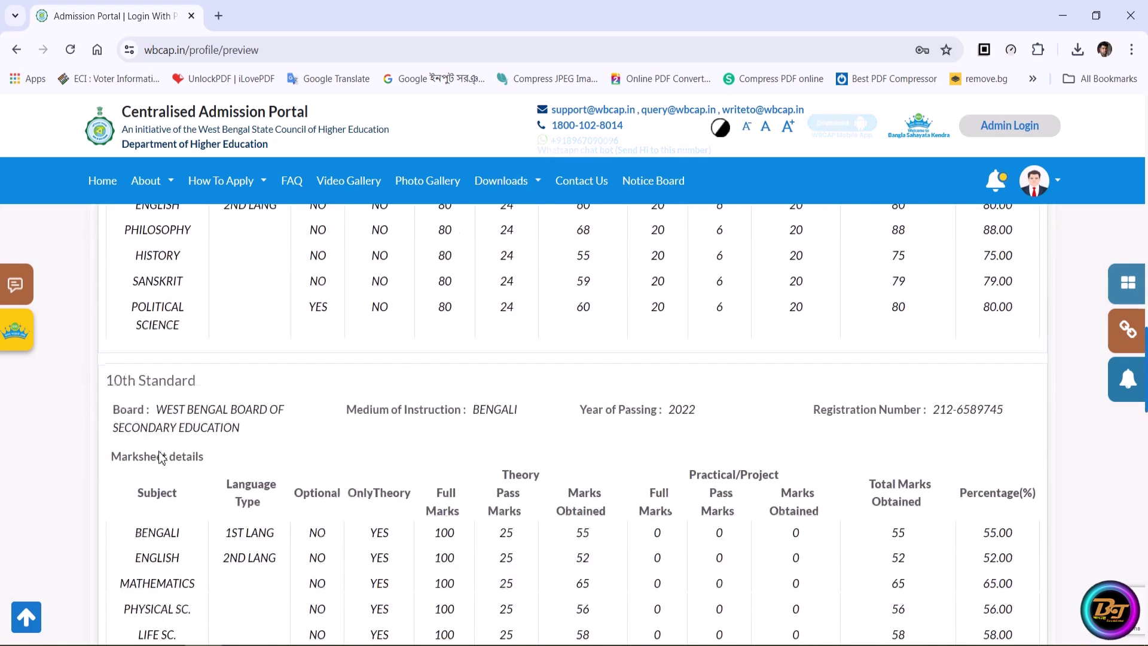
scroll(162, 451, "down", 5)
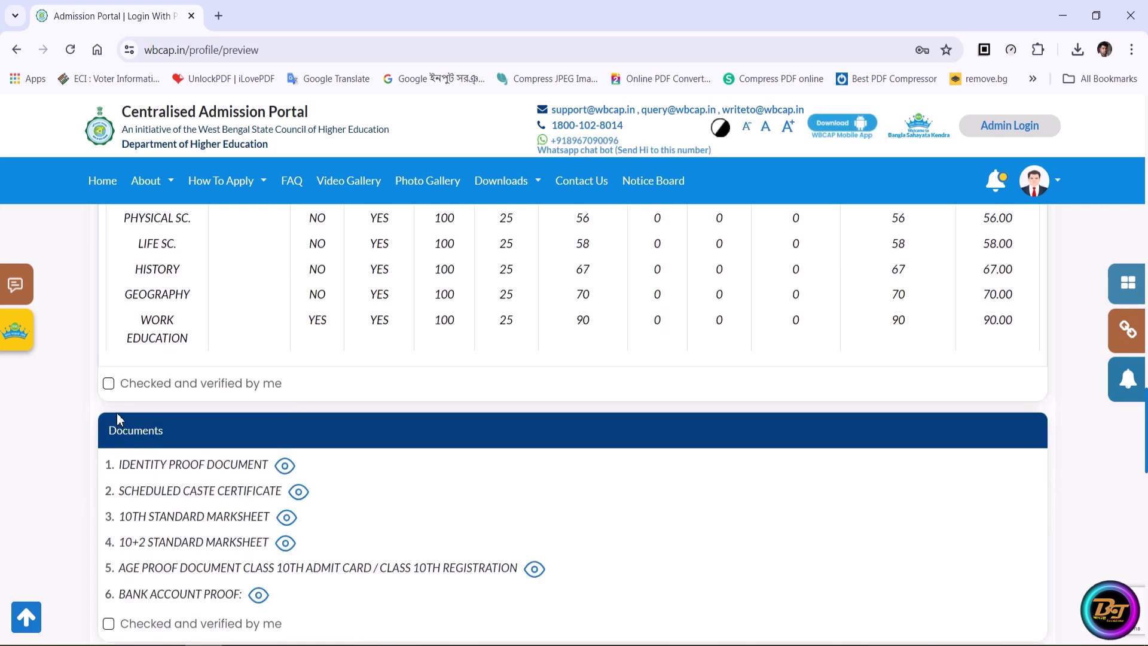
left_click(108, 383)
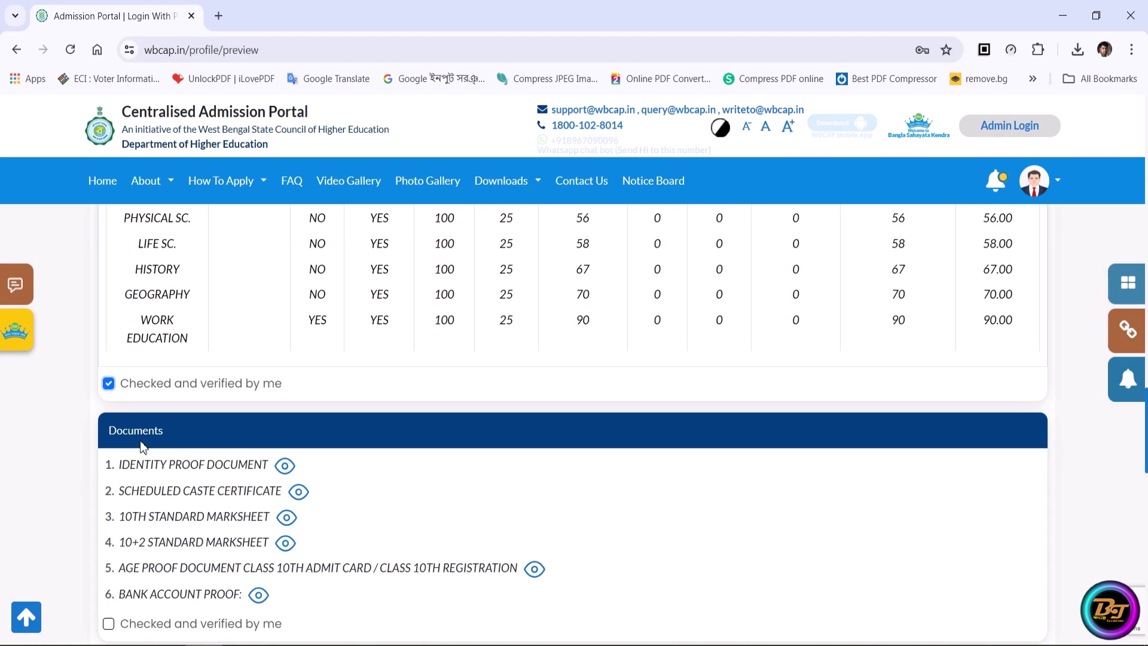
scroll(142, 447, "down", 4)
left_click(109, 390)
Step: Tick 'I Acknowledge' for the anti-ragging declaration and the consent, then Confirm the preview
scroll(113, 397, "down", 2)
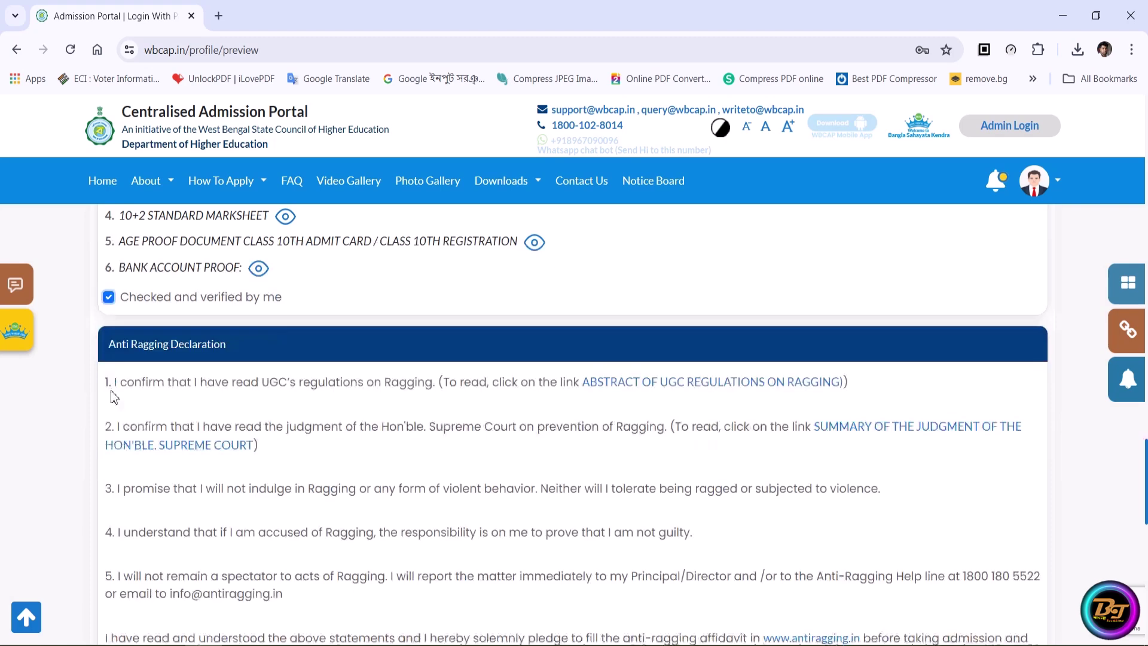
scroll(113, 397, "down", 5)
left_click(111, 407)
scroll(319, 455, "down", 4)
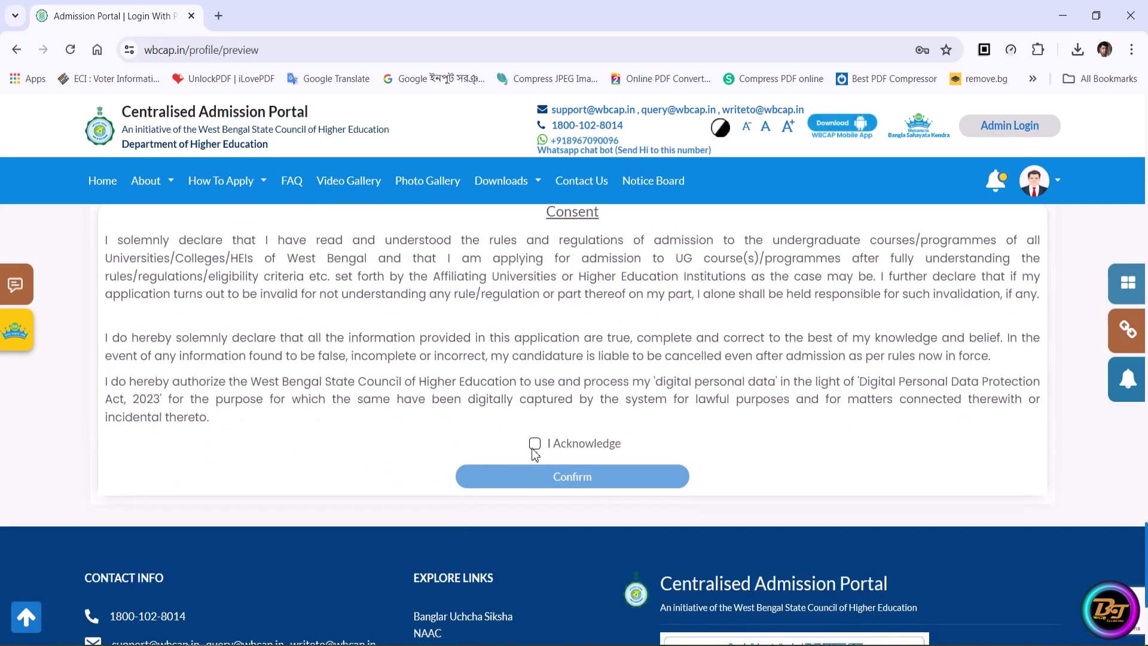
left_click(534, 445)
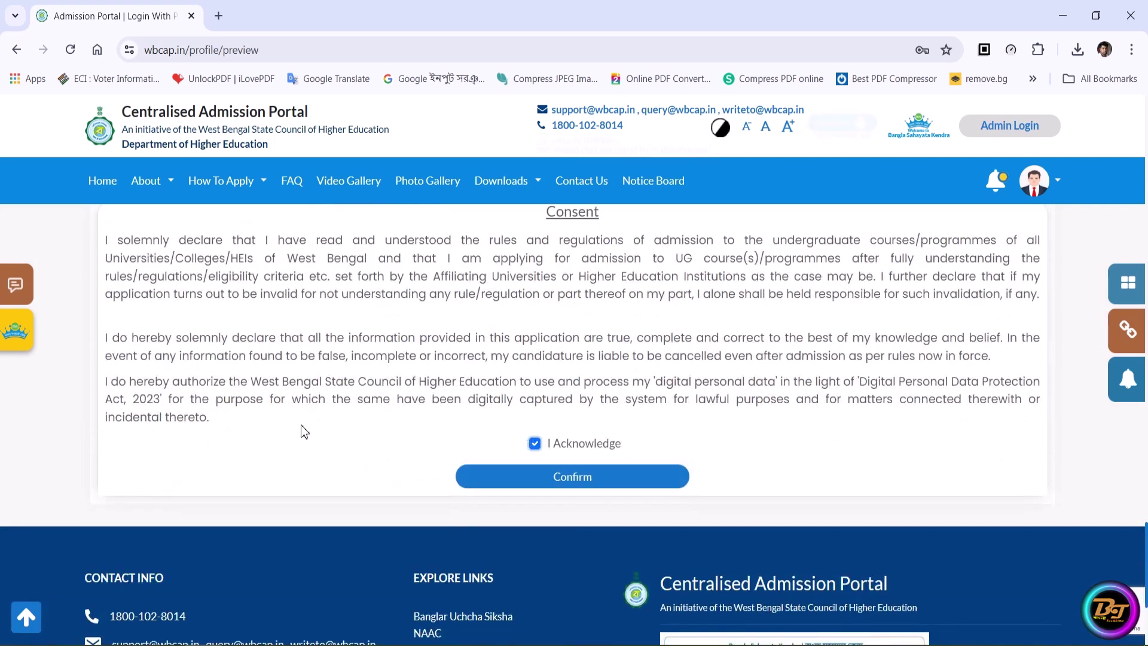
scroll(300, 424, "up", 3)
scroll(568, 561, "down", 1)
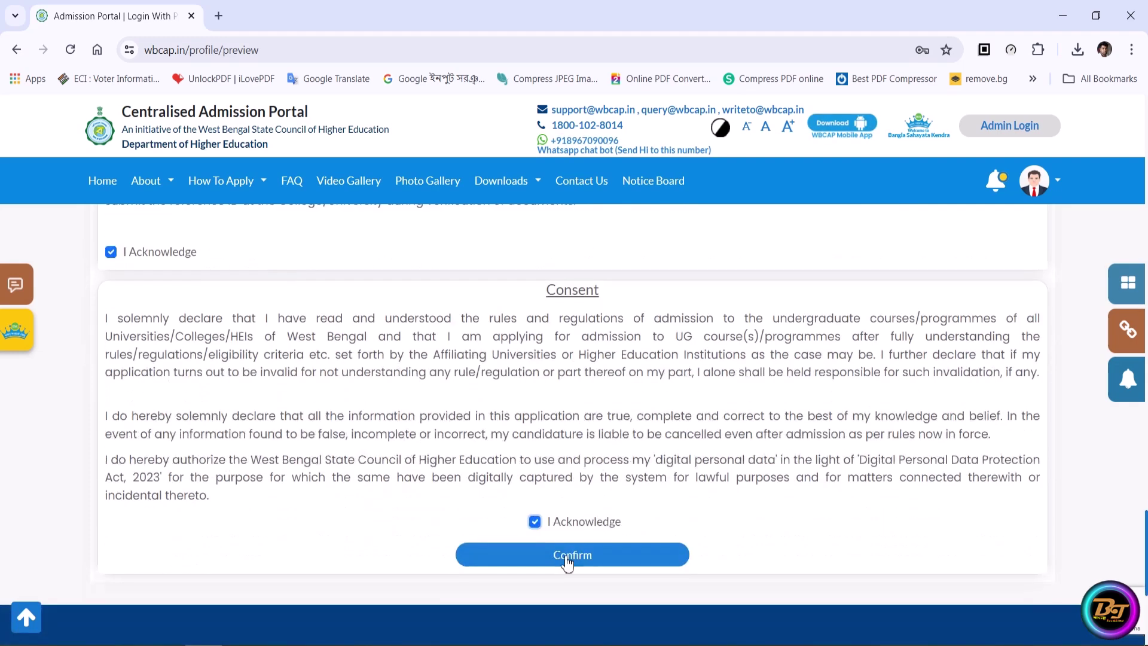
left_click(552, 553)
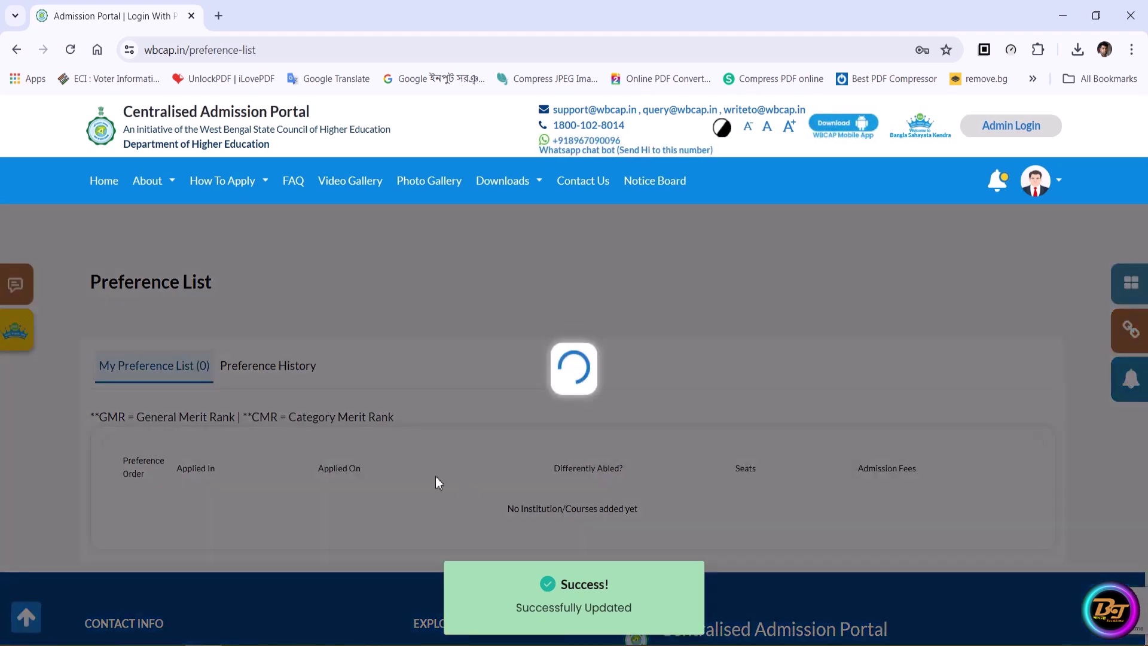
Step: Open the Add Course/College search page from the empty Preference List
scroll(269, 359, "down", 5)
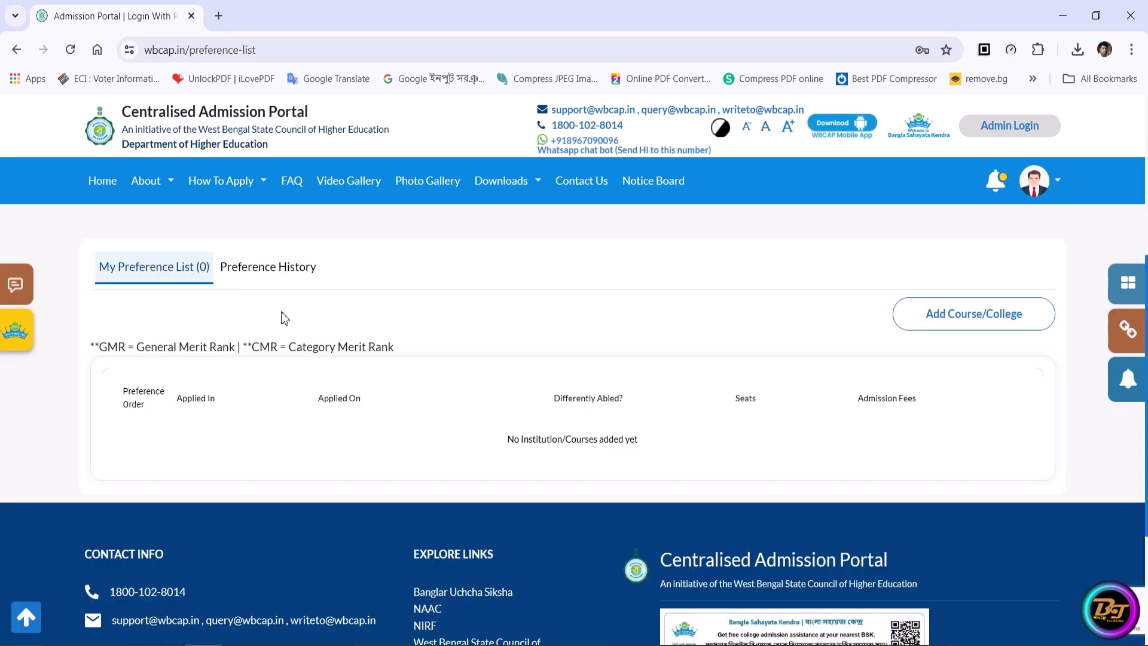
left_click(938, 321)
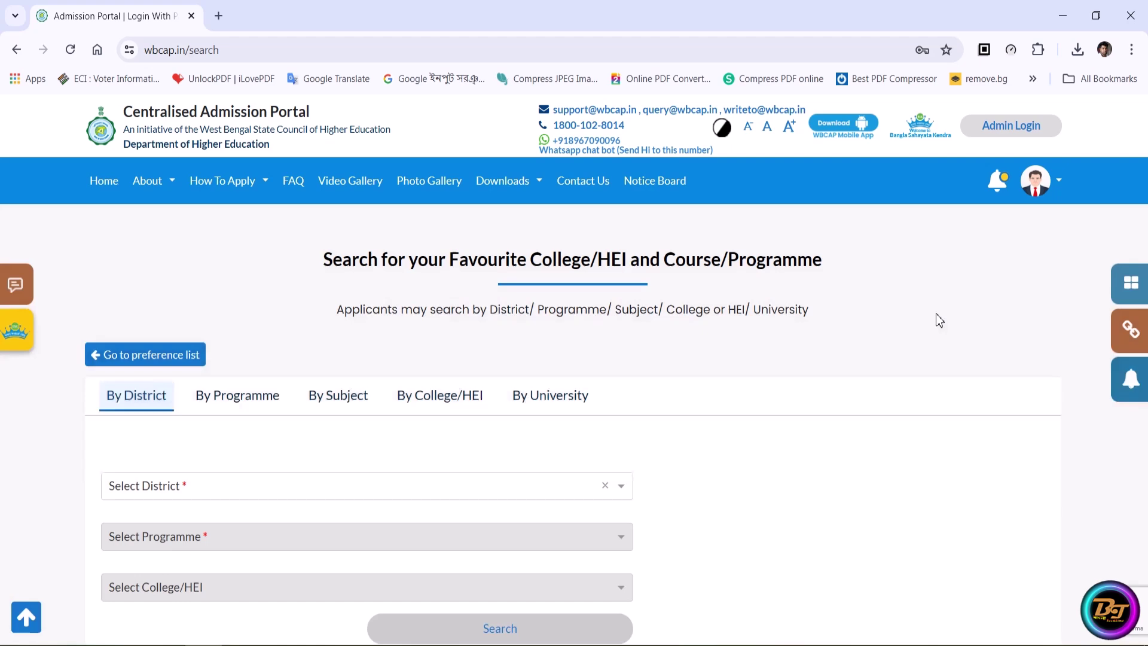
left_click(146, 354)
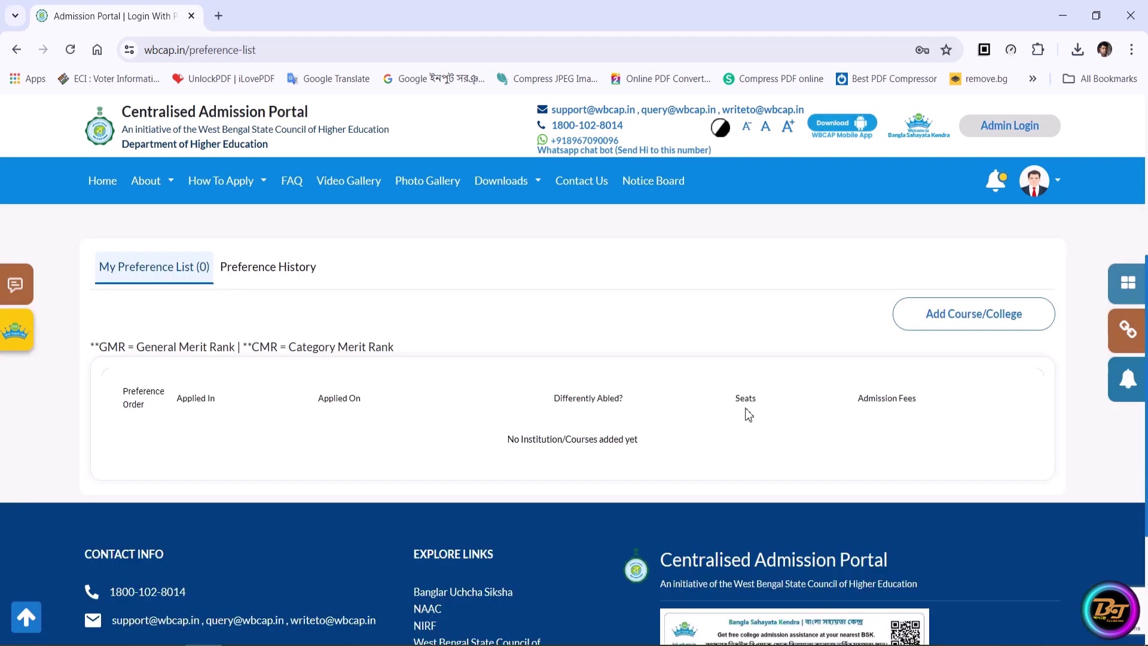
left_click(939, 320)
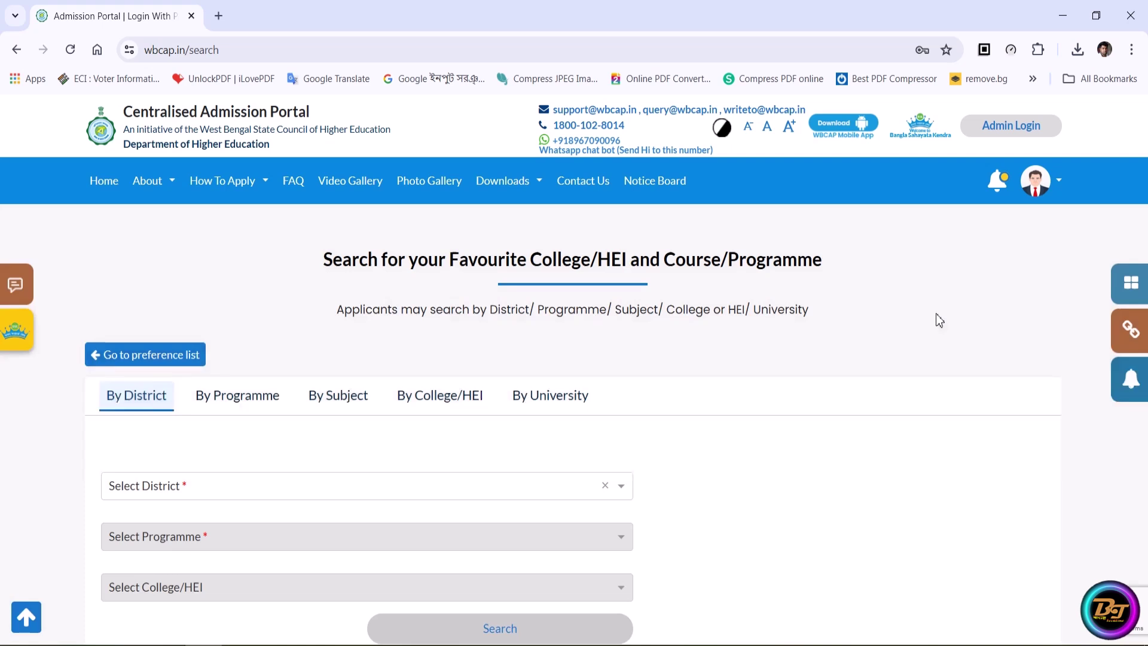
Step: Set District to Maldah and Programme to 4-Year B.A. (Hons./ Hons. with Research)
scroll(938, 321, "down", 4)
left_click(312, 249)
scroll(259, 325, "down", 8)
scroll(137, 307, "up", 3)
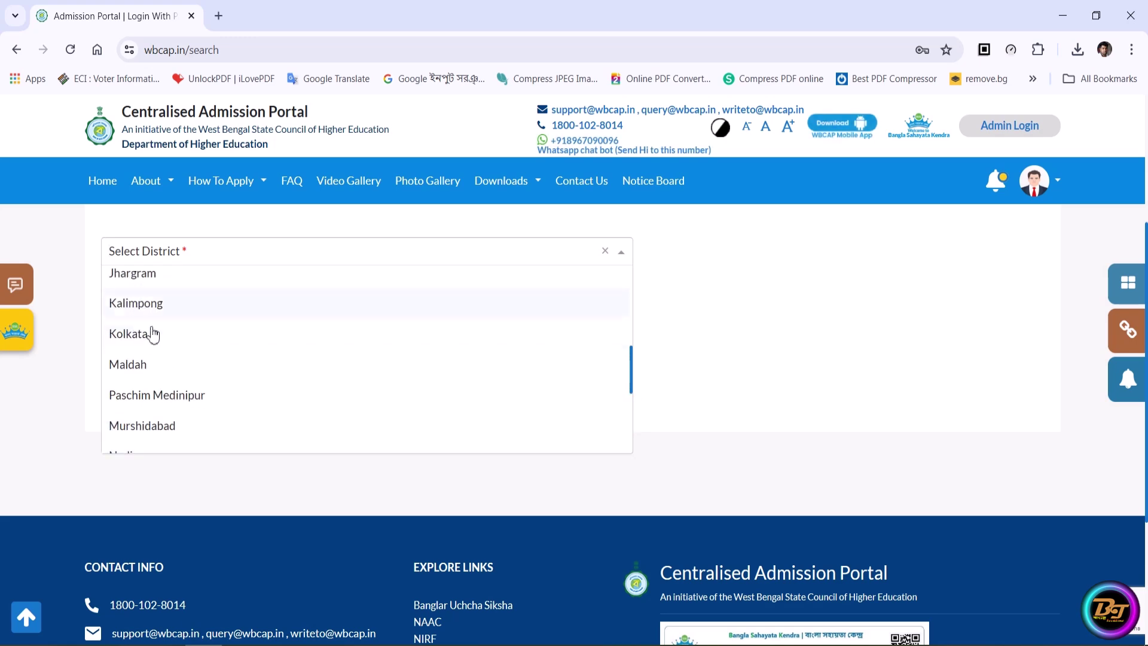
left_click(149, 366)
left_click(184, 312)
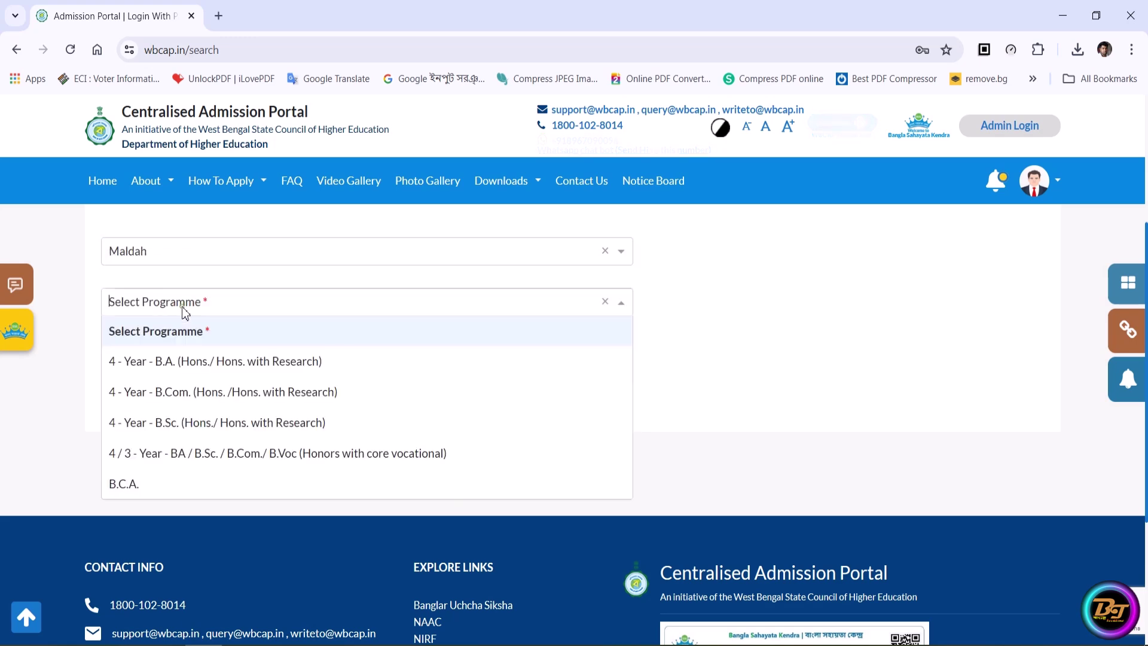
scroll(230, 487, "down", 1)
scroll(225, 485, "up", 1)
left_click(188, 365)
Step: Choose Malda College and search, listing 10 course results
left_click(196, 355)
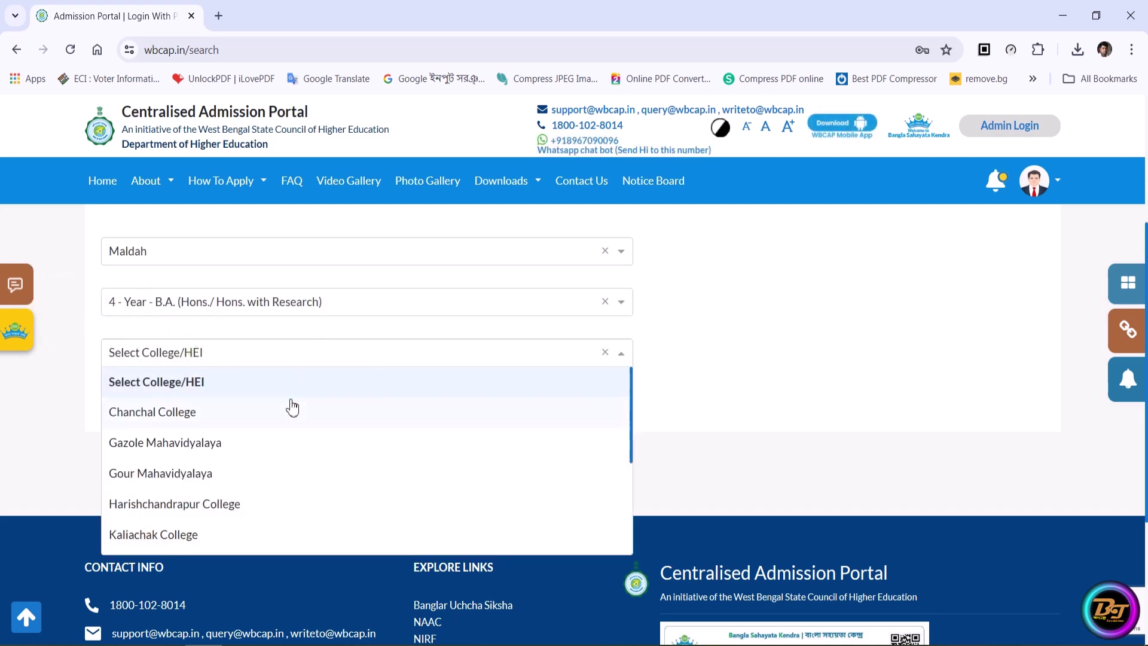
scroll(293, 408, "down", 3)
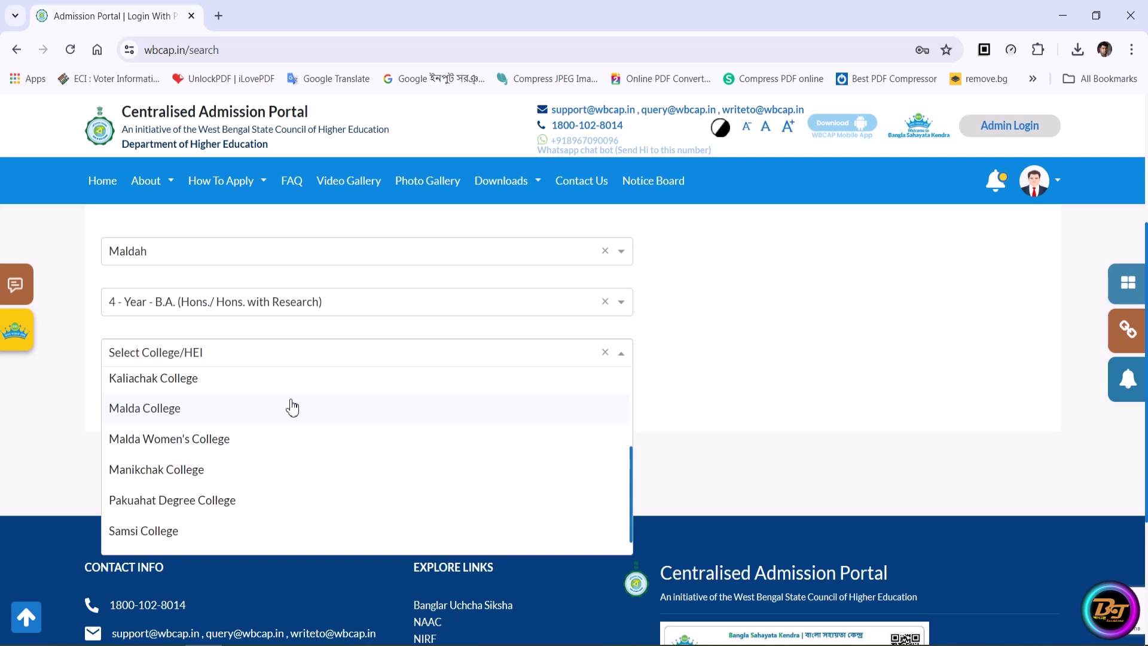
left_click(293, 407)
left_click(440, 395)
scroll(438, 390, "down", 5)
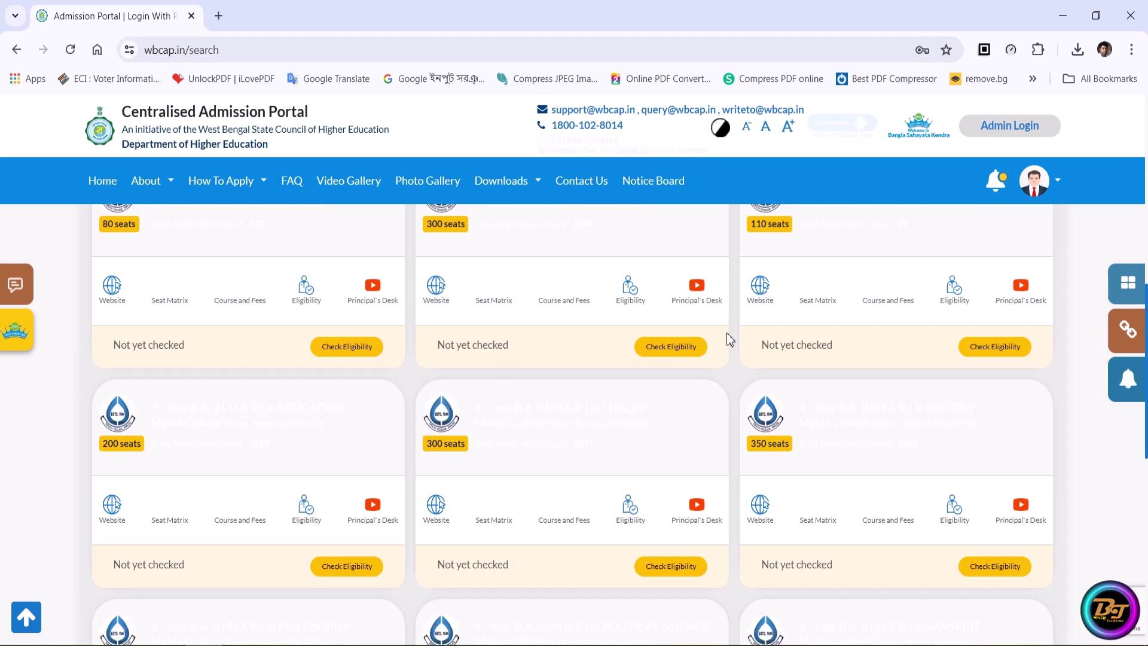
Step: Run Check Eligibility on the B.A. in BENGALI card, confirming the applicant is eligible
scroll(734, 337, "up", 3)
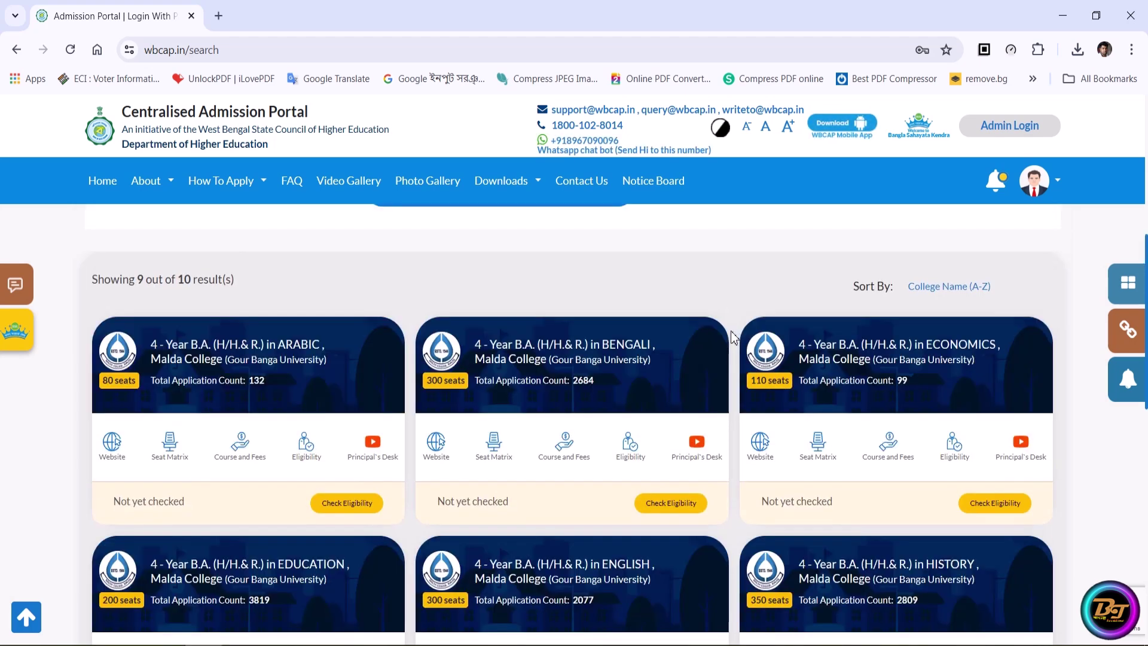
scroll(669, 380, "down", 1)
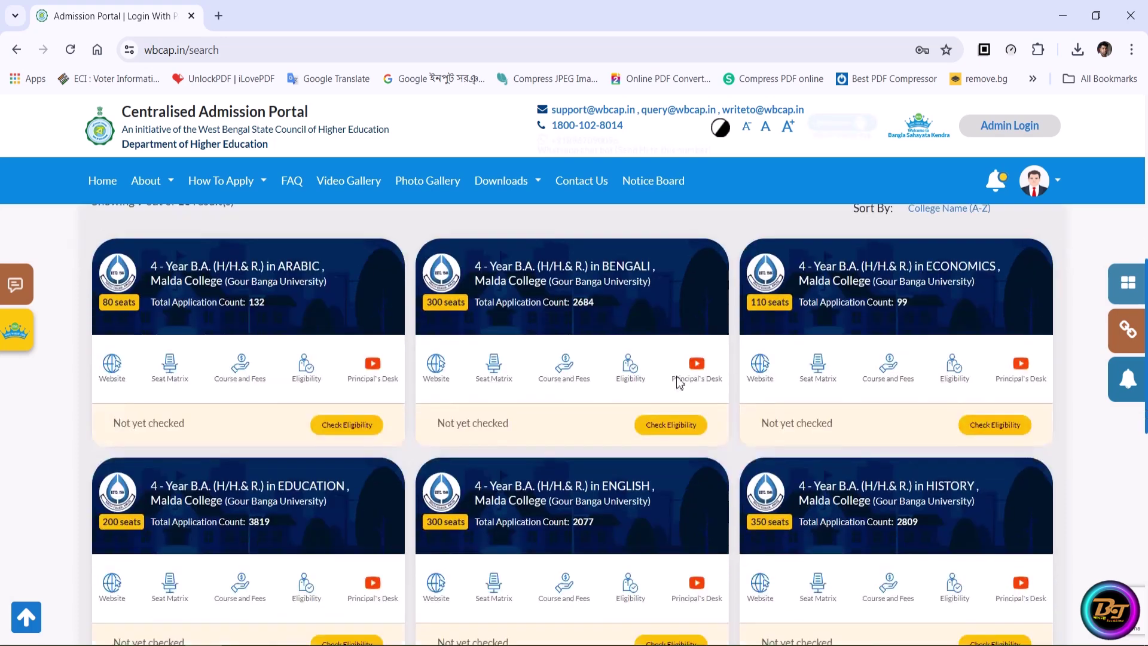
left_click_drag(269, 492, 345, 488)
left_click_drag(593, 271, 679, 274)
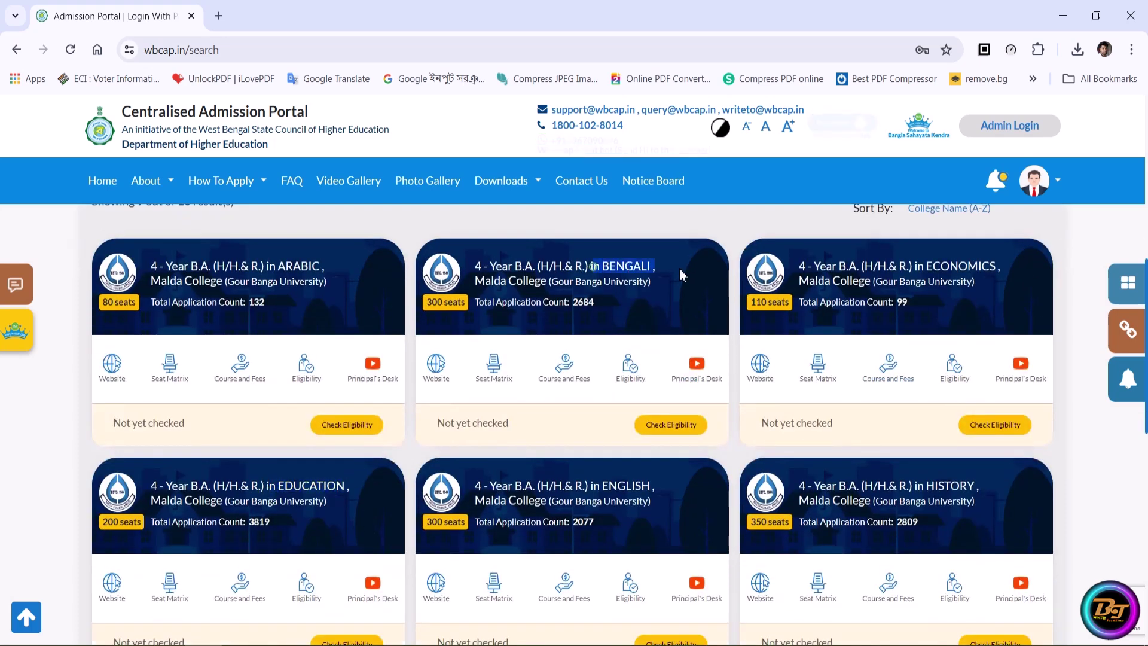
left_click_drag(934, 273, 994, 287)
left_click_drag(983, 484, 924, 484)
left_click(722, 410)
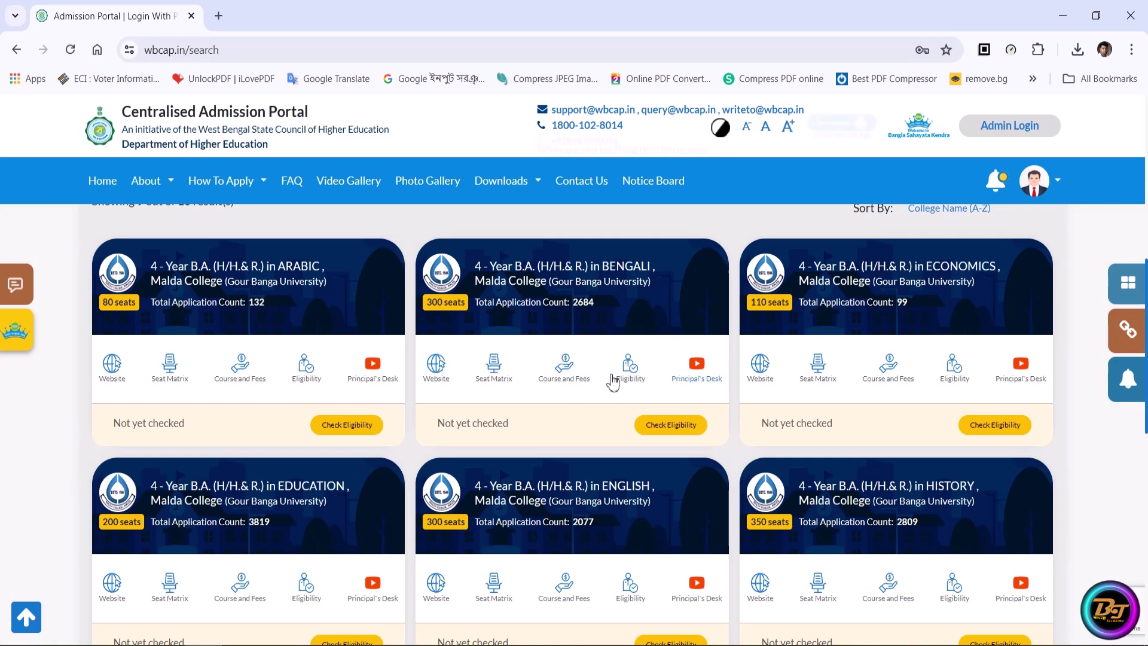
left_click(678, 430)
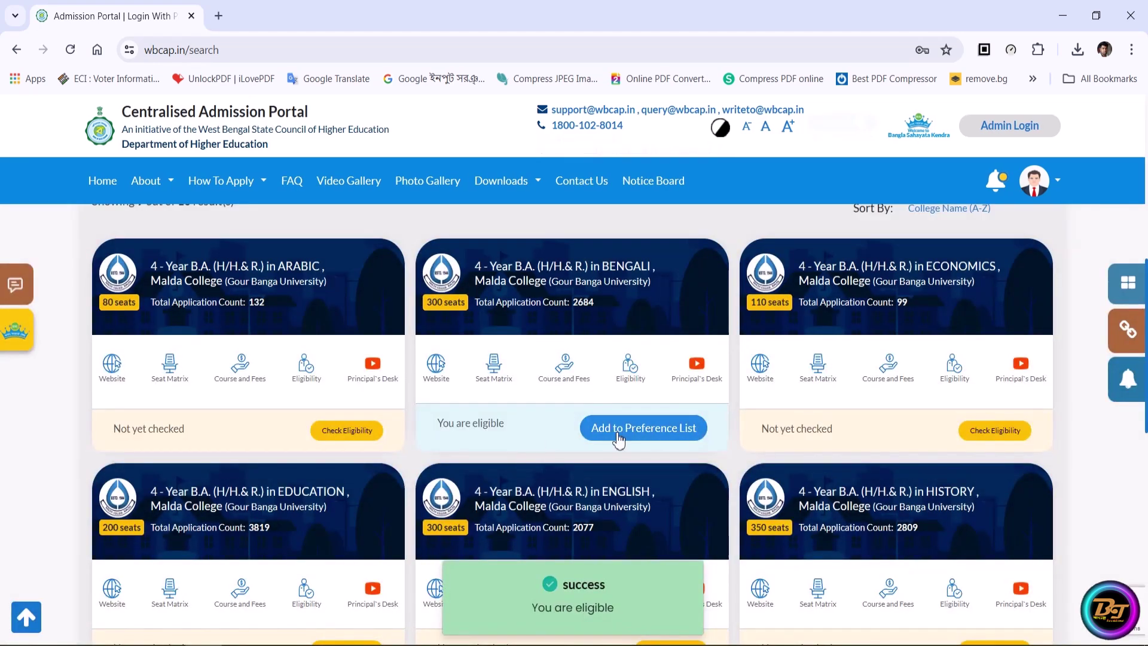
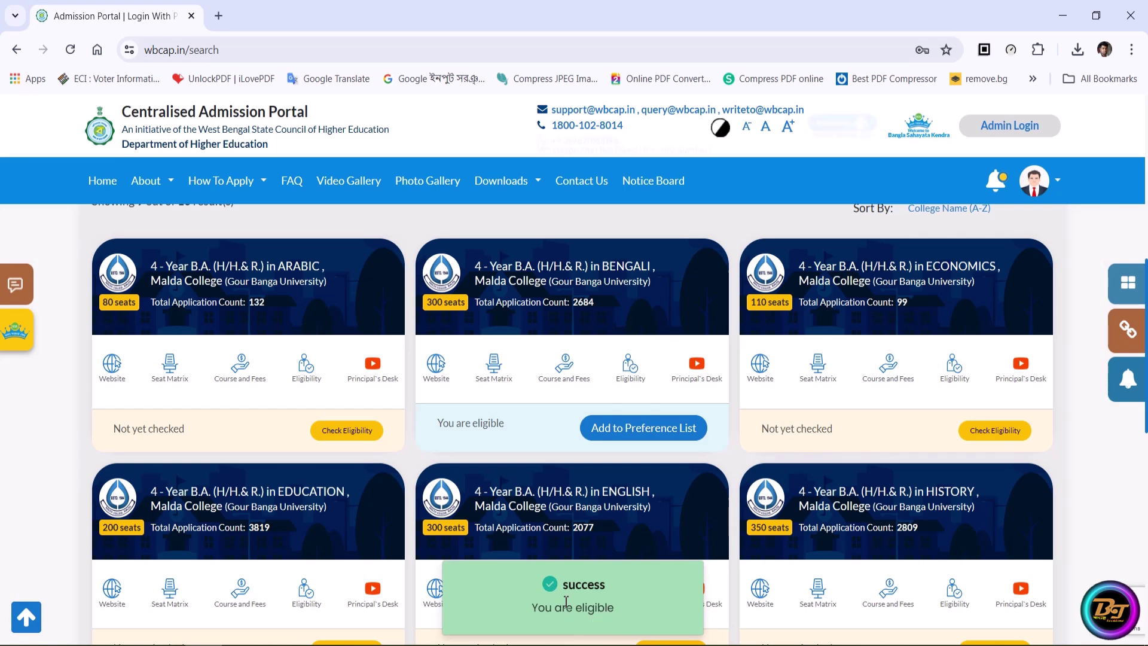
Step: Add Malda College's B.A. Bengali with the Philosophy and Political Science minor combination
left_click(656, 430)
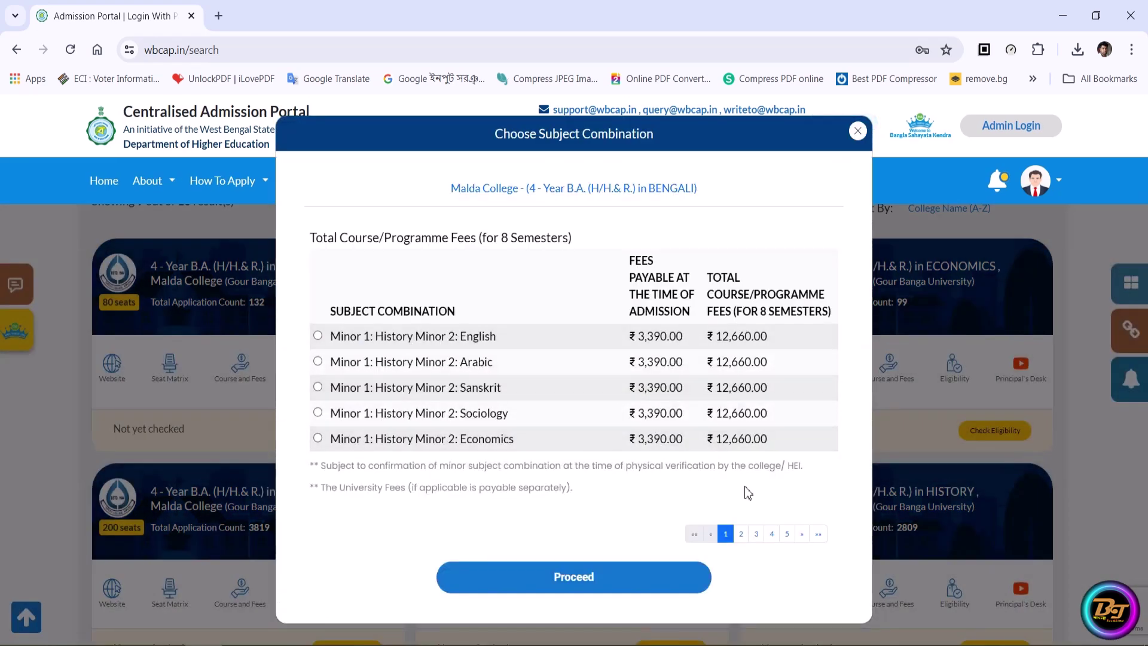
left_click(740, 534)
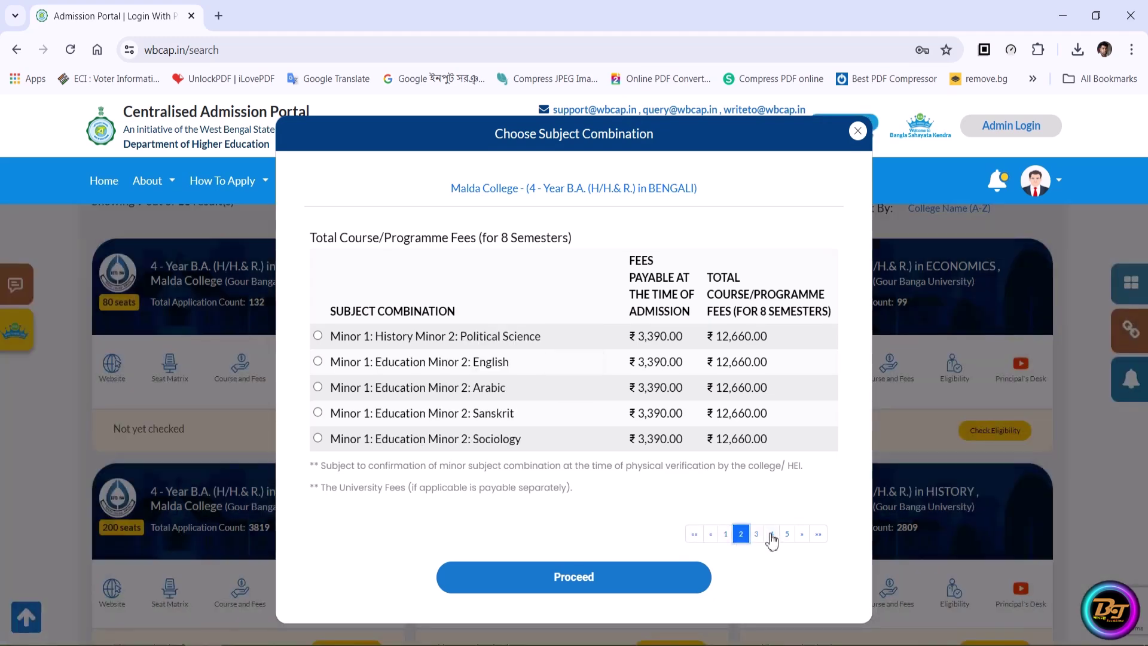
left_click(757, 534)
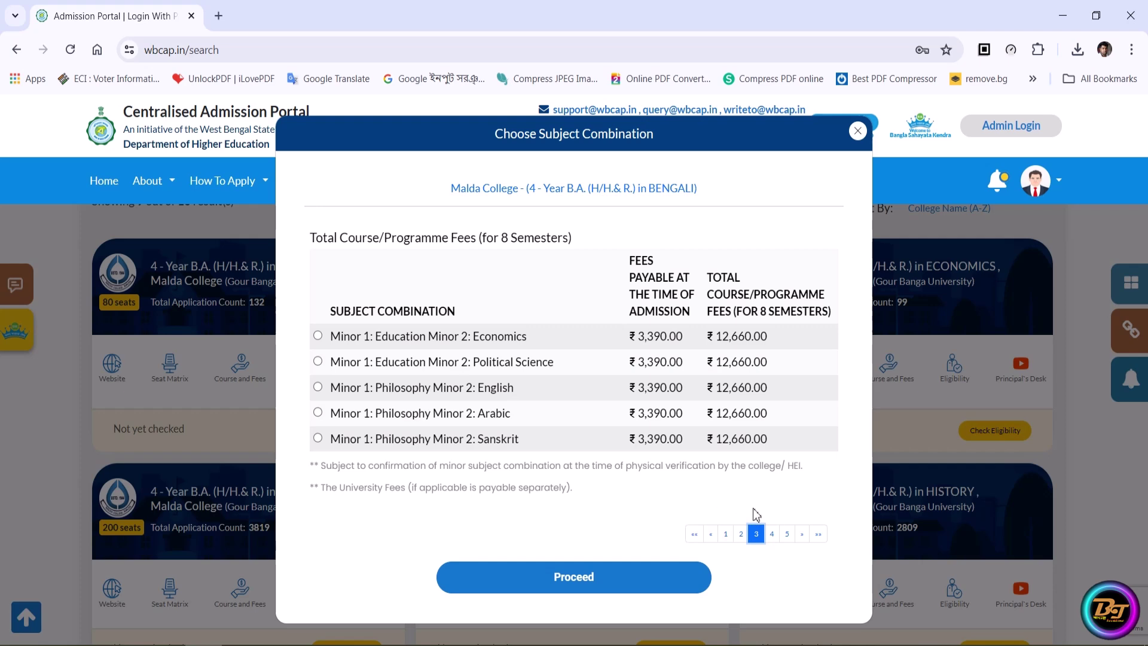
left_click(773, 534)
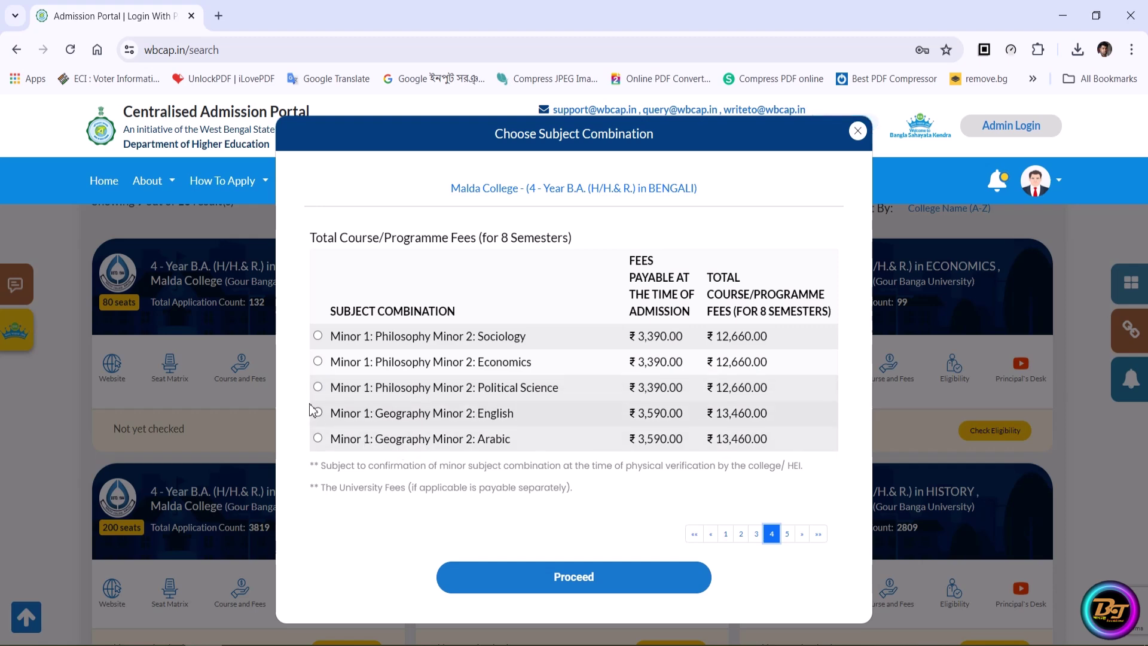
left_click(317, 386)
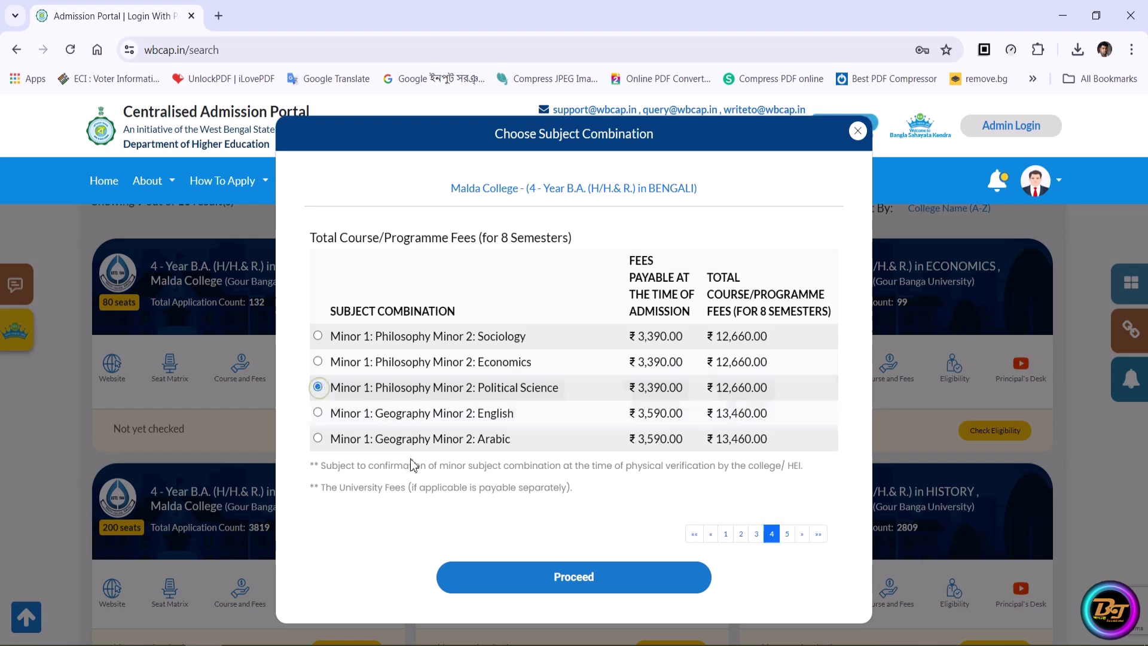
left_click(572, 586)
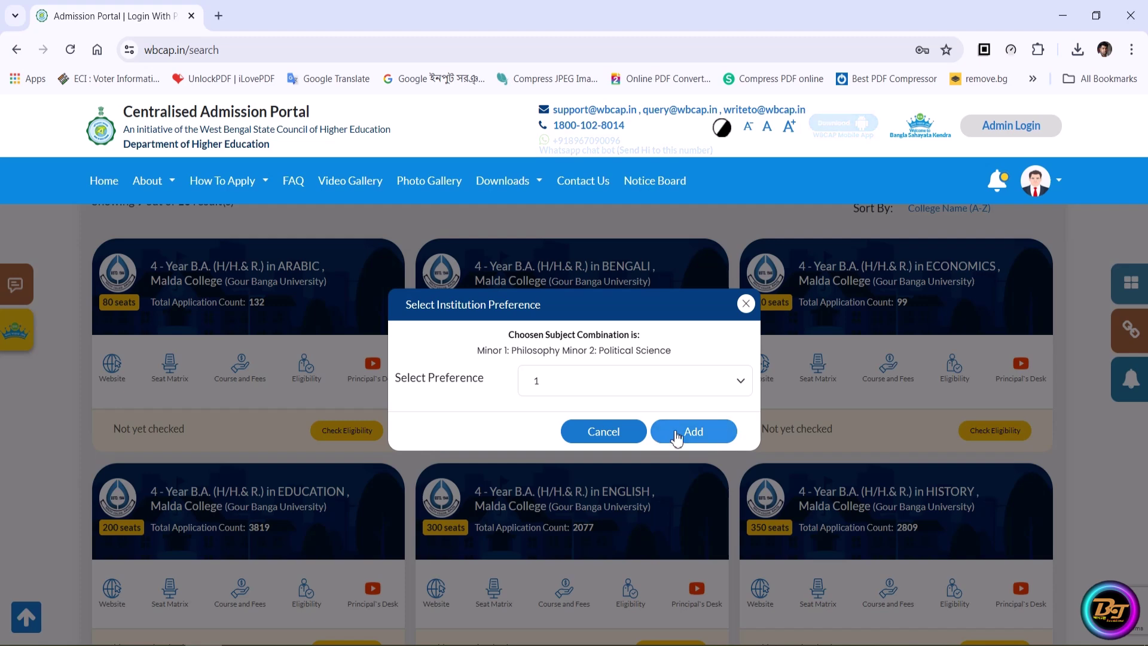
Step: Keep preference order 1, add the course, and view the preference list
left_click(593, 378)
left_click(593, 377)
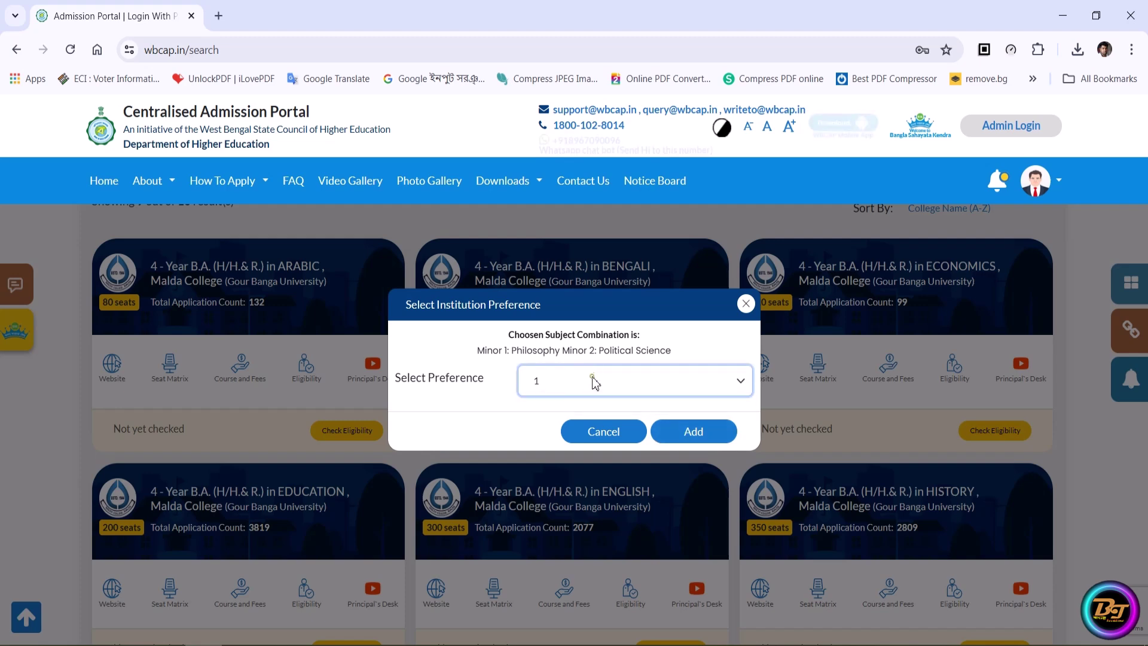
left_click(665, 433)
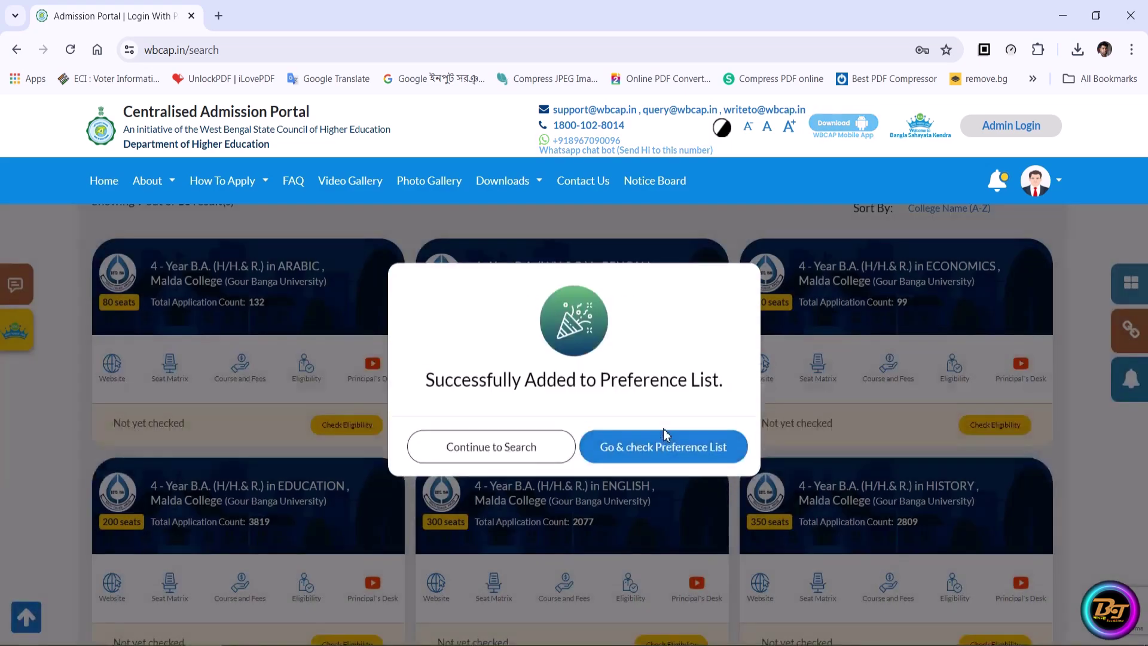
left_click(663, 440)
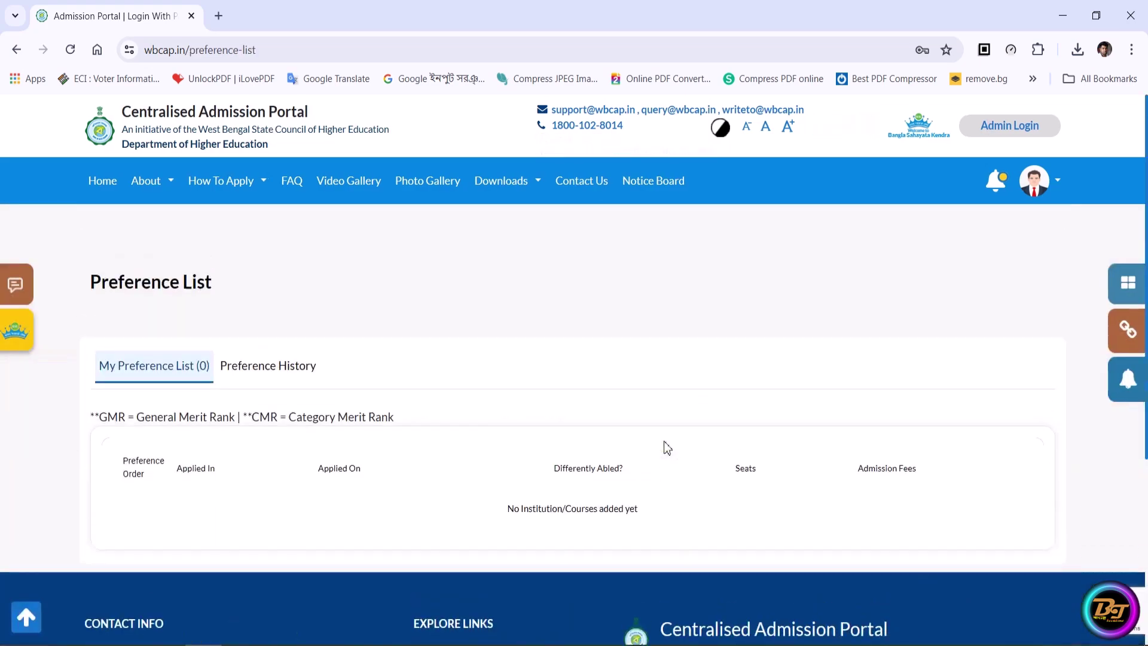
scroll(664, 444, "down", 5)
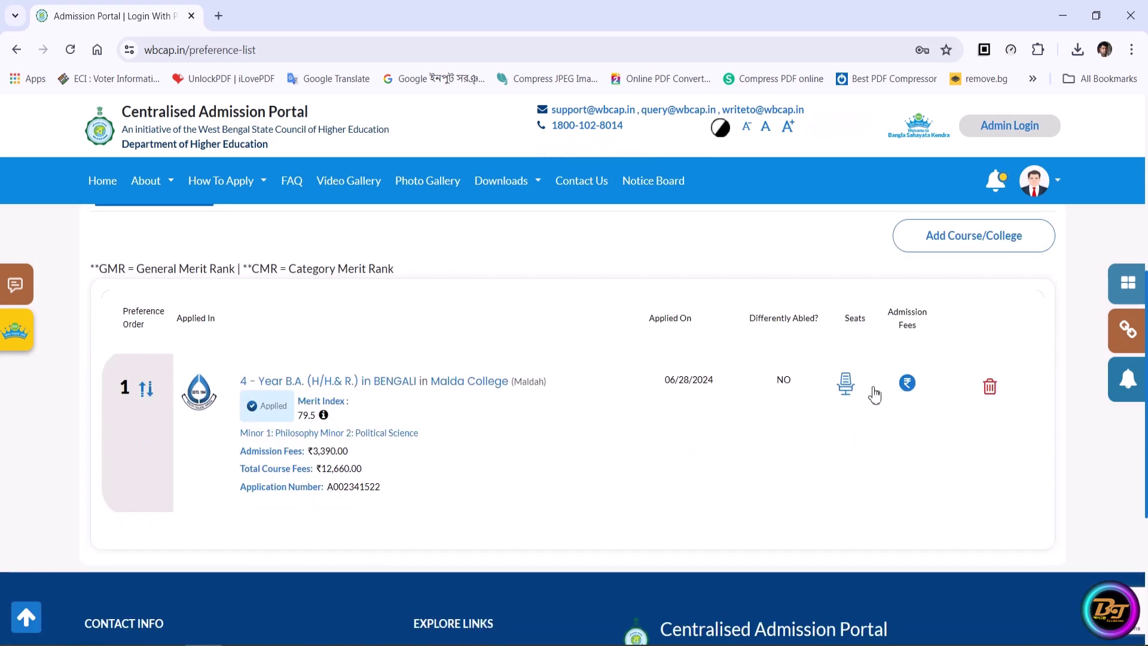
left_click(907, 382)
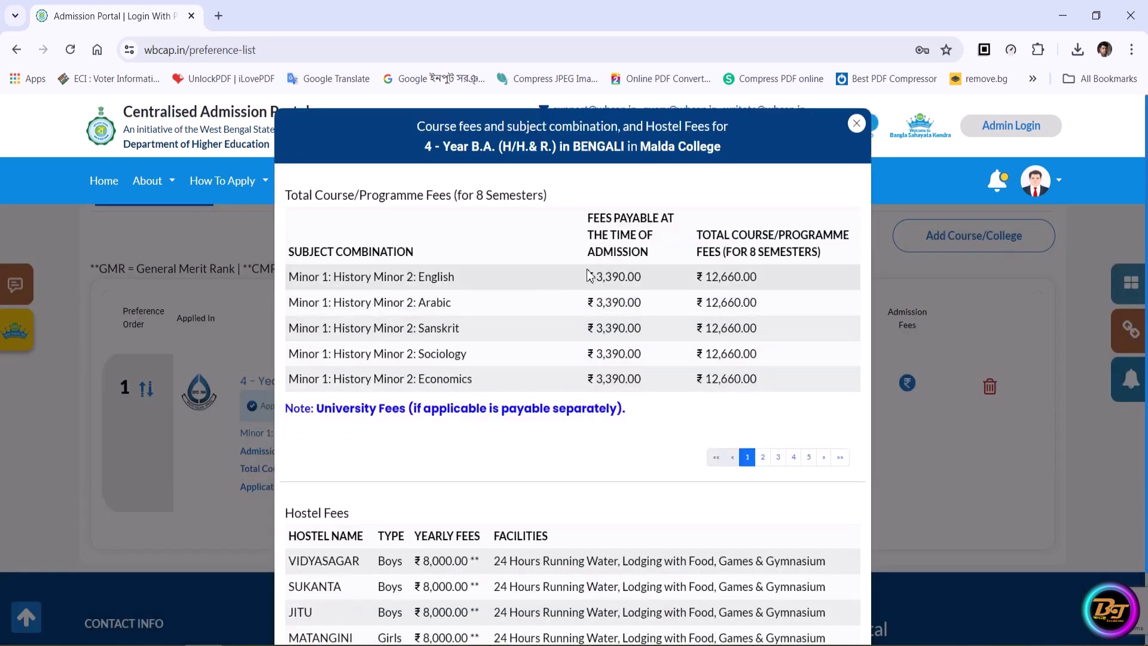
left_click_drag(587, 276, 651, 276)
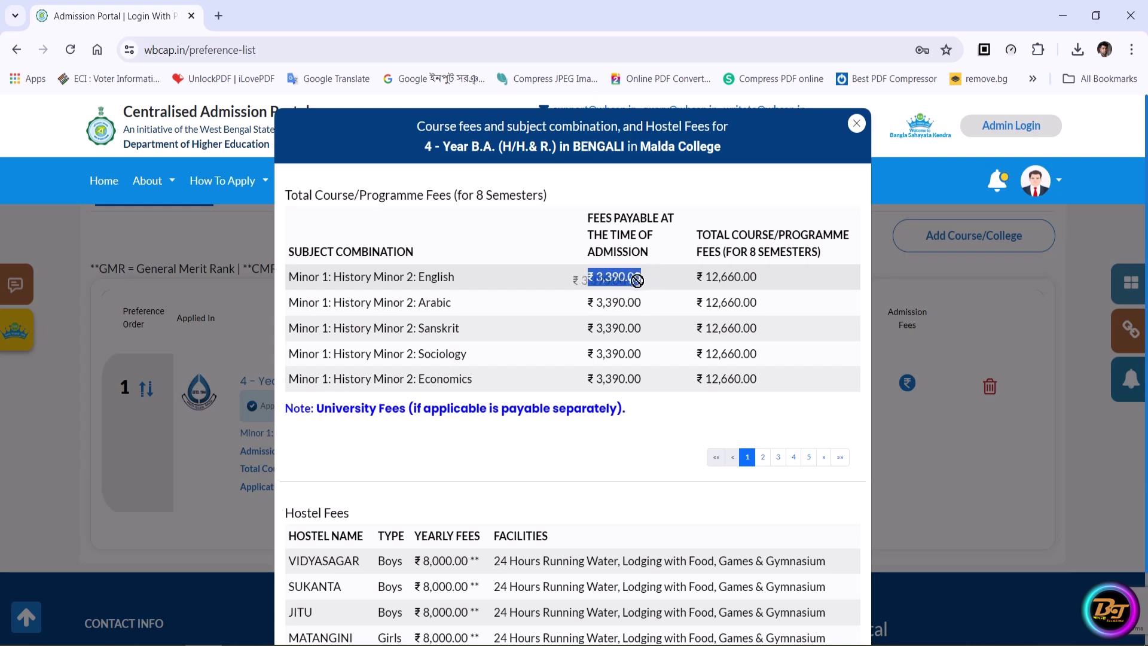
left_click(633, 276)
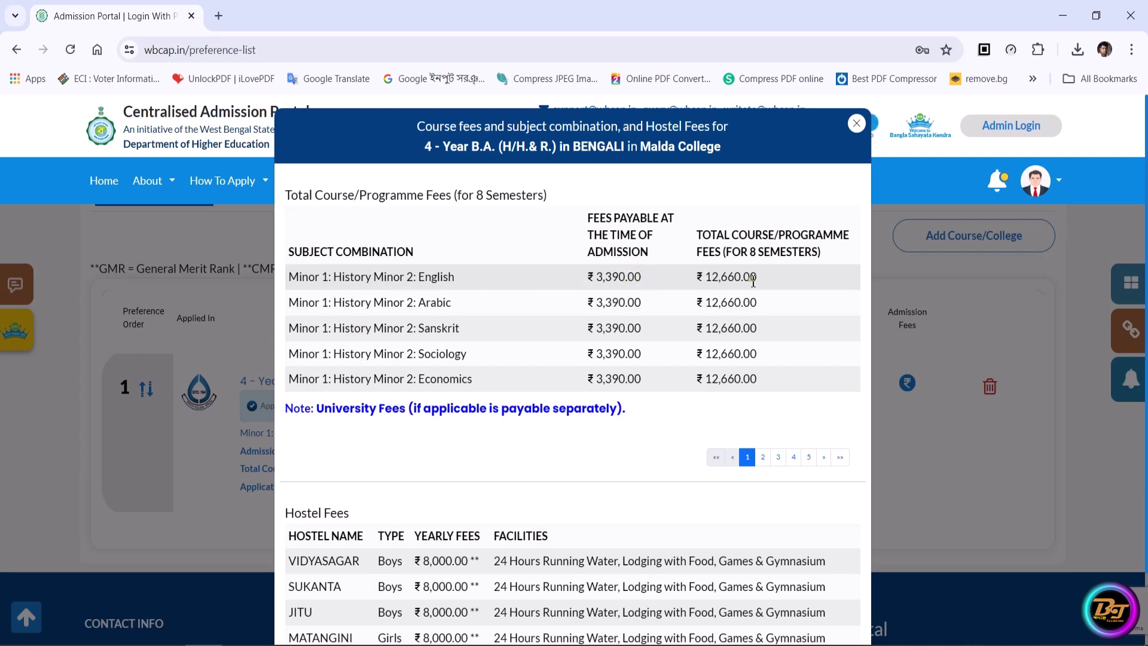
left_click_drag(683, 279, 776, 287)
left_click(778, 245)
left_click_drag(733, 254, 819, 249)
left_click(770, 291)
left_click_drag(752, 276, 689, 290)
left_click(928, 348)
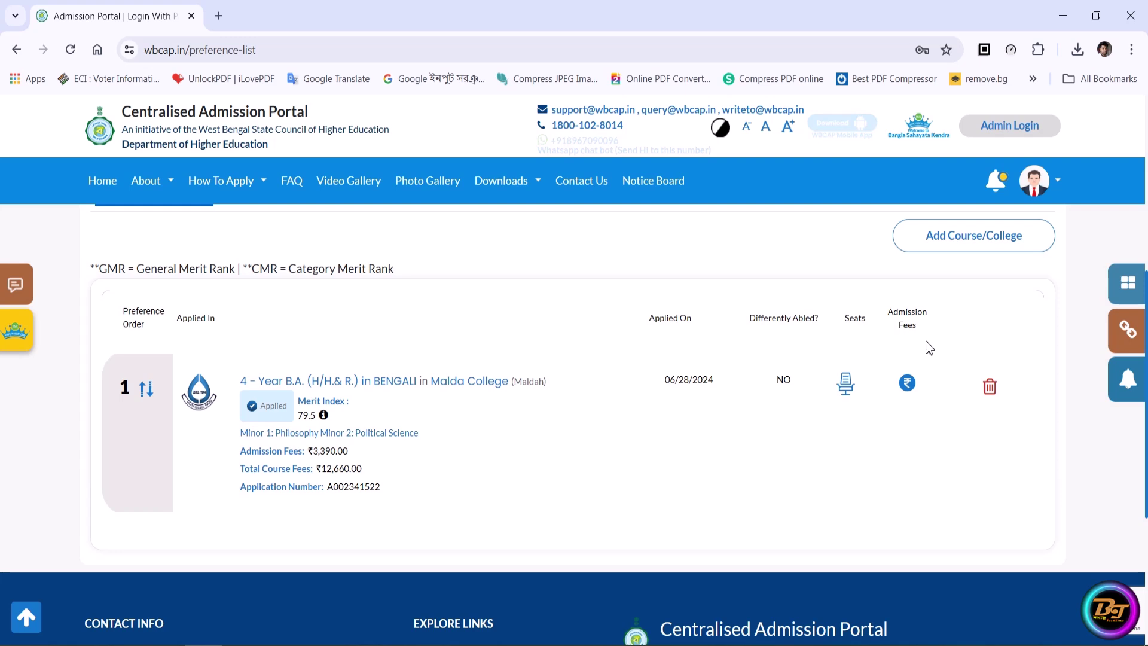
Step: Search Maldah's 4-Year B.A. (Hons./ Hons. with Research) courses at South Malda College
scroll(928, 348, "up", 3)
left_click(976, 392)
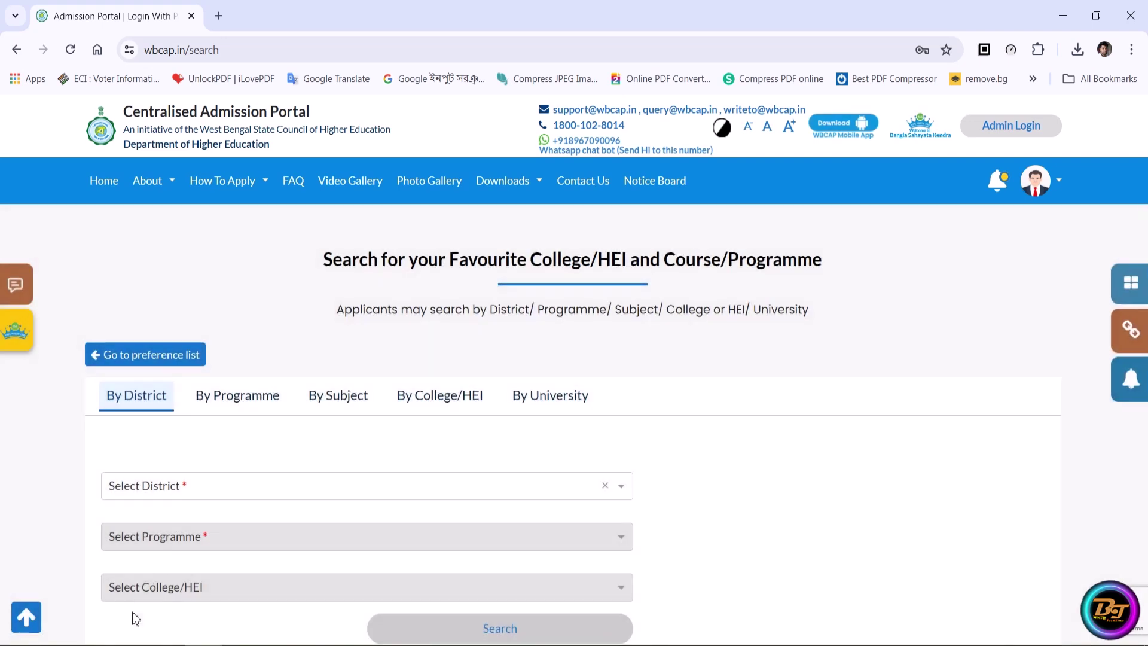
scroll(190, 482, "down", 1)
left_click(195, 411)
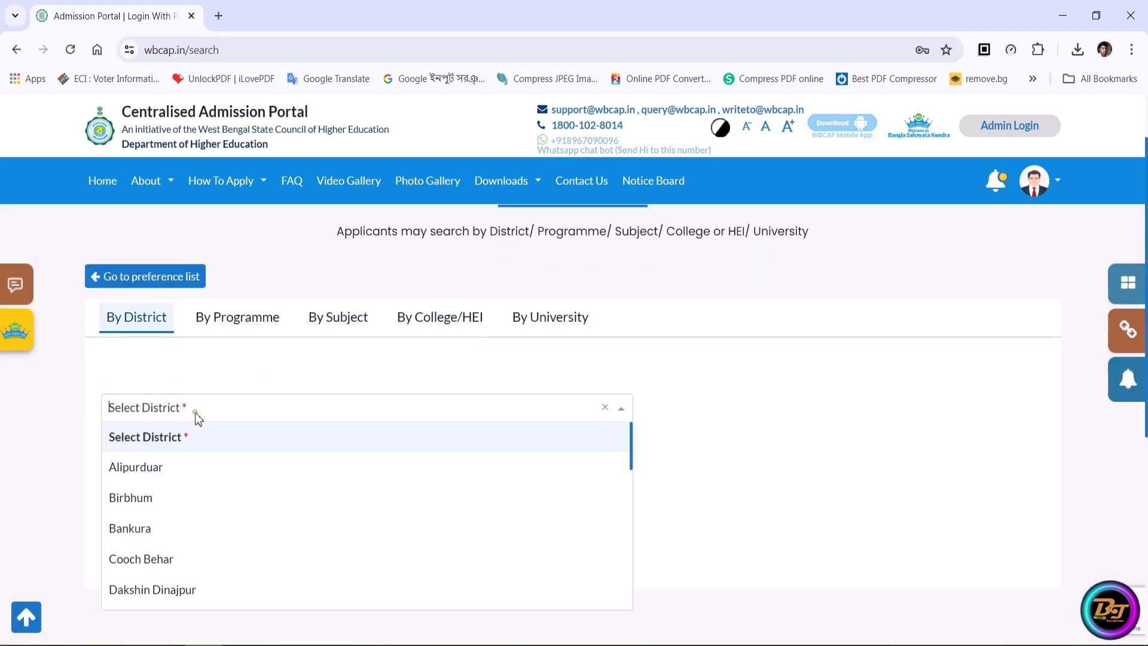
scroll(191, 514, "down", 5)
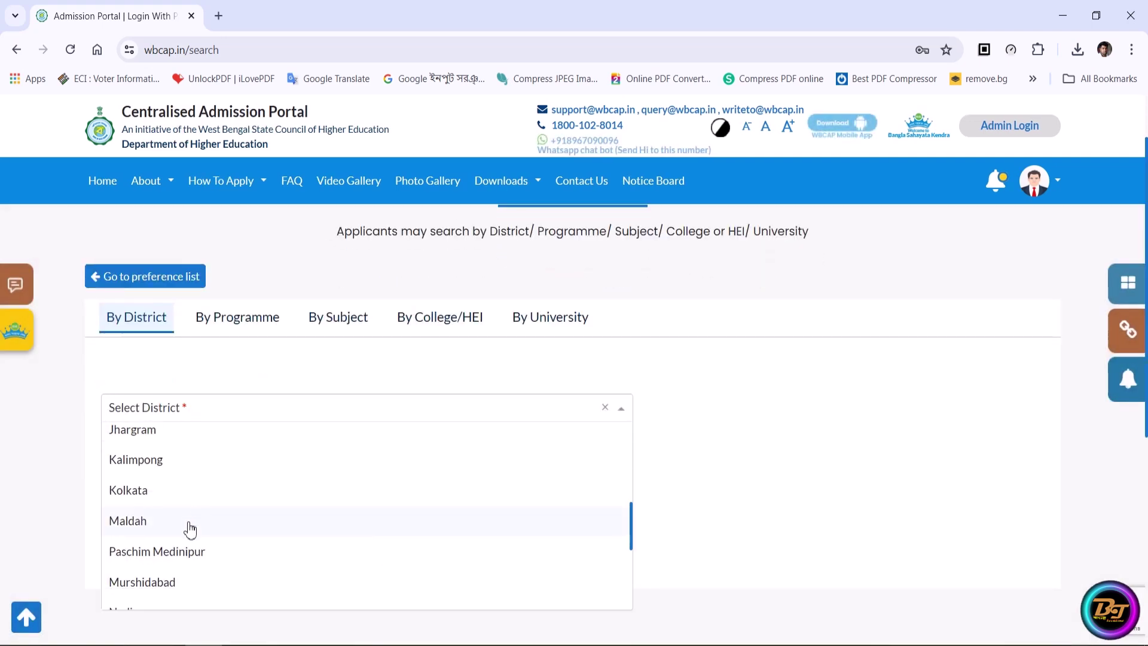
left_click(188, 521)
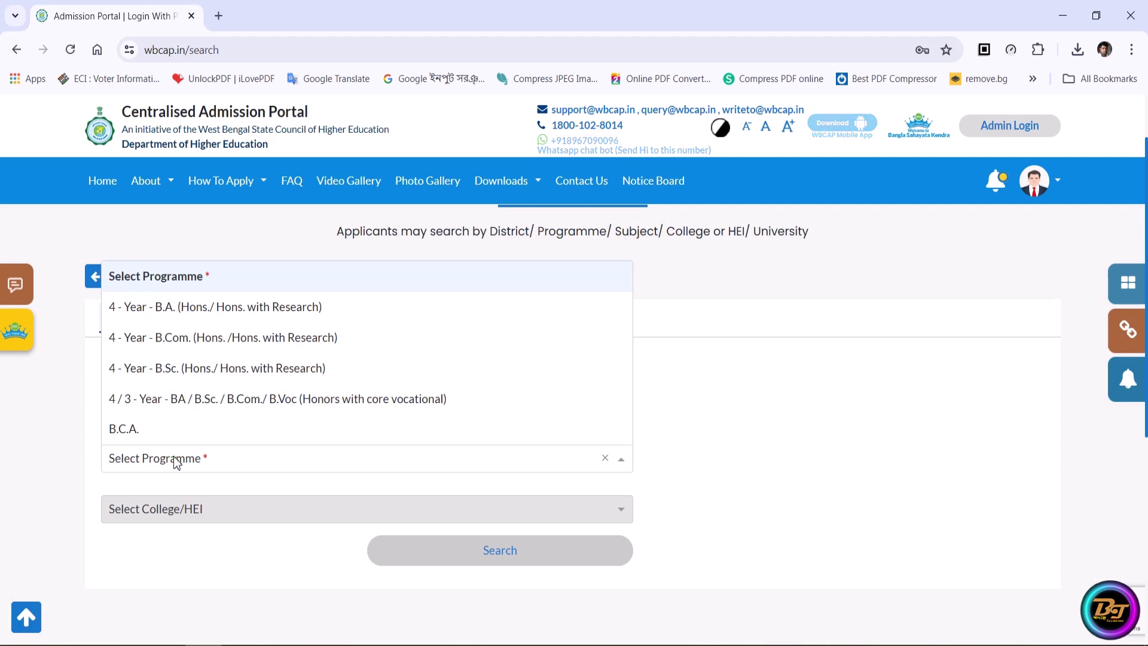
left_click(184, 308)
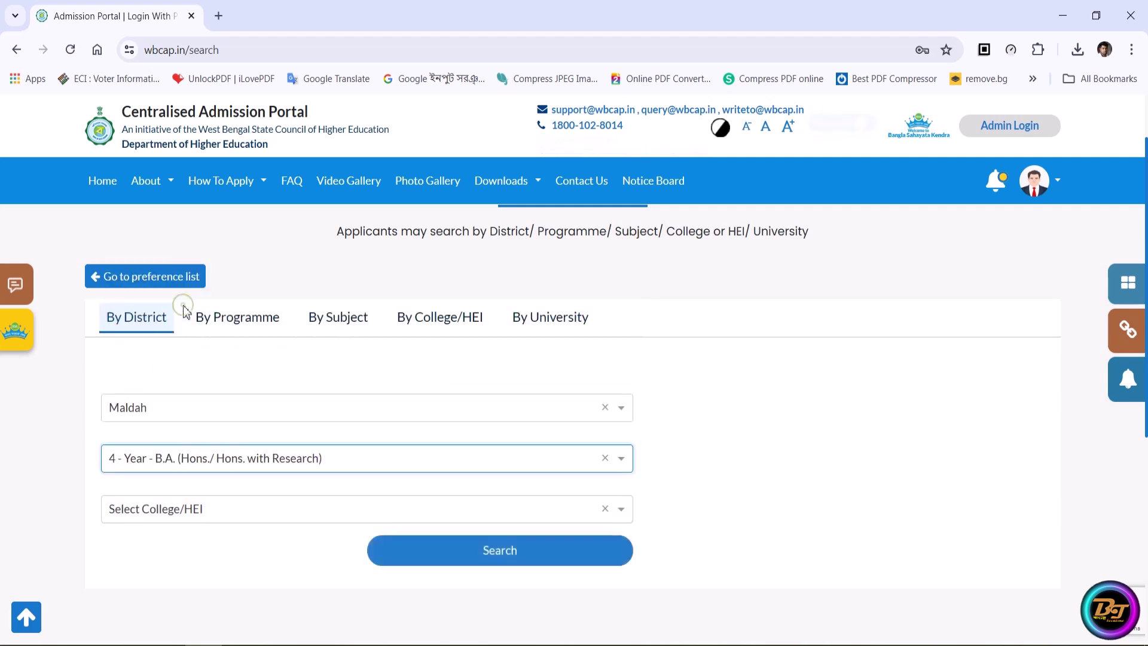
left_click(184, 506)
left_click(197, 558)
left_click(518, 550)
Step: Check eligibility for South Malda College's B.A. in Bengali among the 9 results
scroll(517, 554, "down", 8)
scroll(518, 554, "up", 5)
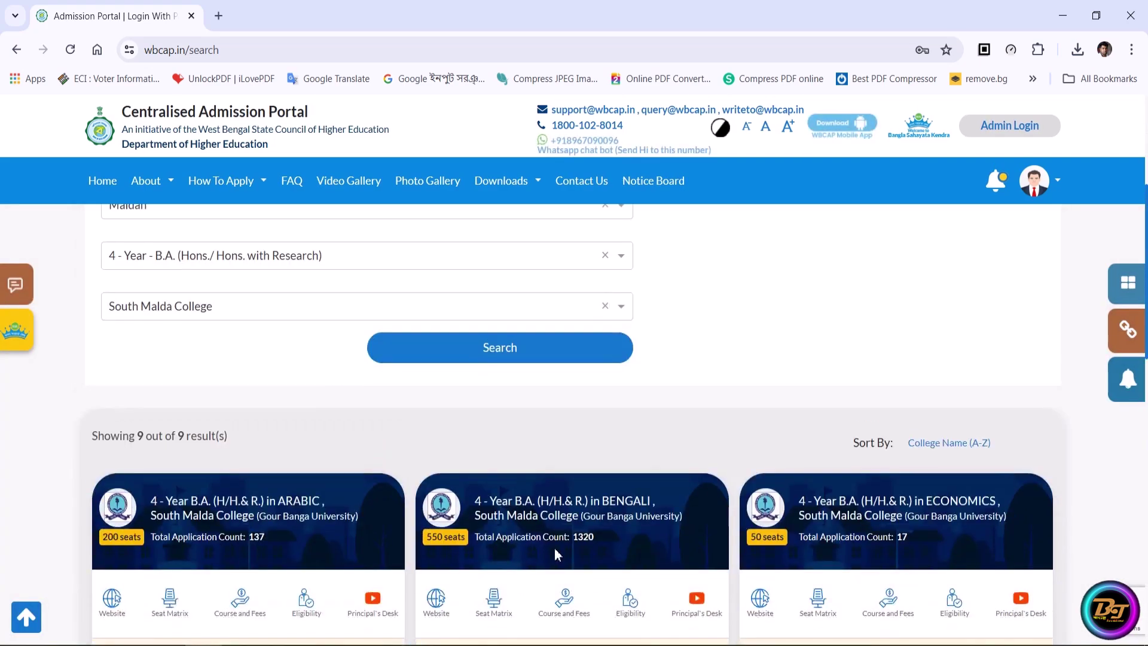
scroll(554, 547, "down", 1)
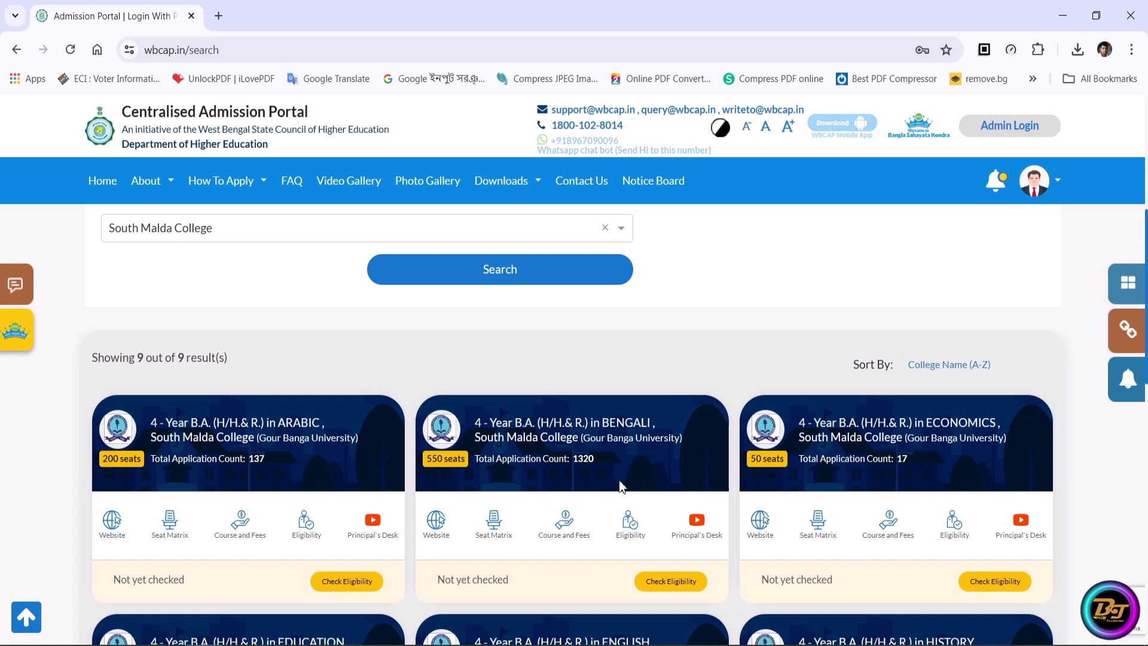
scroll(661, 524, "down", 1)
left_click(669, 505)
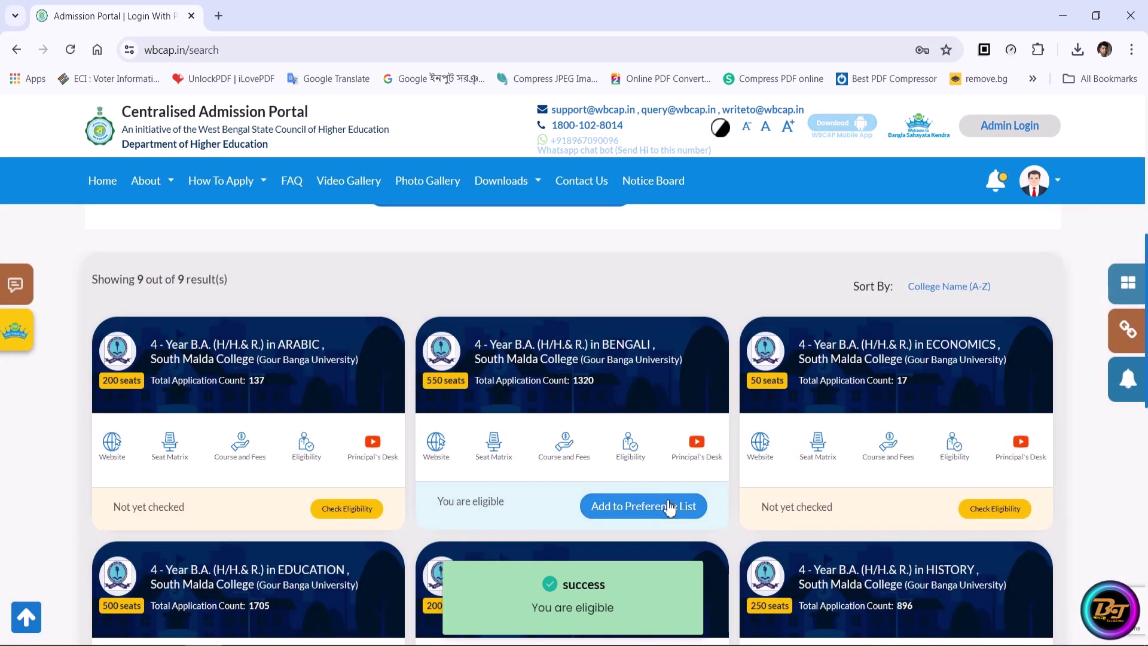
Step: Choose Political Science and History as the minors for South Malda's B.A. Bengali
left_click(669, 507)
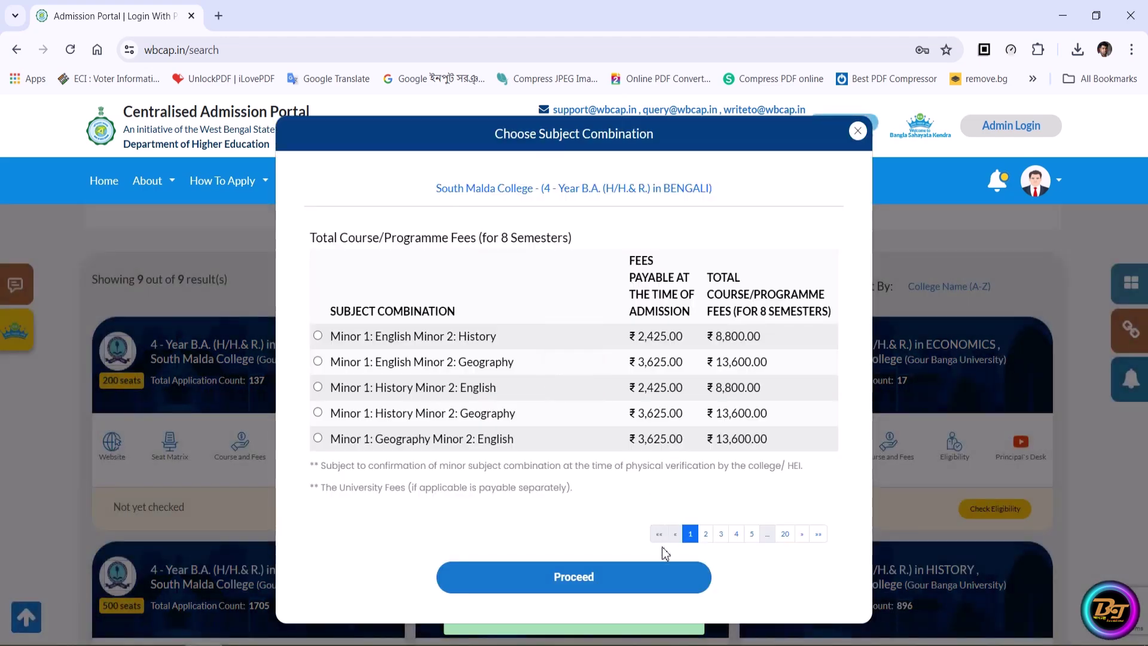
left_click(750, 534)
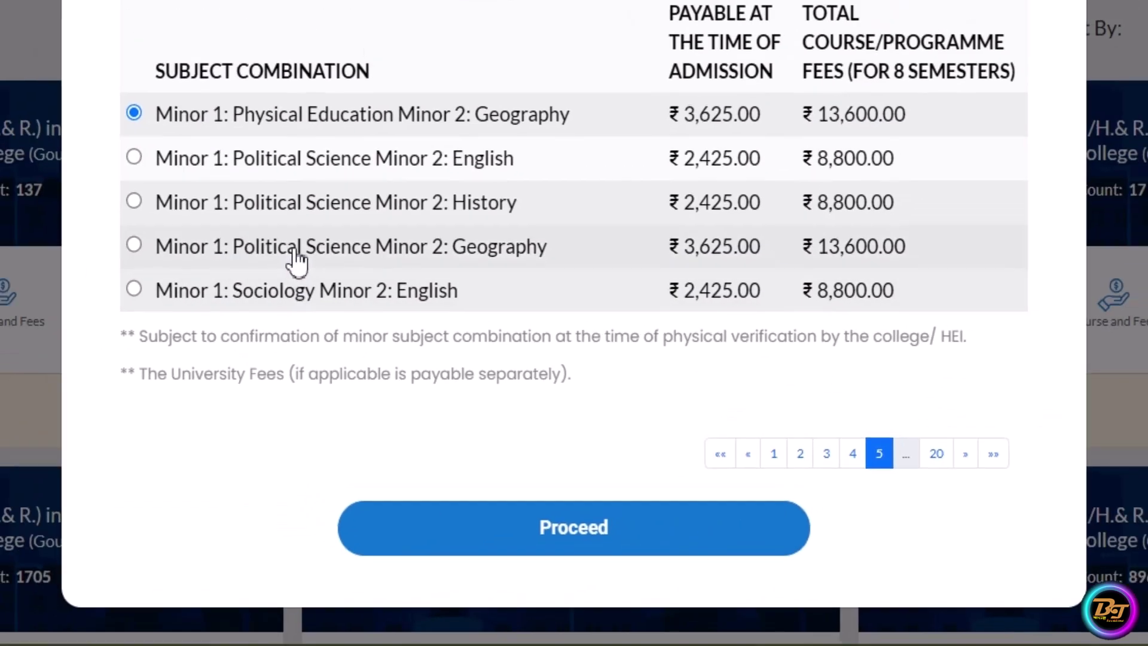
left_click(296, 254)
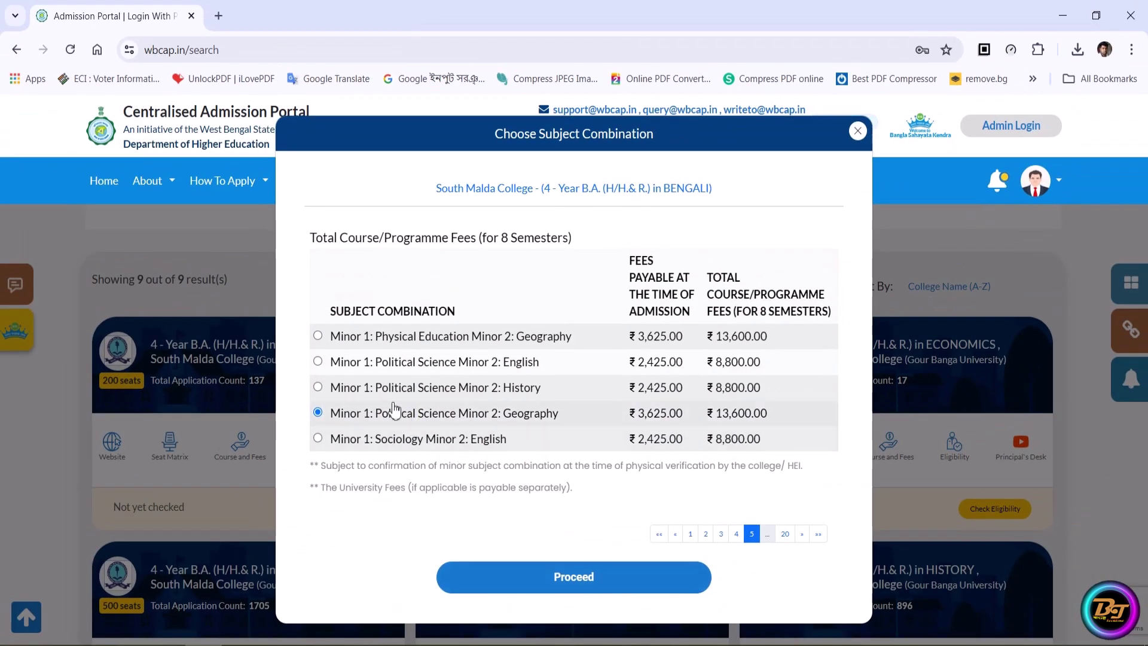
left_click(392, 389)
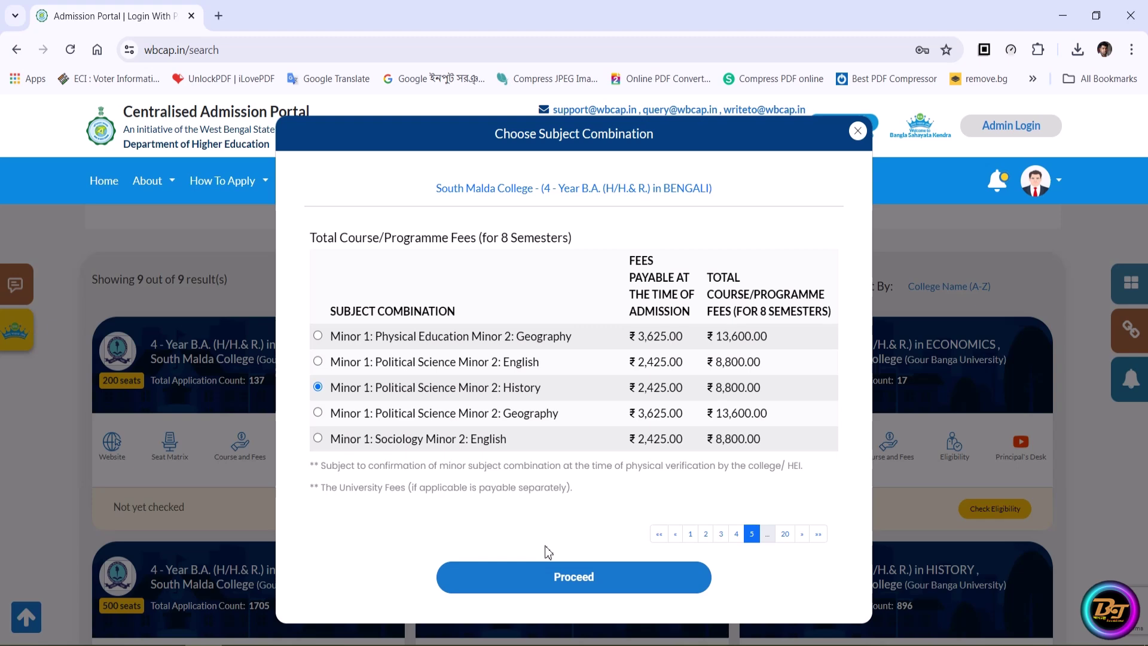
left_click(546, 574)
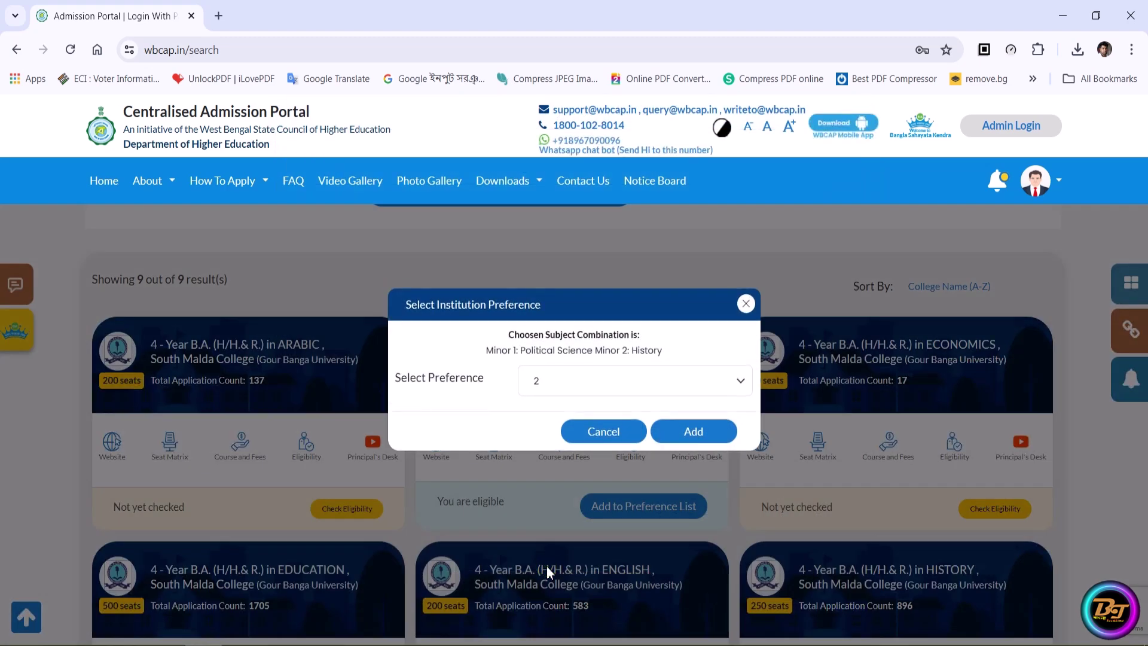
Step: Set the course as preference 2 and add it to the list
left_click(722, 385)
left_click(705, 390)
left_click(700, 379)
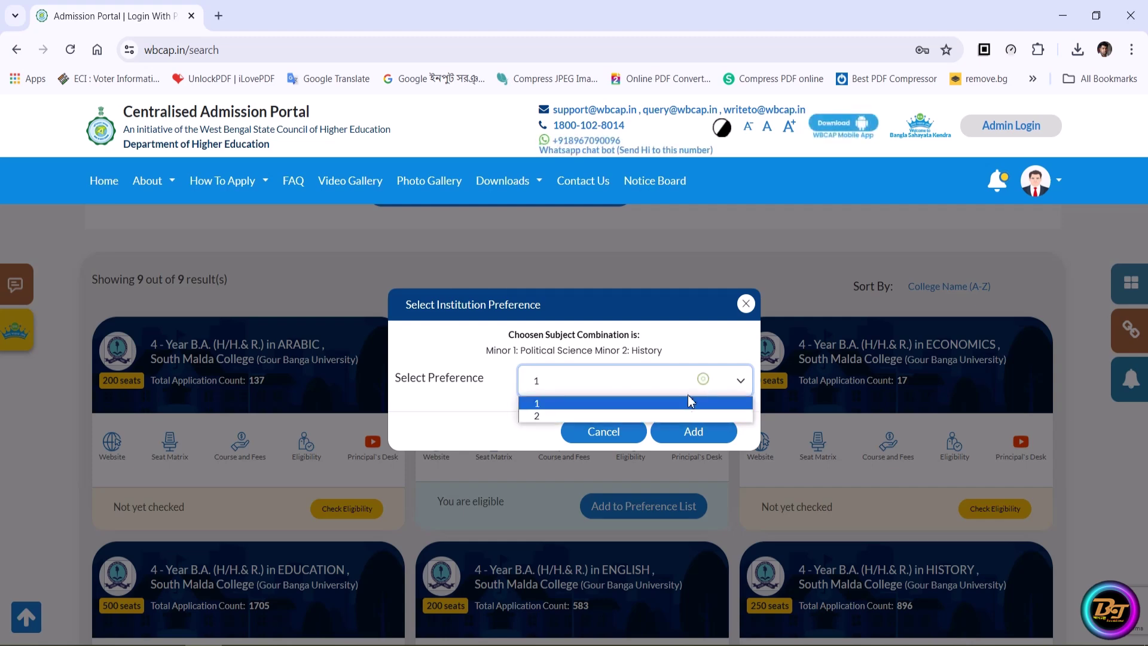
left_click(678, 416)
left_click(688, 384)
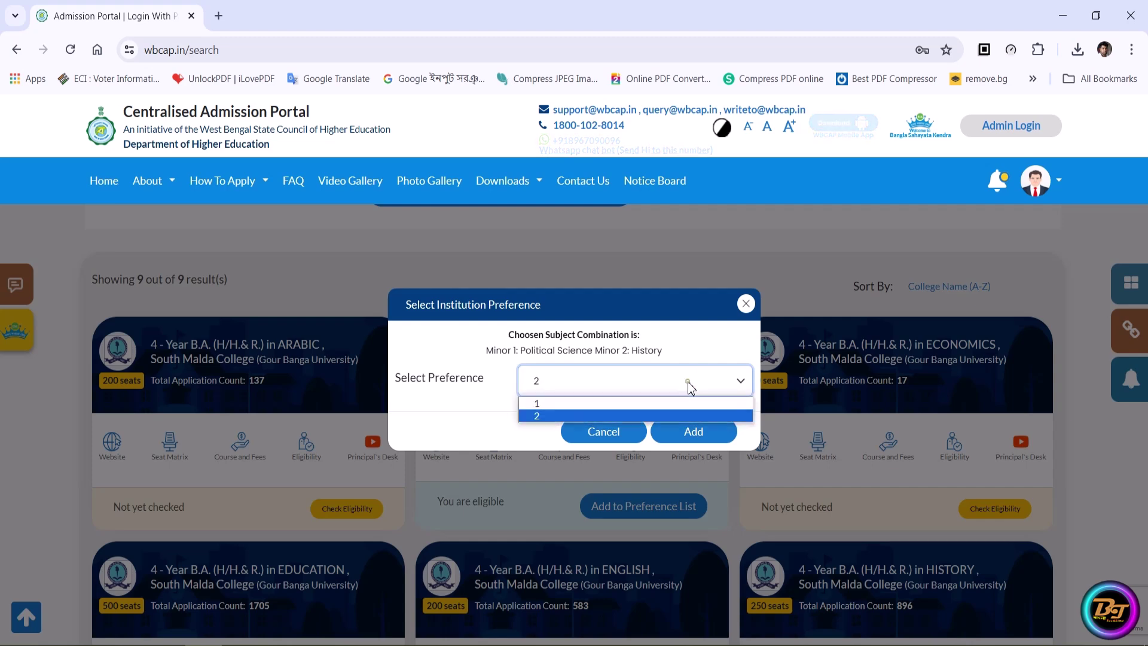
left_click(693, 380)
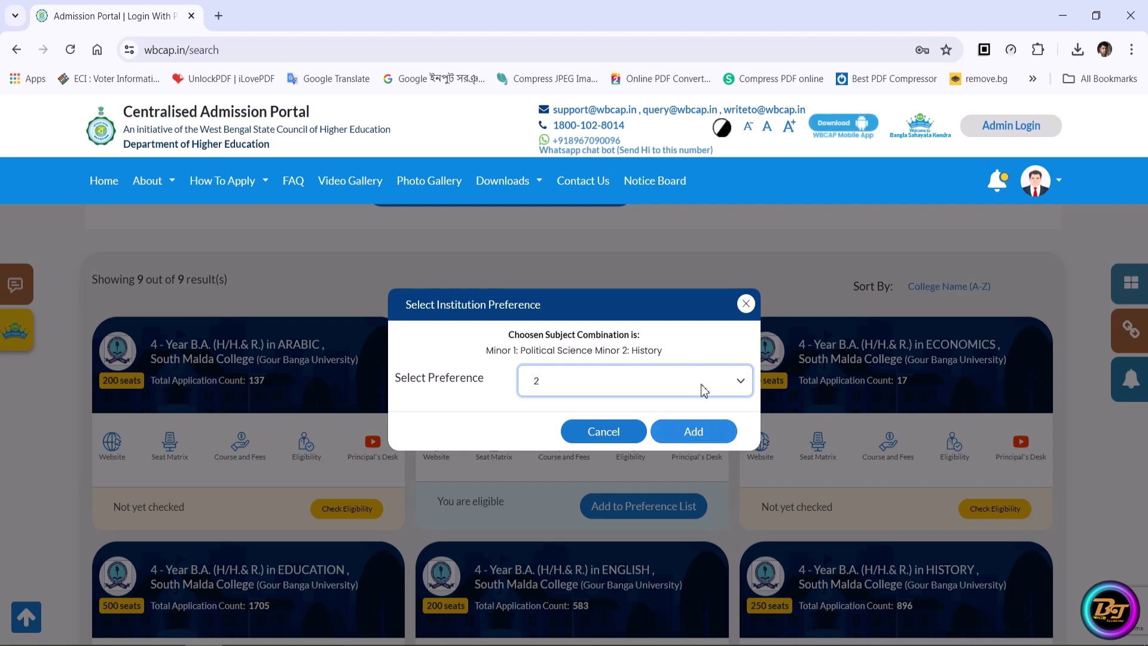
left_click(690, 431)
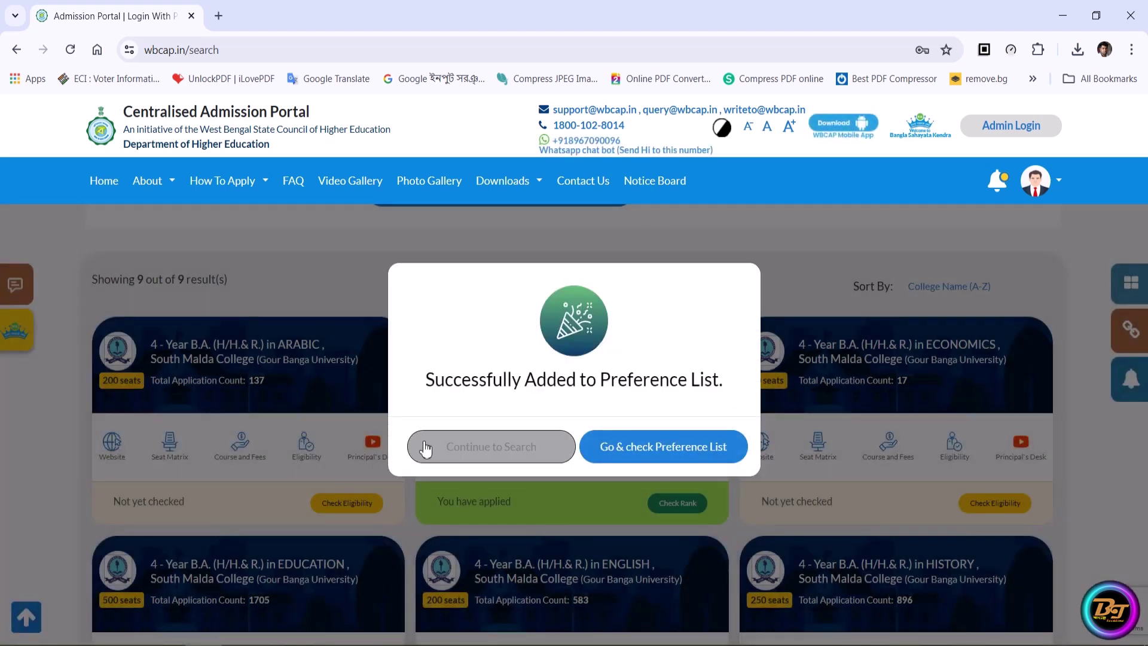
Step: Review the preference list with Malda and South Malda Bengali courses, then return to the dashboard
left_click(692, 458)
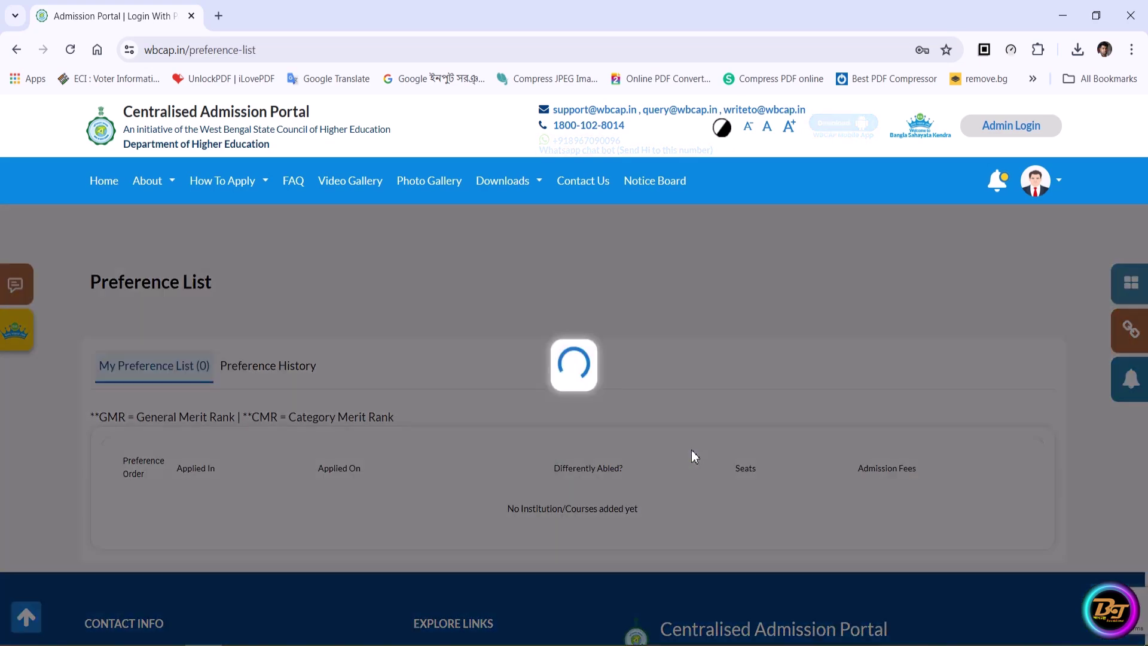
scroll(692, 453, "down", 5)
scroll(694, 452, "down", 3)
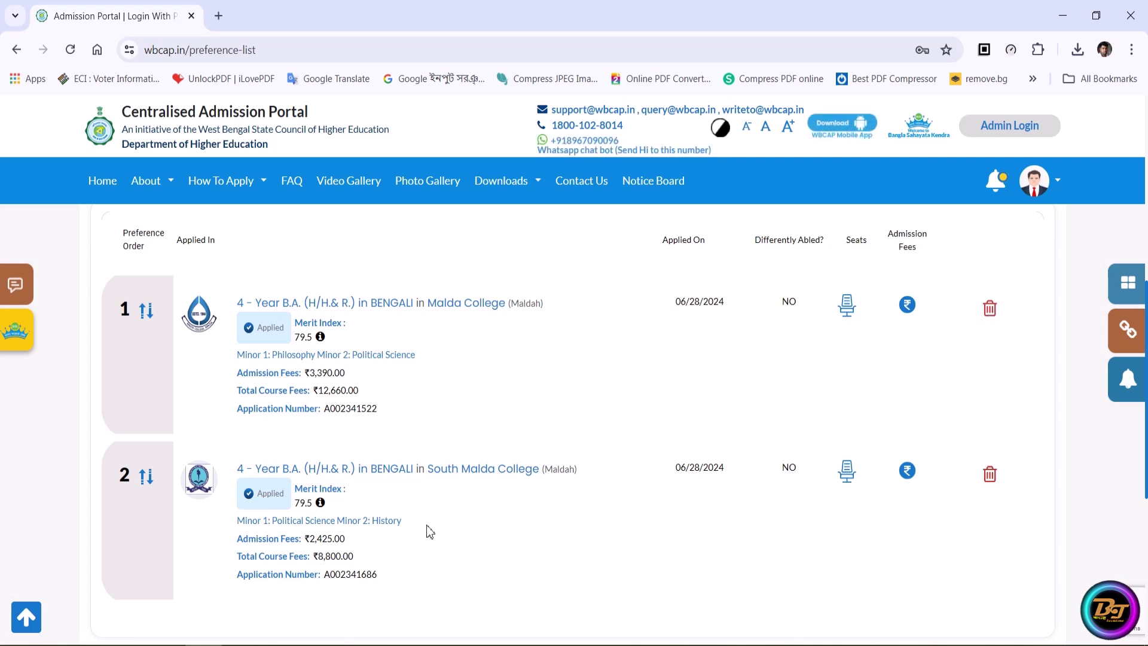
scroll(478, 545, "up", 2)
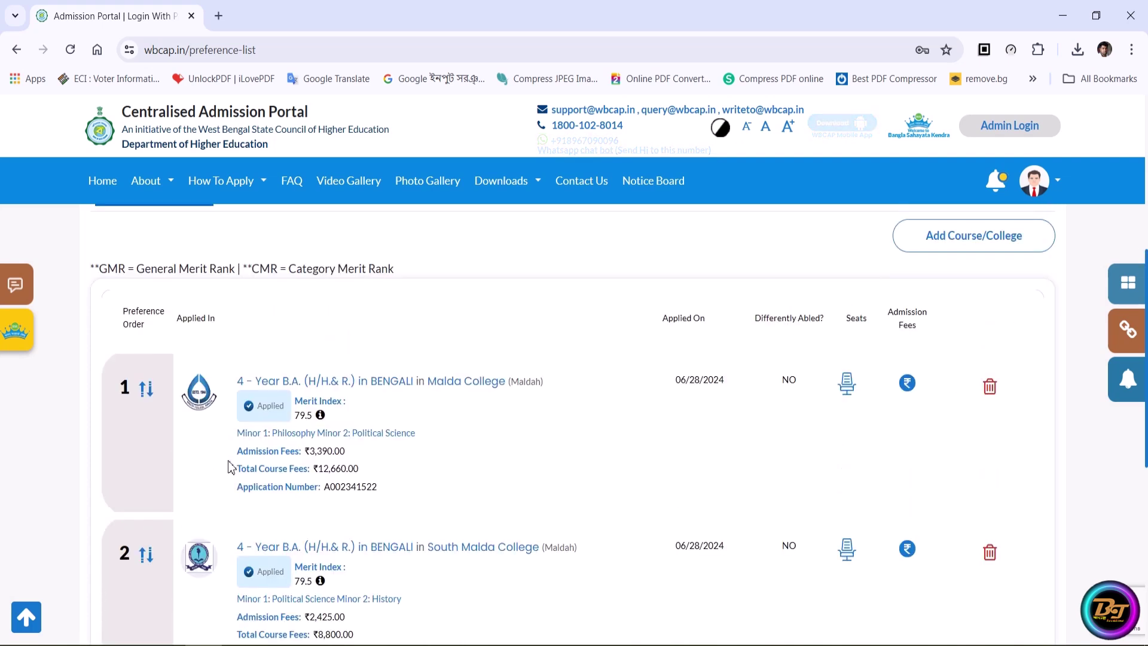
scroll(257, 531, "down", 1)
scroll(233, 551, "up", 5)
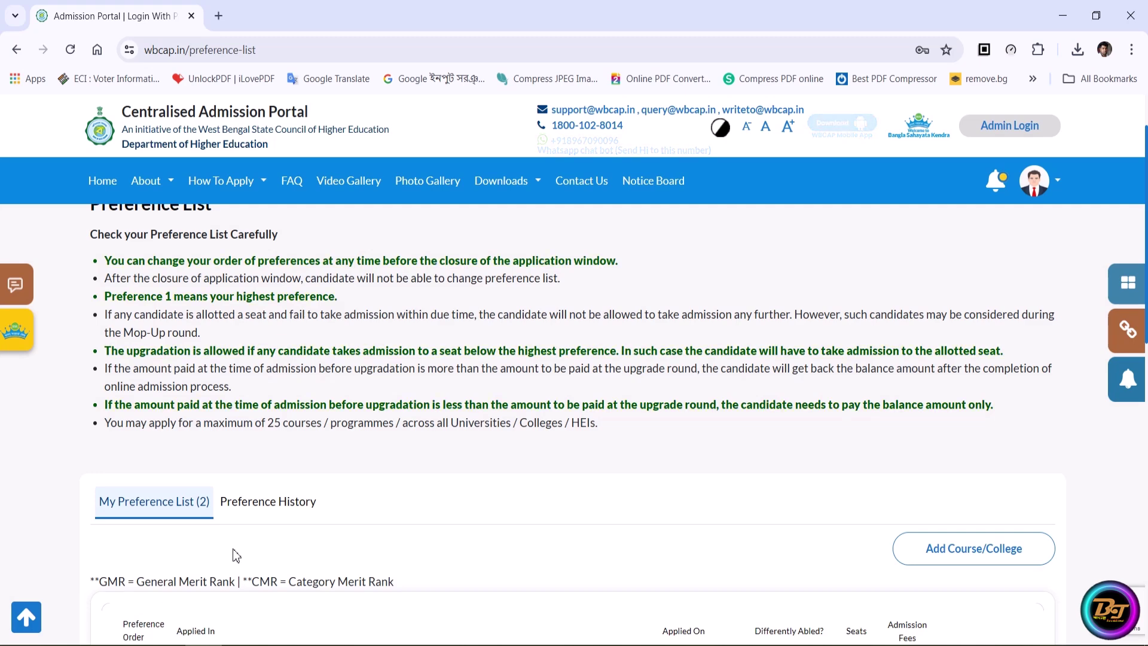
left_click(1057, 180)
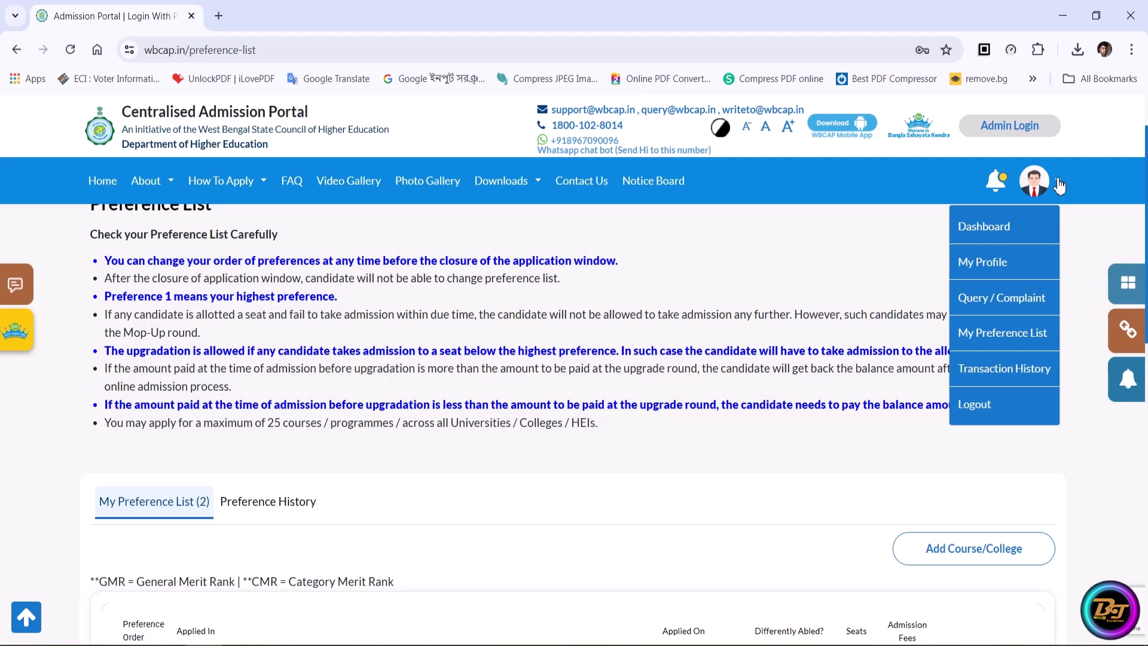
left_click(1030, 235)
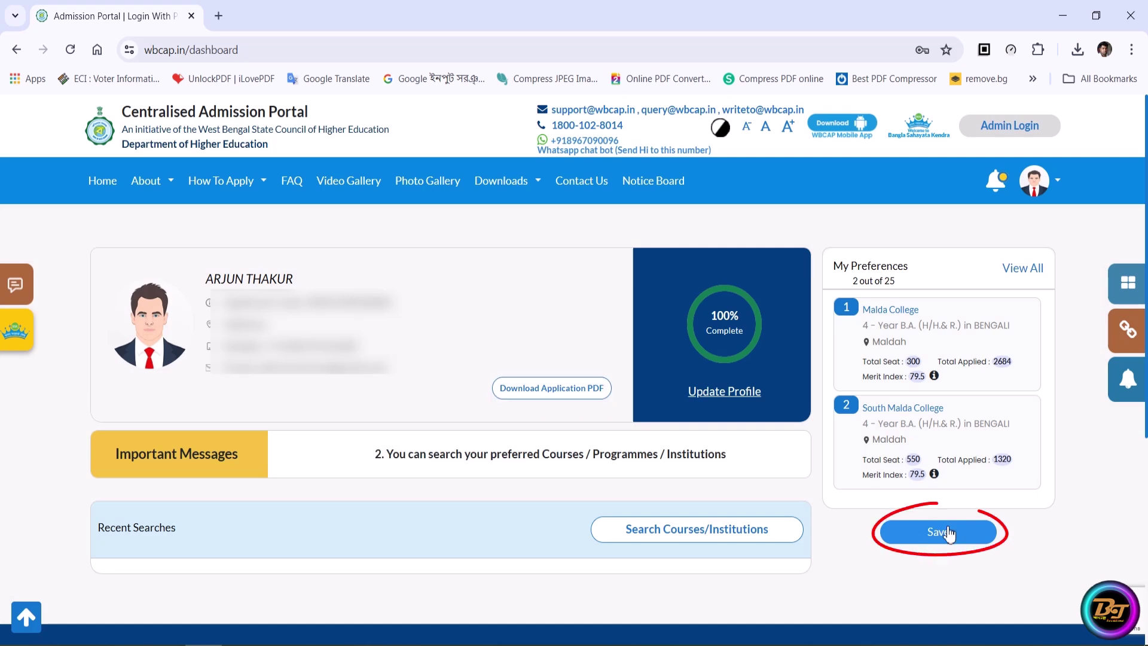
Step: Submit and confirm the two preferences, then open the downloaded 358 KB application PDF
left_click(946, 534)
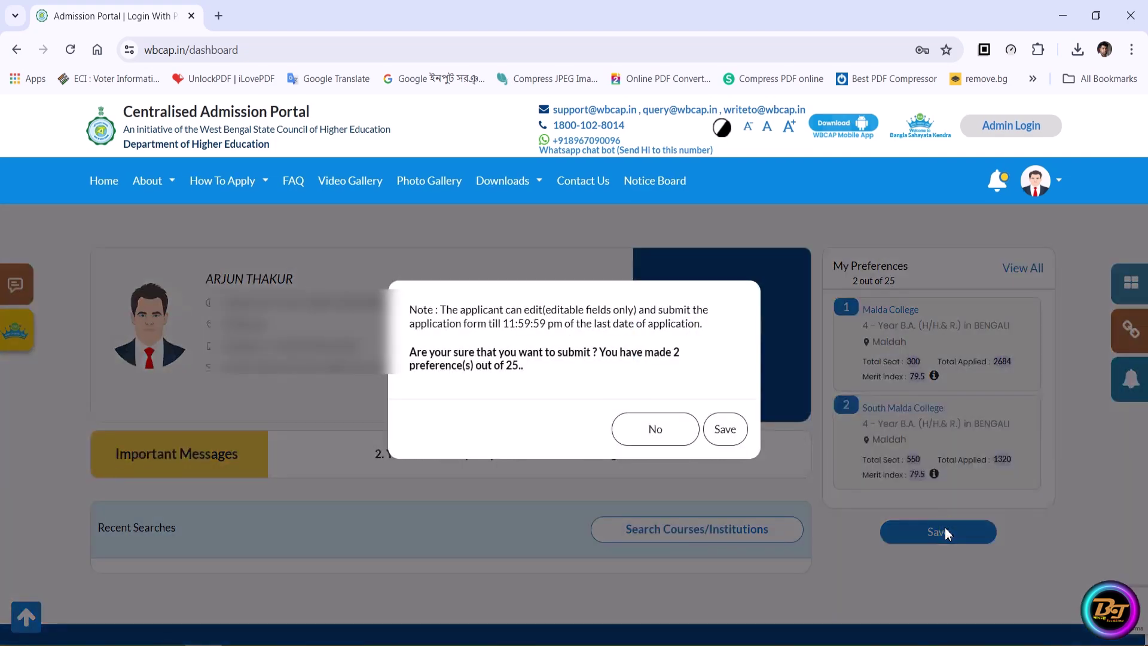
left_click(725, 432)
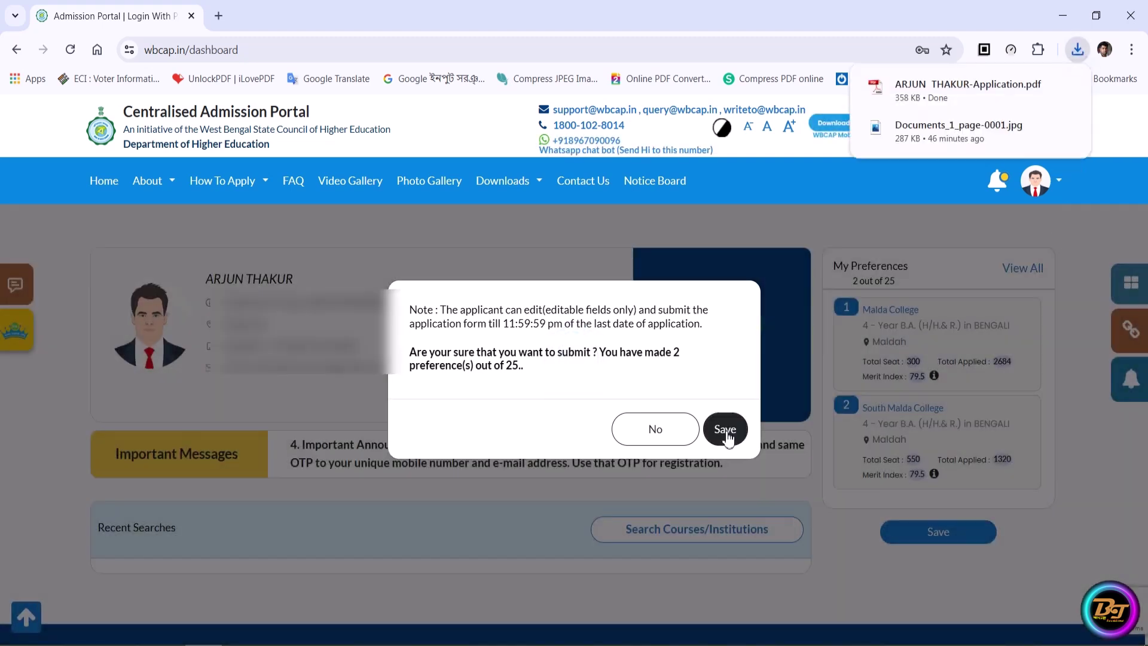
mouse_move(949, 93)
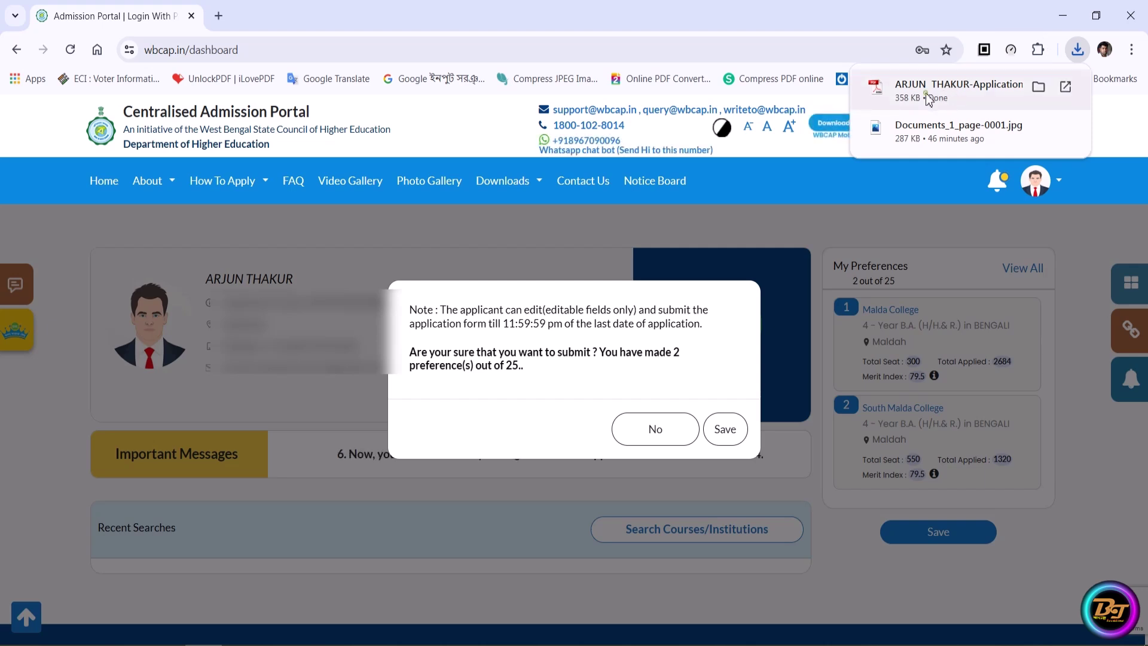
left_click(927, 95)
Step: Scroll through the 3-page application PDF, then return to the portal and dismiss its message
scroll(678, 388, "down", 4)
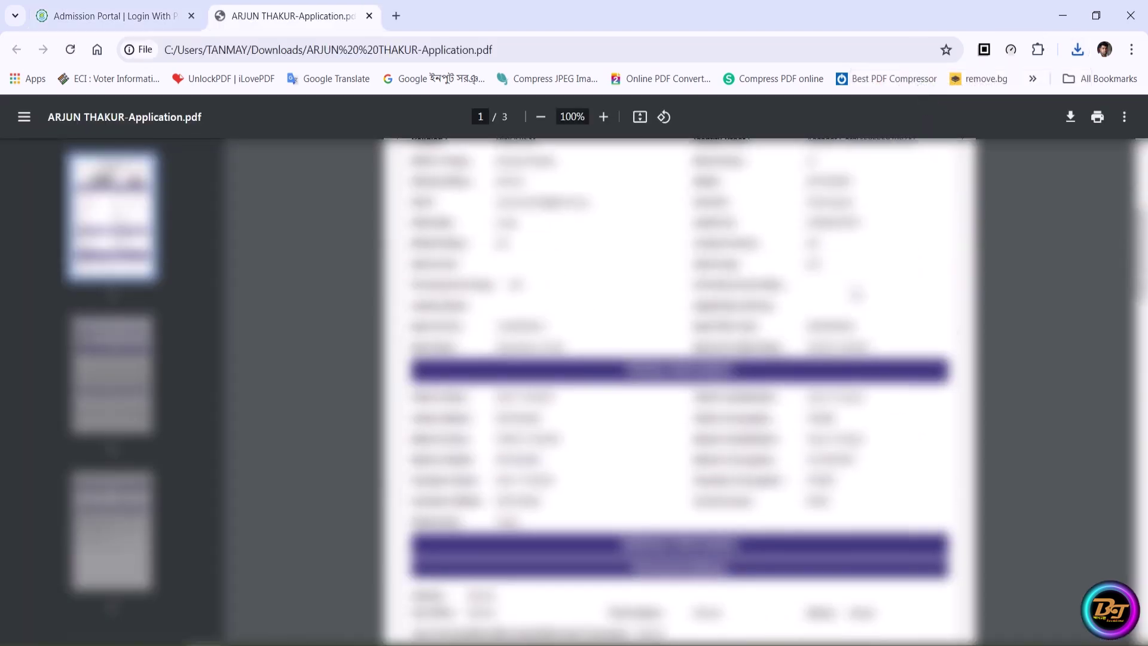
scroll(679, 389, "down", 15)
scroll(679, 388, "down", 3)
scroll(678, 388, "up", 20)
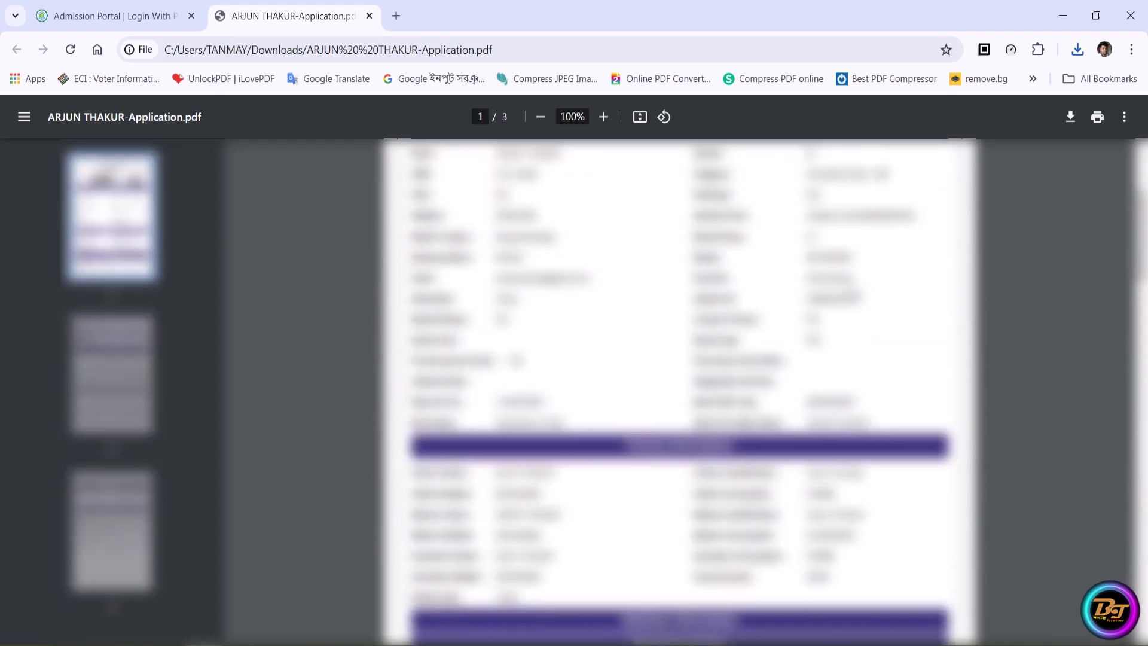
scroll(679, 388, "up", 4)
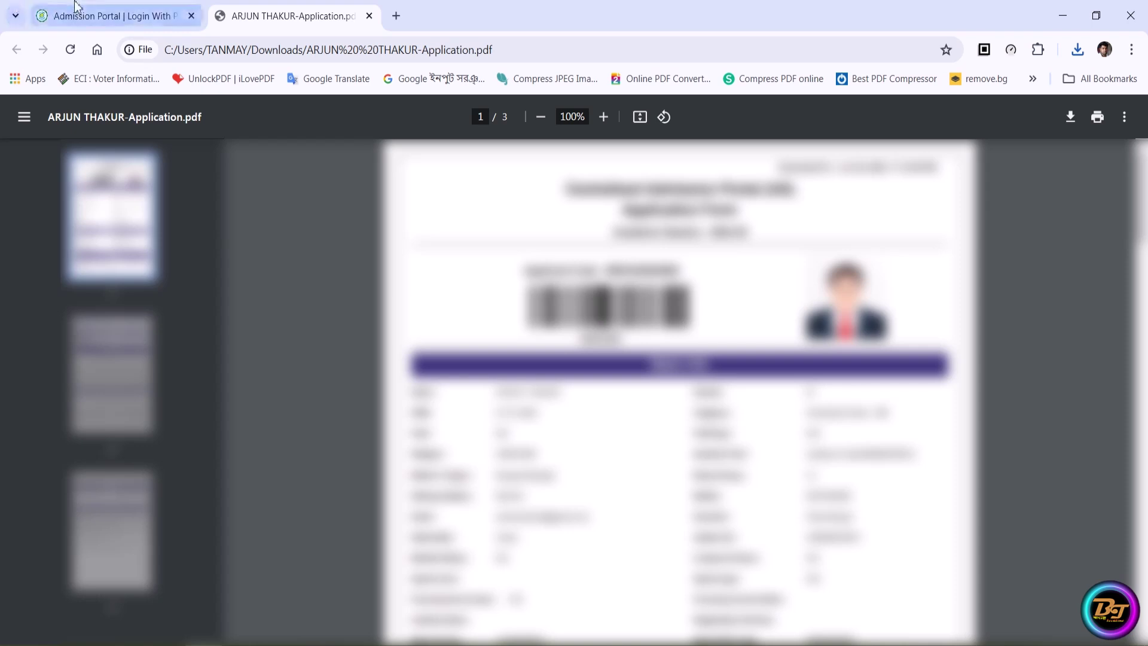
left_click(133, 7)
left_click(649, 426)
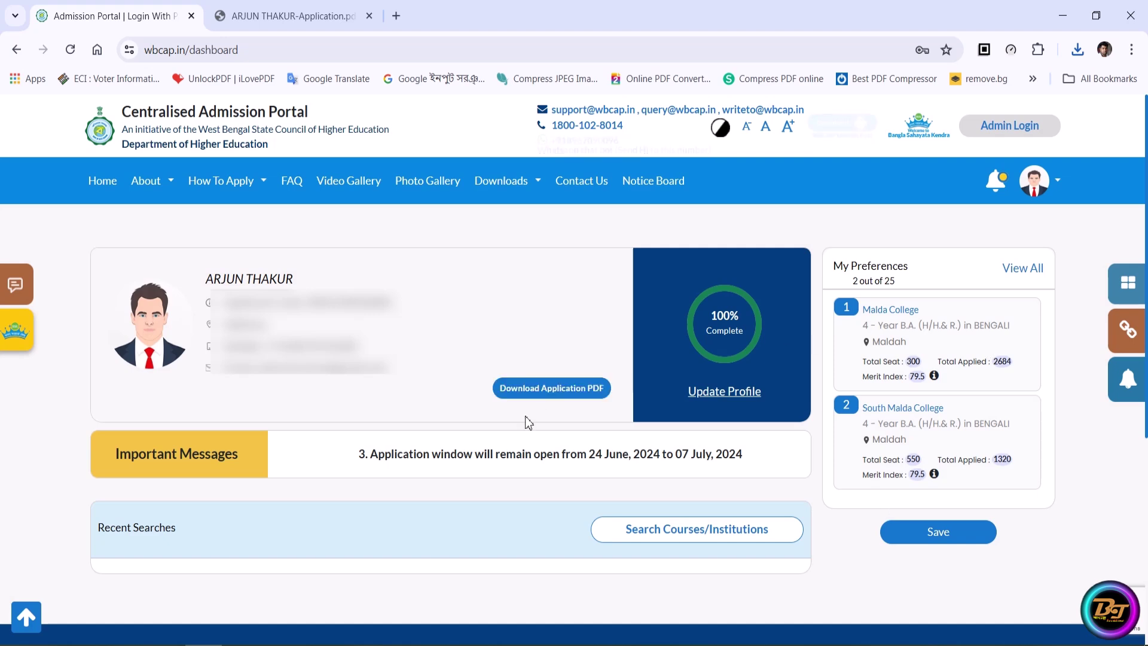
Step: Go through the Update Profile Address, Additional Information, Parent and Documents tabs to reach Edit
left_click(728, 400)
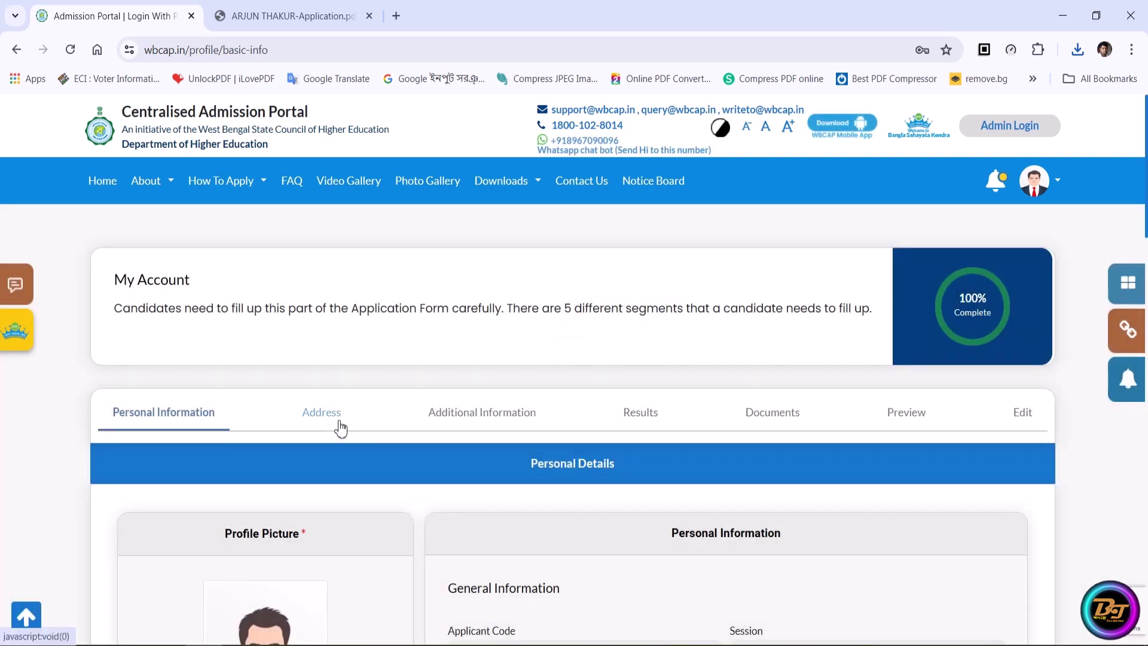
left_click(338, 421)
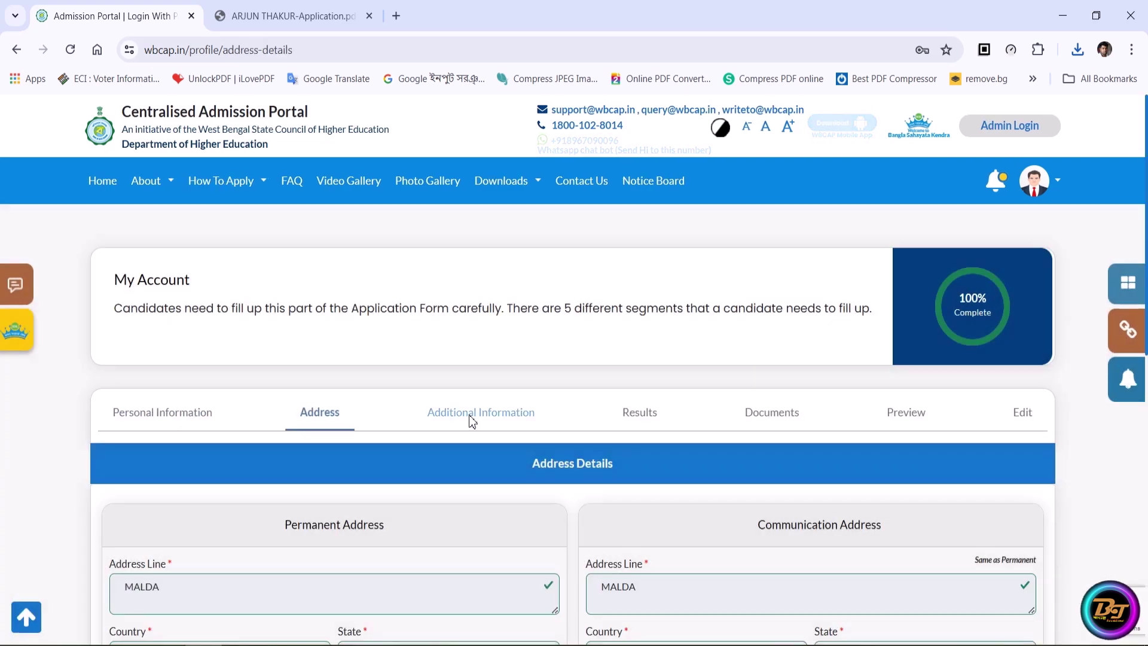
left_click(471, 416)
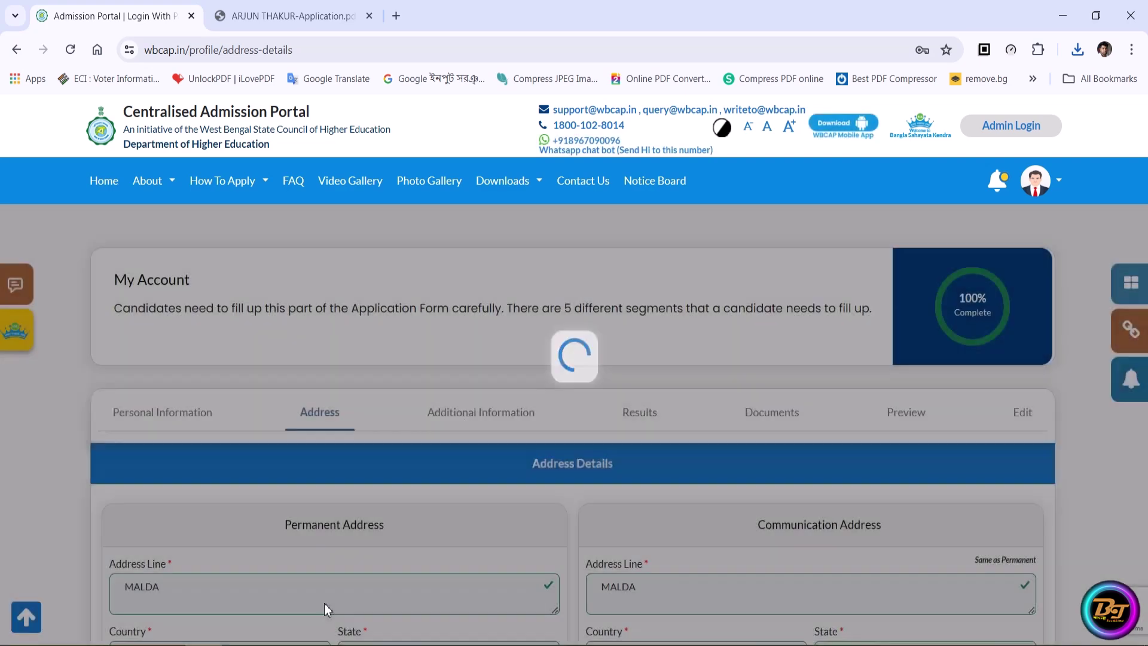
scroll(415, 561, "down", 5)
scroll(414, 560, "up", 4)
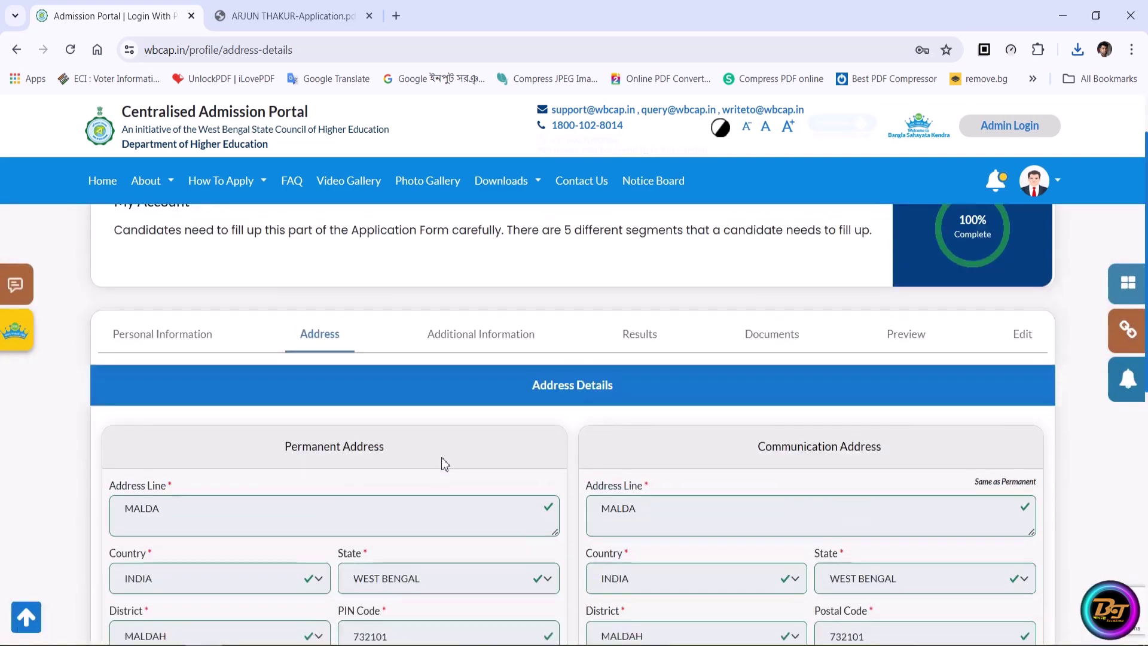
left_click(478, 335)
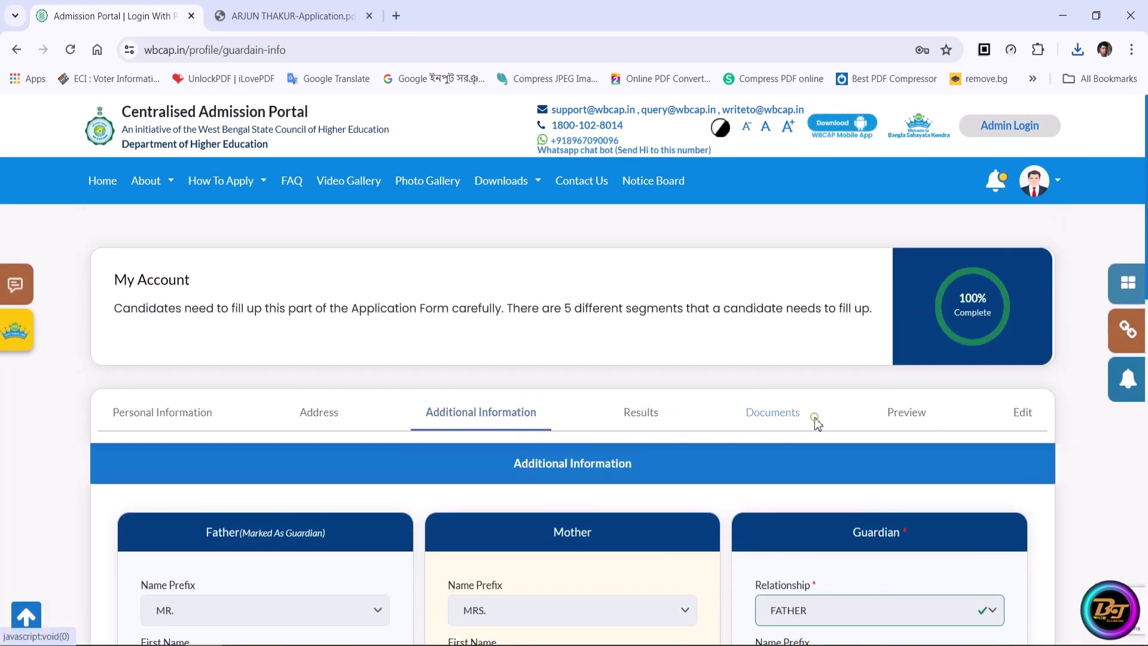
left_click(815, 420)
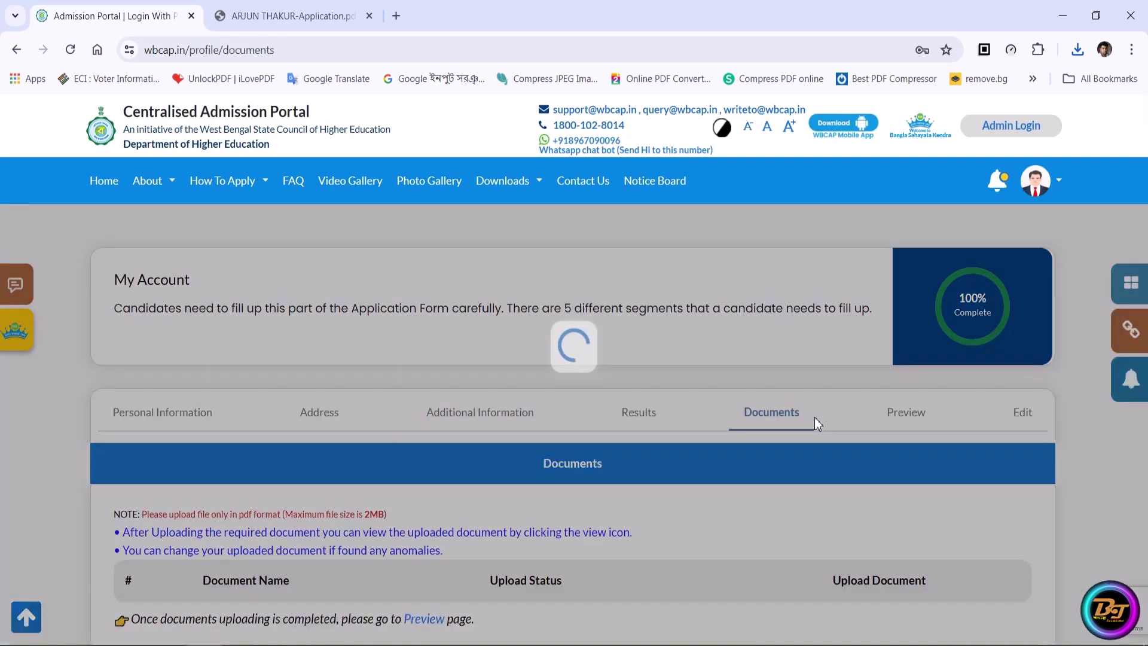
left_click(1031, 418)
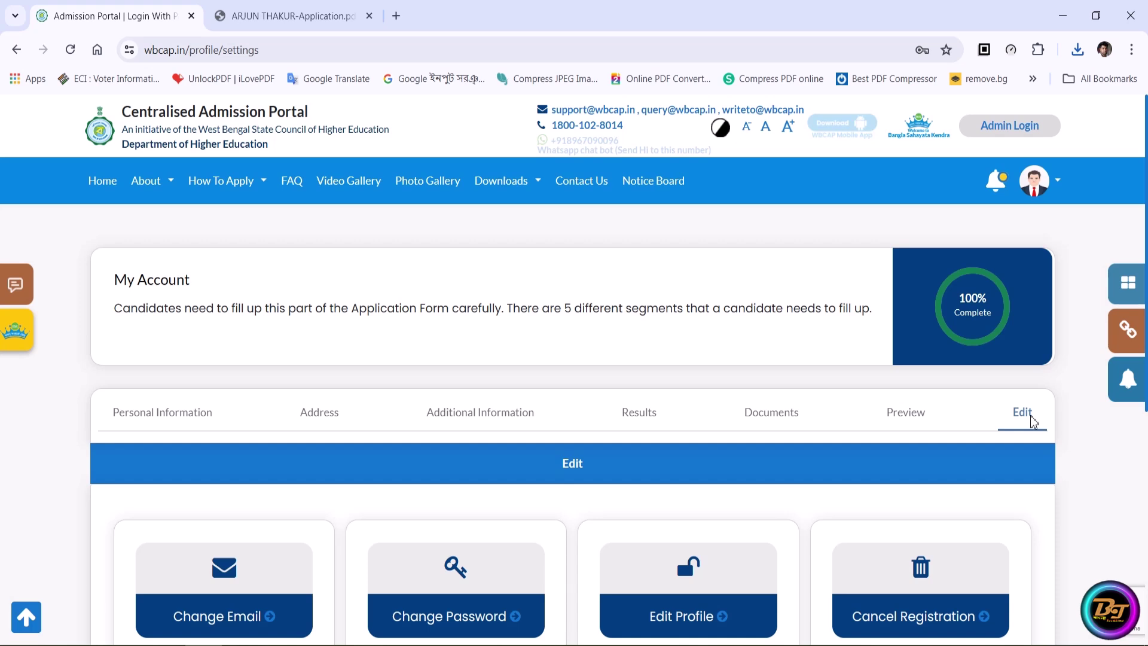
Step: Choose Edit Profile and confirm, dropping profile completion to 90%
scroll(963, 451, "down", 1)
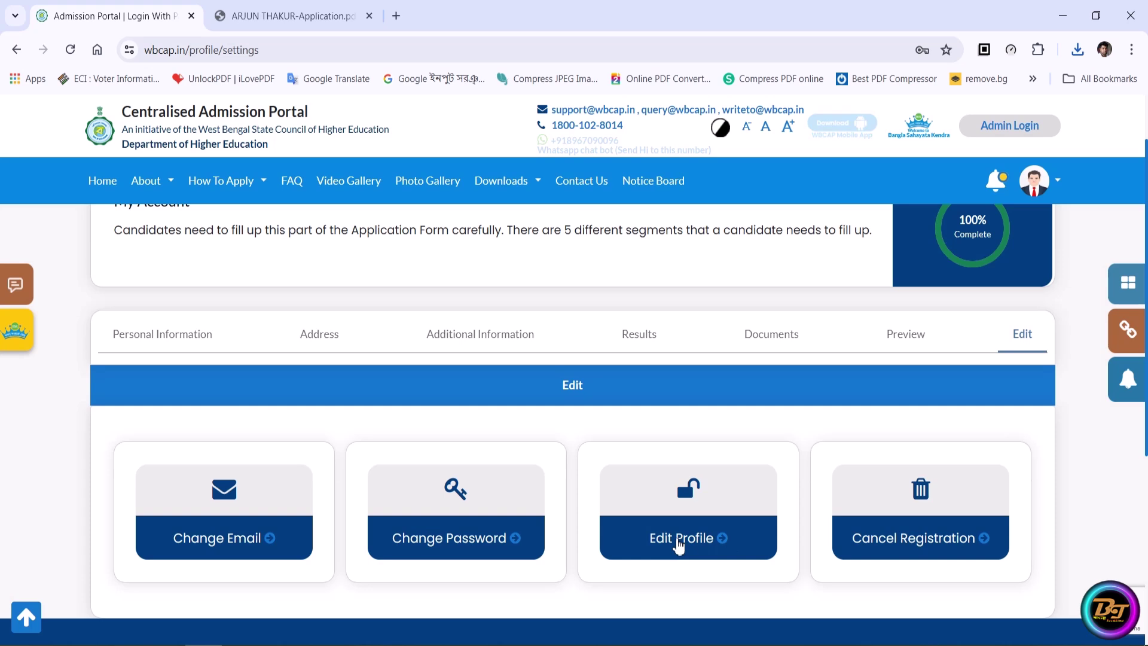
left_click(679, 541)
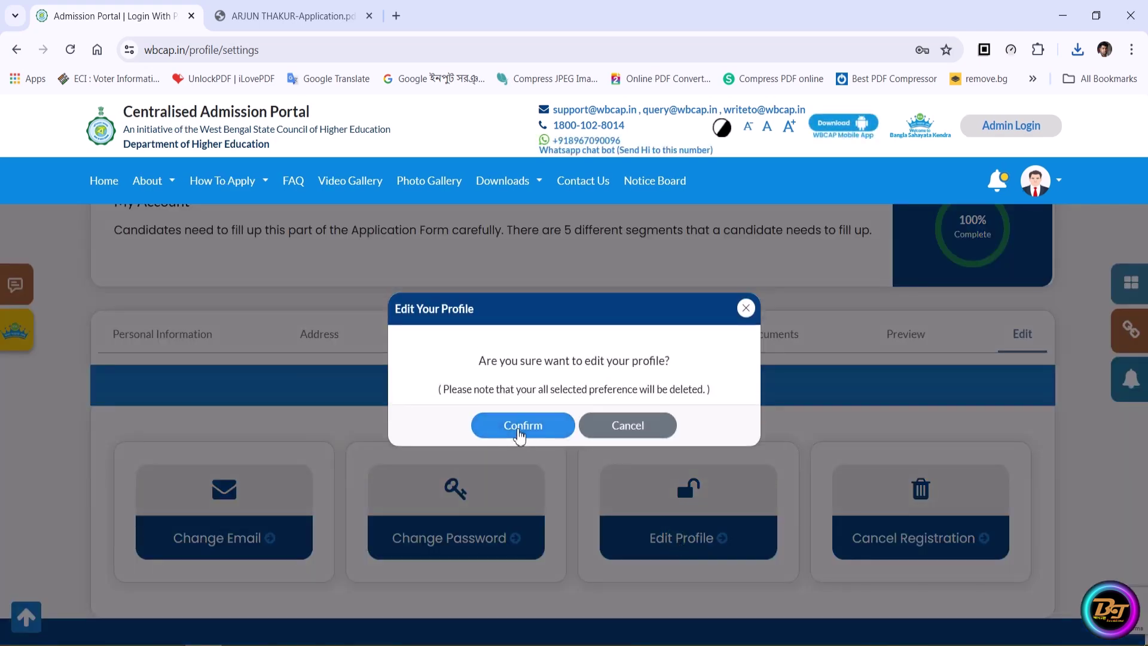
left_click(517, 431)
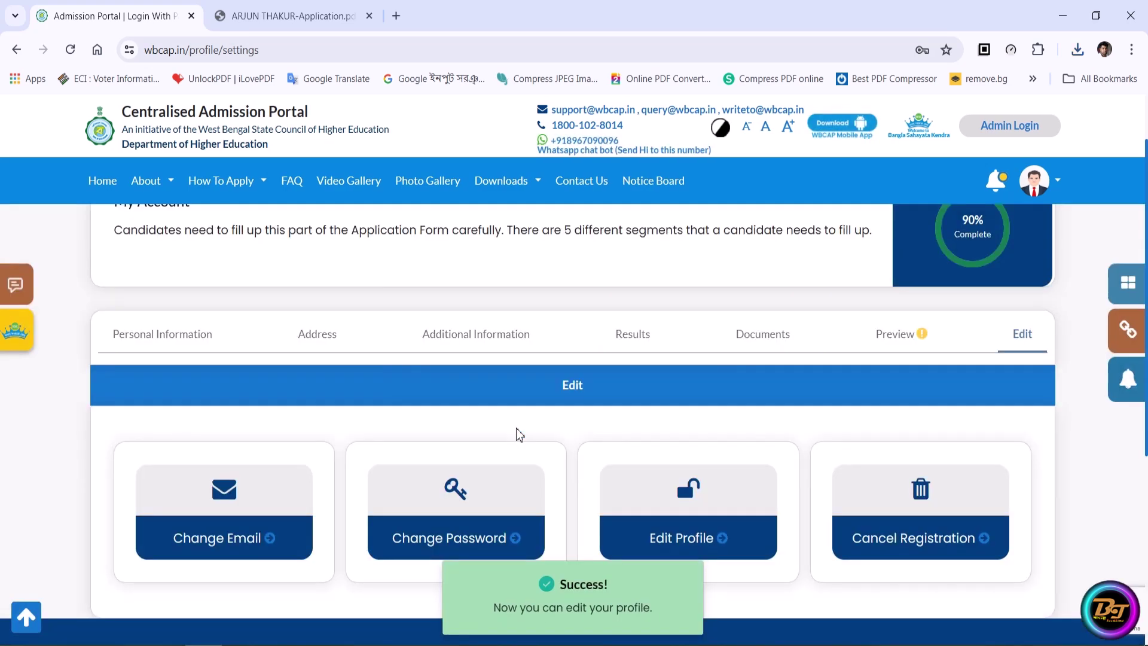
left_click_drag(501, 611, 686, 610)
left_click(926, 332)
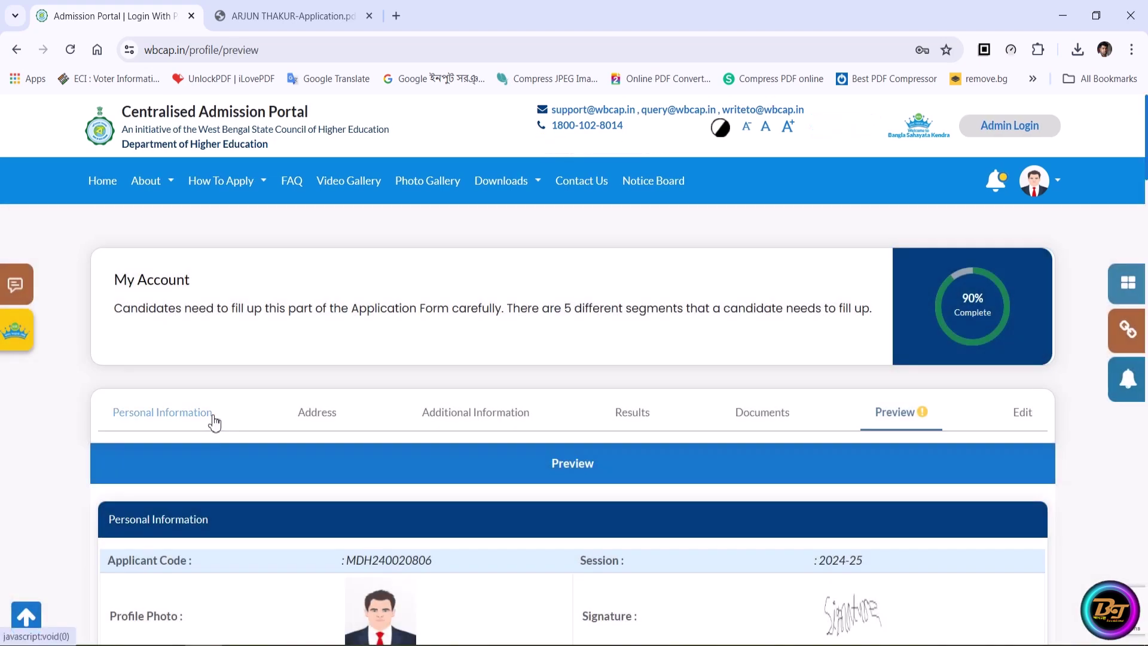
Step: Review the Personal Information and Address sections, closing their guide popups
left_click(211, 414)
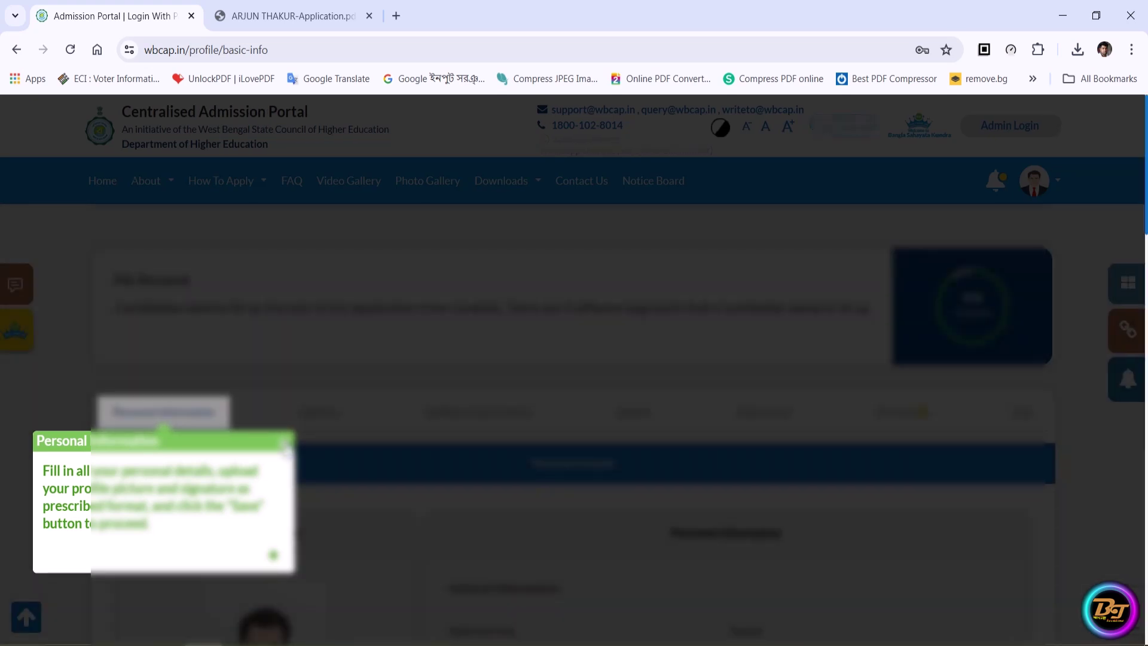
left_click(285, 442)
scroll(412, 528, "down", 5)
scroll(561, 523, "down", 6)
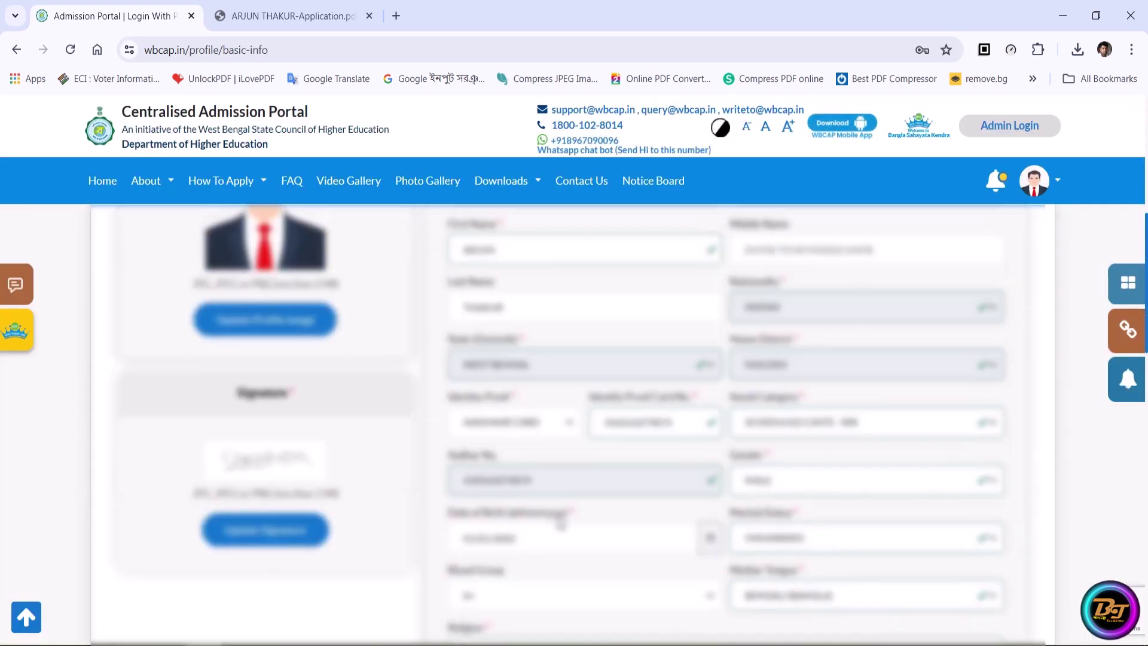
scroll(646, 428, "up", 8)
left_click(353, 336)
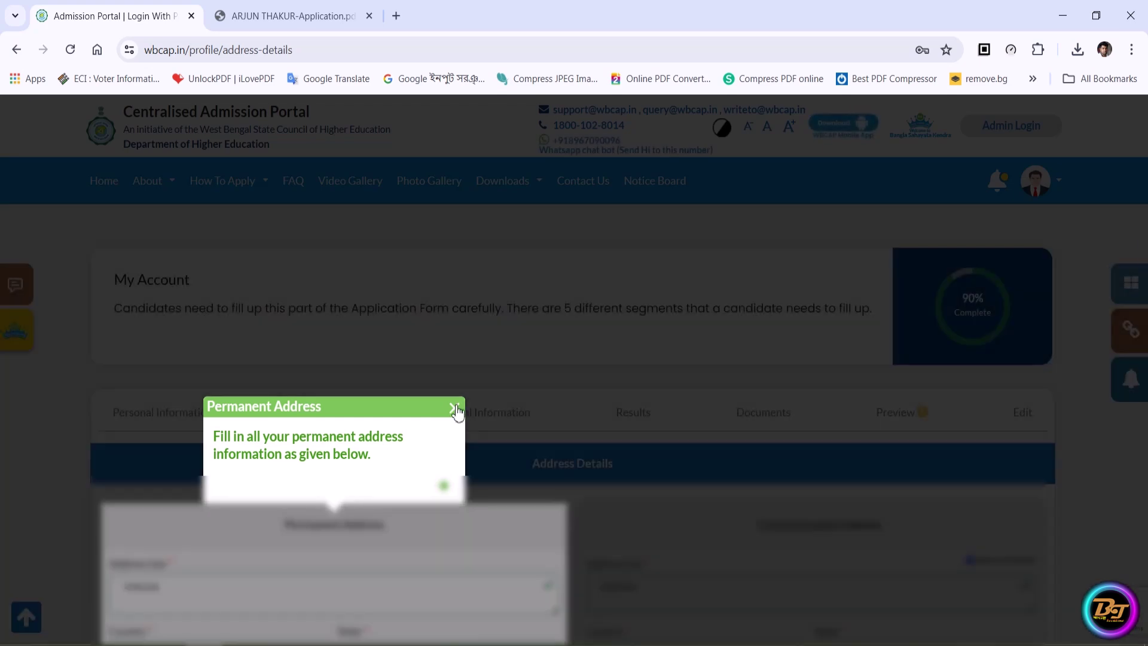
left_click(454, 408)
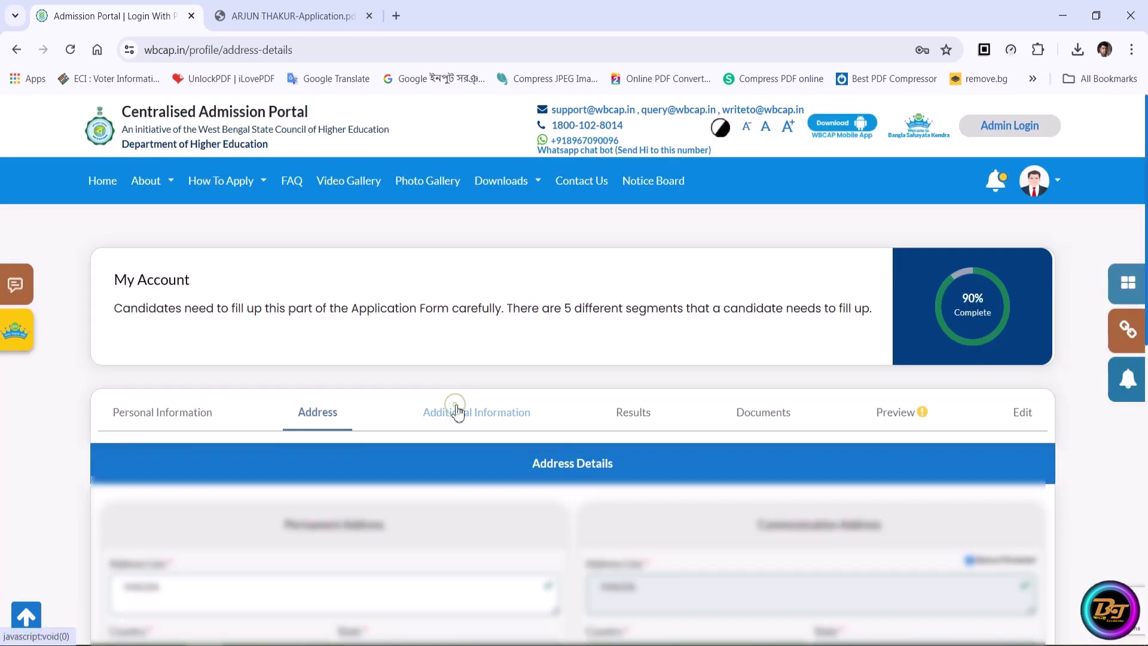
Step: Review the Documents section, declining the address-save offer and cancelling a file replacement
left_click(794, 419)
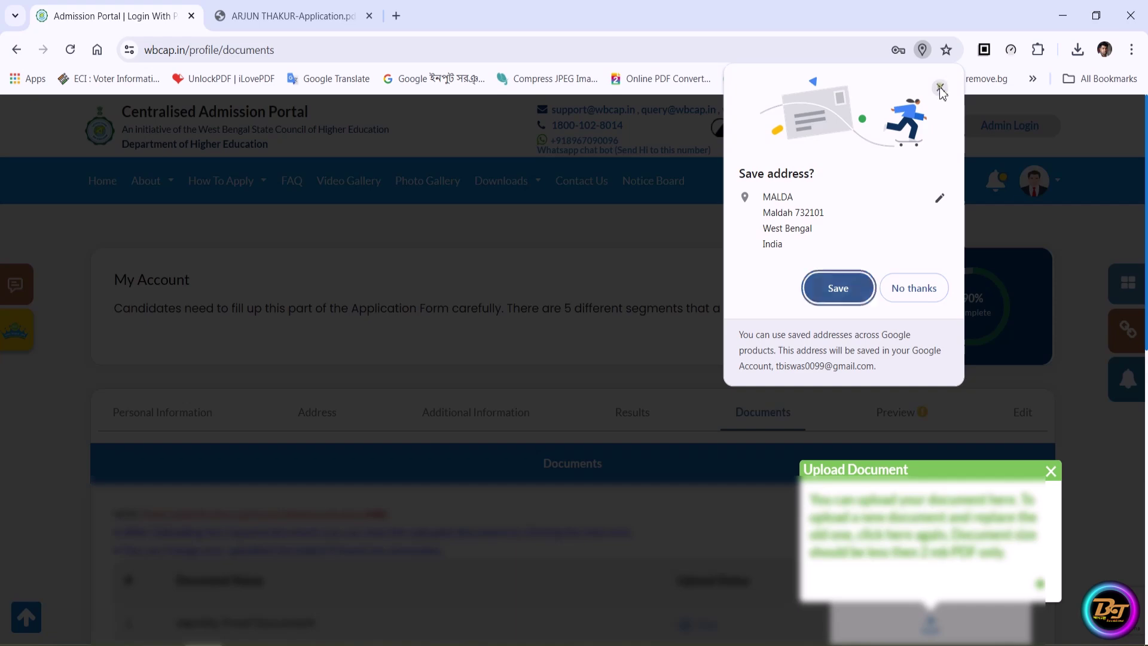
left_click(937, 88)
left_click(1051, 471)
scroll(955, 525, "down", 5)
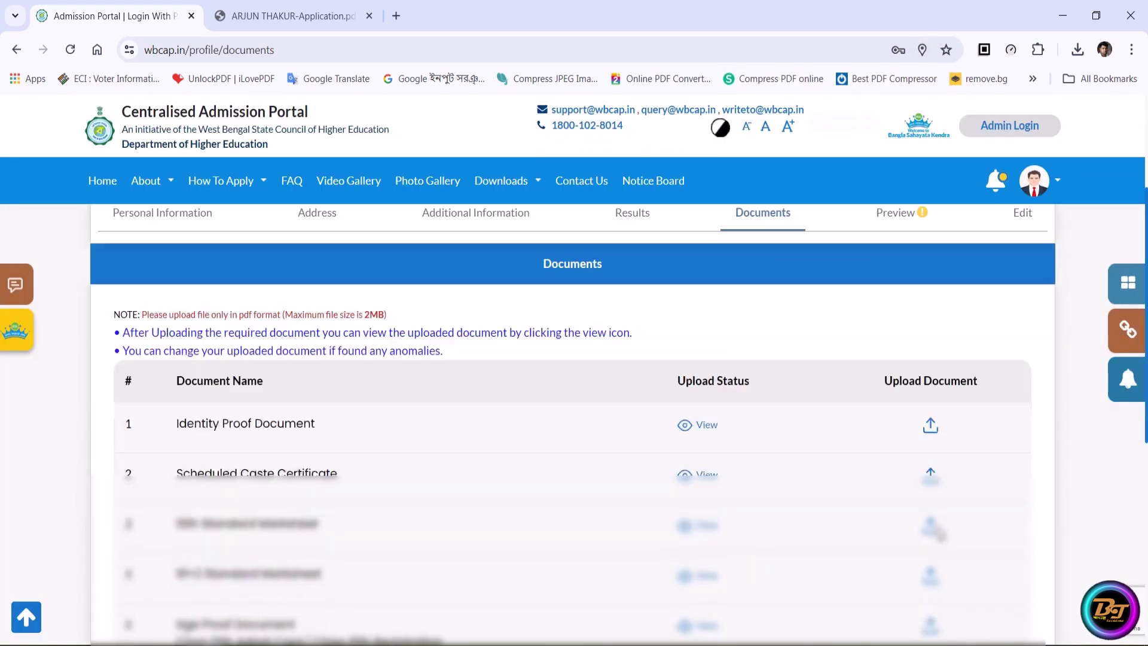
left_click(930, 311)
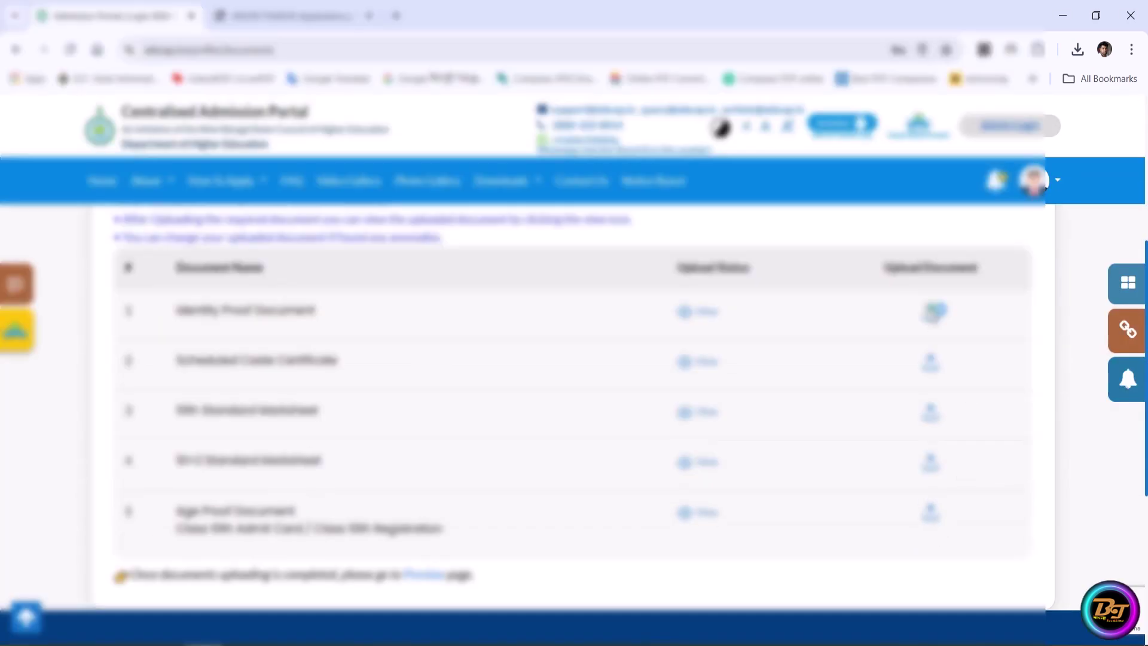
key("Escape")
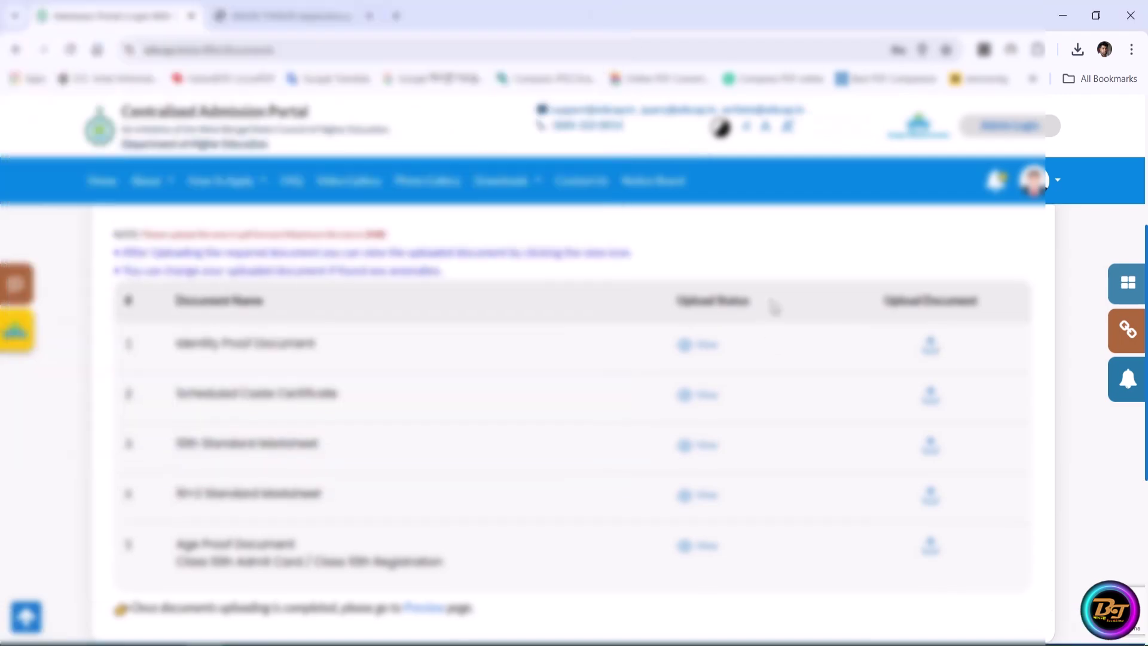
scroll(810, 341, "up", 3)
Step: Open Preview and scroll to the Results marks table showing Work Education 90
left_click(896, 335)
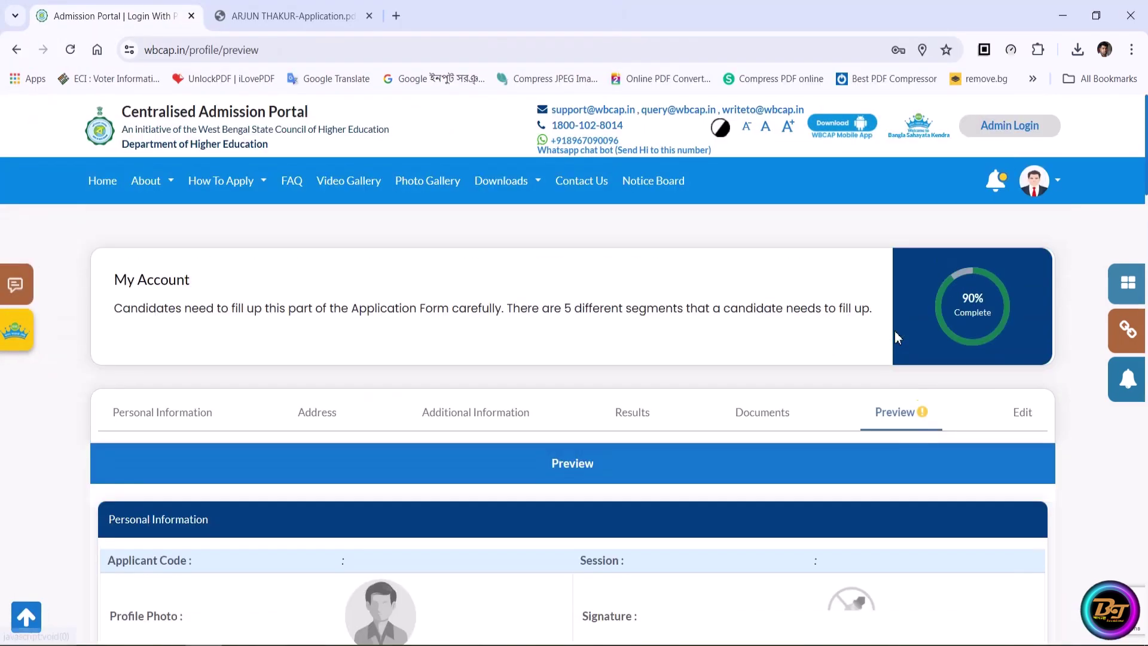
scroll(757, 475, "down", 15)
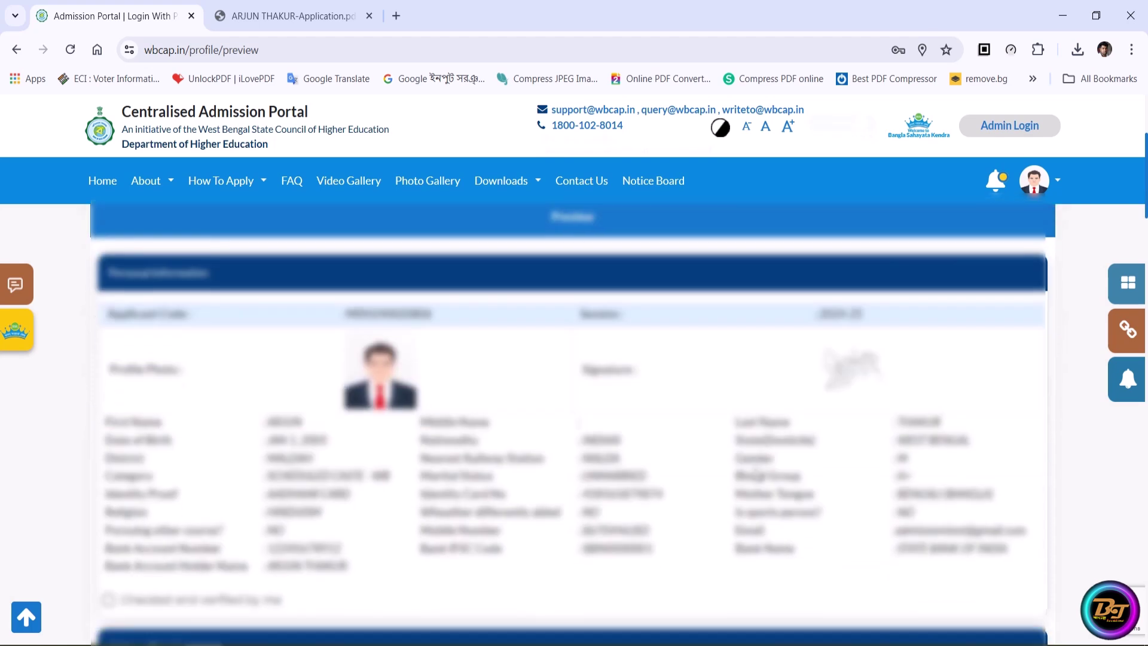
scroll(571, 418, "down", 20)
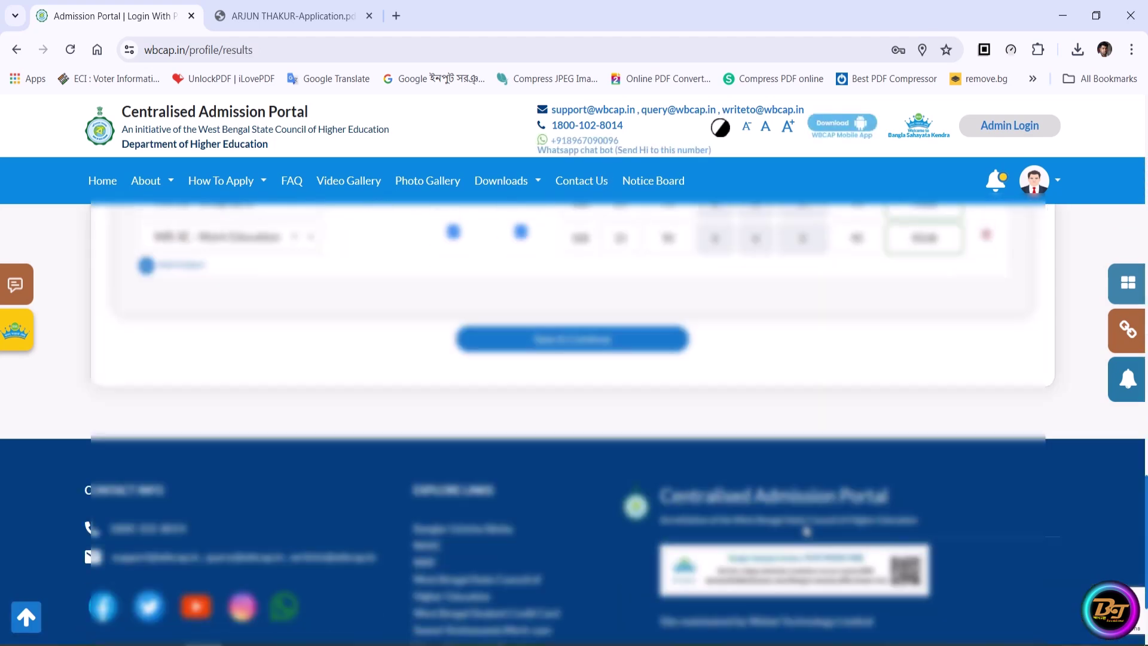
scroll(627, 440, "down", 2)
scroll(627, 440, "up", 4)
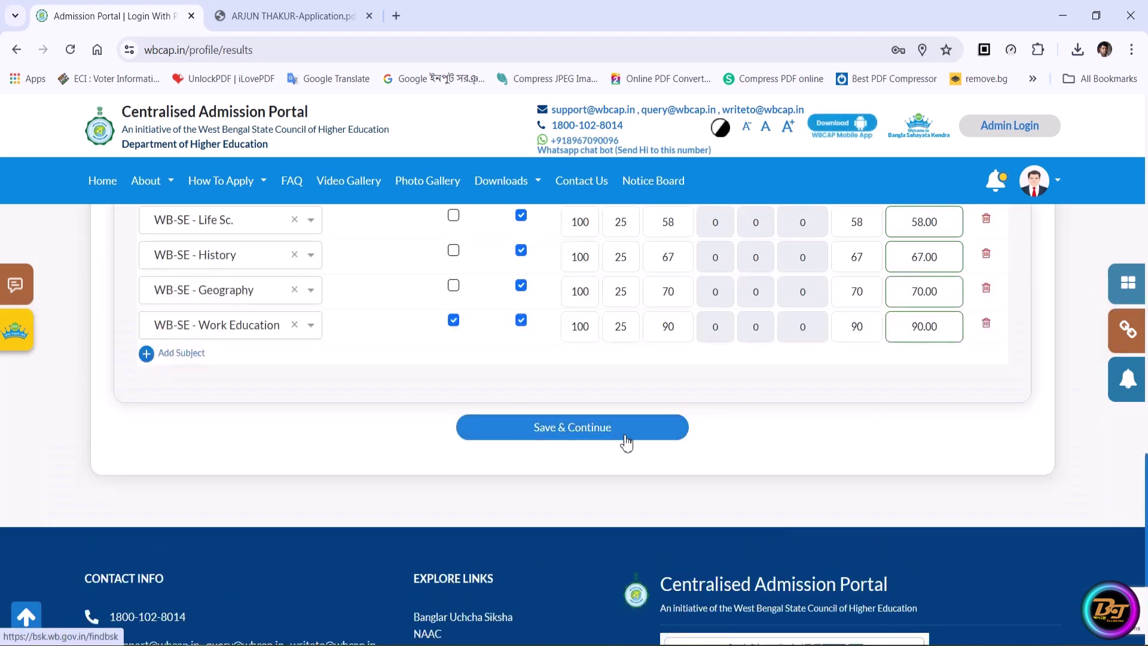
Step: Replace the Work Education marks of 90 with 85
left_click(577, 429)
triple_click(562, 609)
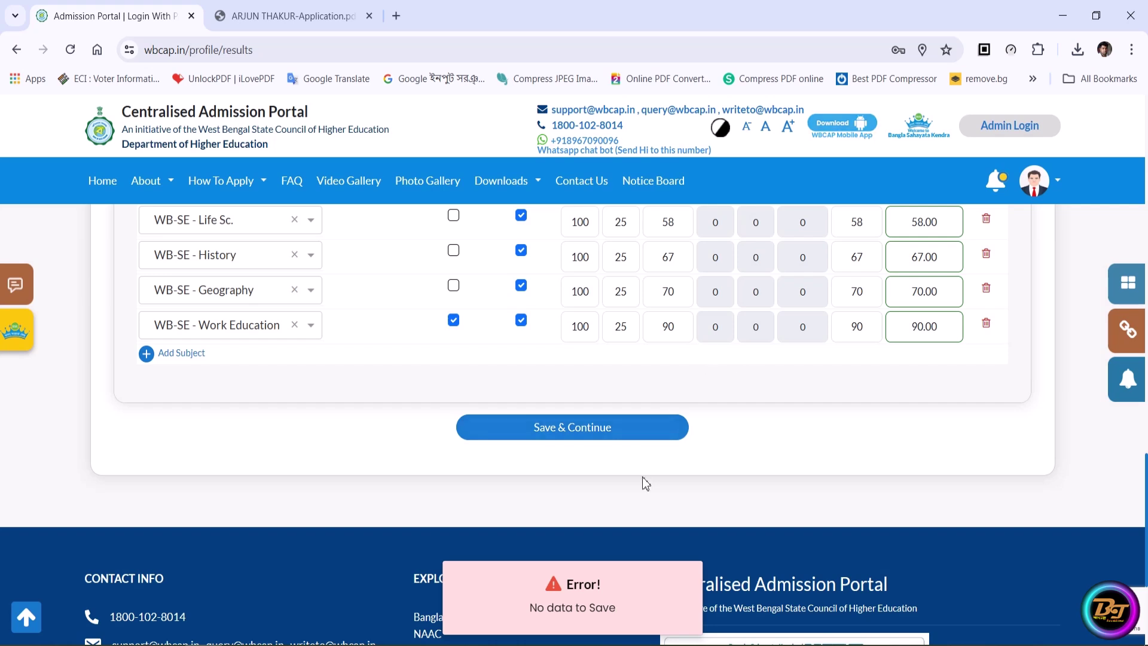
left_click_drag(525, 608, 623, 630)
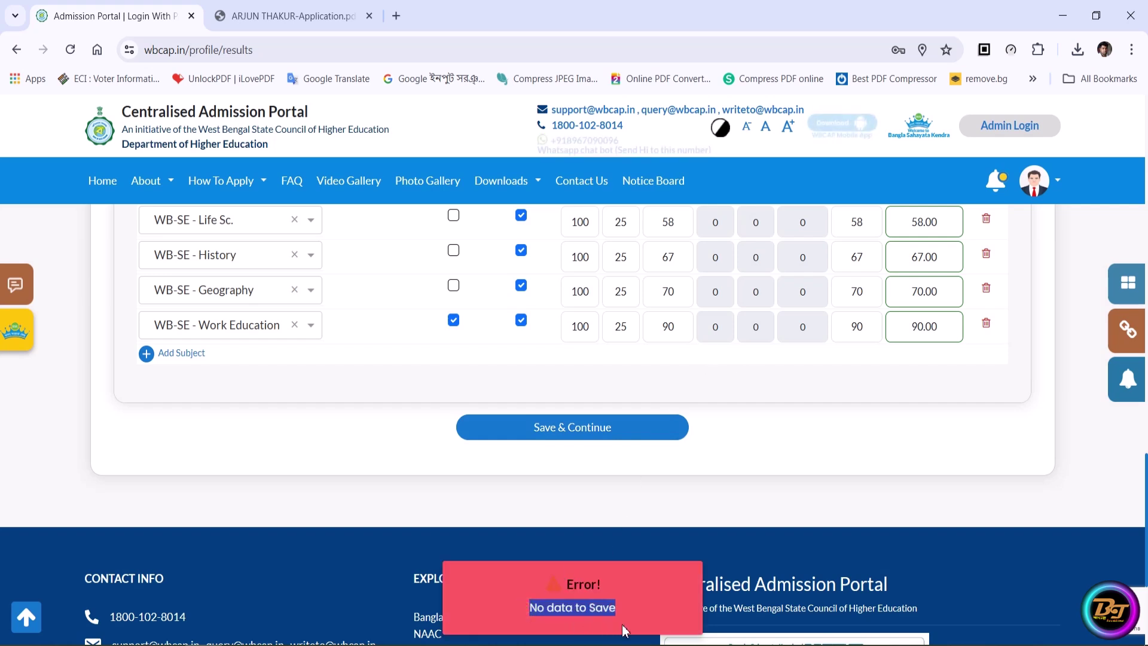
left_click_drag(681, 330, 657, 334)
type("85")
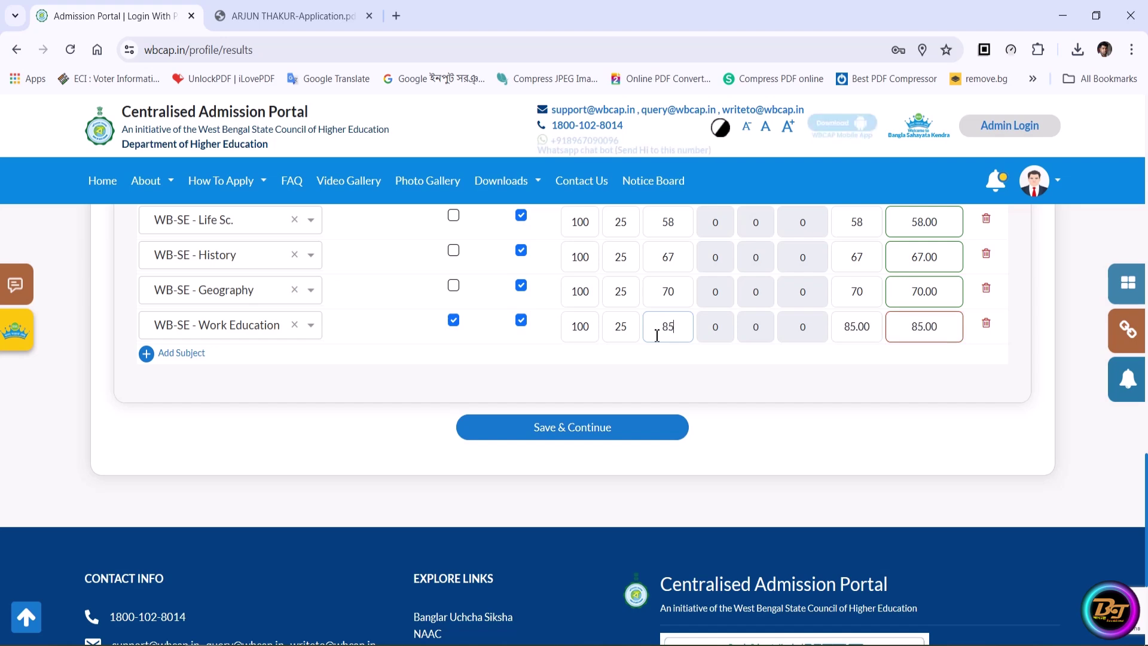
Step: Save the updated marks, accepting the lost-preferences warning and dismissing the notices
left_click(660, 439)
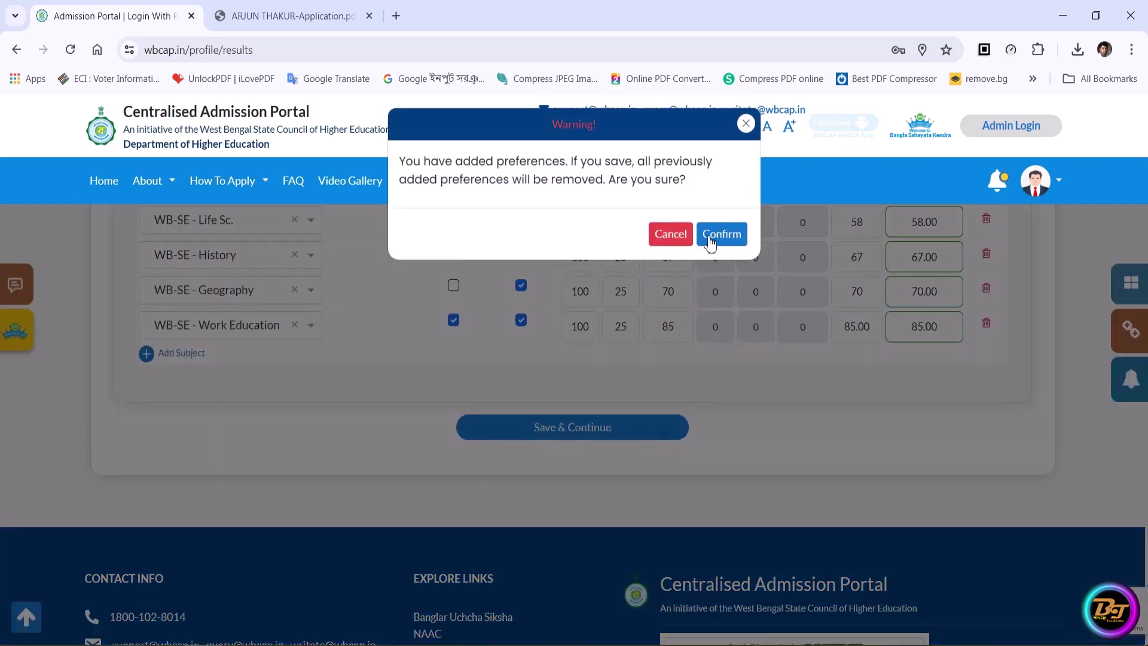
left_click(723, 237)
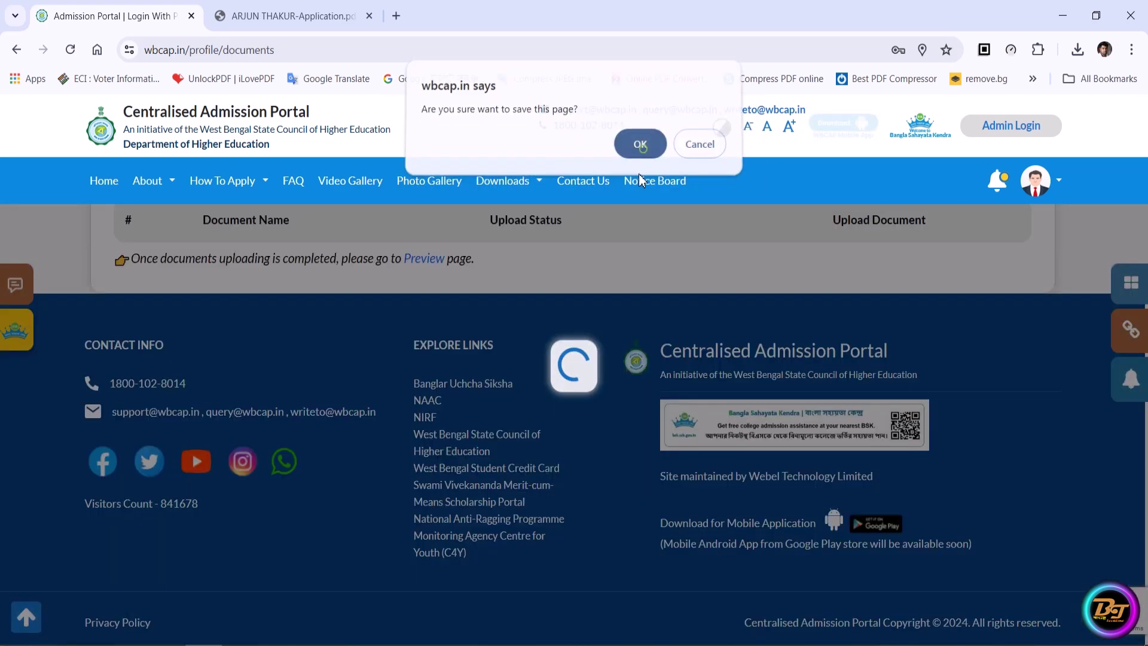
left_click(640, 149)
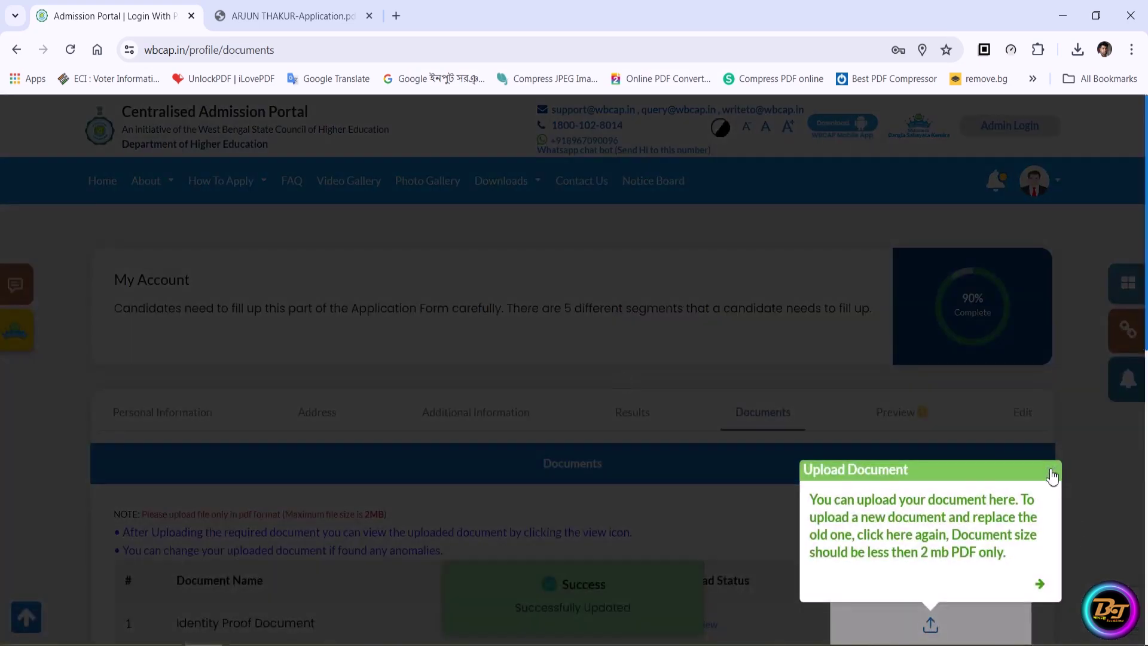
left_click(1052, 475)
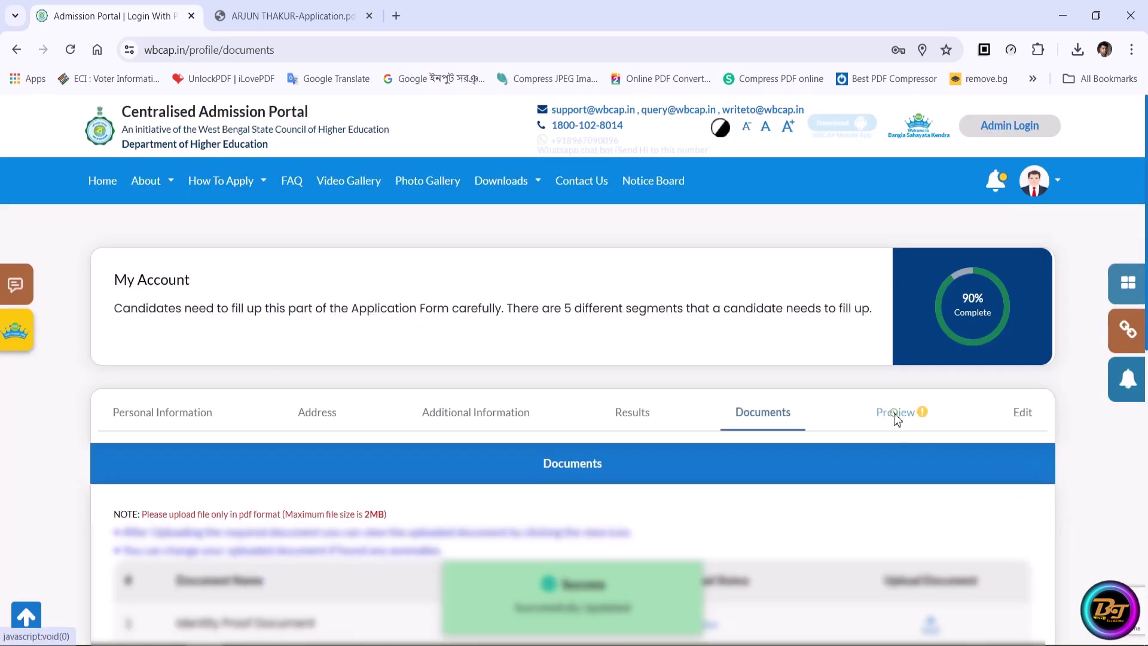
left_click(896, 415)
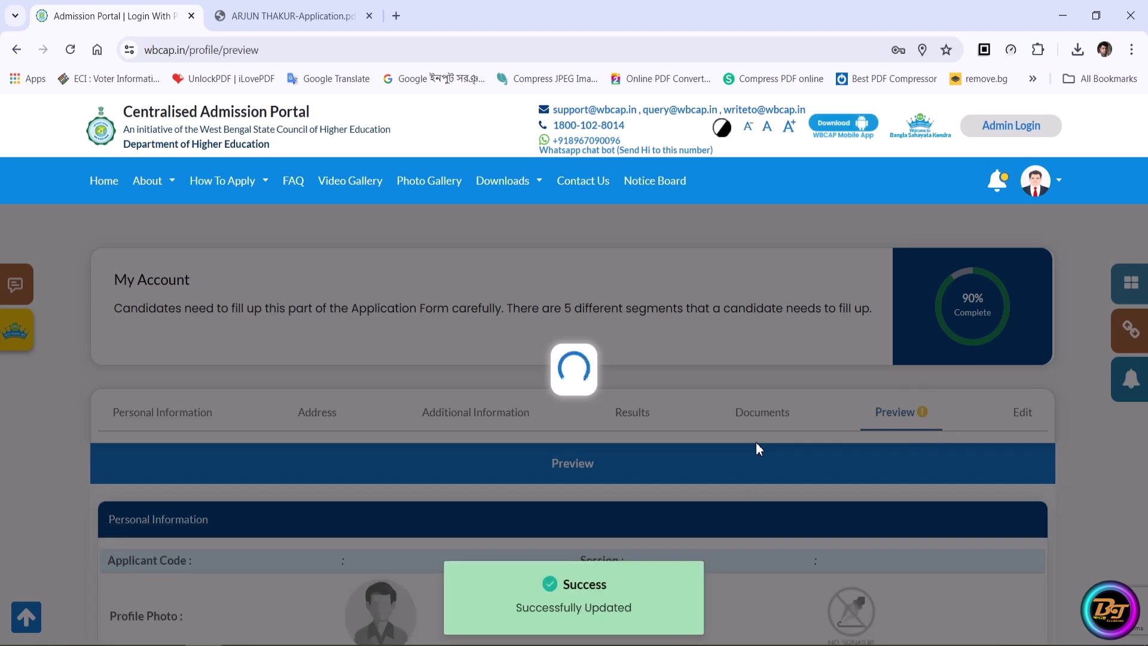
Step: Mark personal, address, additional-info, 10th-marks and document sections verified, acknowledge both declarations, and confirm
scroll(756, 448, "down", 8)
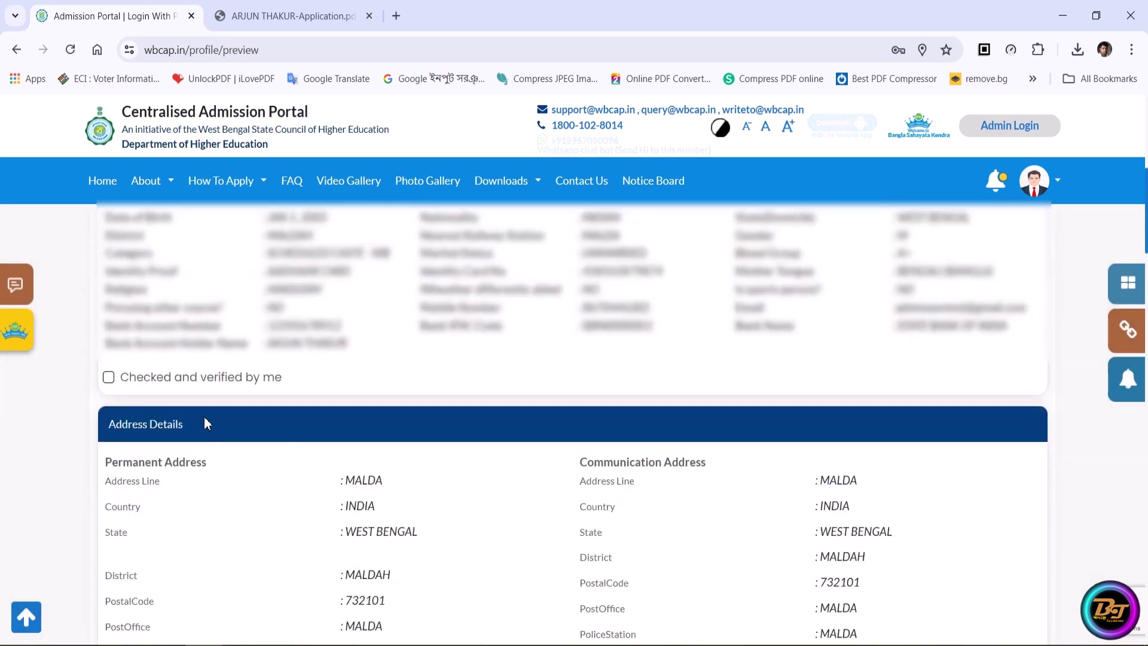
left_click(108, 376)
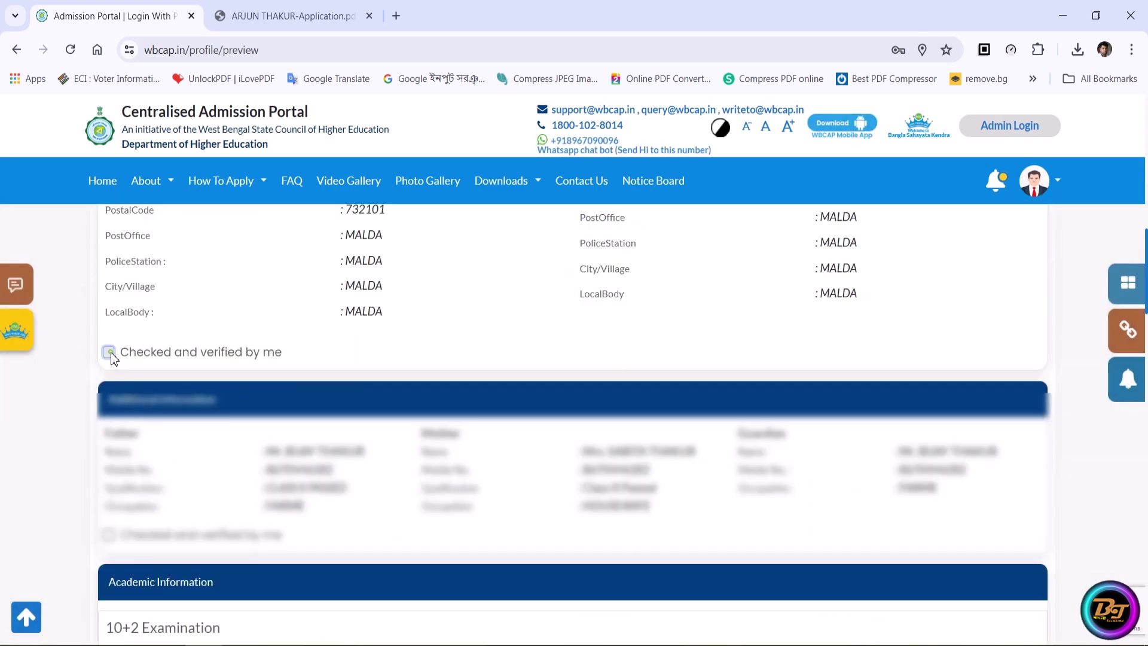
left_click(109, 352)
left_click(110, 225)
scroll(103, 411, "down", 9)
left_click(109, 383)
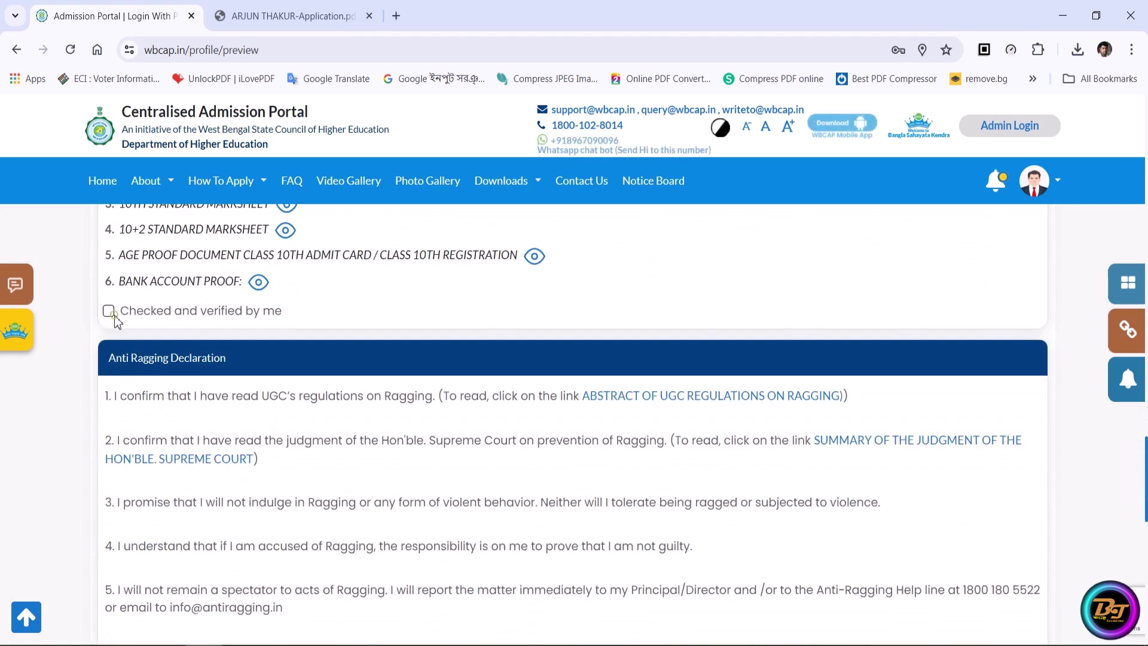
left_click(110, 312)
left_click(111, 330)
left_click(535, 600)
left_click(542, 633)
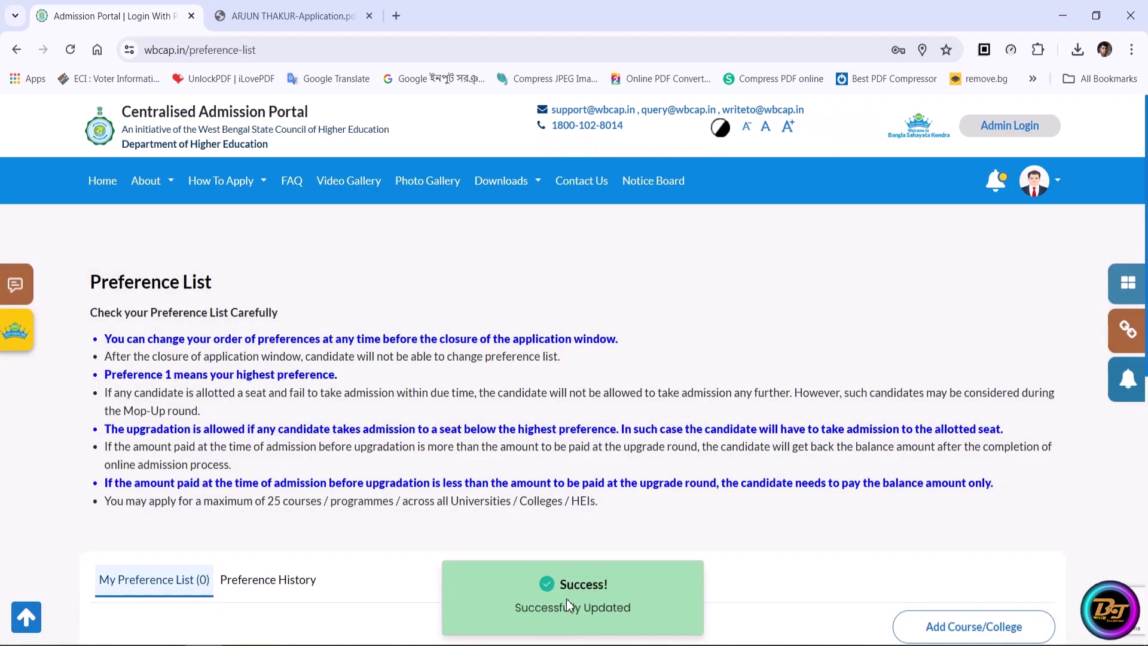
Step: Leave the empty Preference List and go back to the candidate dashboard through the account menu
scroll(889, 466, "down", 4)
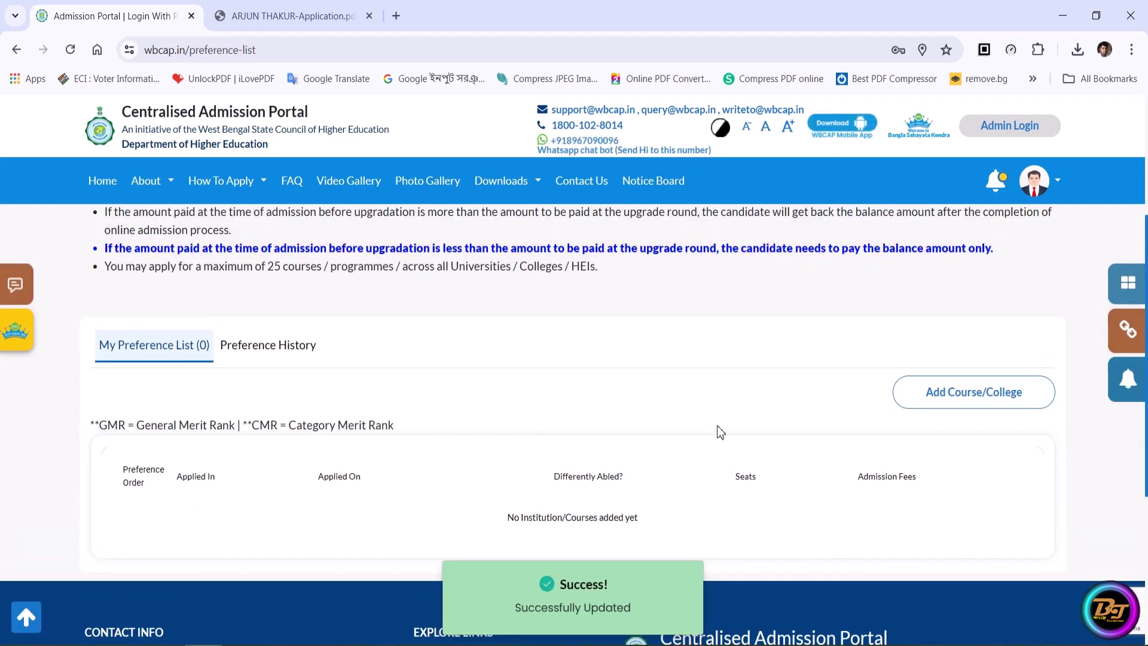
scroll(718, 430, "down", 2)
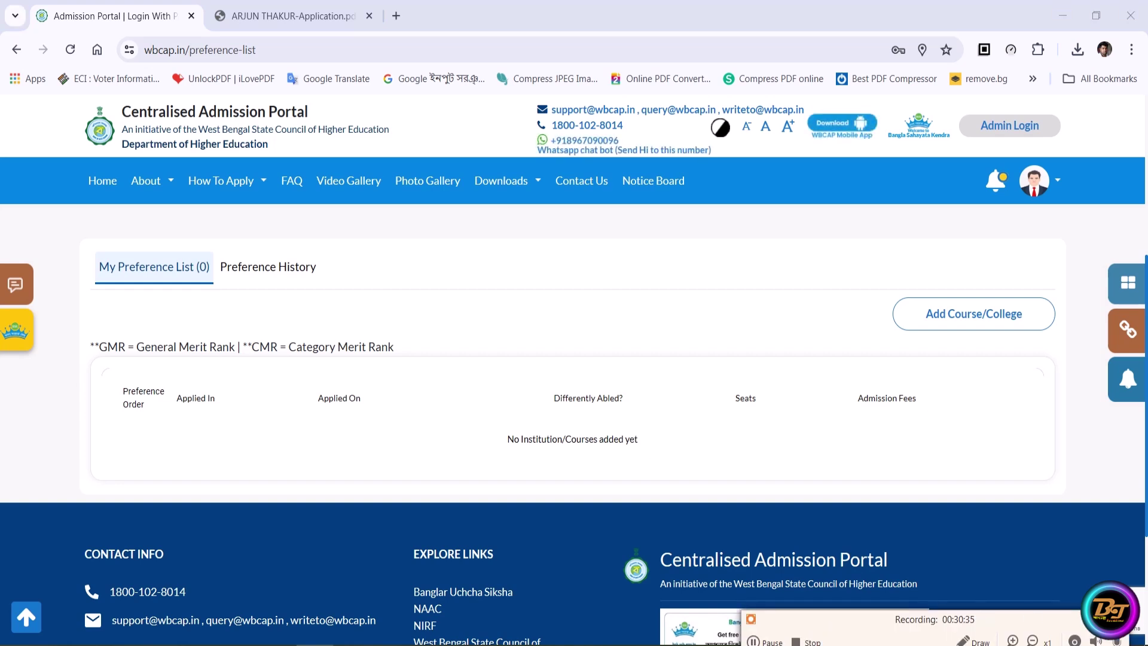
left_click(1058, 180)
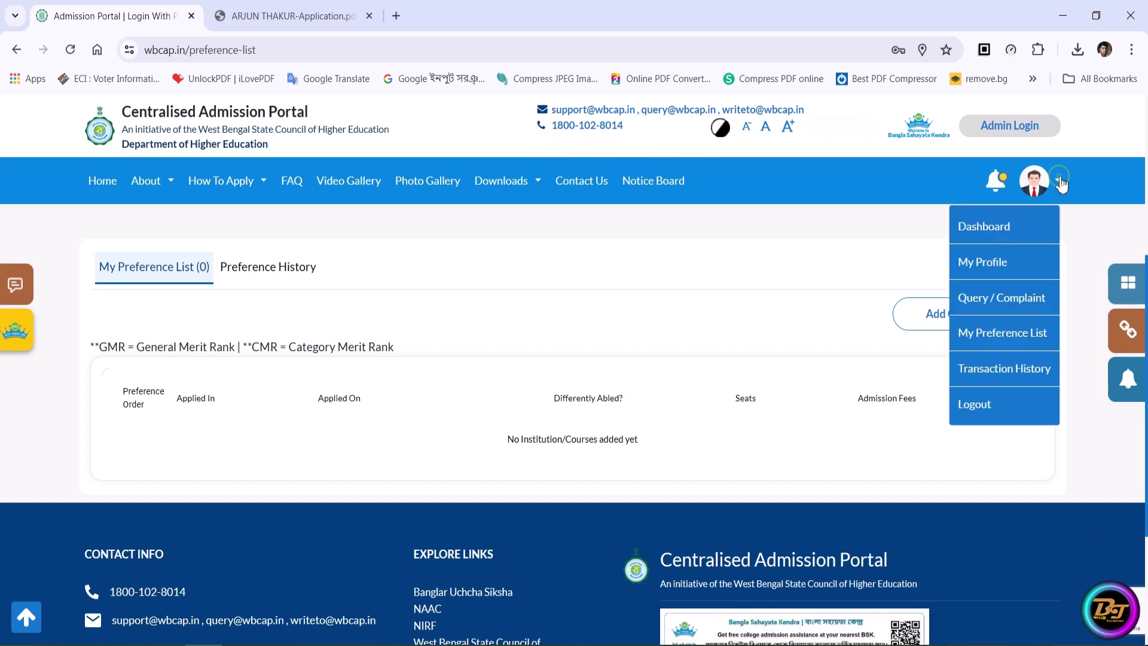
left_click(1060, 182)
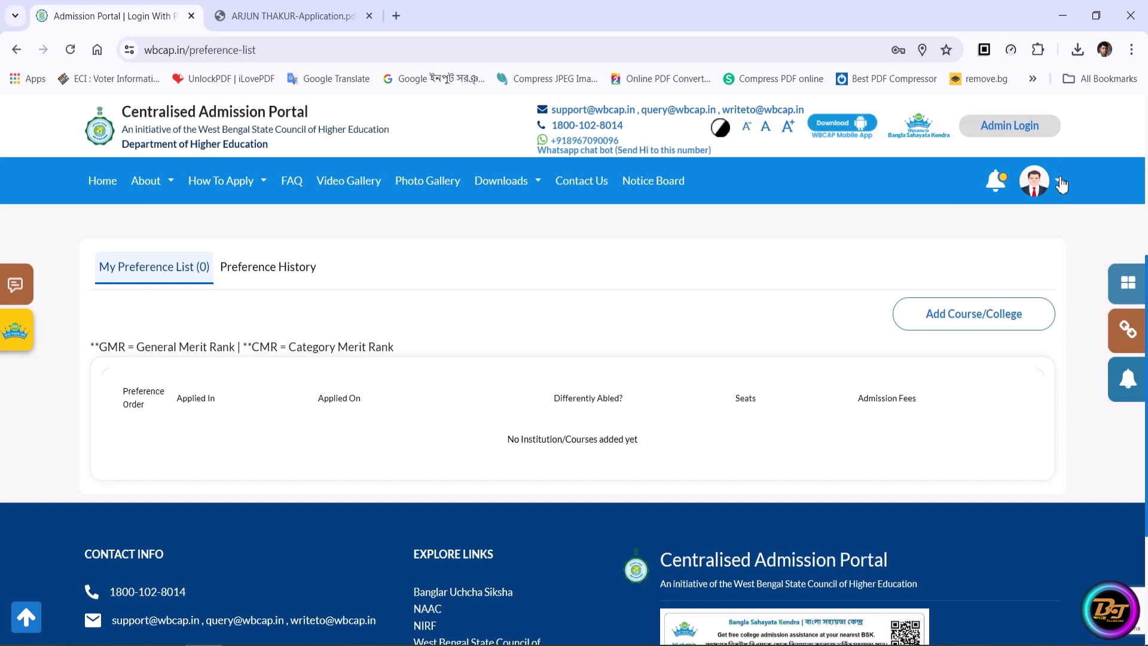
left_click(1060, 183)
left_click(1014, 225)
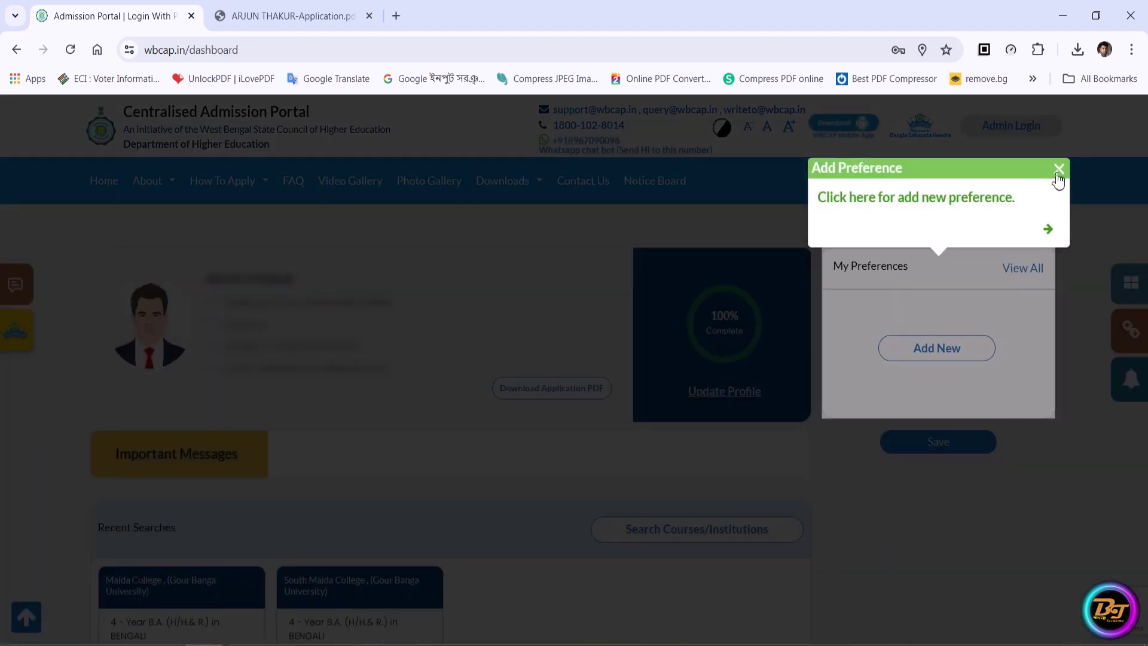
Step: Dismiss the Add Preference tip and reach the Edit section of My Account via Update Profile
left_click(1056, 169)
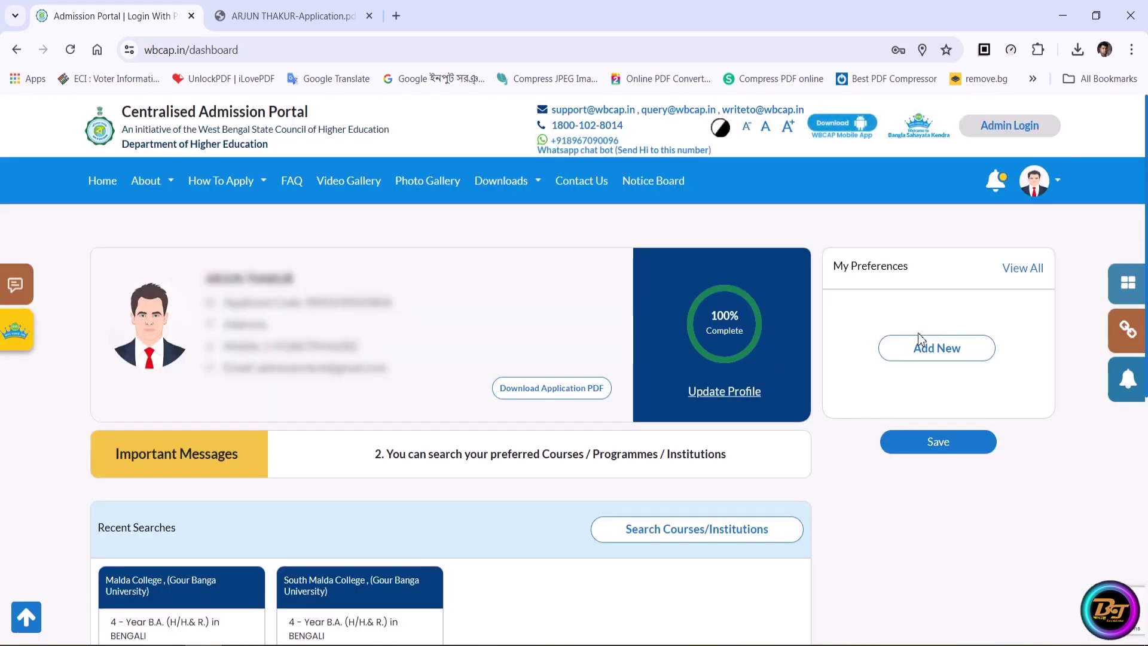
left_click(741, 396)
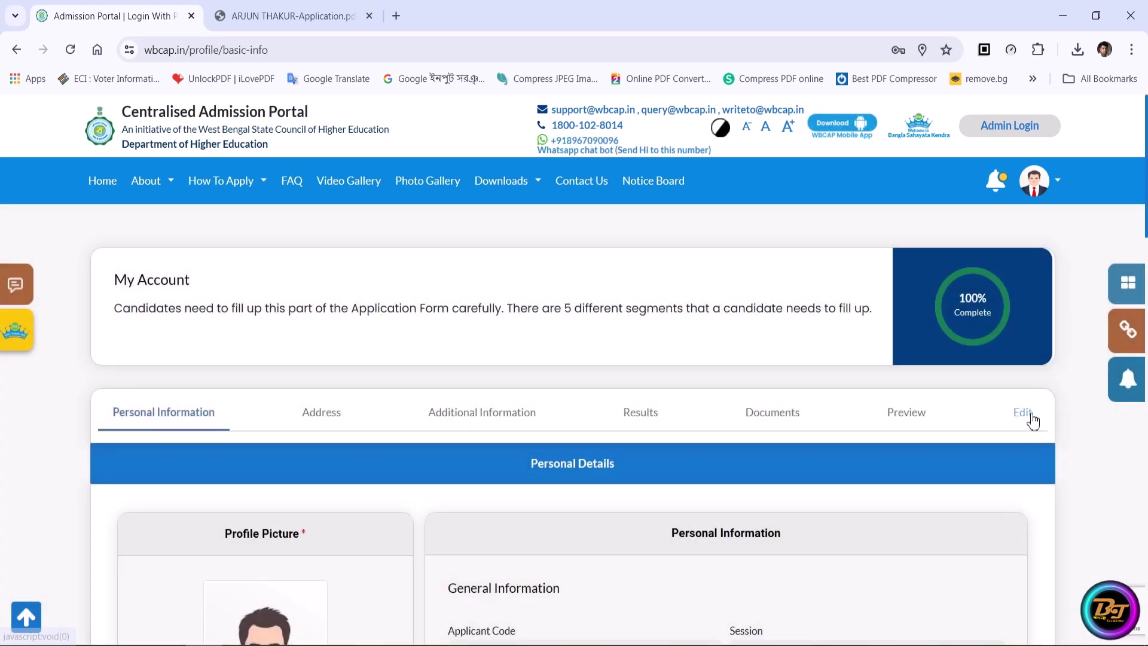
left_click(1032, 419)
scroll(1030, 418, "down", 1)
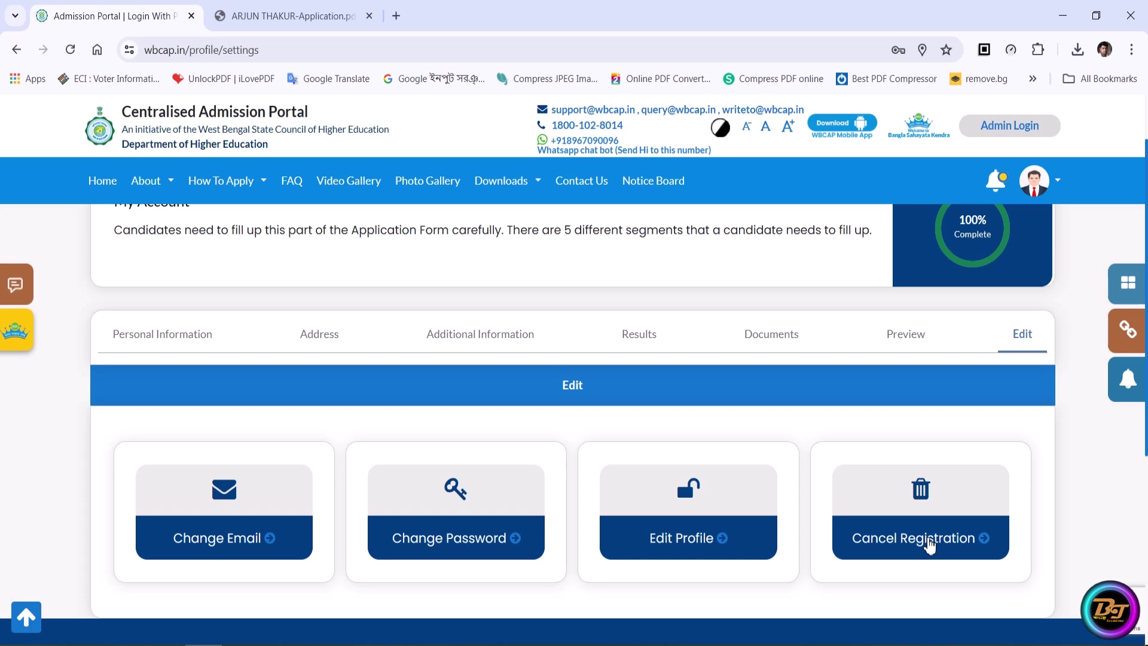
Step: Start cancelling the registration, choosing wrongly entered Registration No / Unique No as the reason
left_click(928, 544)
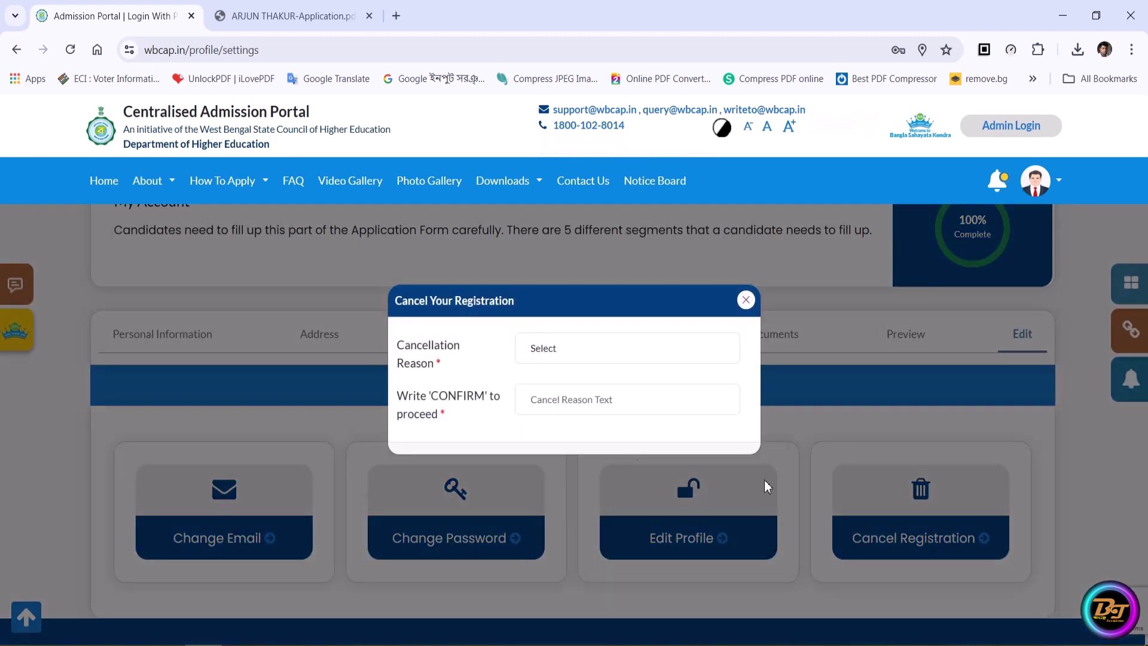
left_click(555, 353)
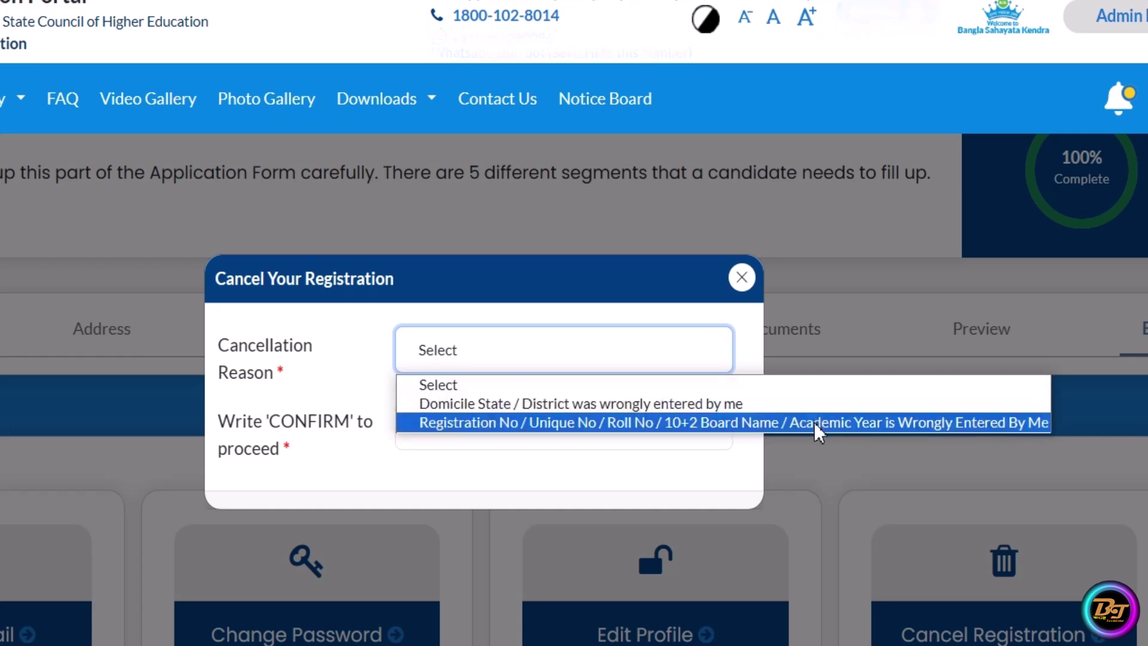
left_click(741, 424)
left_click(571, 434)
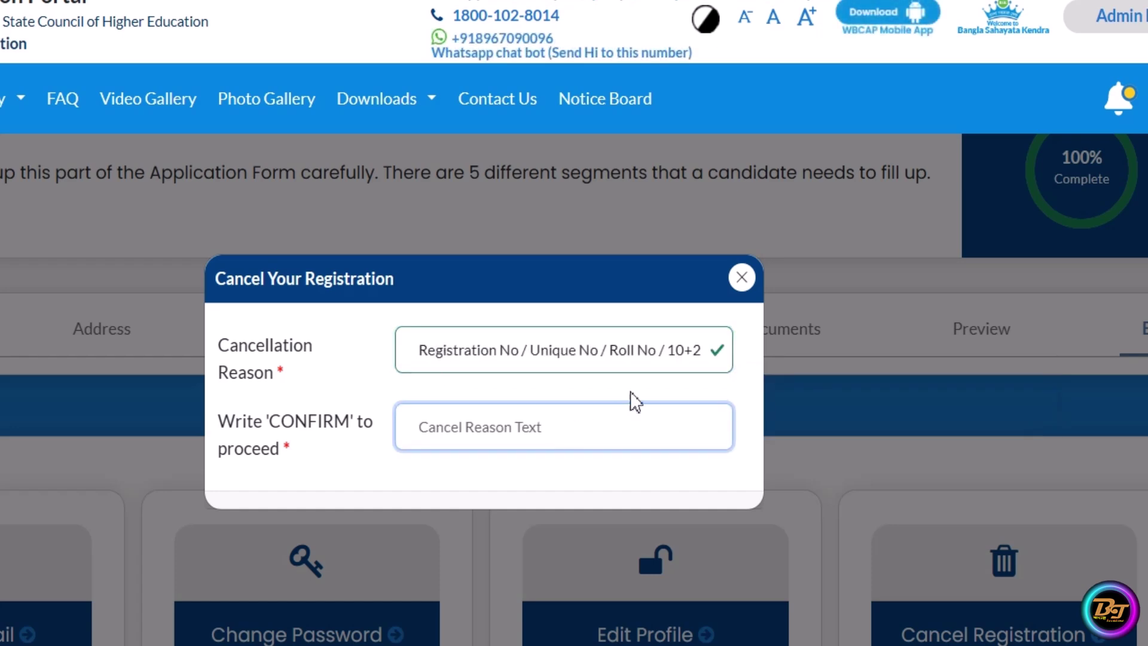
left_click(654, 352)
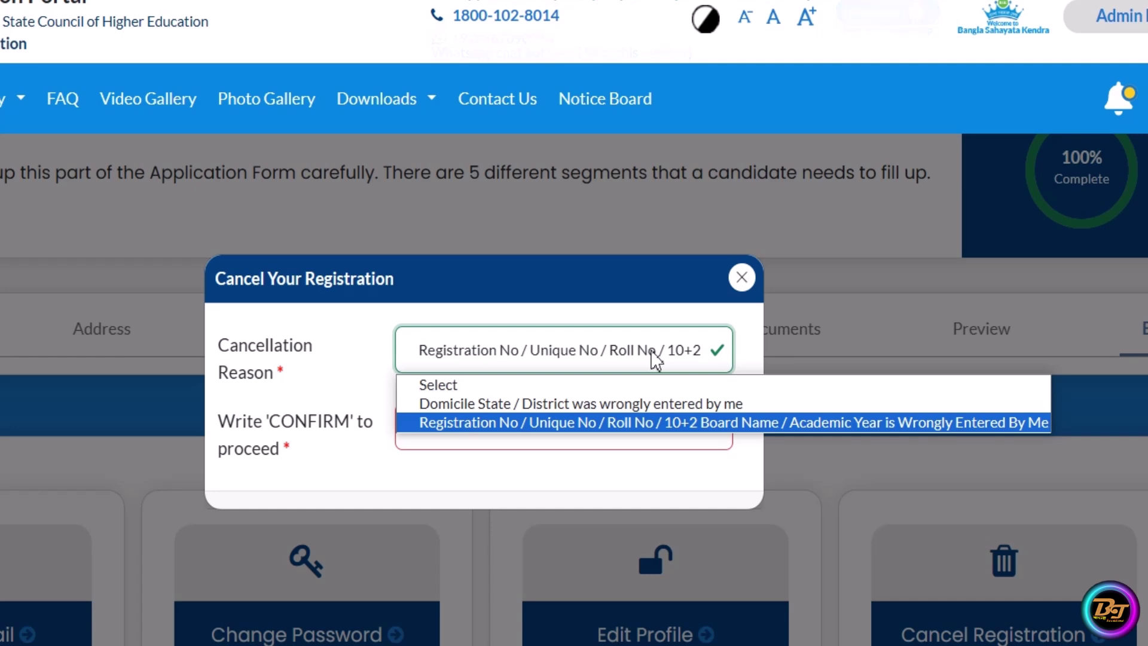
left_click(656, 359)
Step: Enter CONFIRM in the confirmation field and request the cancellation OTP
left_click(518, 434)
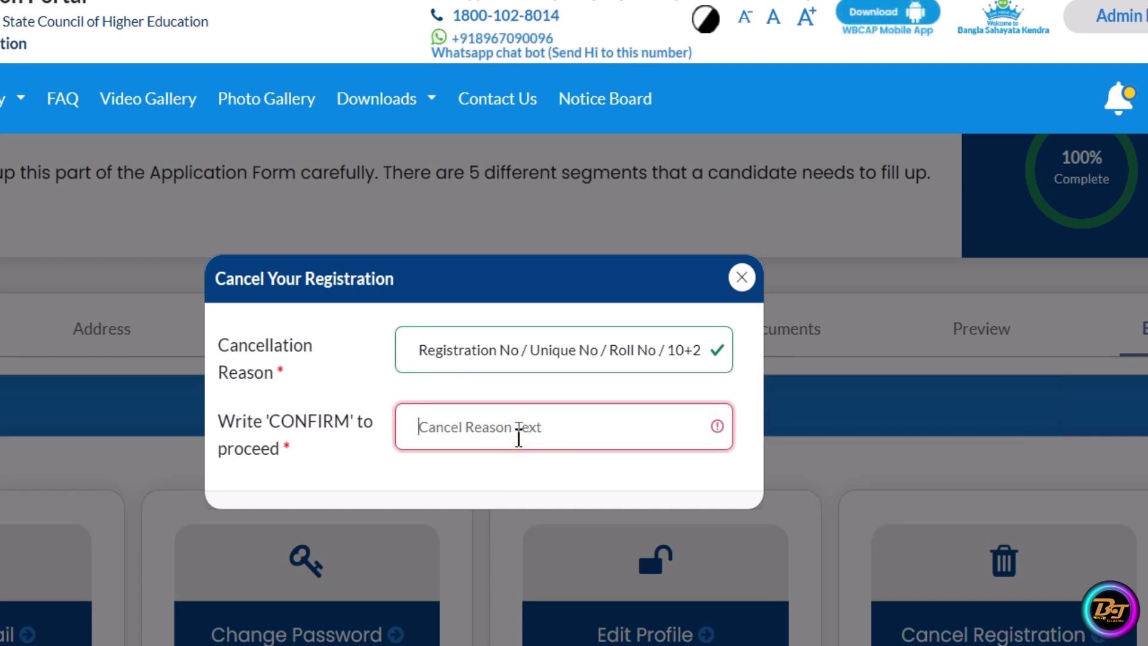
left_click_drag(216, 429, 457, 432)
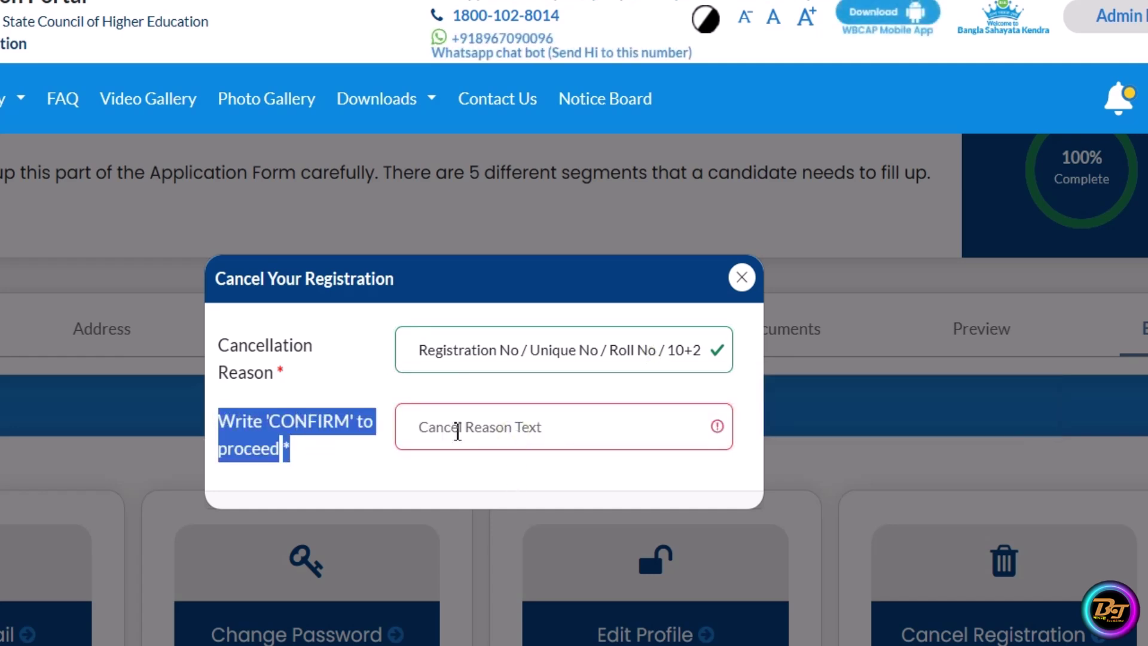
left_click(471, 425)
type("C")
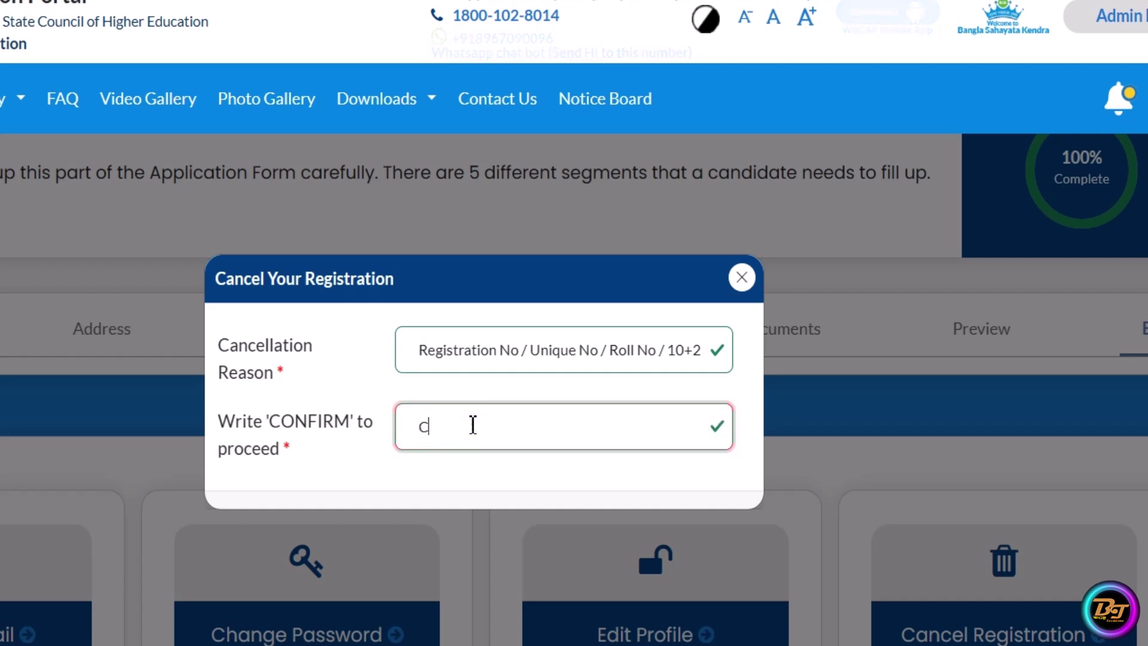
type("ONFIRM")
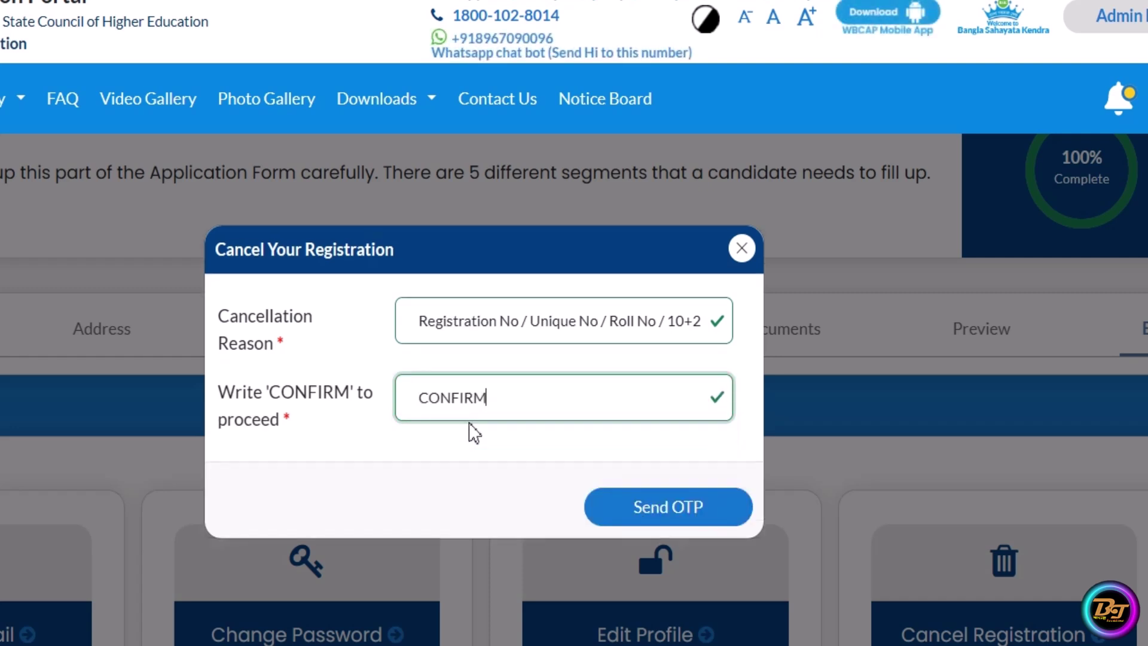
left_click(464, 446)
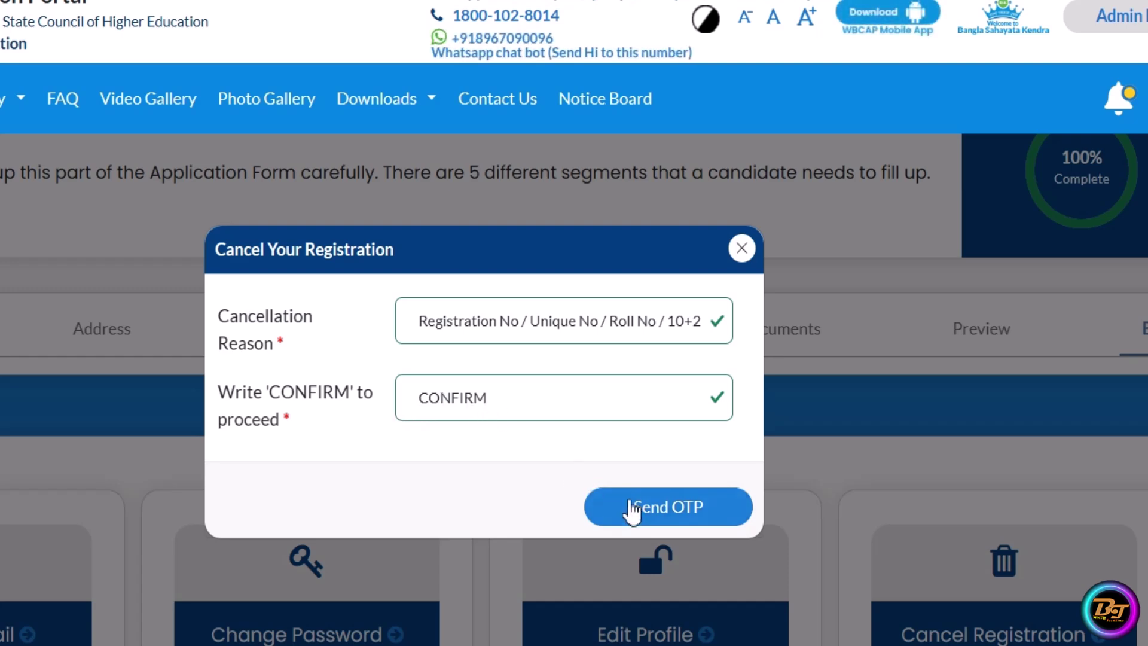
left_click(634, 509)
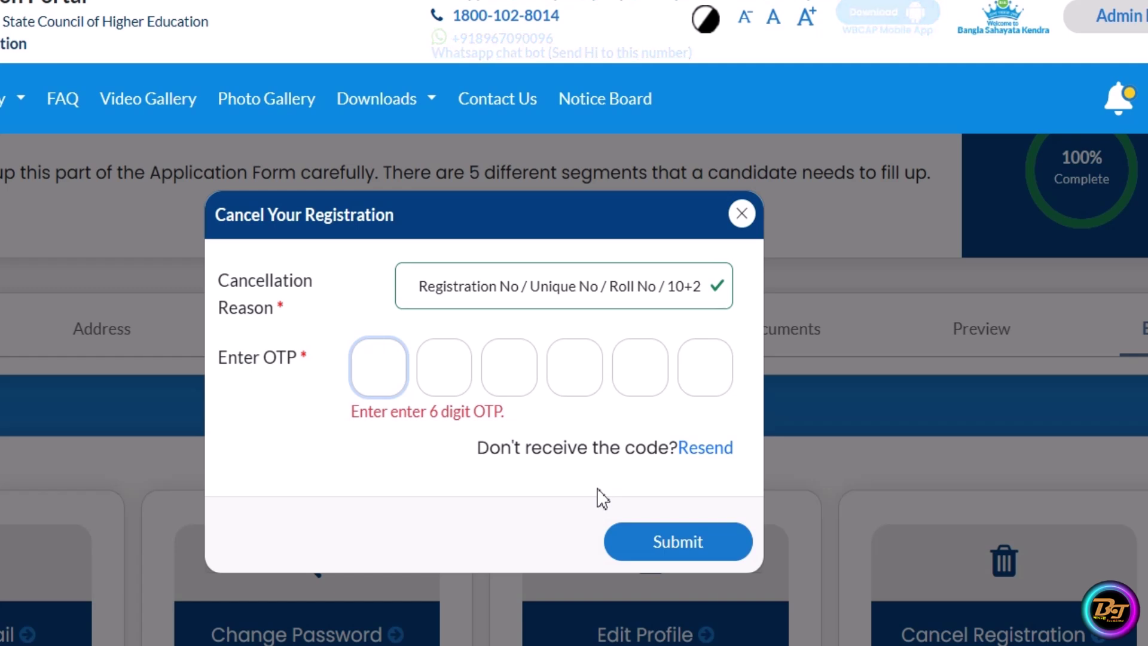
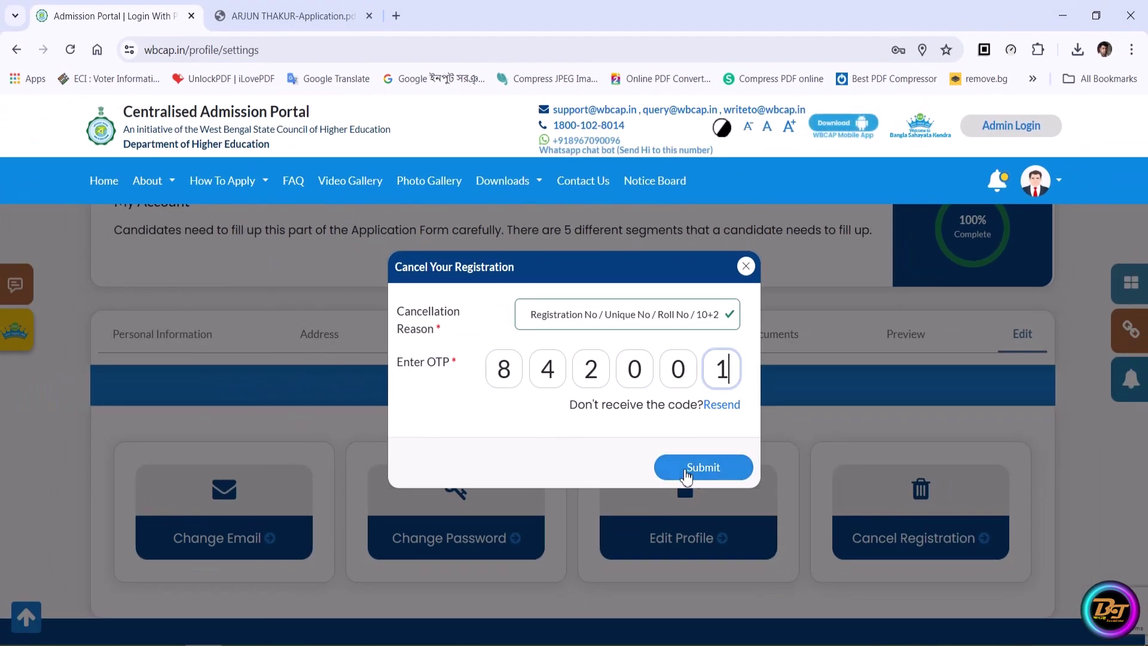
Step: Enter the received 6-digit OTP and submit it, completing the registration cancellation
left_click(674, 494)
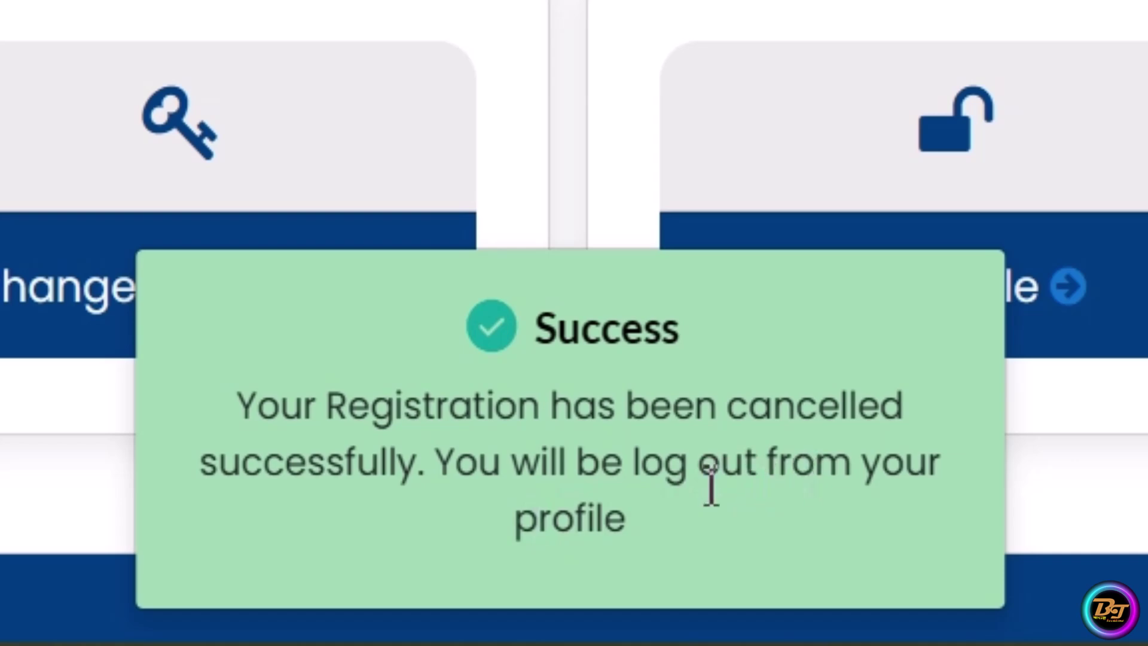
left_click_drag(240, 402, 649, 502)
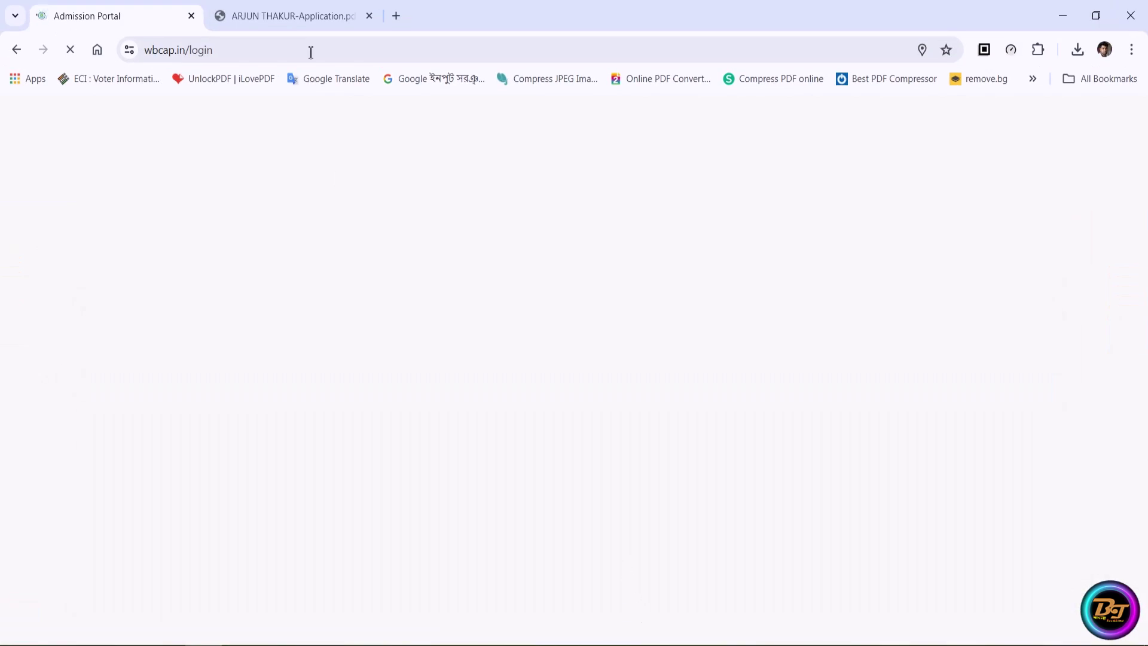
Step: Close the application PDF tab and dismiss the Important Messages notice and login hint popup
left_click(369, 16)
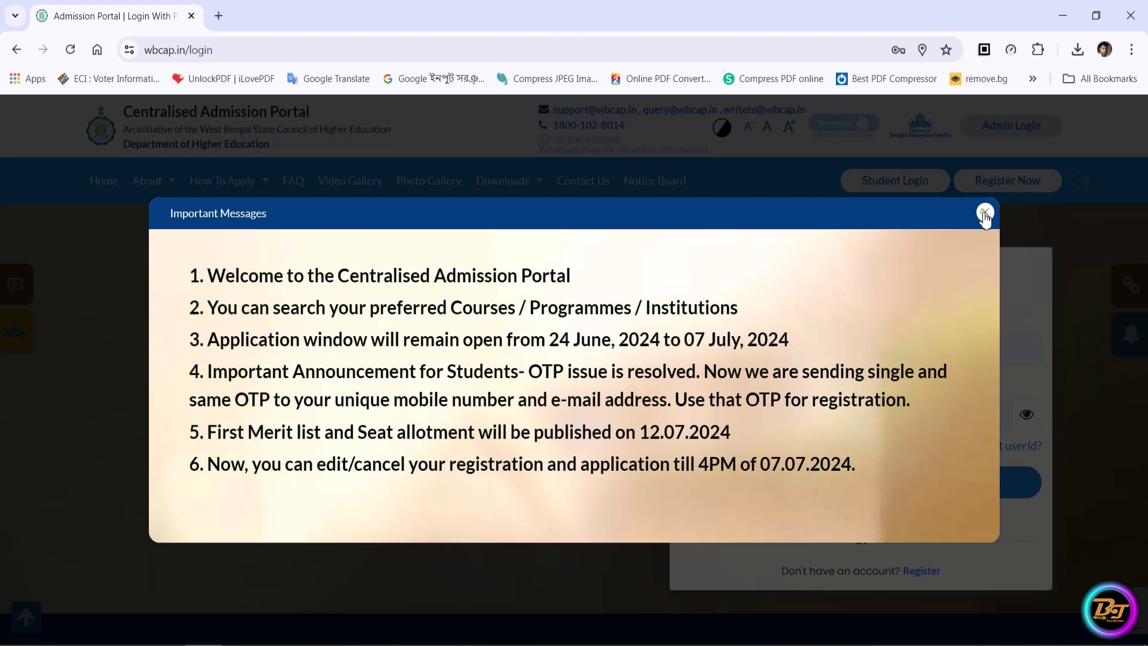
left_click(983, 213)
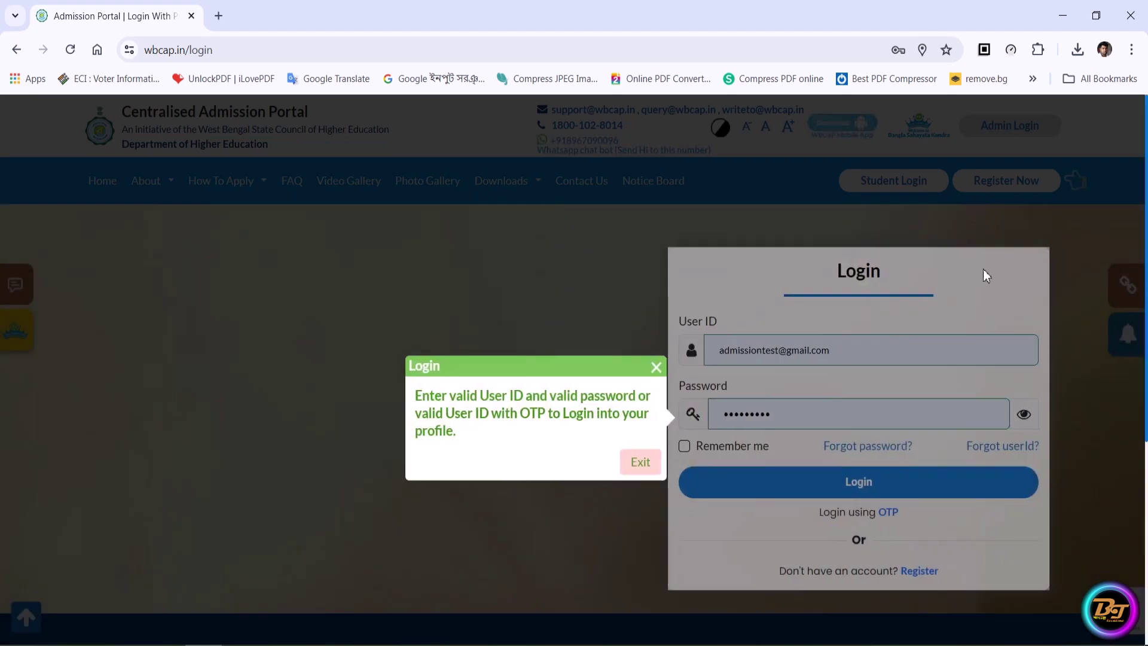
left_click(656, 367)
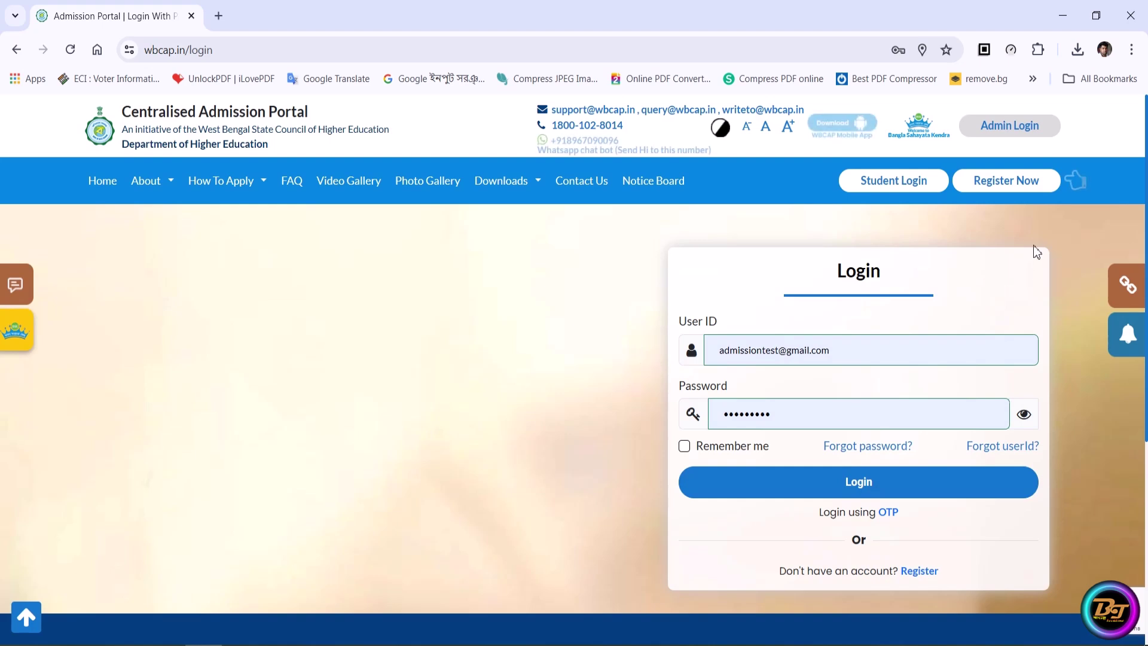